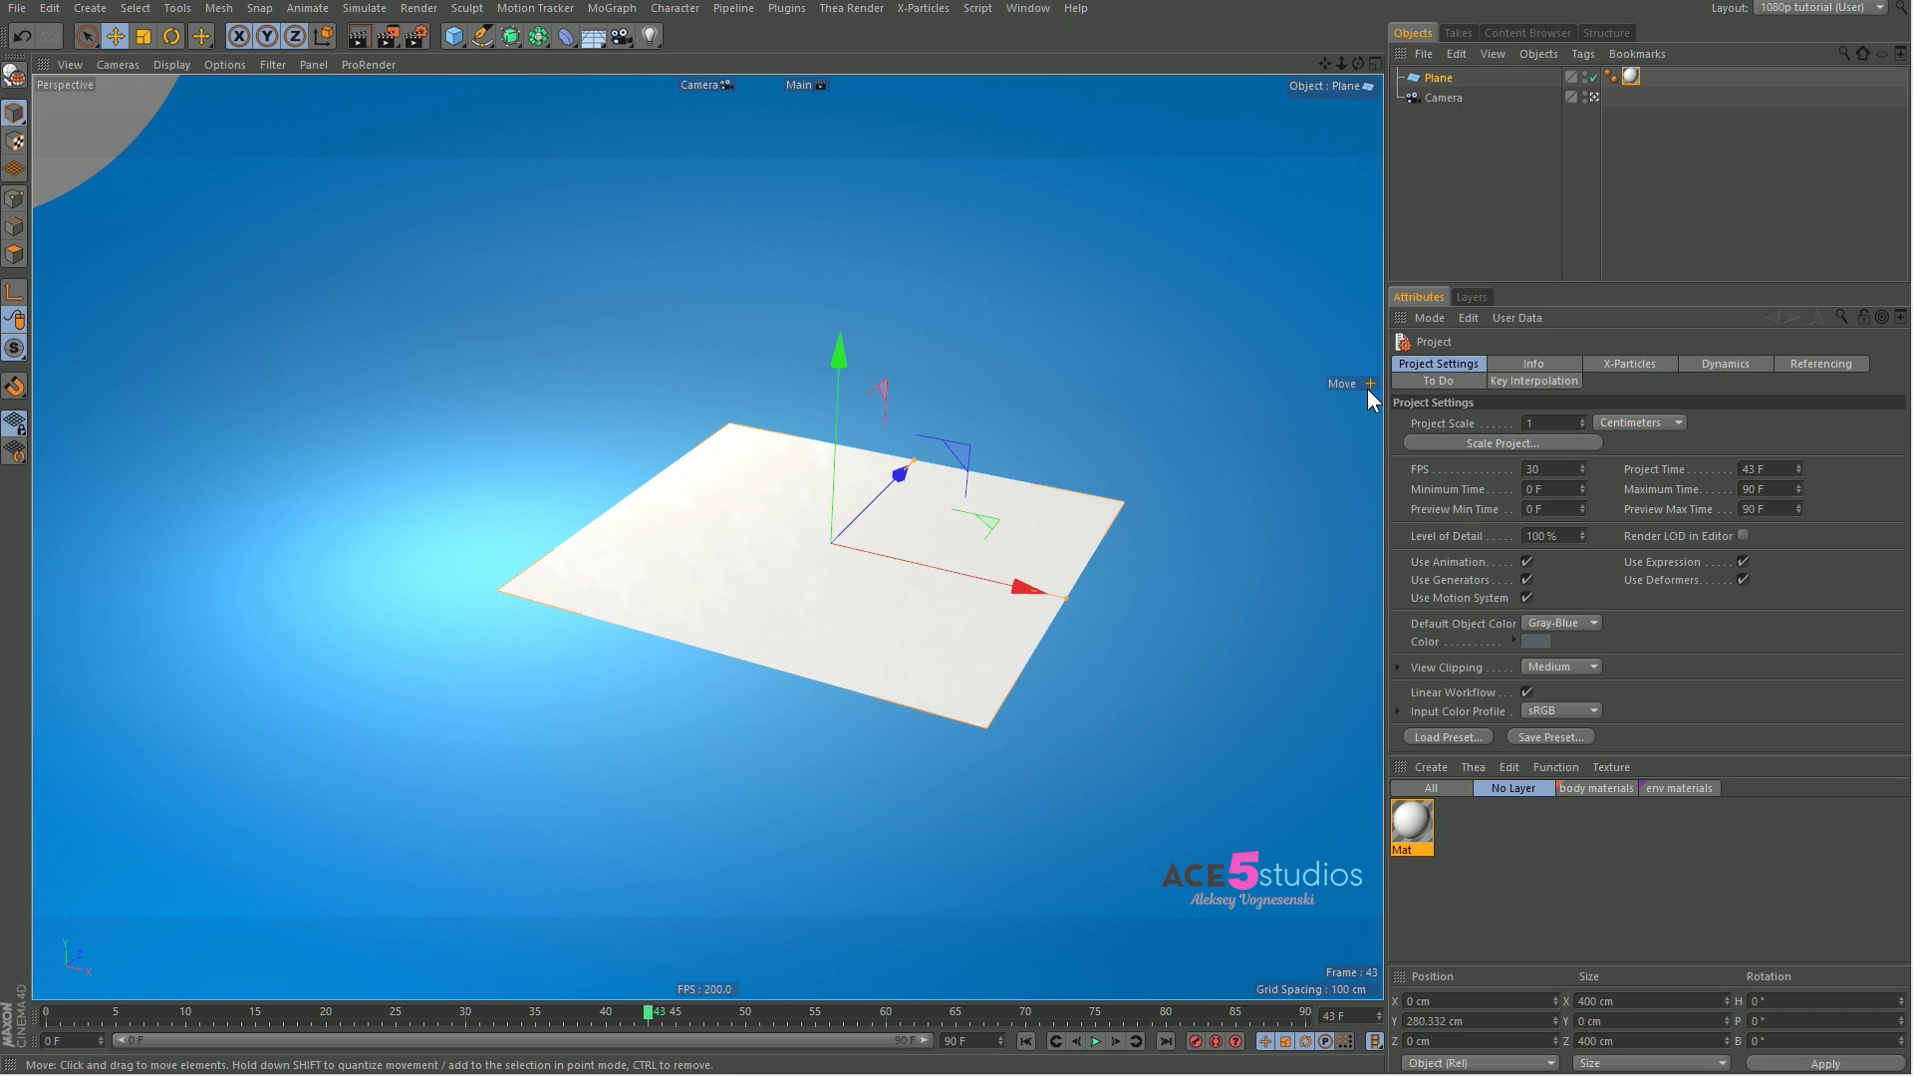
# Step: Look over the Mat material's channels, then open Mat from the Plane's texture tag
pyautogui.click(1412, 827)
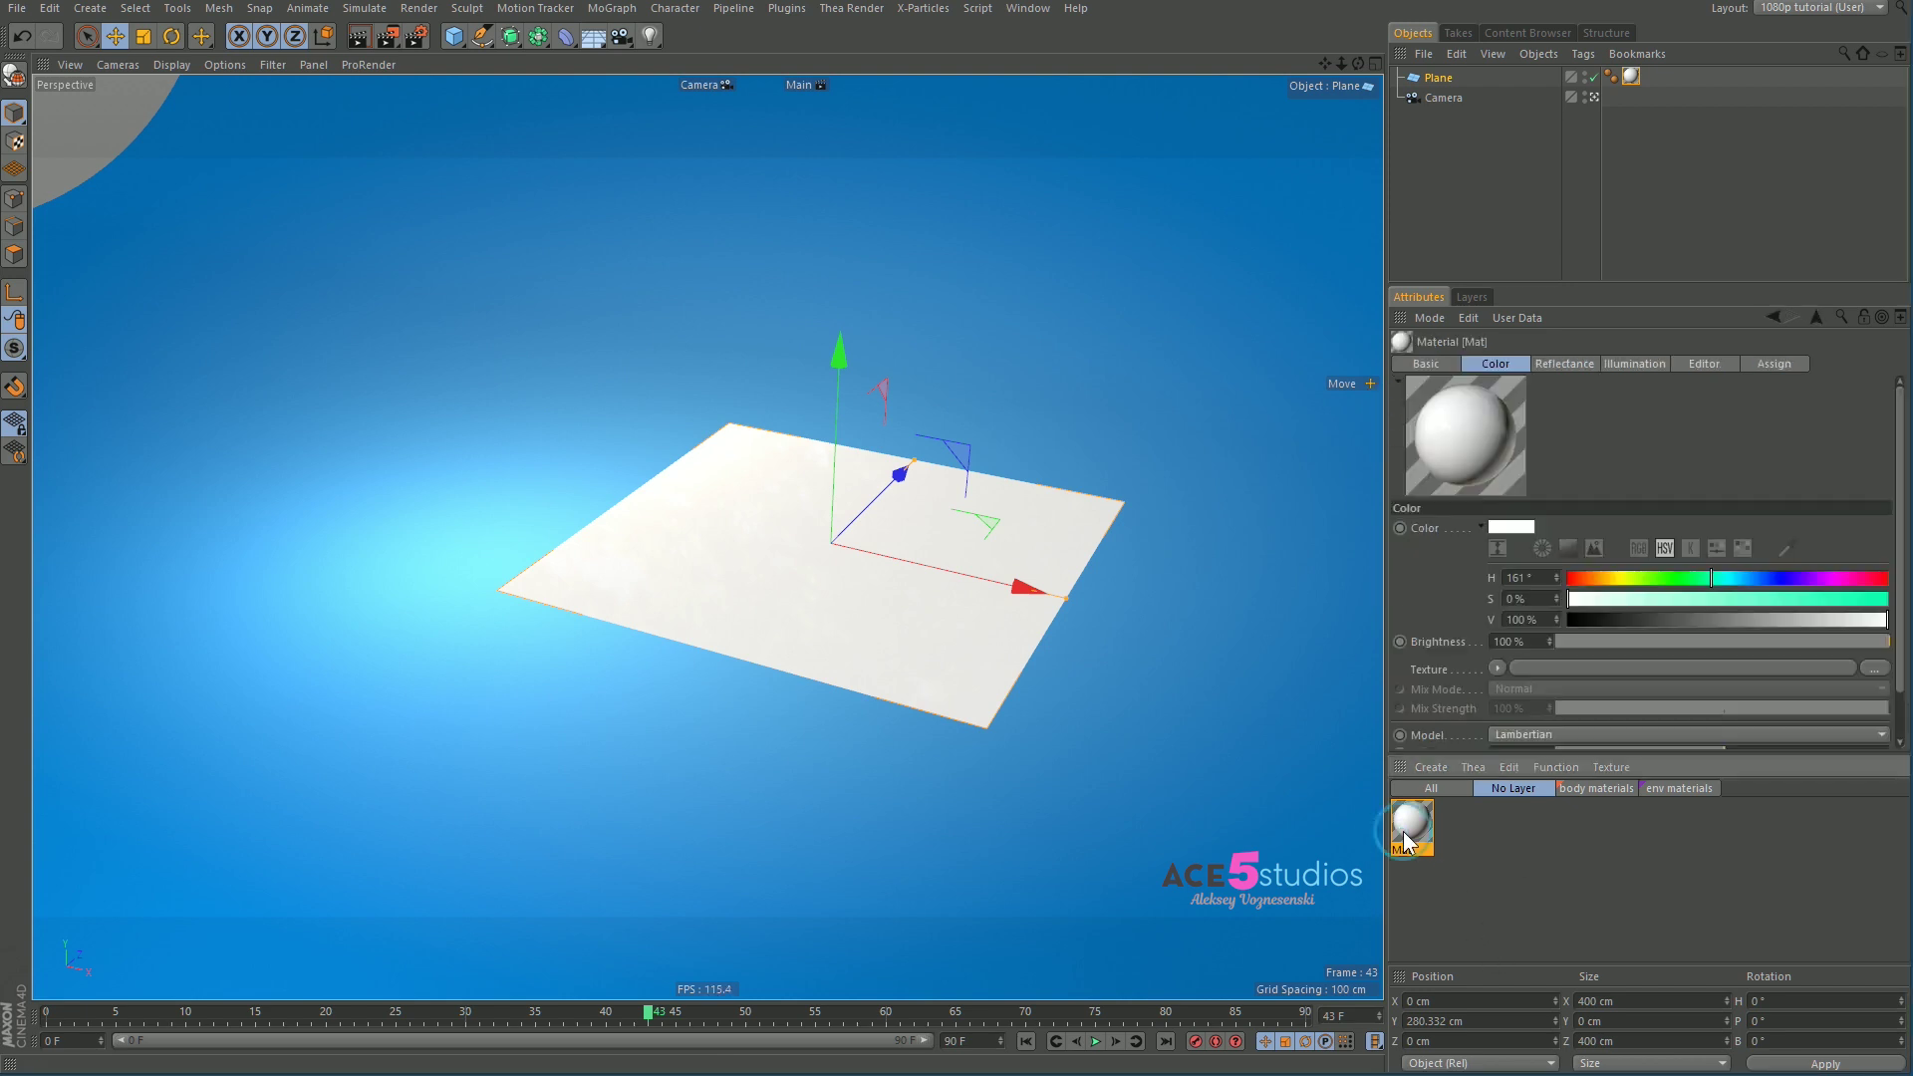
pyautogui.click(1561, 365)
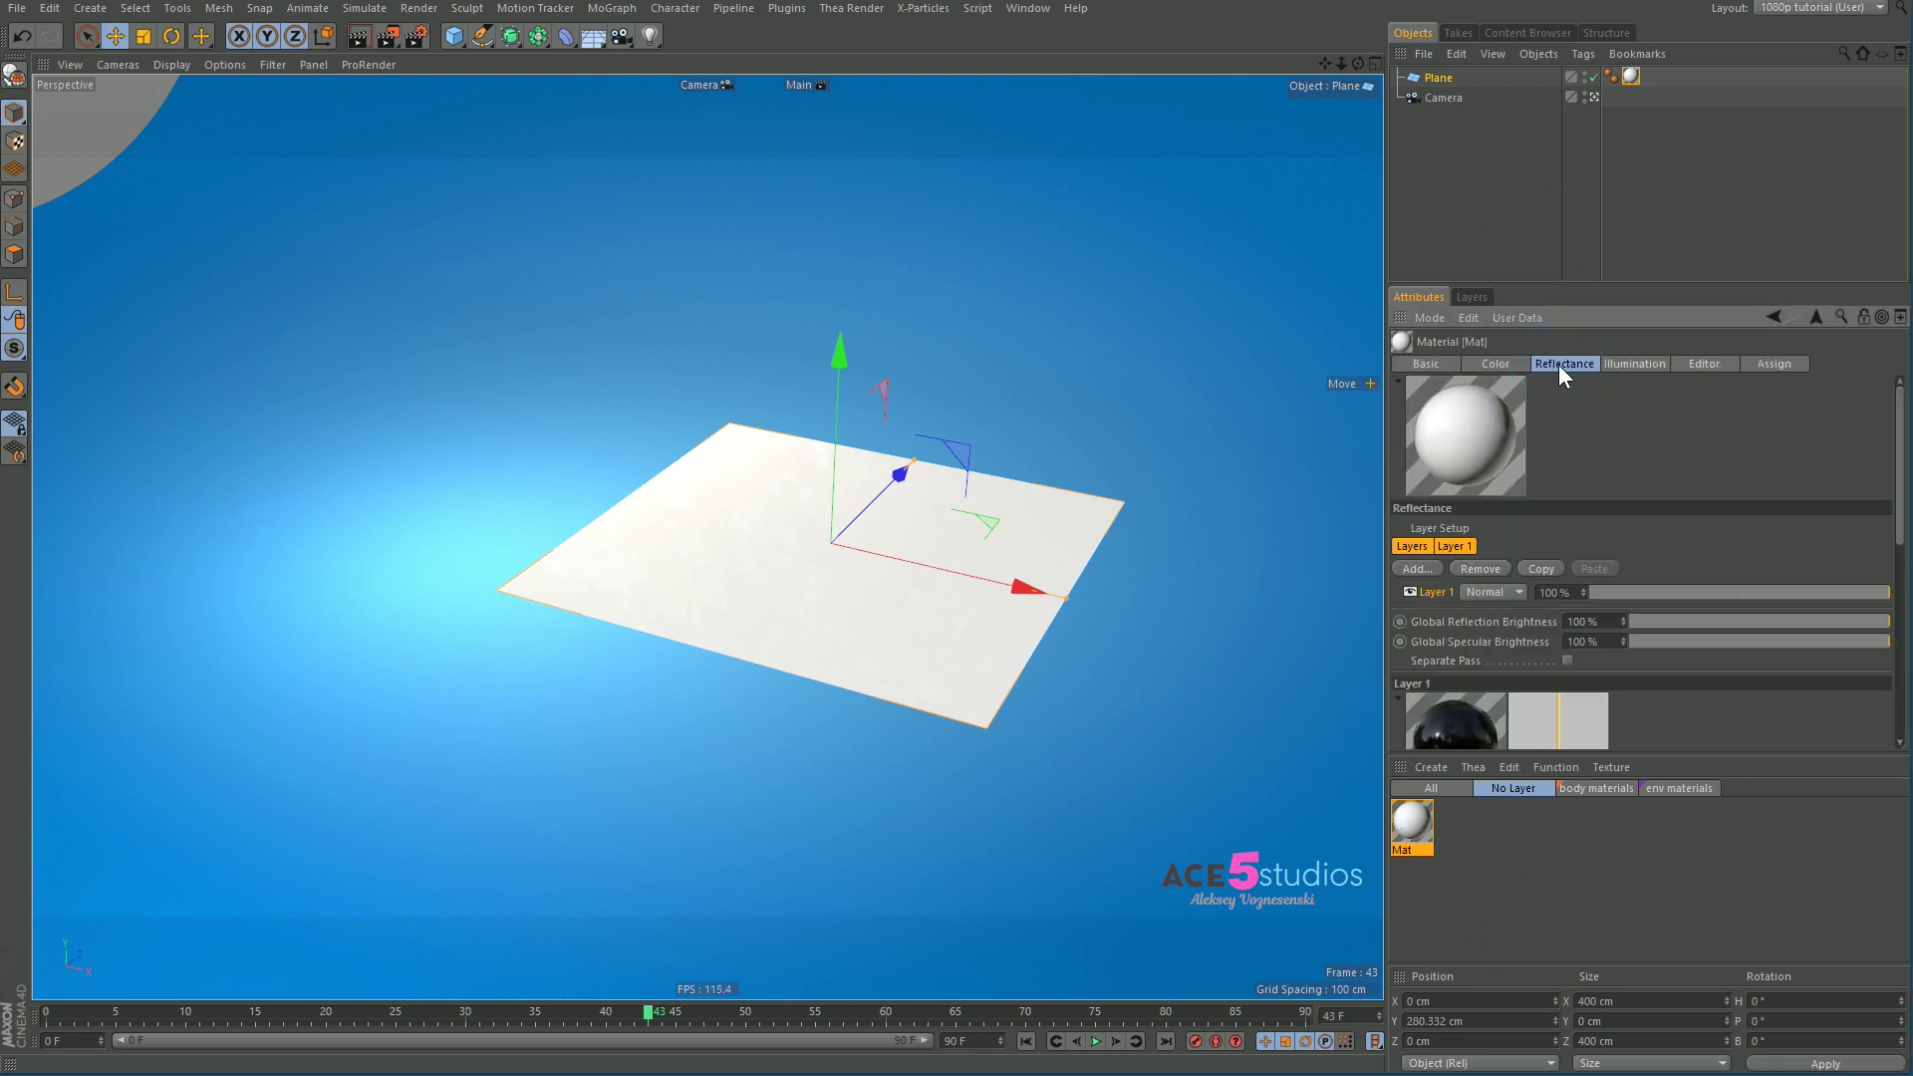
pyautogui.click(1429, 363)
pyautogui.click(1423, 78)
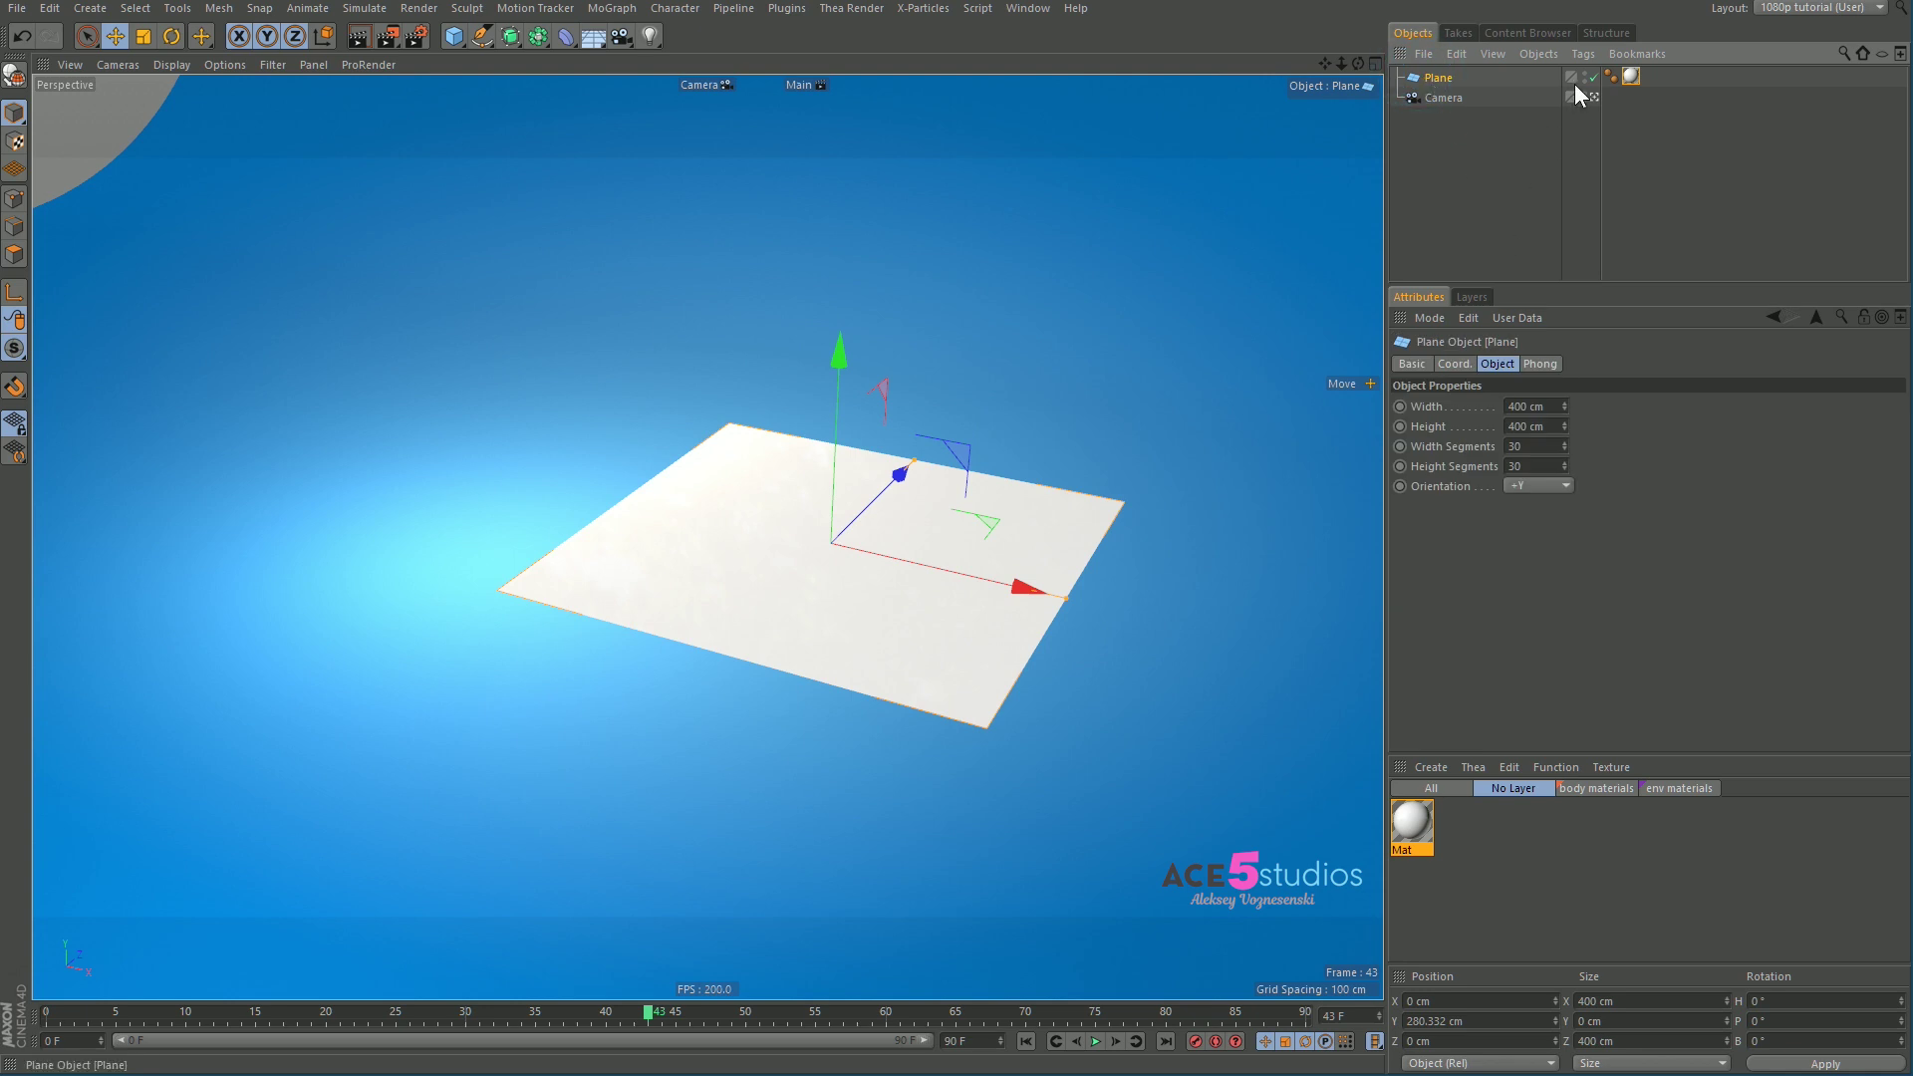
pyautogui.click(1630, 77)
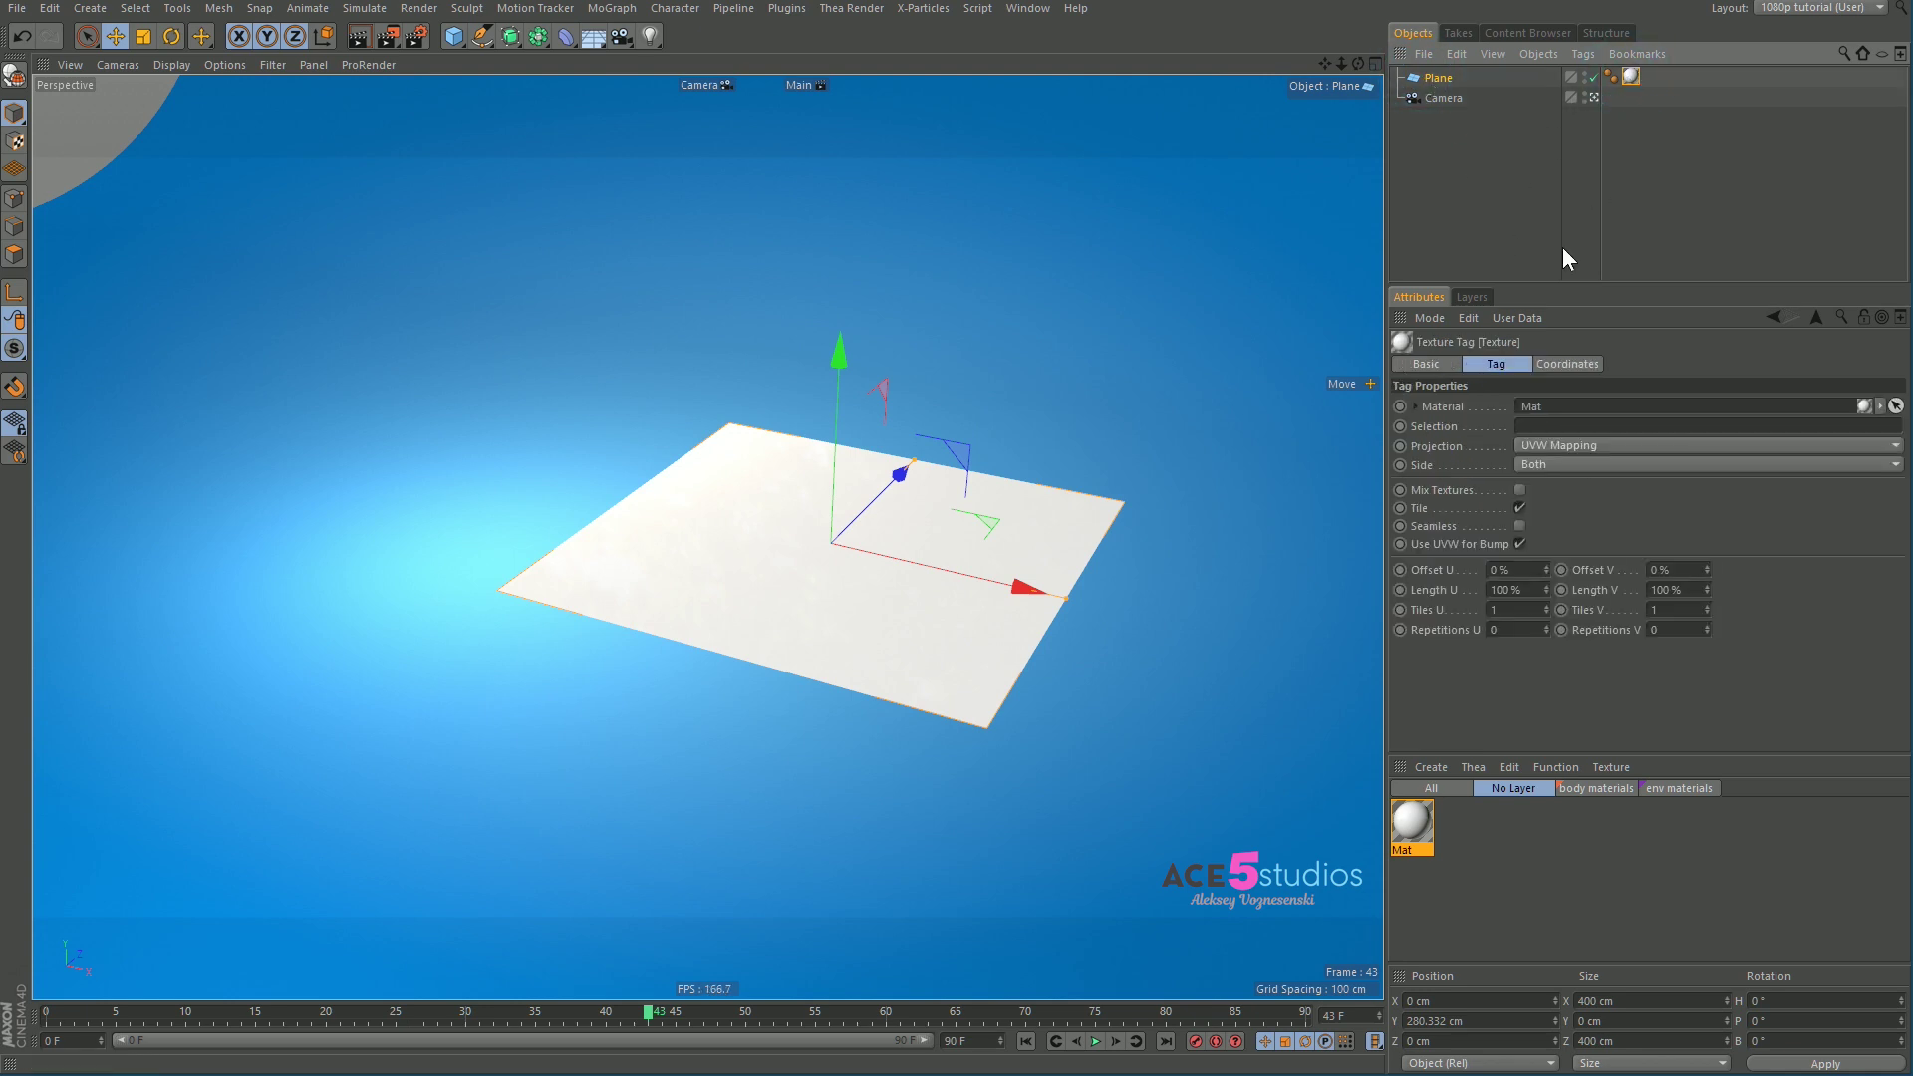
pyautogui.doubleClick(1631, 76)
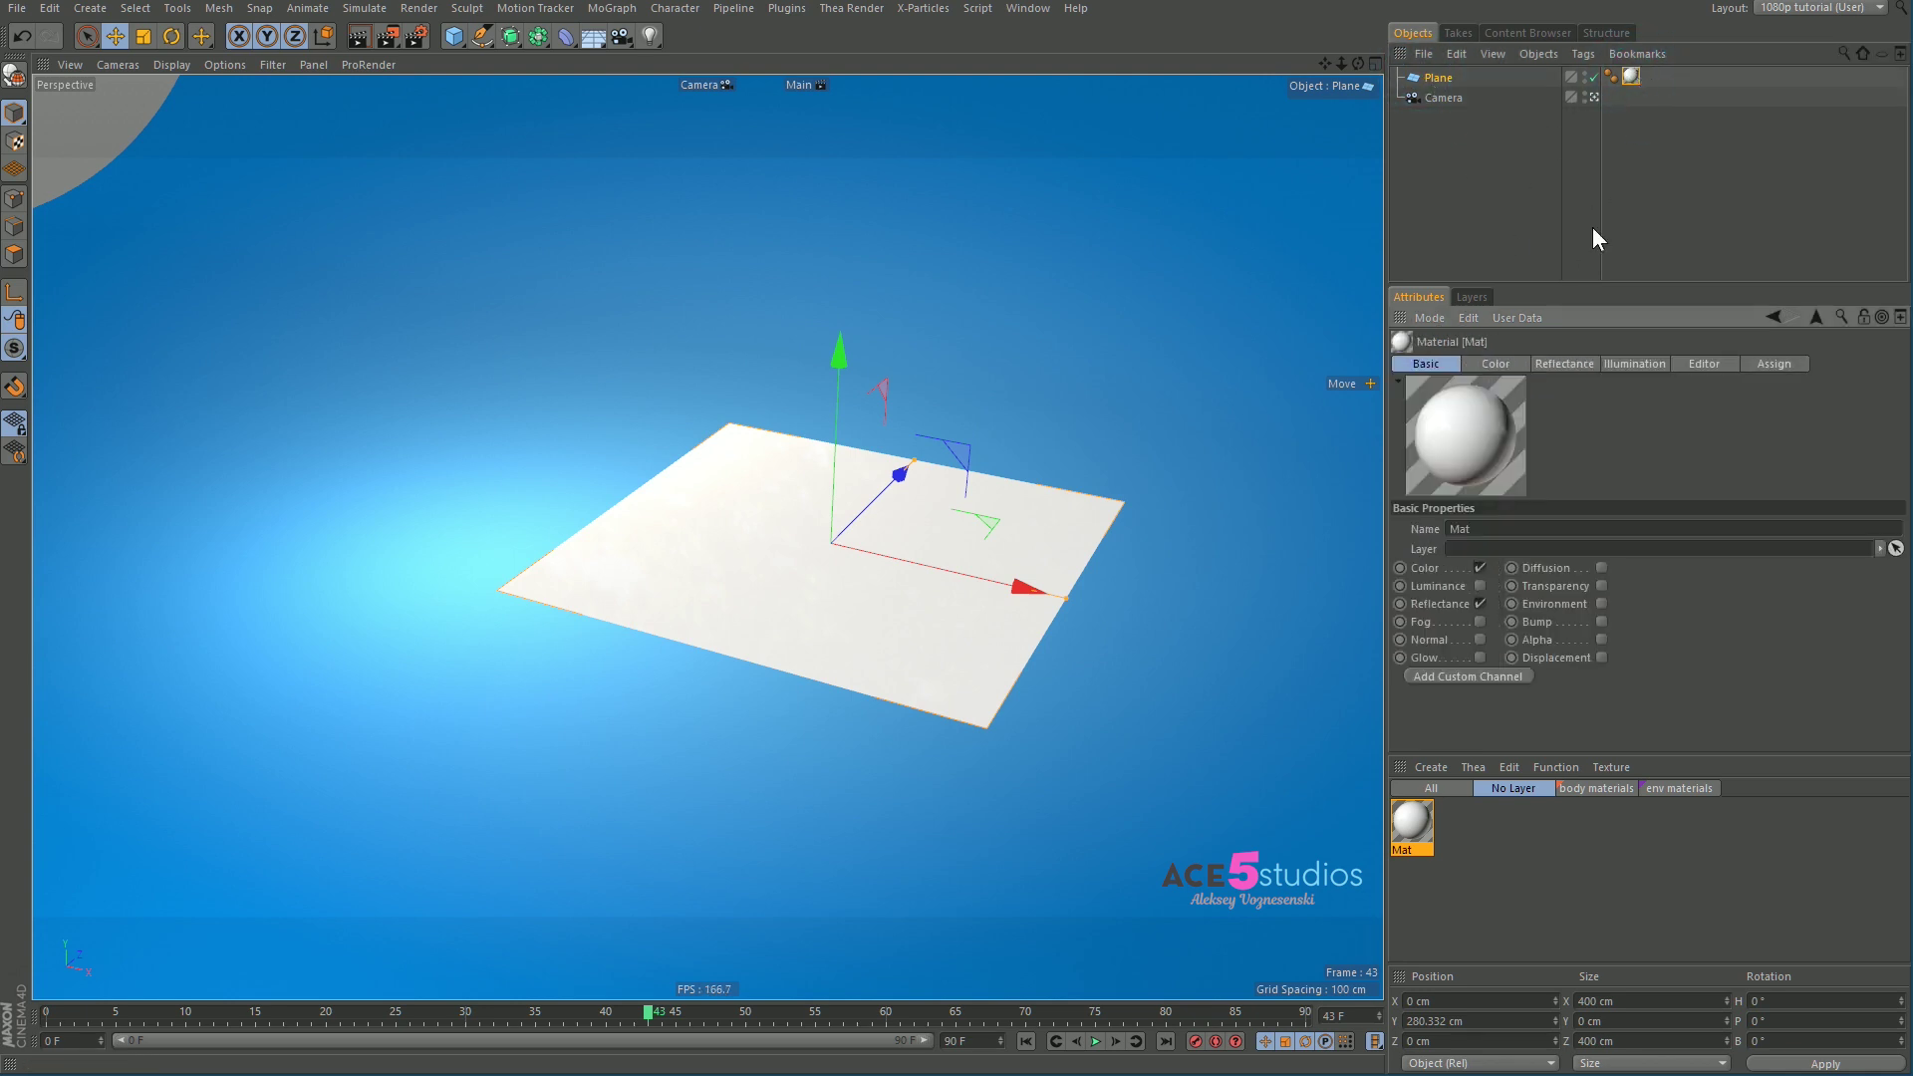
# Step: Compare Mat's Color and Reflectance channels, orbit lower around the plane, and settle on Color
pyautogui.click(1509, 369)
pyautogui.click(1542, 365)
pyautogui.click(1511, 364)
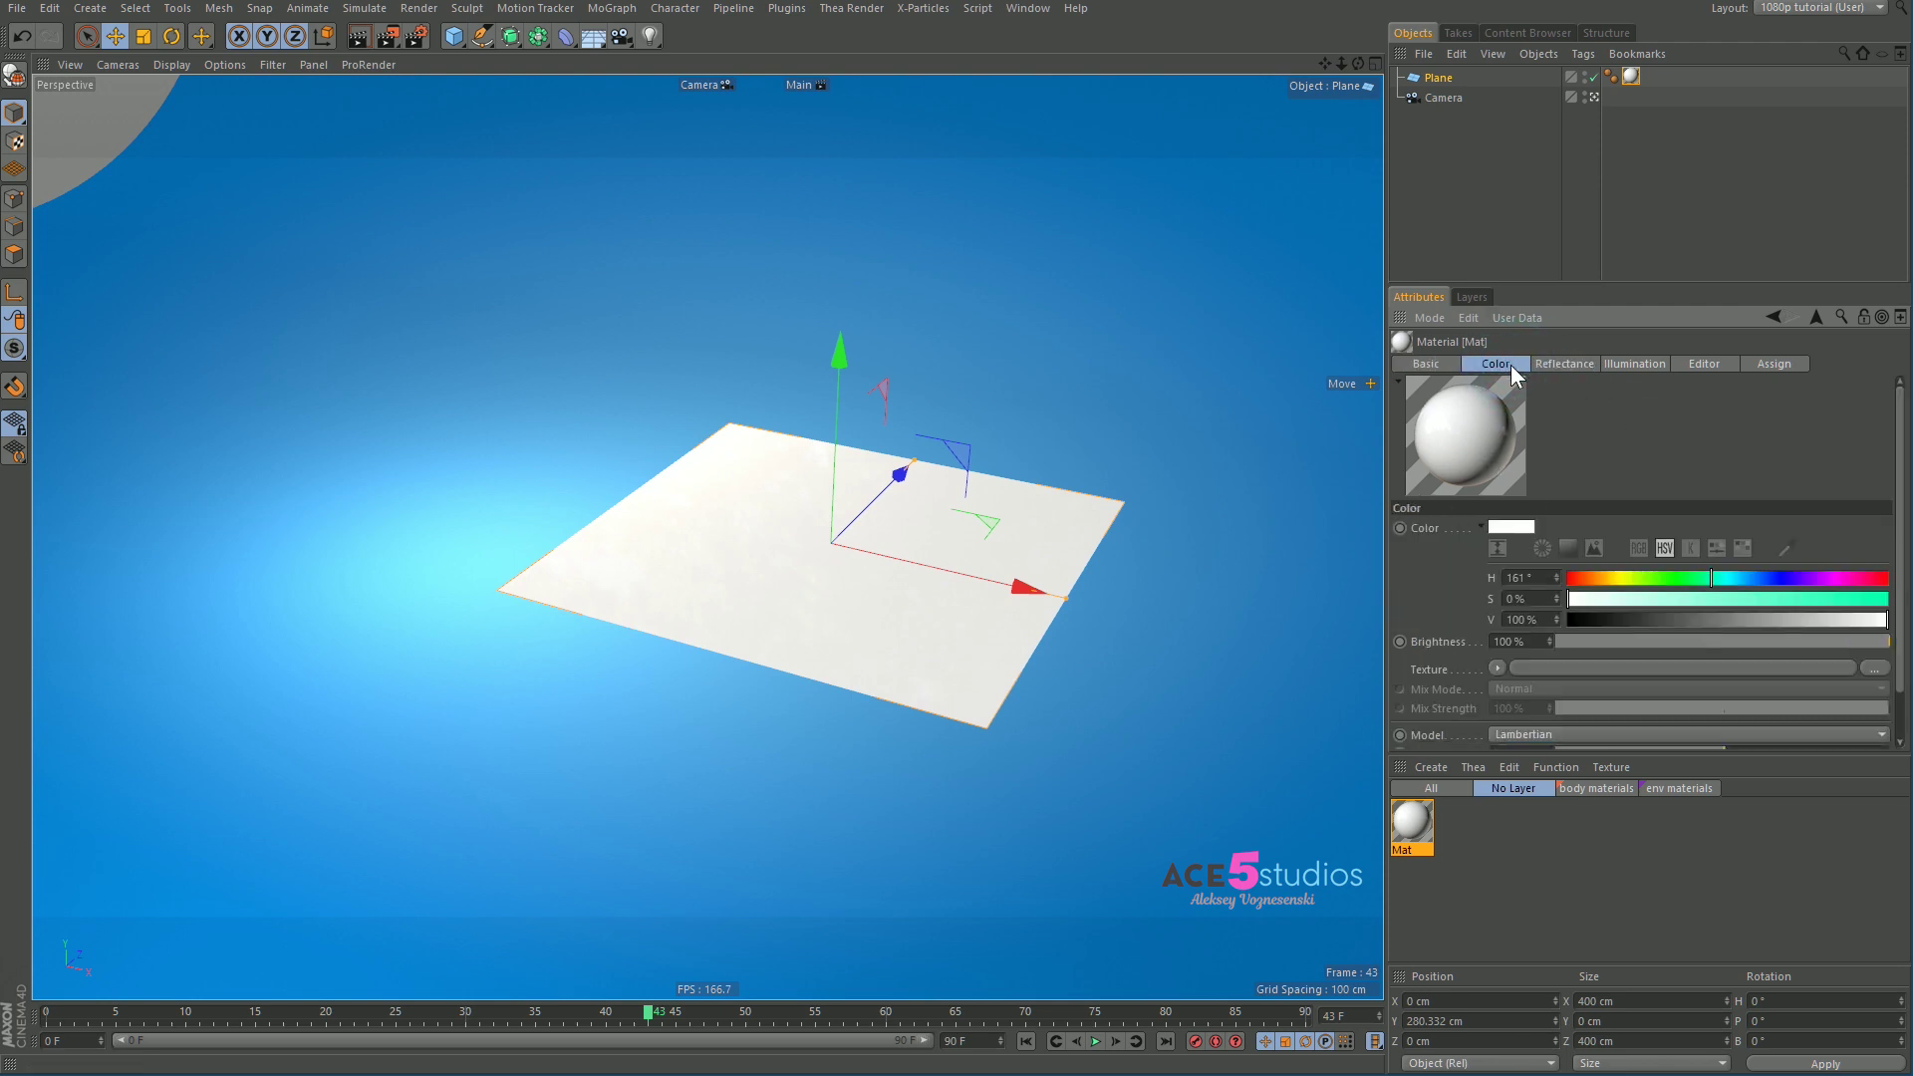
pyautogui.click(1548, 361)
pyautogui.keyDown('alt'); pyautogui.moveTo(809, 530); pyautogui.dragTo(799, 482); pyautogui.keyUp('alt')
pyautogui.keyDown('alt'); pyautogui.moveTo(925, 570); pyautogui.dragTo(772, 598); pyautogui.keyUp('alt')
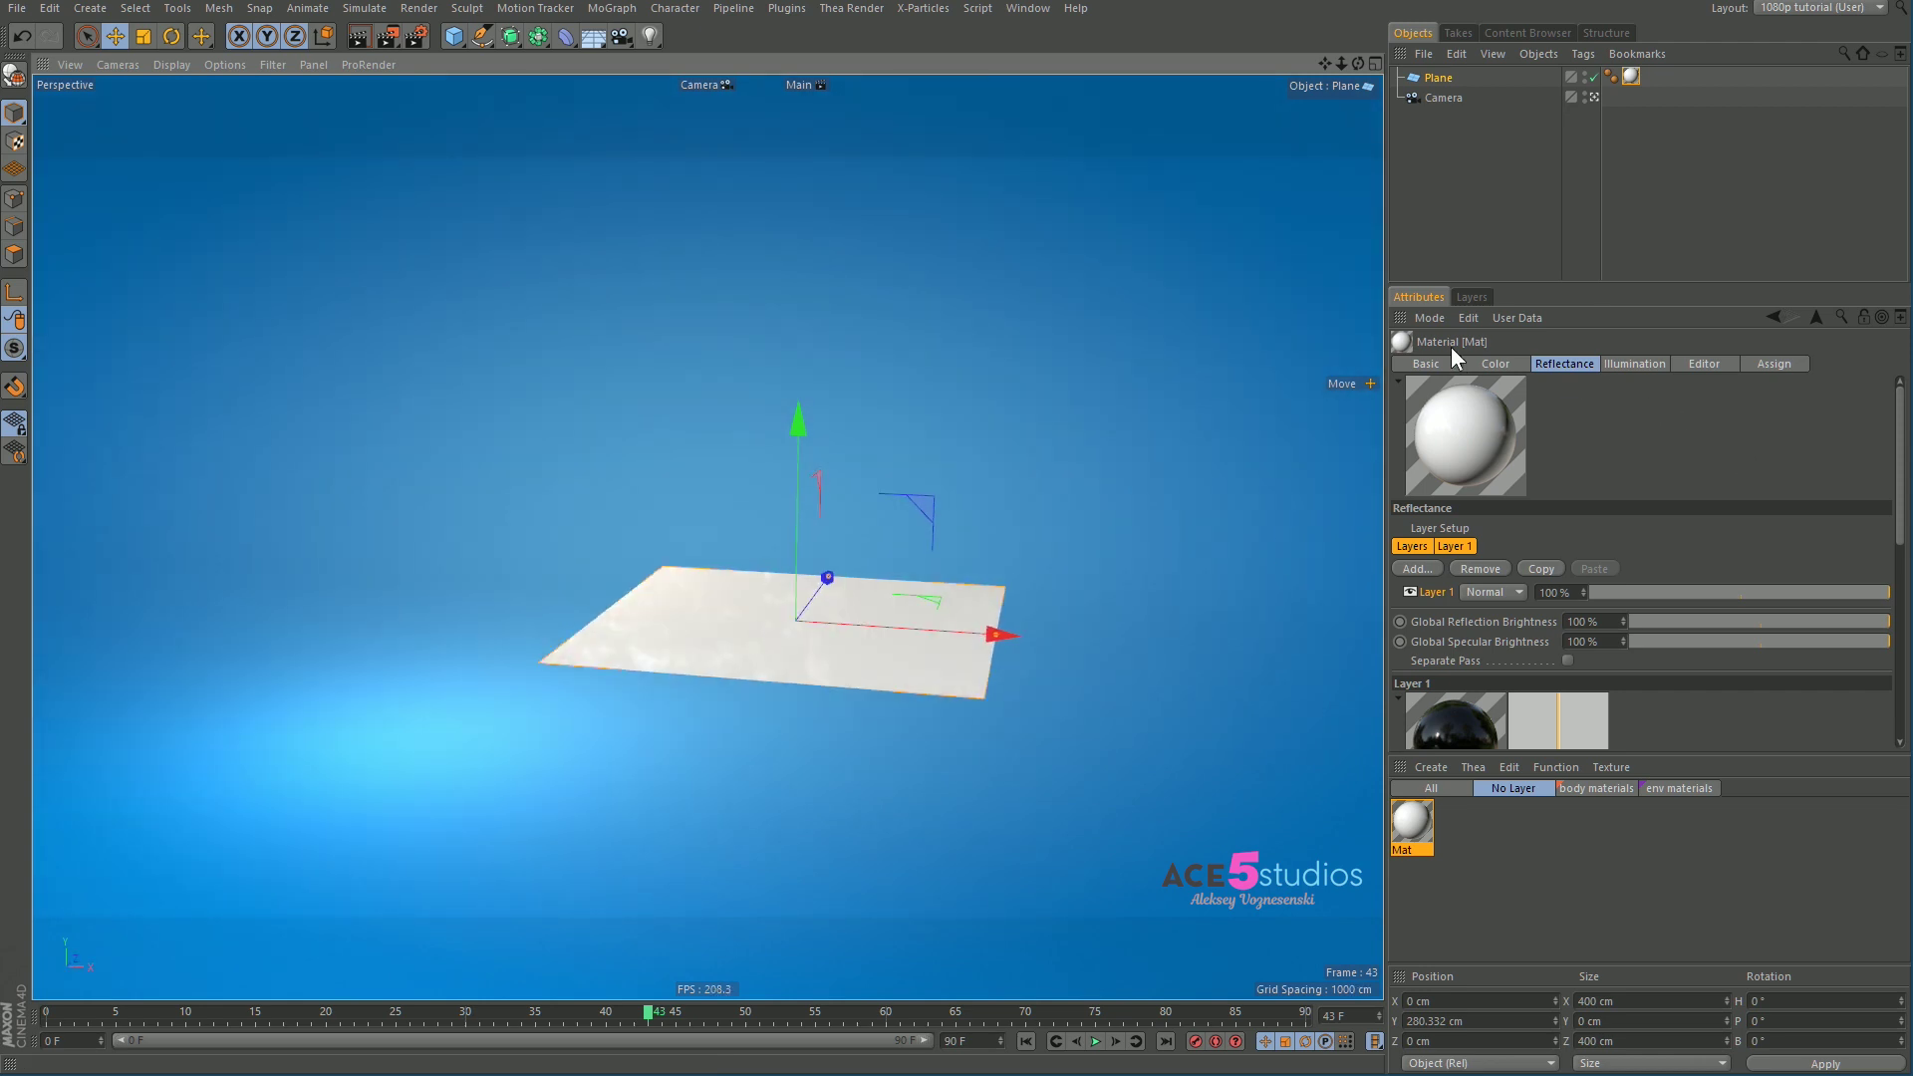
pyautogui.click(1485, 364)
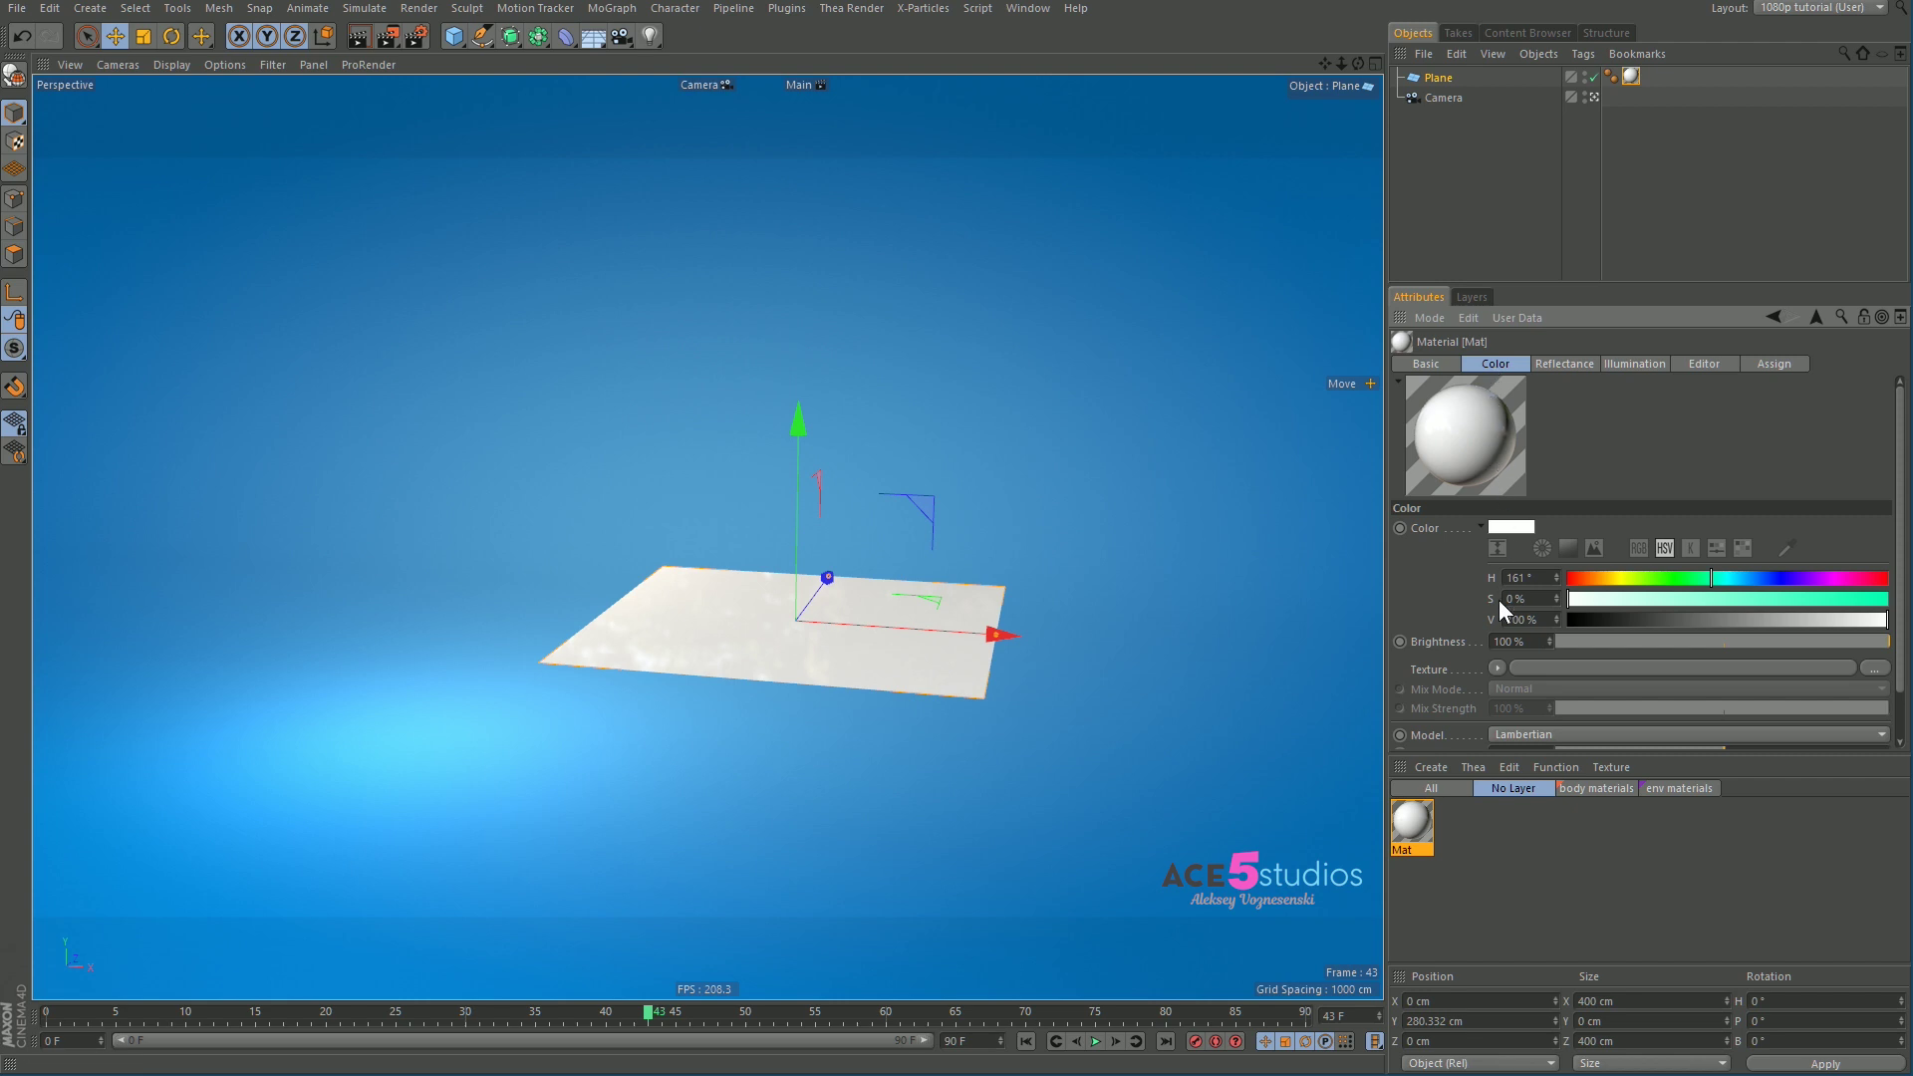
# Step: Load a Fresnel shader into Mat's Color texture and orbit to view the plane head-on
pyautogui.click(1495, 668)
pyautogui.click(1580, 862)
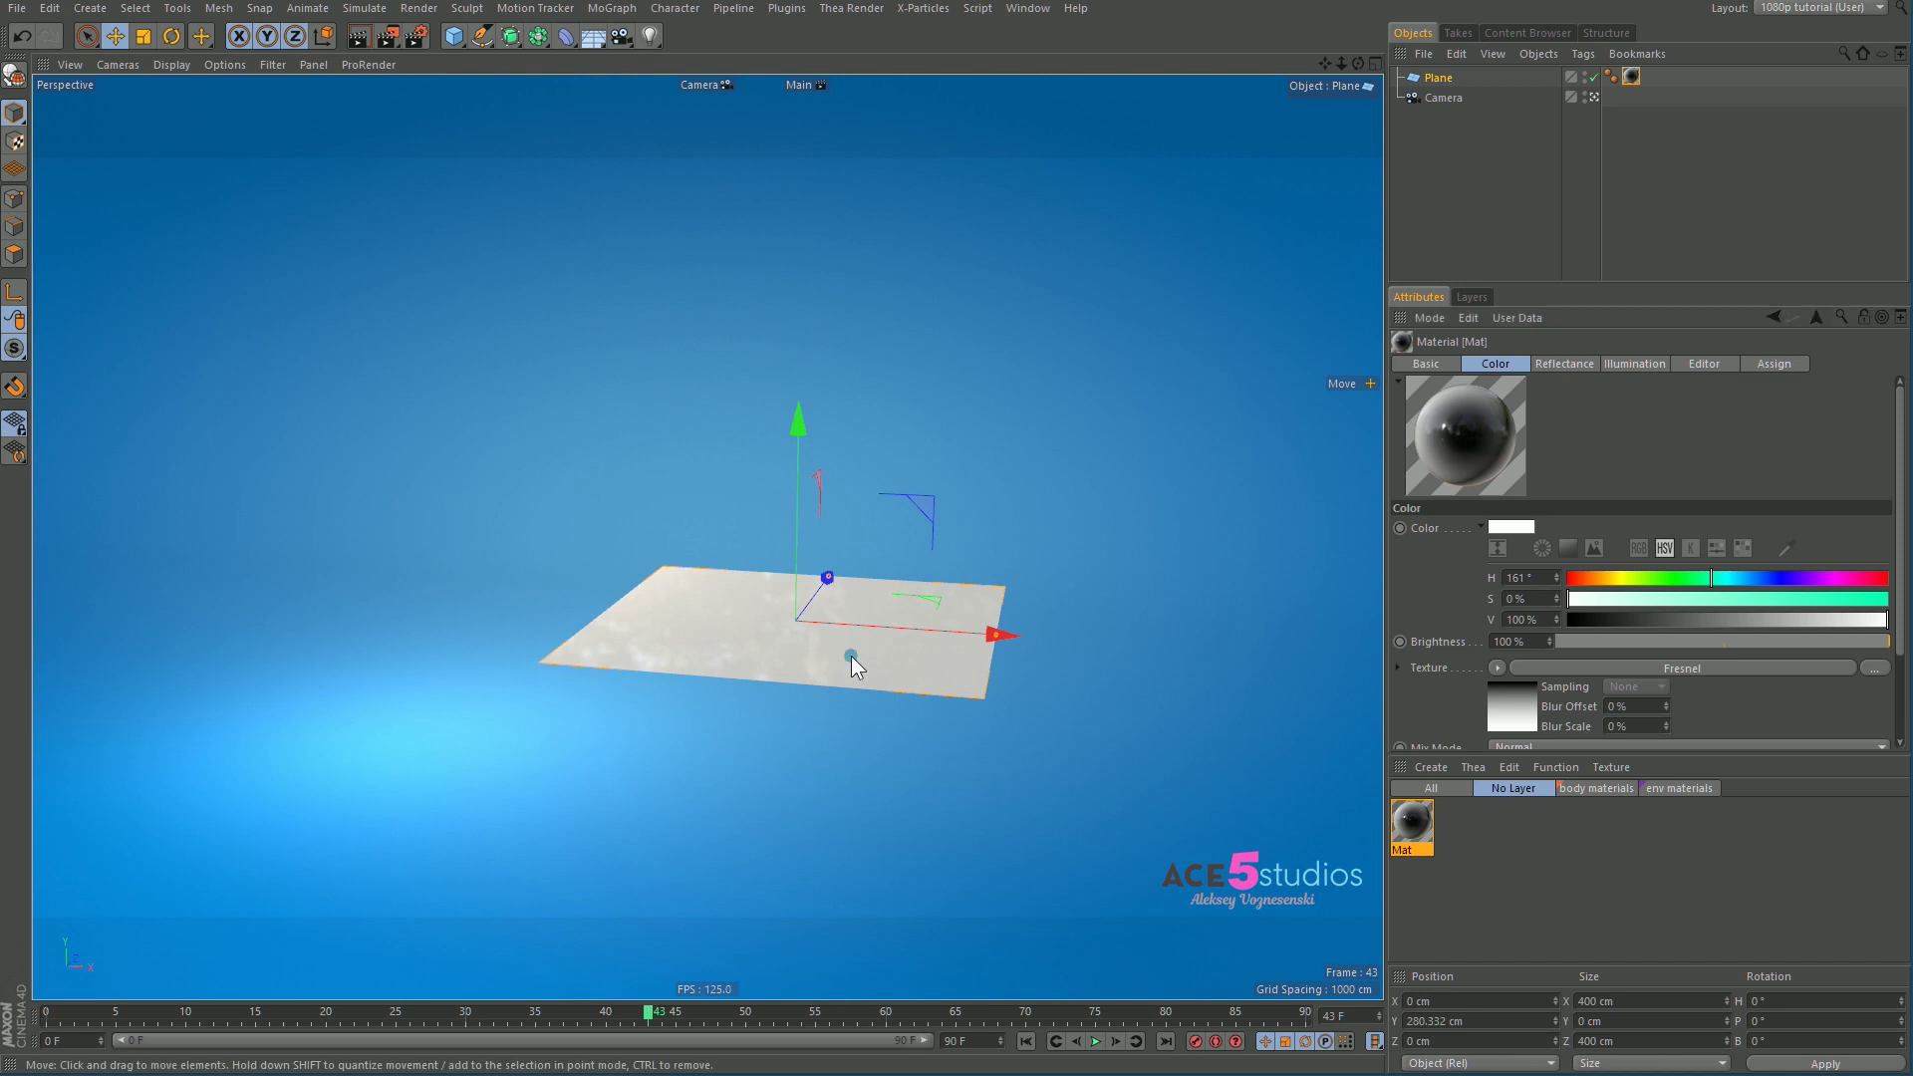
pyautogui.keyDown('alt'); pyautogui.moveTo(846, 662); pyautogui.dragTo(888, 868); pyautogui.keyUp('alt')
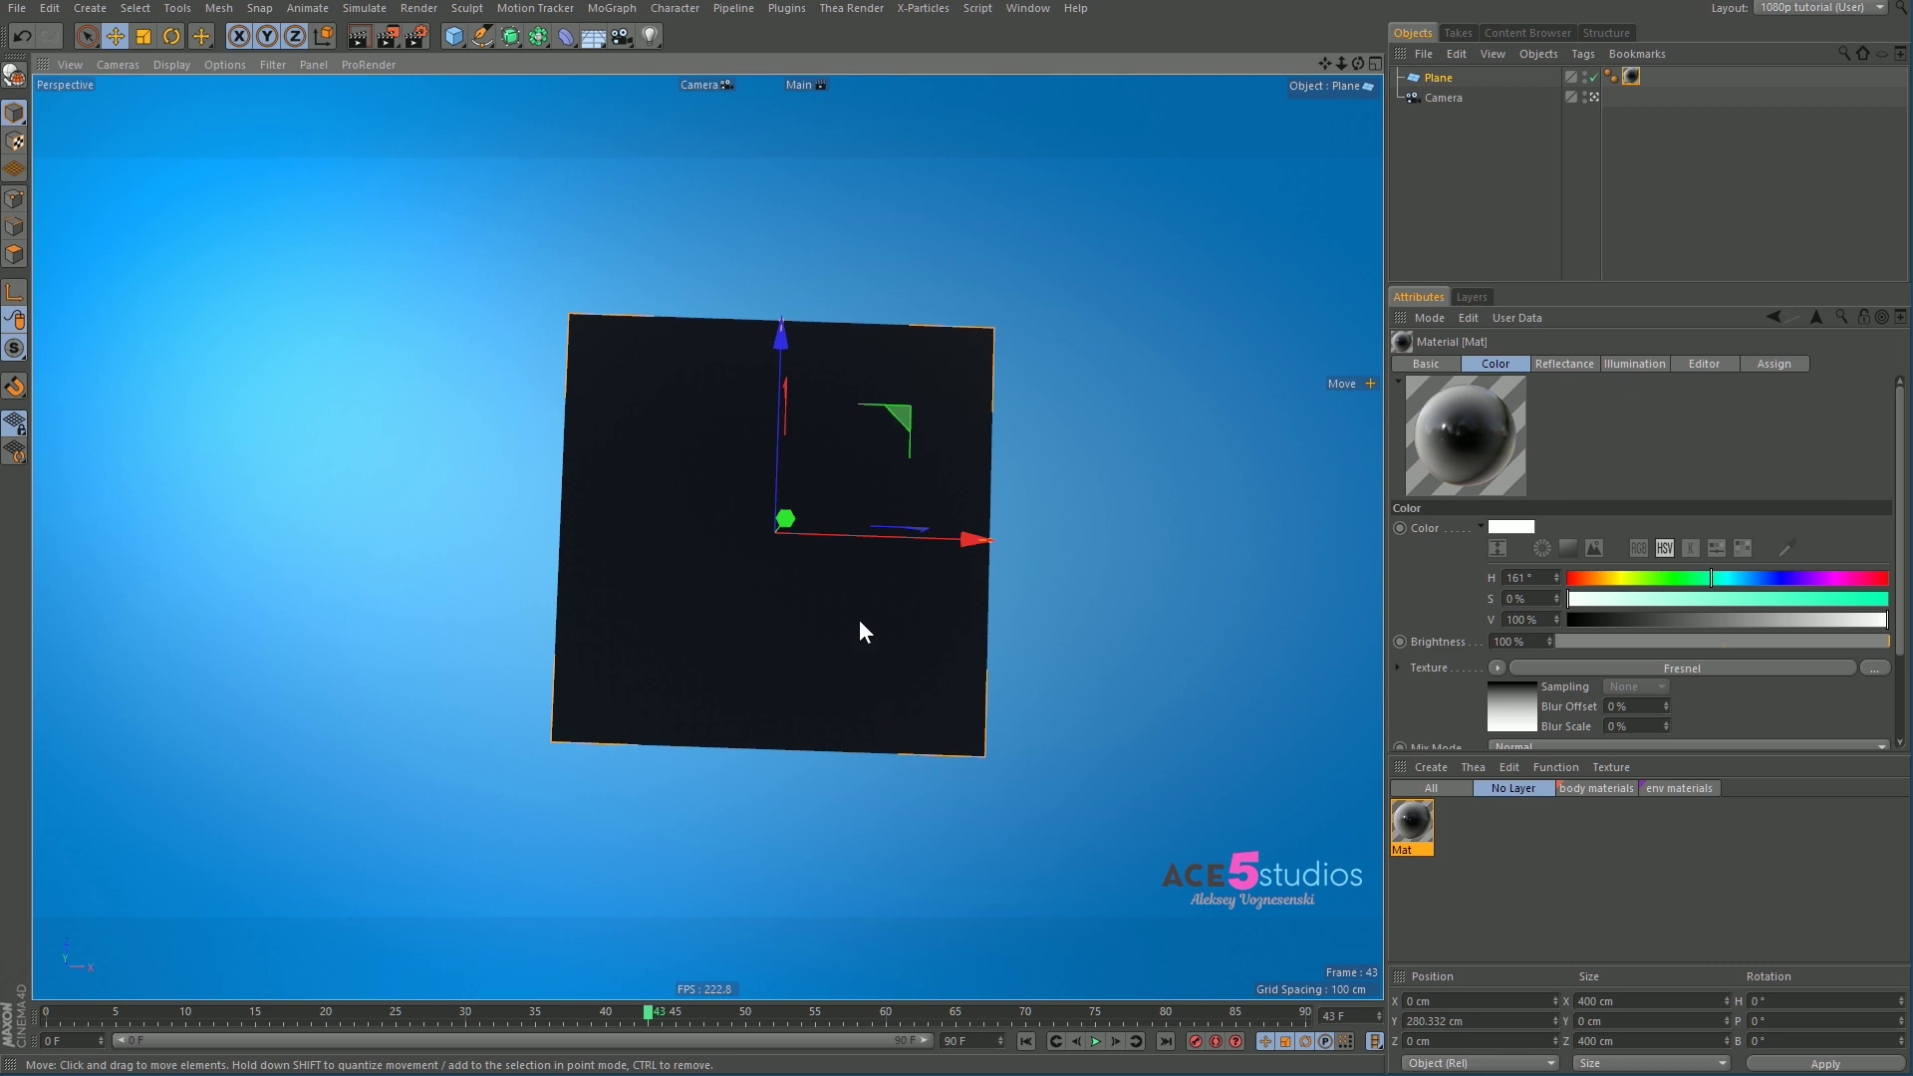
pyautogui.keyDown('alt'); pyautogui.moveTo(841, 657); pyautogui.dragTo(579, 668); pyautogui.keyUp('alt')
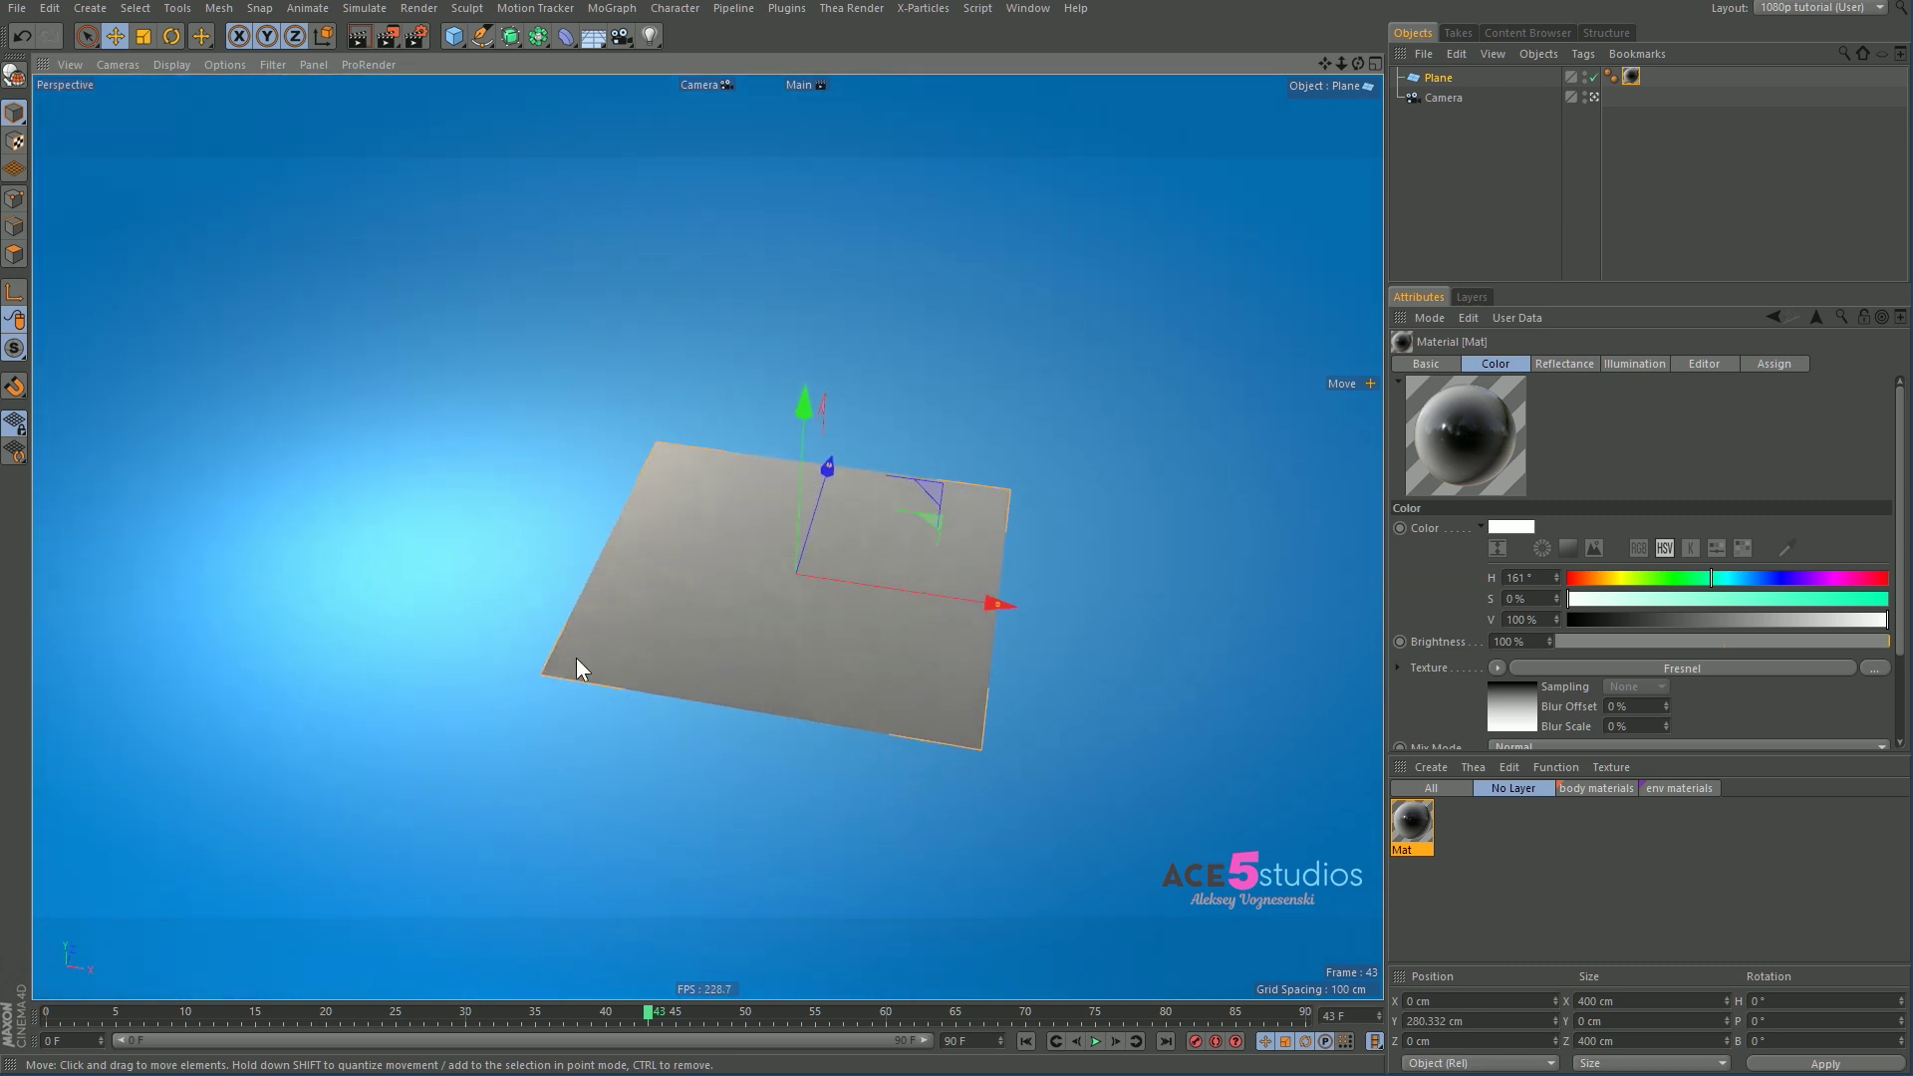
pyautogui.keyDown('alt'); pyautogui.moveTo(790, 641); pyautogui.dragTo(727, 584); pyautogui.keyUp('alt')
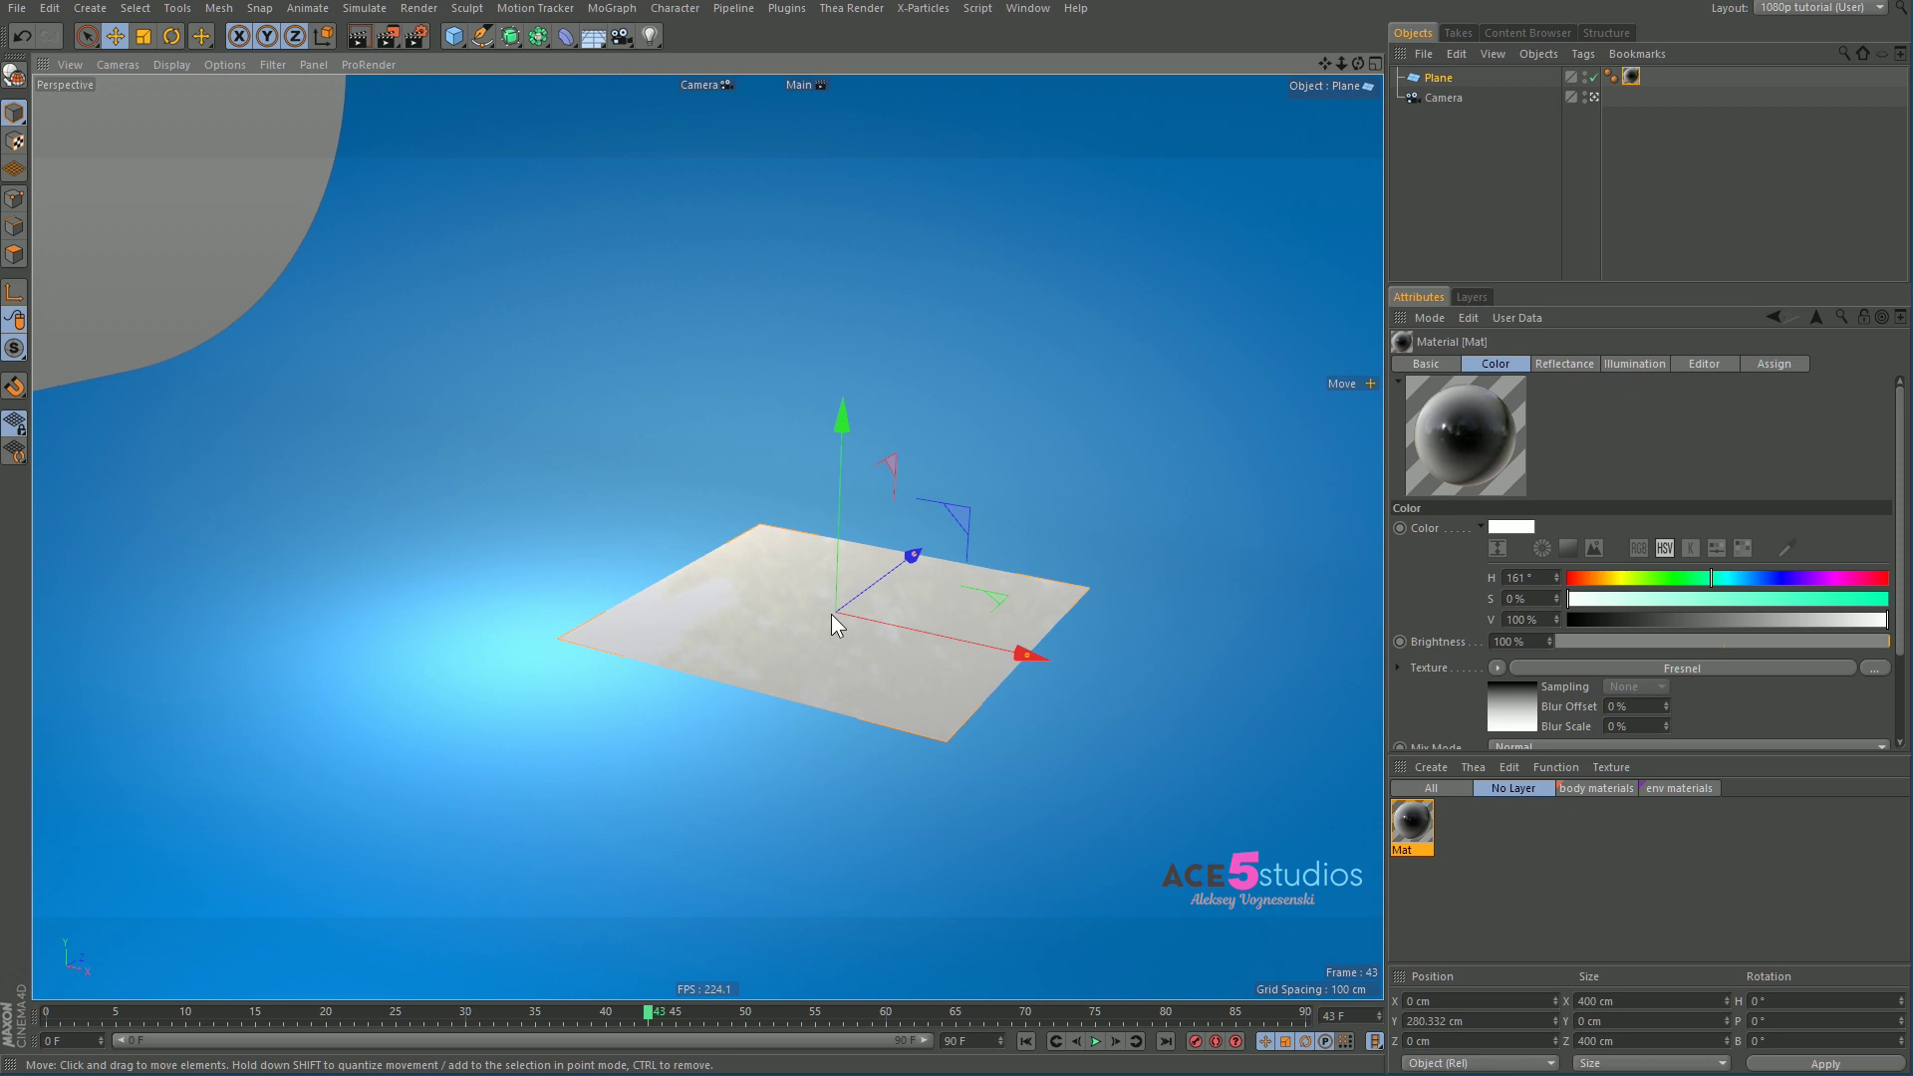
pyautogui.keyDown('alt'); pyautogui.moveTo(831, 614); pyautogui.dragTo(1185, 606); pyautogui.keyUp('alt')
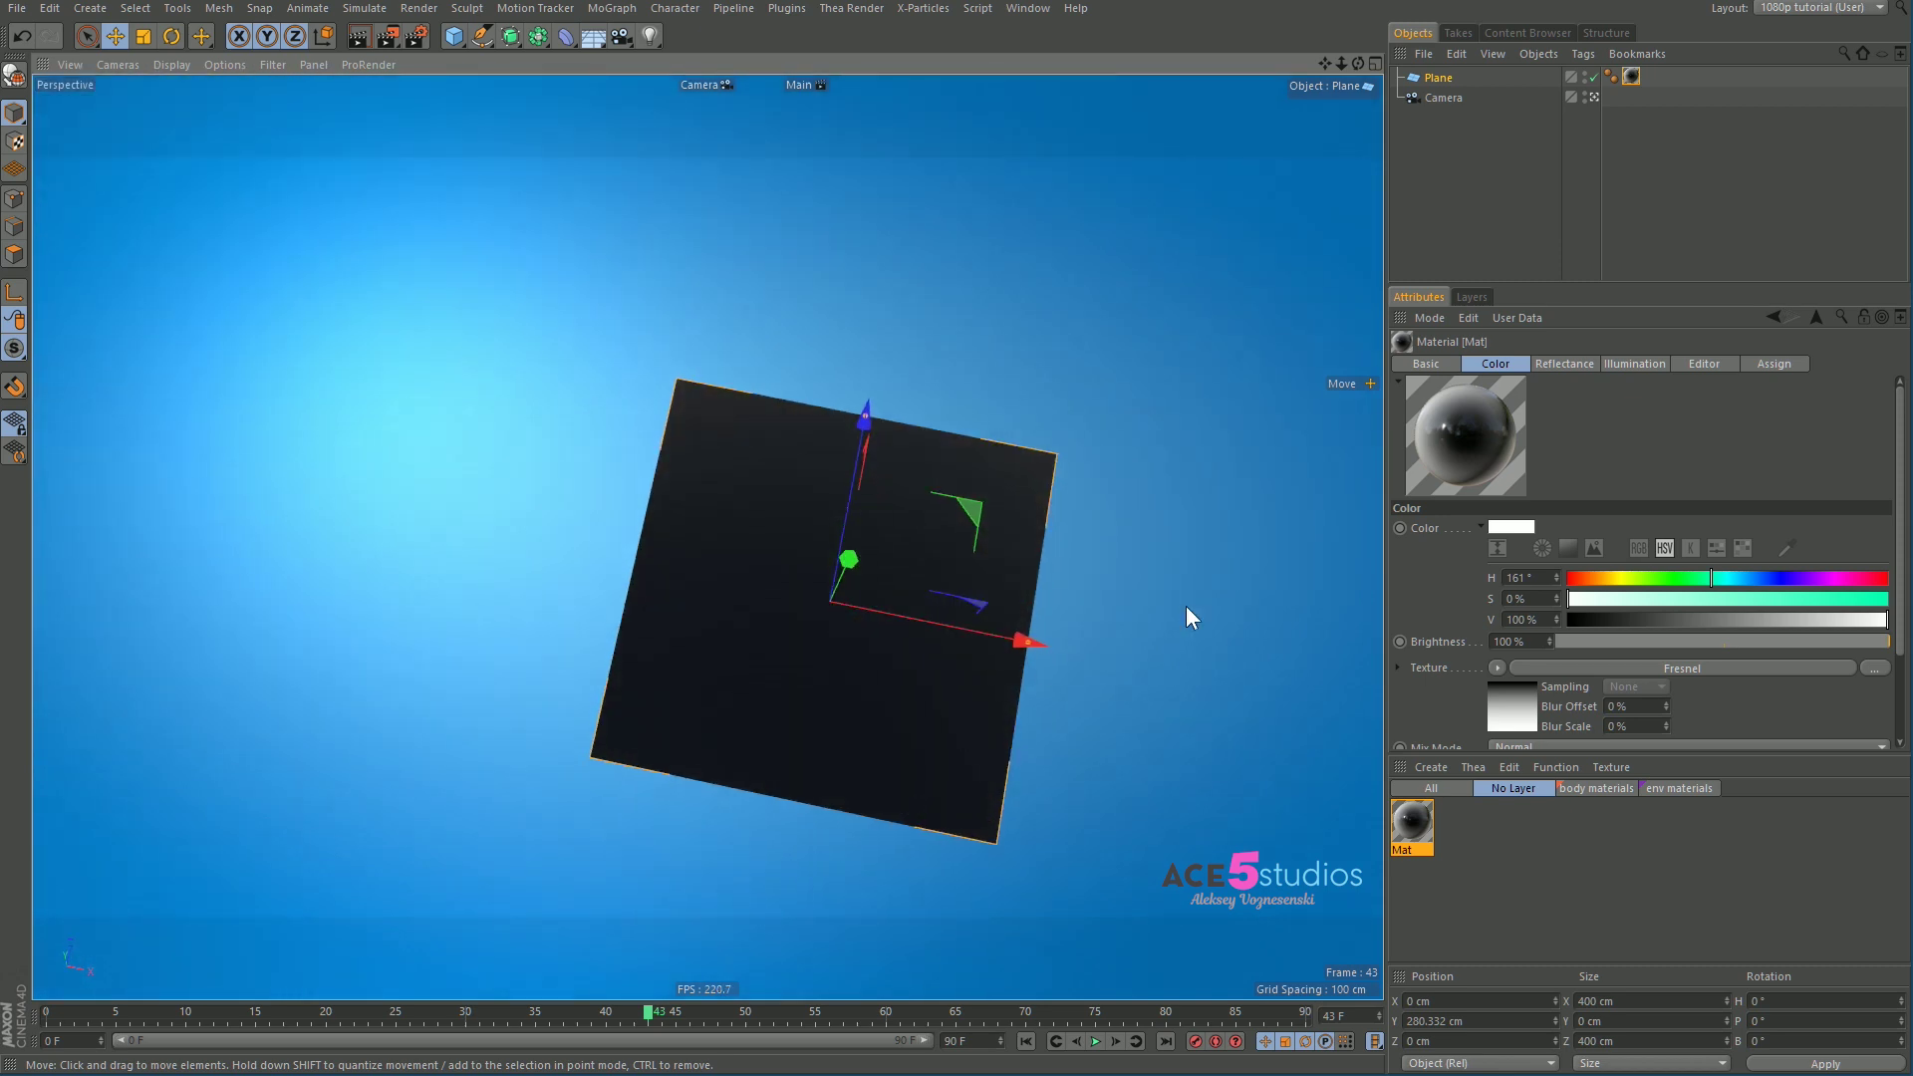
# Step: Recolour the Fresnel gradient knots to red and yellow (H 47°, S 79%), tinting the plane orange
pyautogui.click(1524, 710)
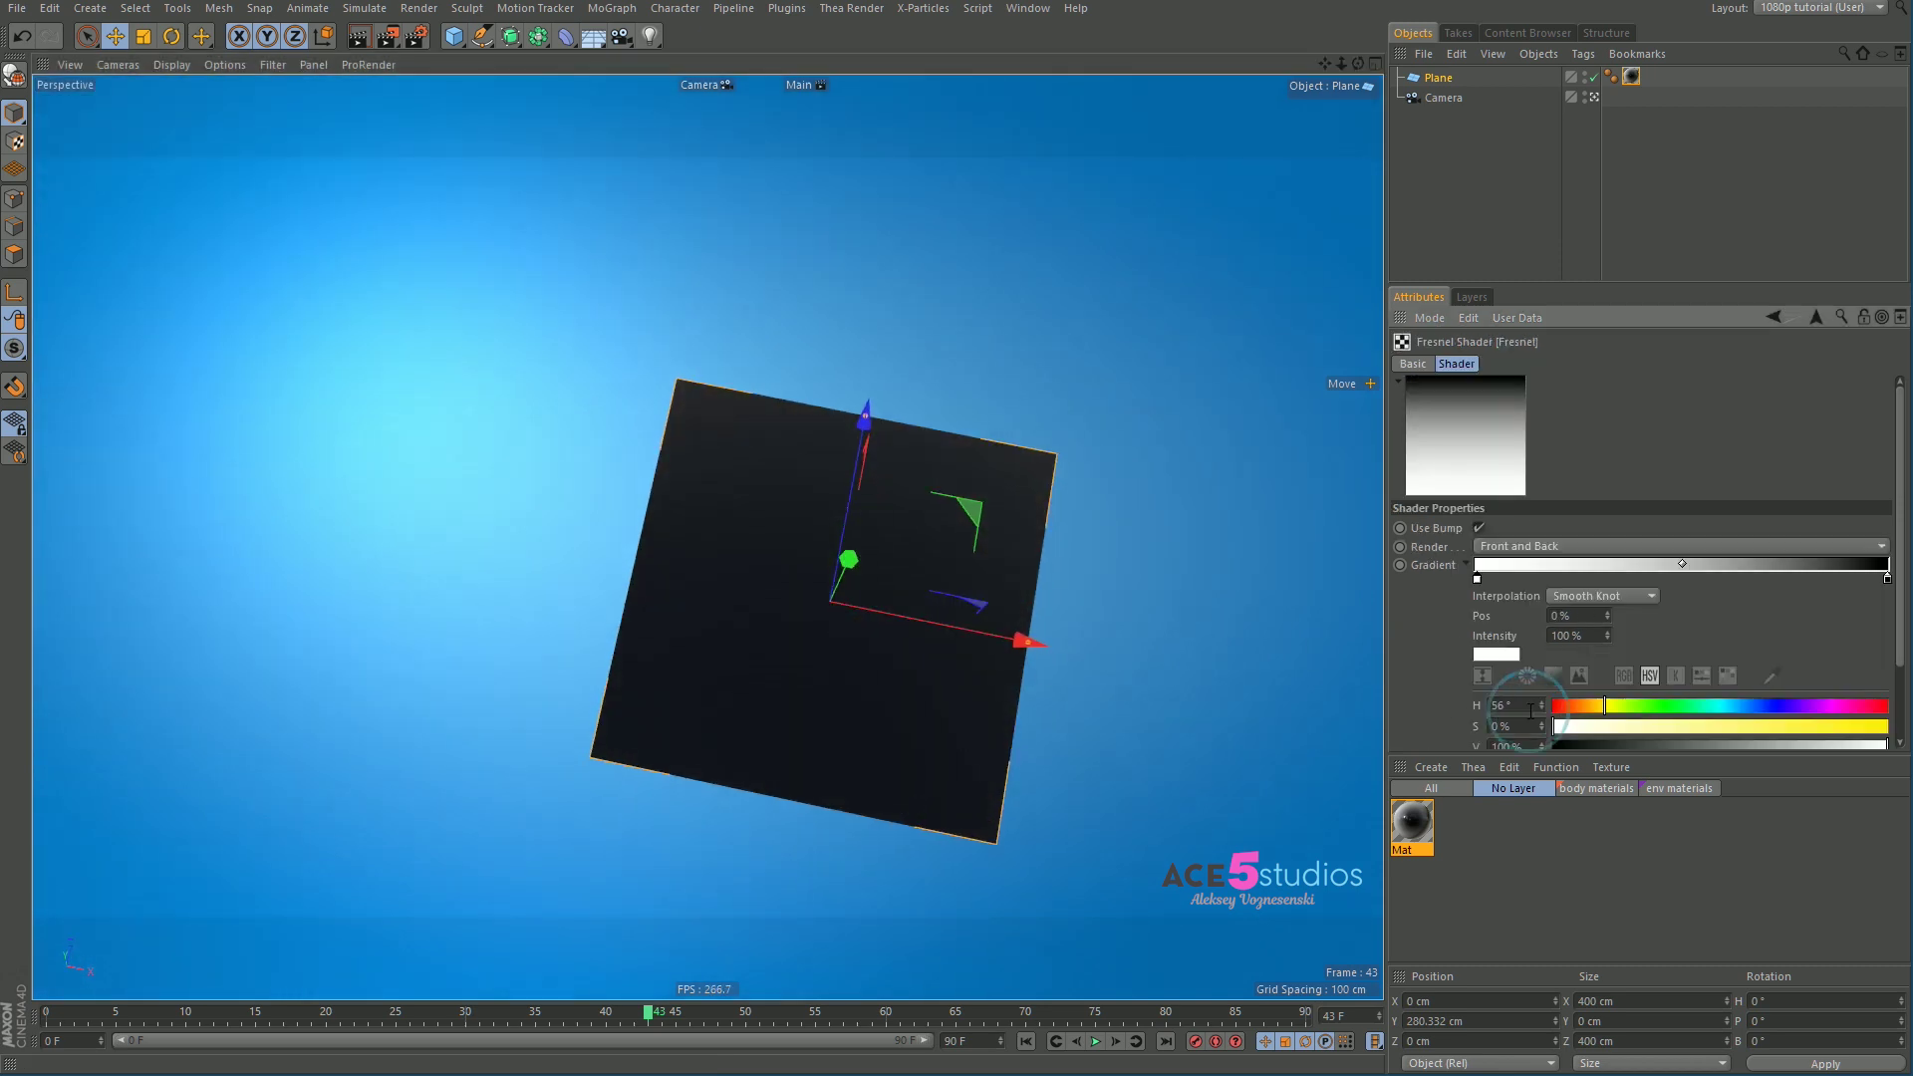
pyautogui.click(1886, 578)
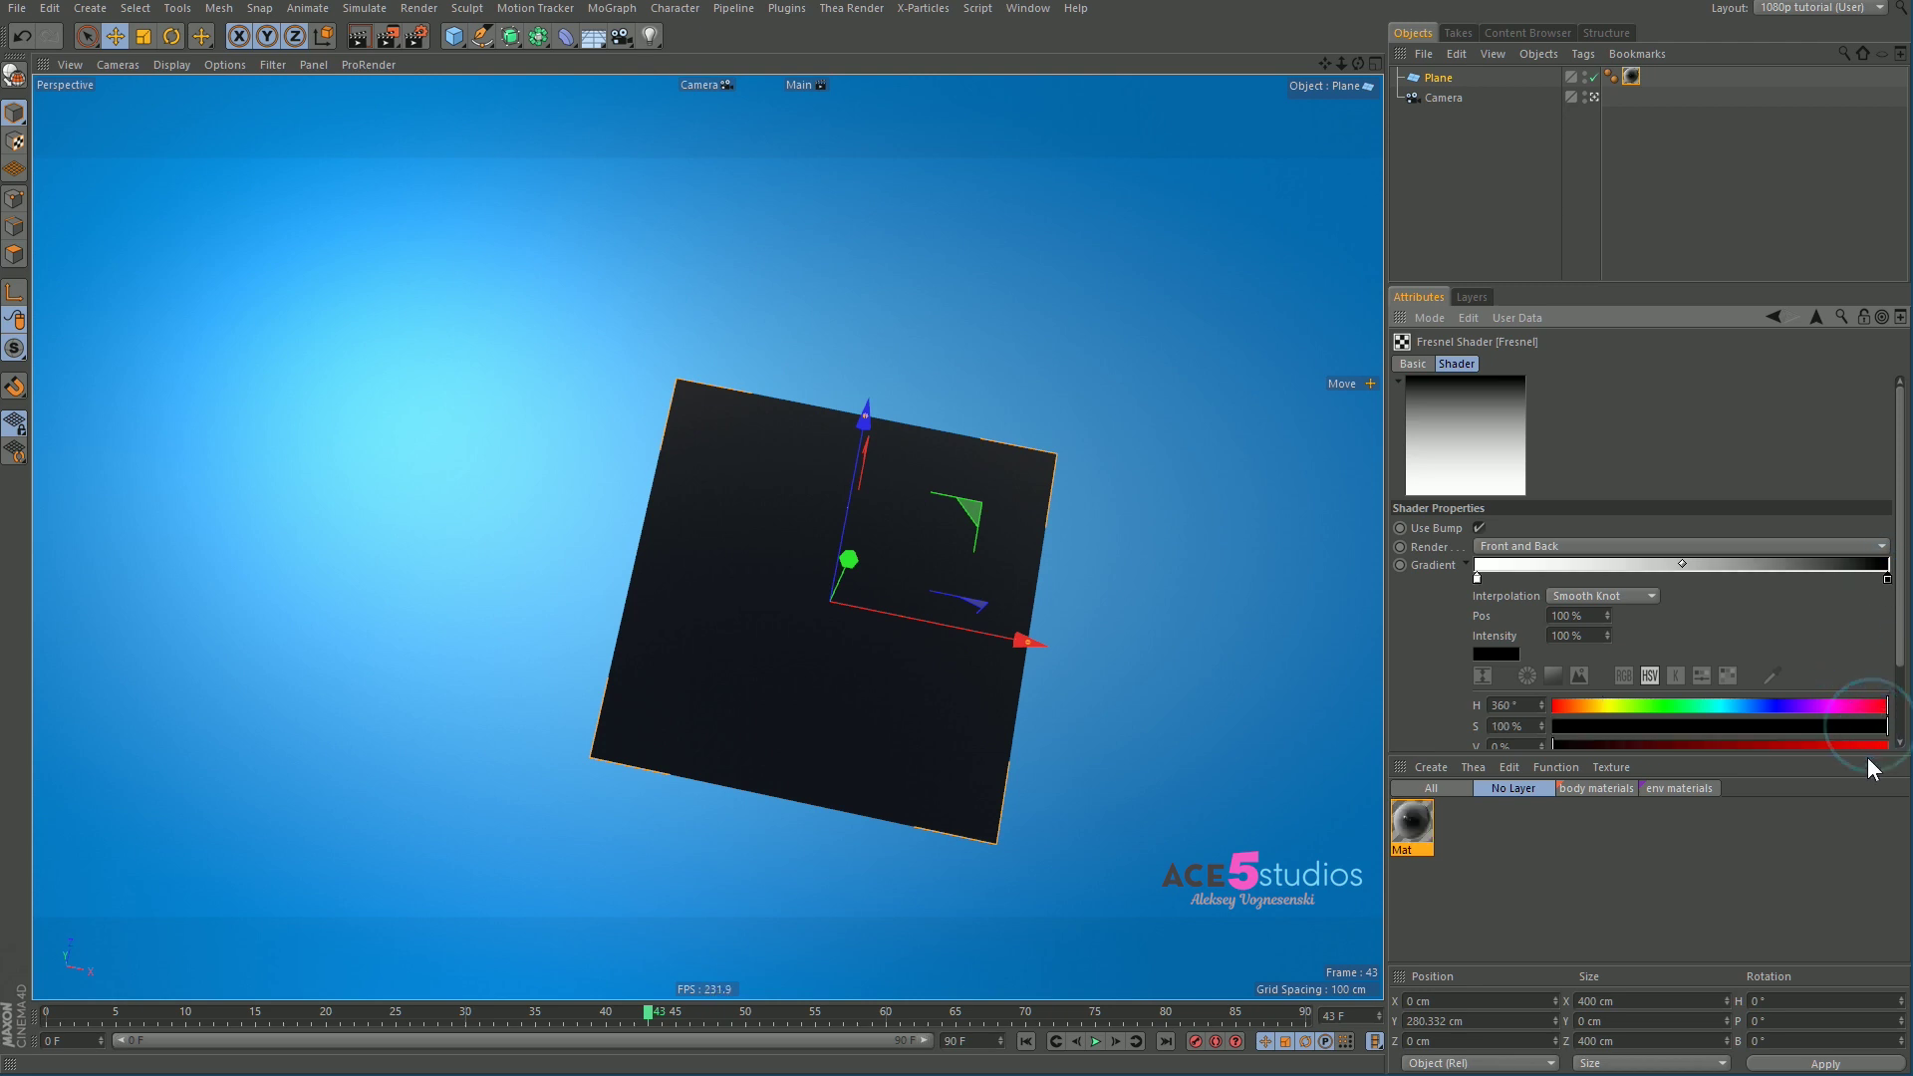
pyautogui.moveTo(1859, 735); pyautogui.dragTo(1888, 730)
pyautogui.click(1527, 578)
pyautogui.moveTo(1527, 577); pyautogui.dragTo(1472, 576)
pyautogui.moveTo(1784, 725); pyautogui.dragTo(1743, 699)
pyautogui.keyDown('alt'); pyautogui.moveTo(831, 540); pyautogui.dragTo(889, 460); pyautogui.keyUp('alt')
pyautogui.moveTo(1692, 699); pyautogui.dragTo(1596, 699)
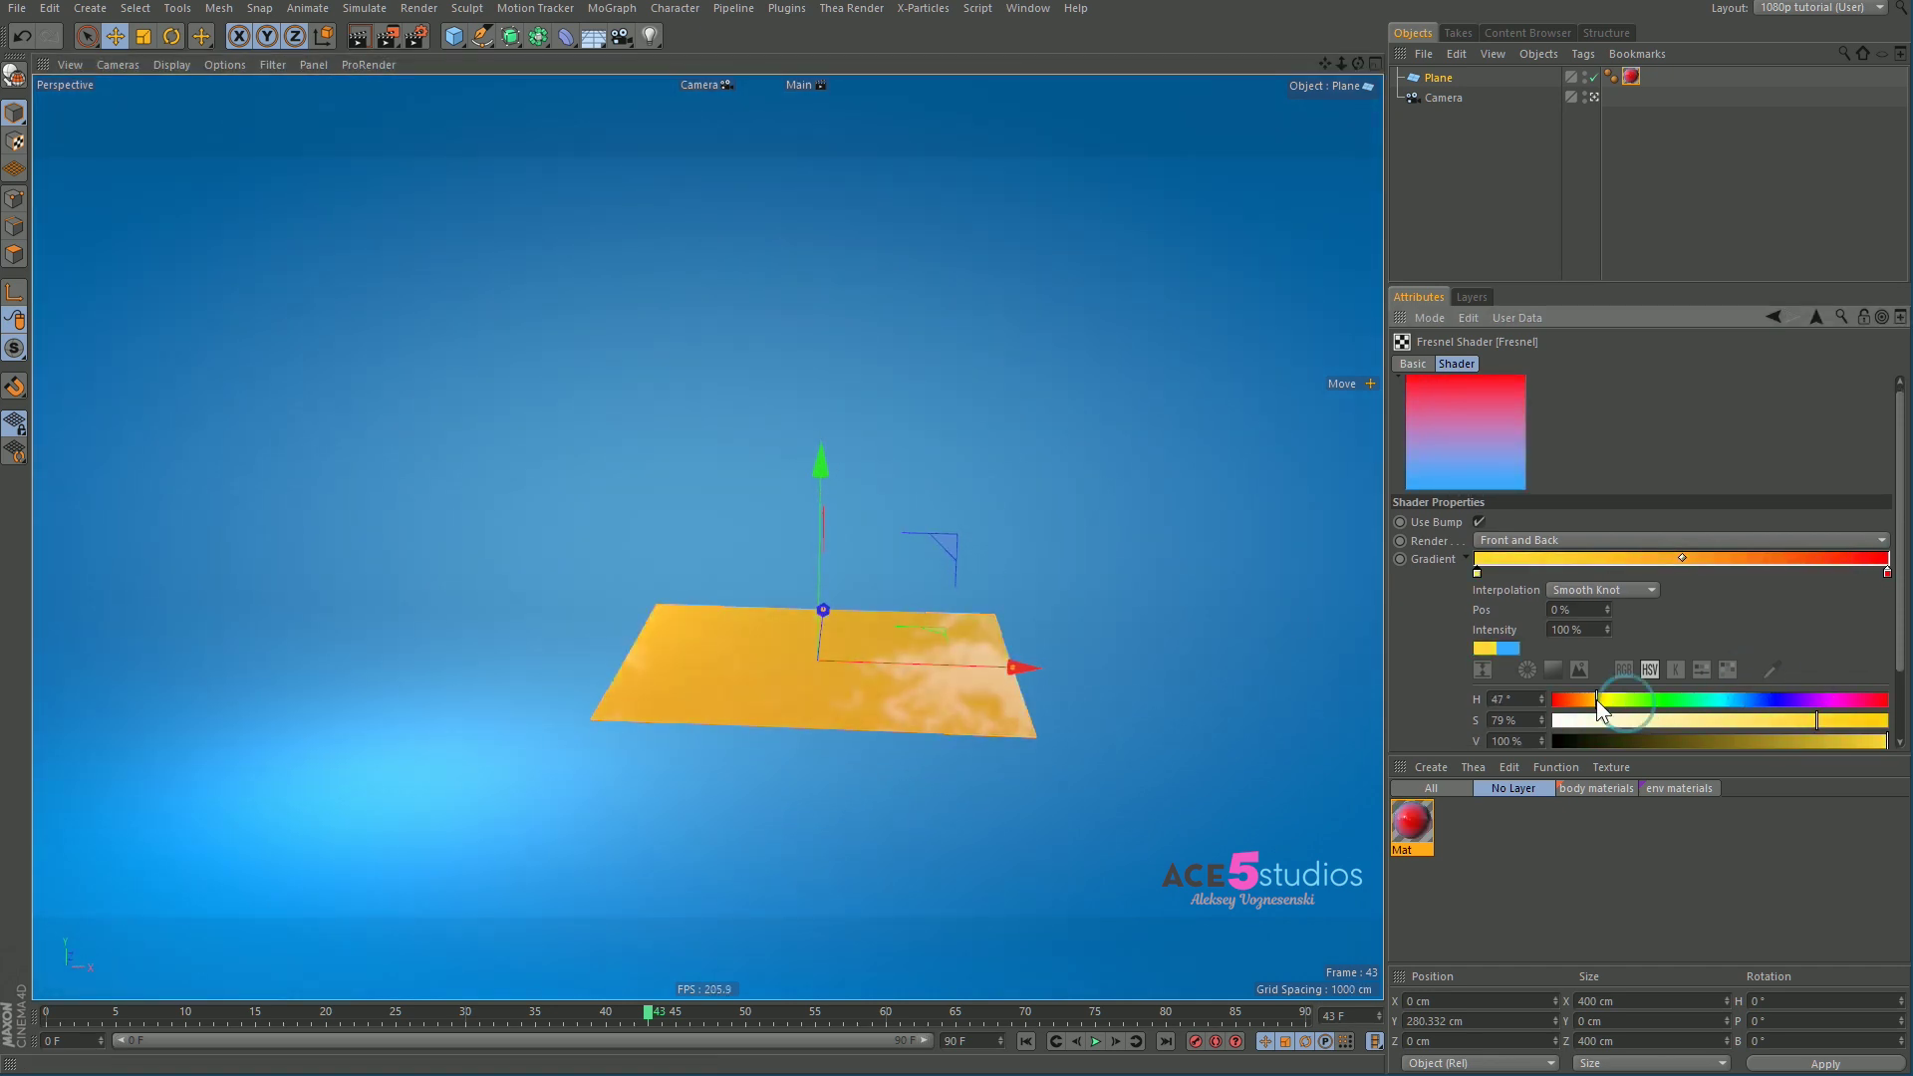
pyautogui.moveTo(835, 632)
pyautogui.keyDown('alt'); pyautogui.mouseDown()
pyautogui.moveTo(852, 775)
pyautogui.moveTo(865, 608)
pyautogui.moveTo(819, 736)
pyautogui.moveTo(819, 712)
pyautogui.moveTo(861, 631)
pyautogui.mouseUp(); pyautogui.keyUp('alt')
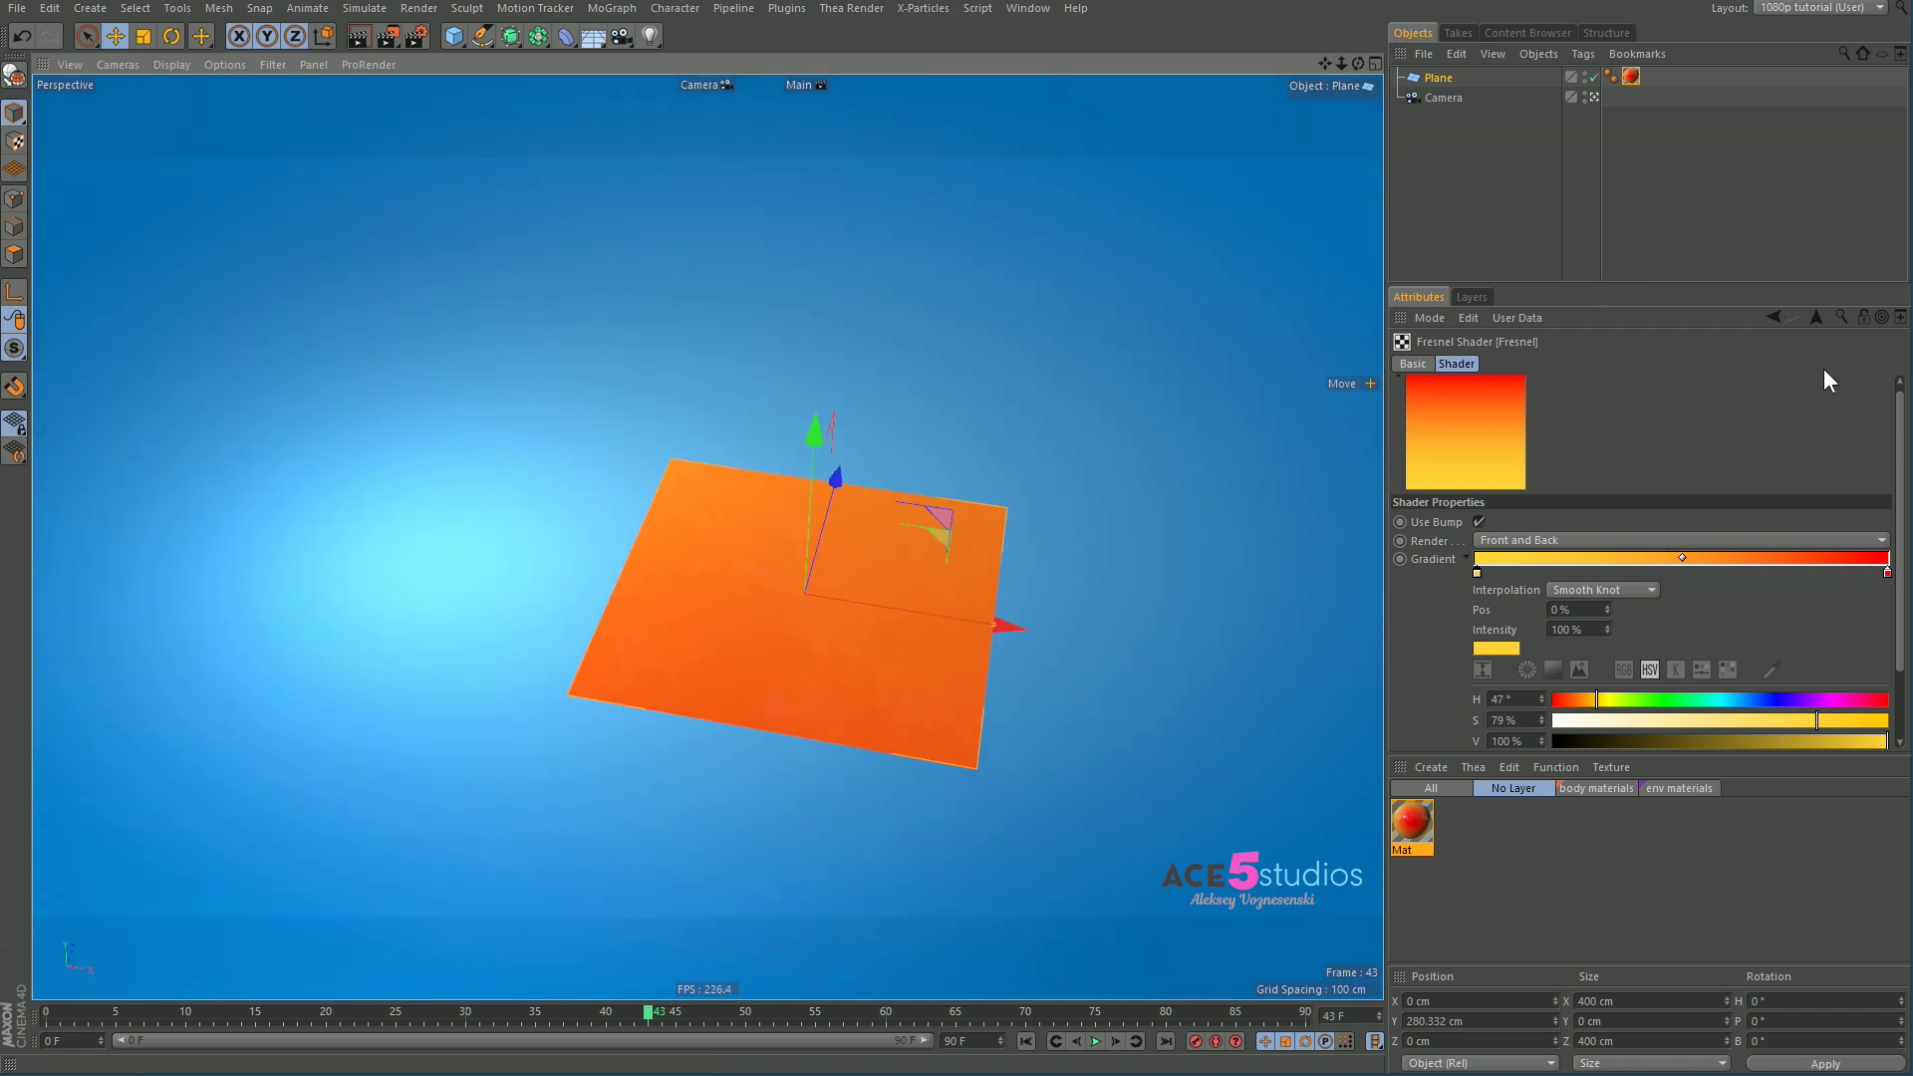
# Step: Clear the Fresnel shader from the Mat Color texture
pyautogui.click(1819, 315)
pyautogui.click(1496, 662)
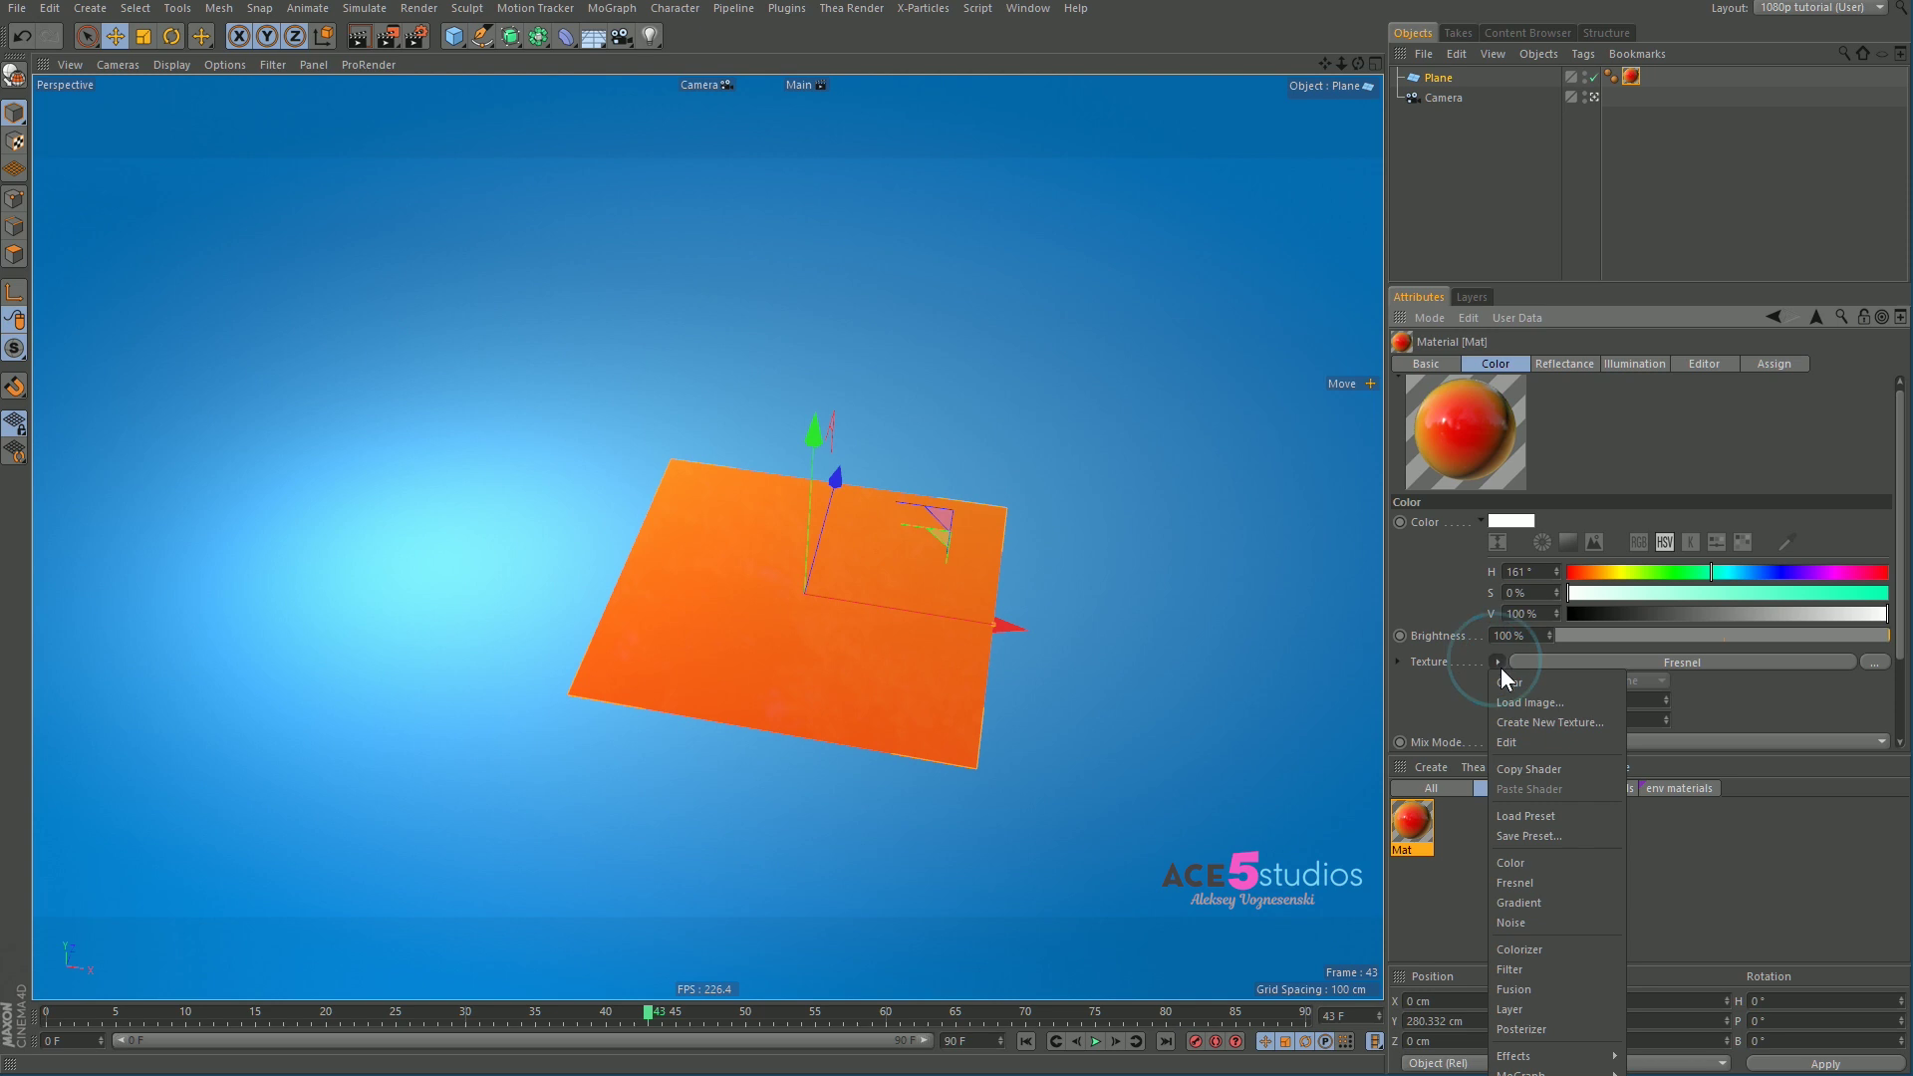
pyautogui.click(1508, 682)
pyautogui.click(1496, 661)
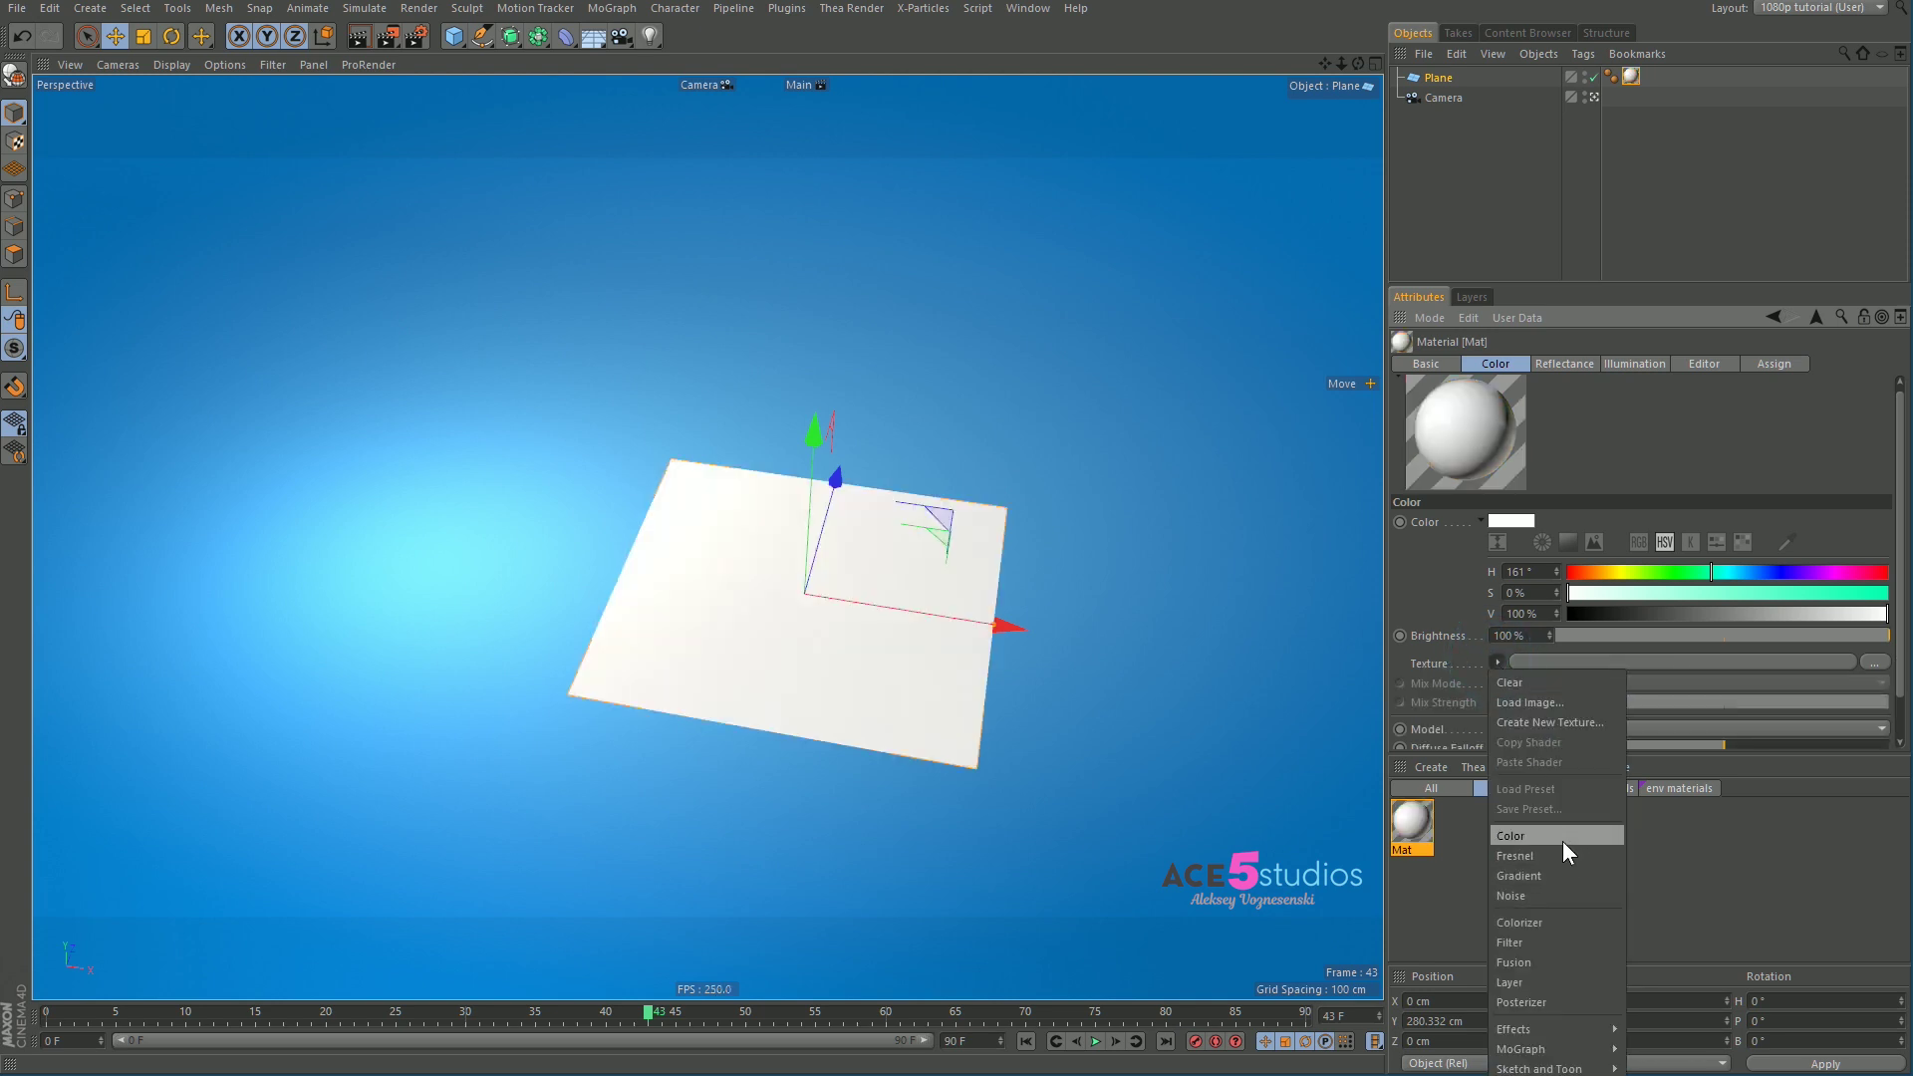
pyautogui.click(1560, 361)
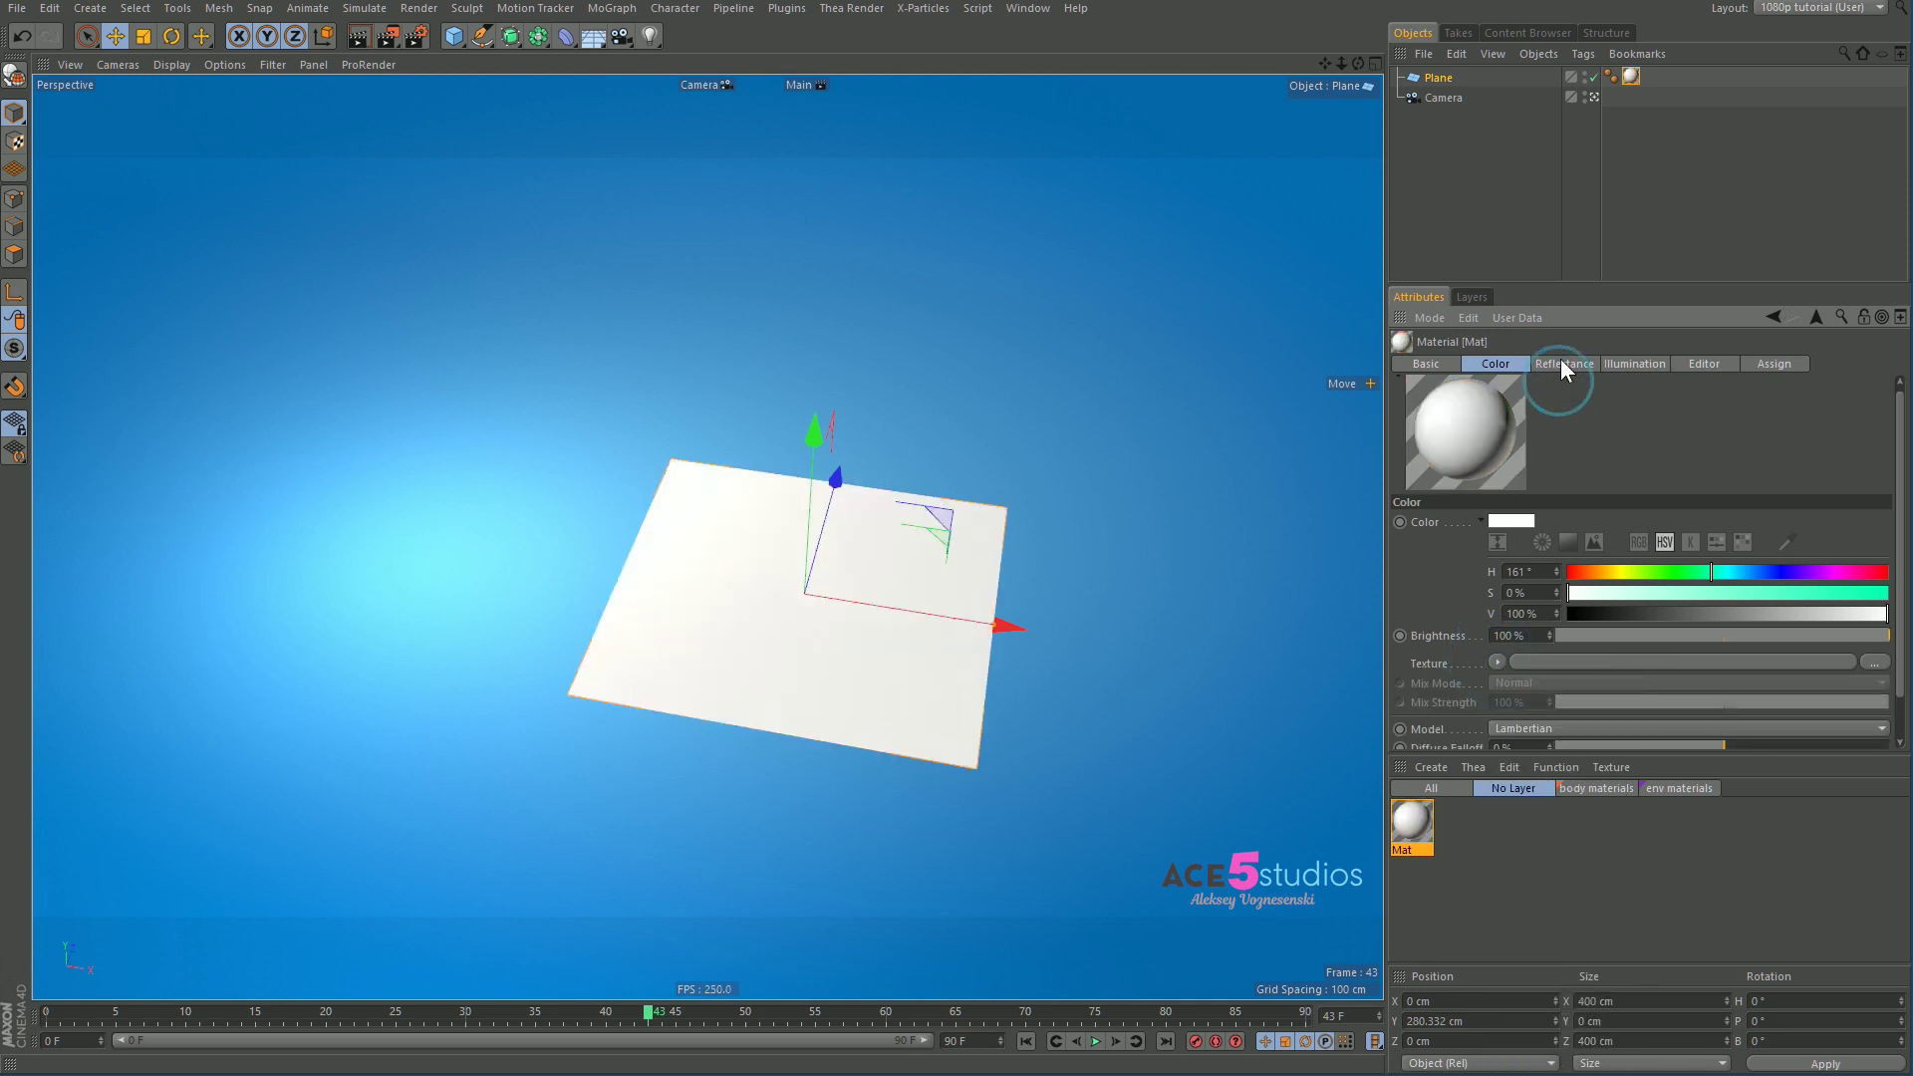
# Step: Browse through the material's Reflectance and Basic settings
pyautogui.click(1580, 367)
pyautogui.scroll(-3, 1693, 657)
pyautogui.scroll(2, 1684, 637)
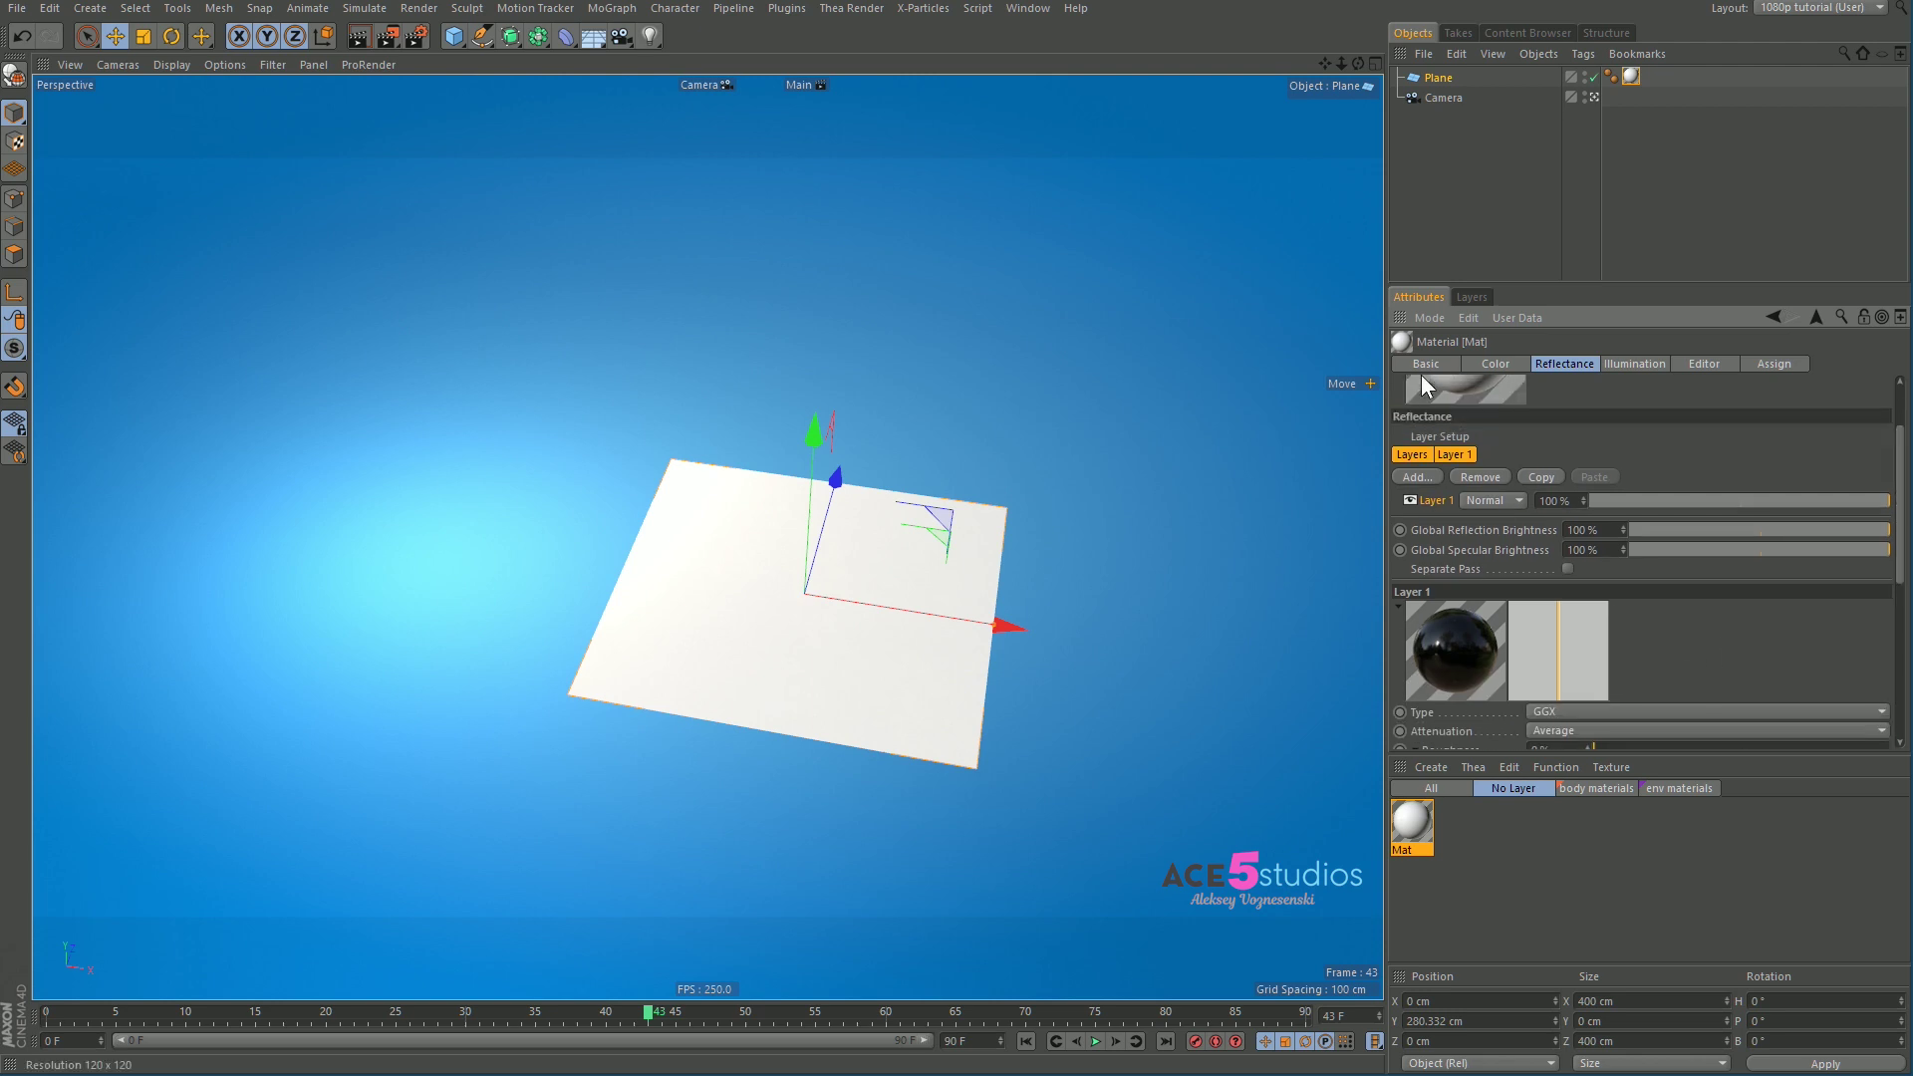
pyautogui.scroll(-4, 1694, 598)
pyautogui.click(1451, 367)
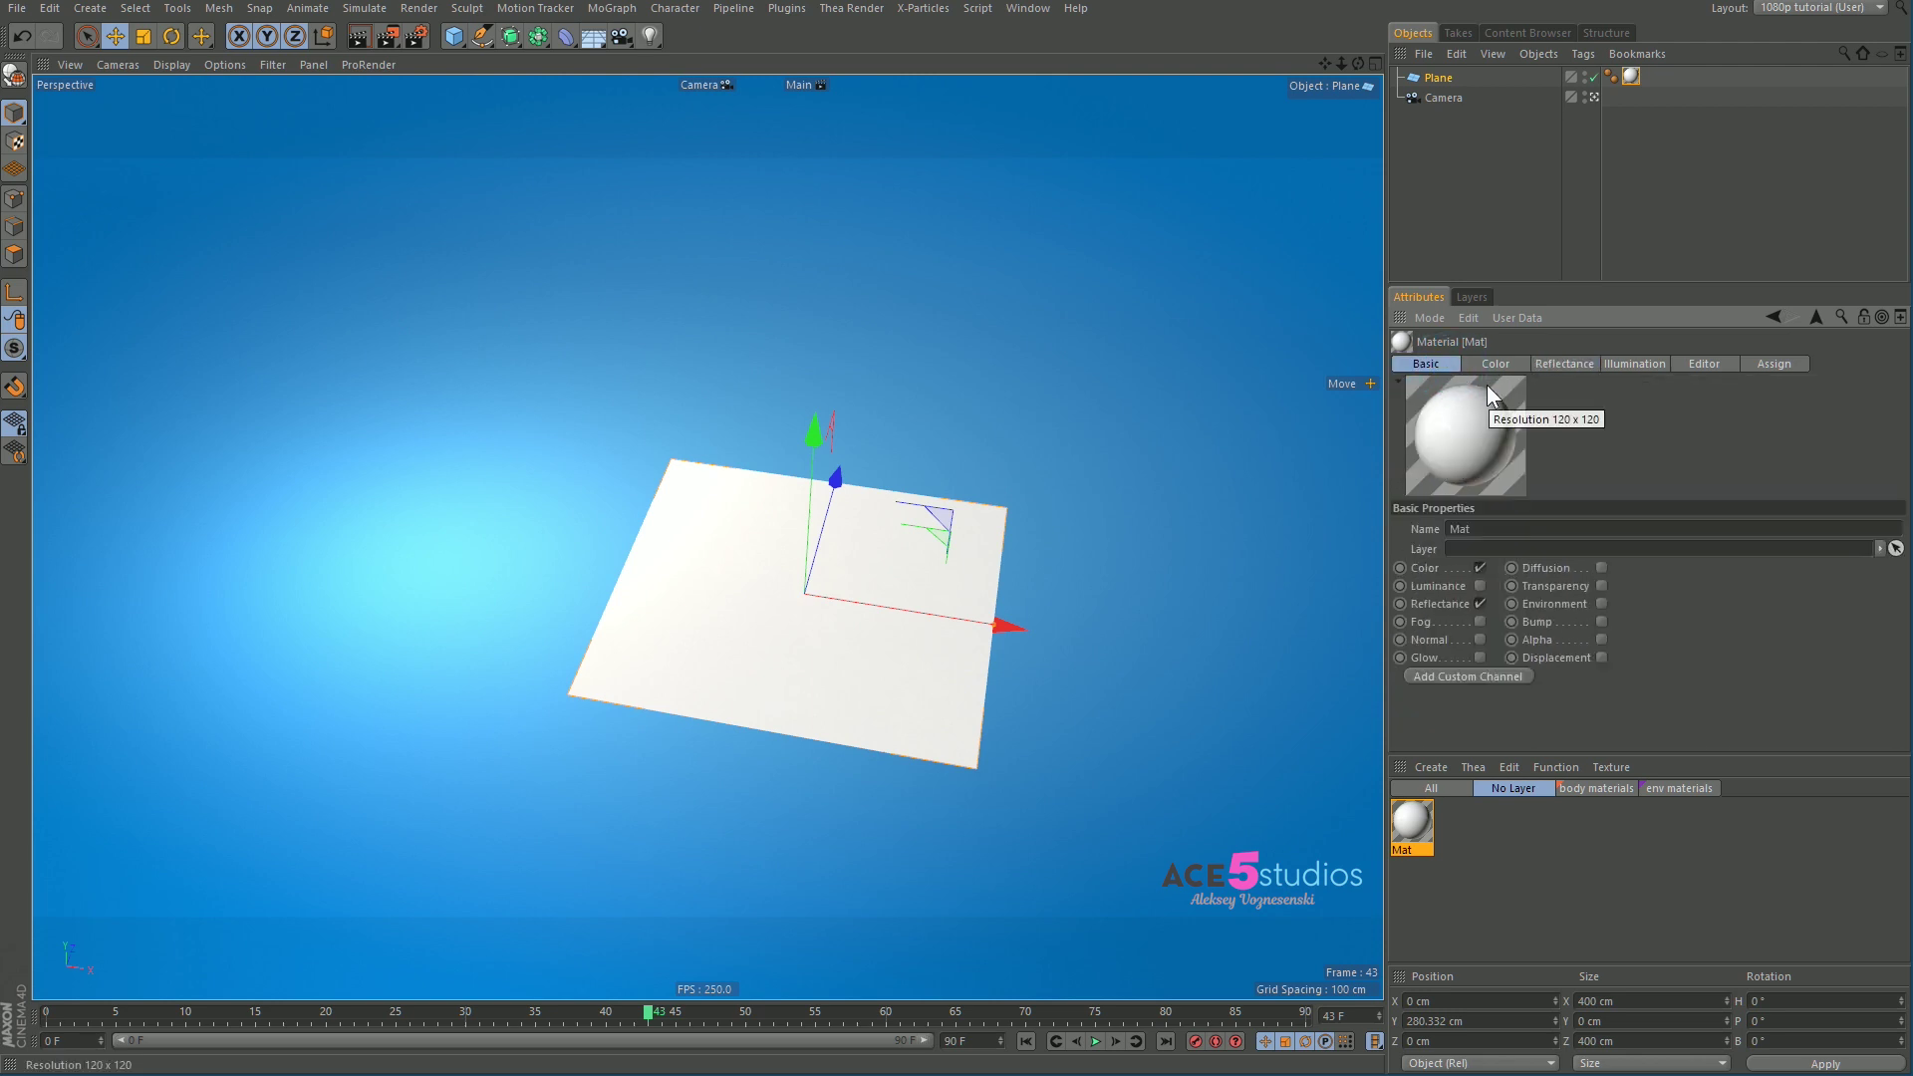
pyautogui.click(1551, 375)
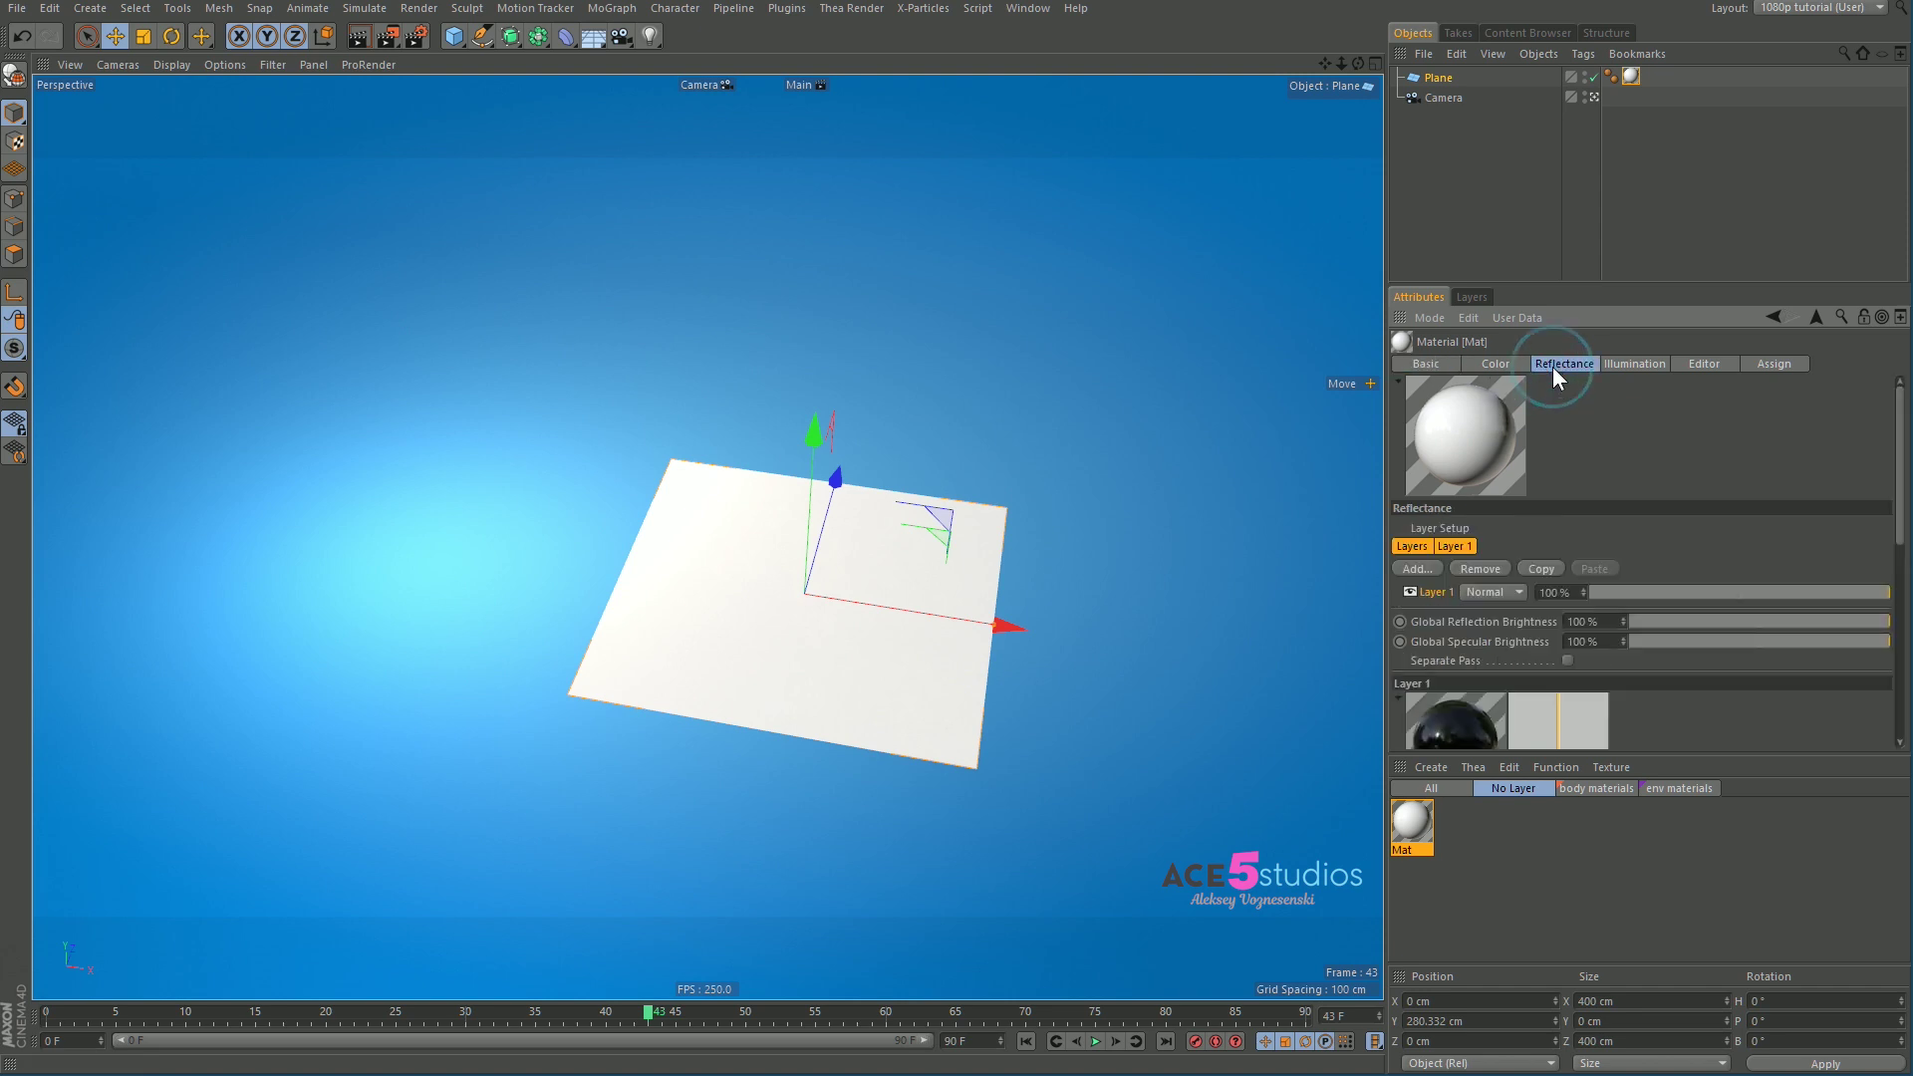
pyautogui.scroll(-3, 1674, 648)
pyautogui.scroll(-3, 1708, 478)
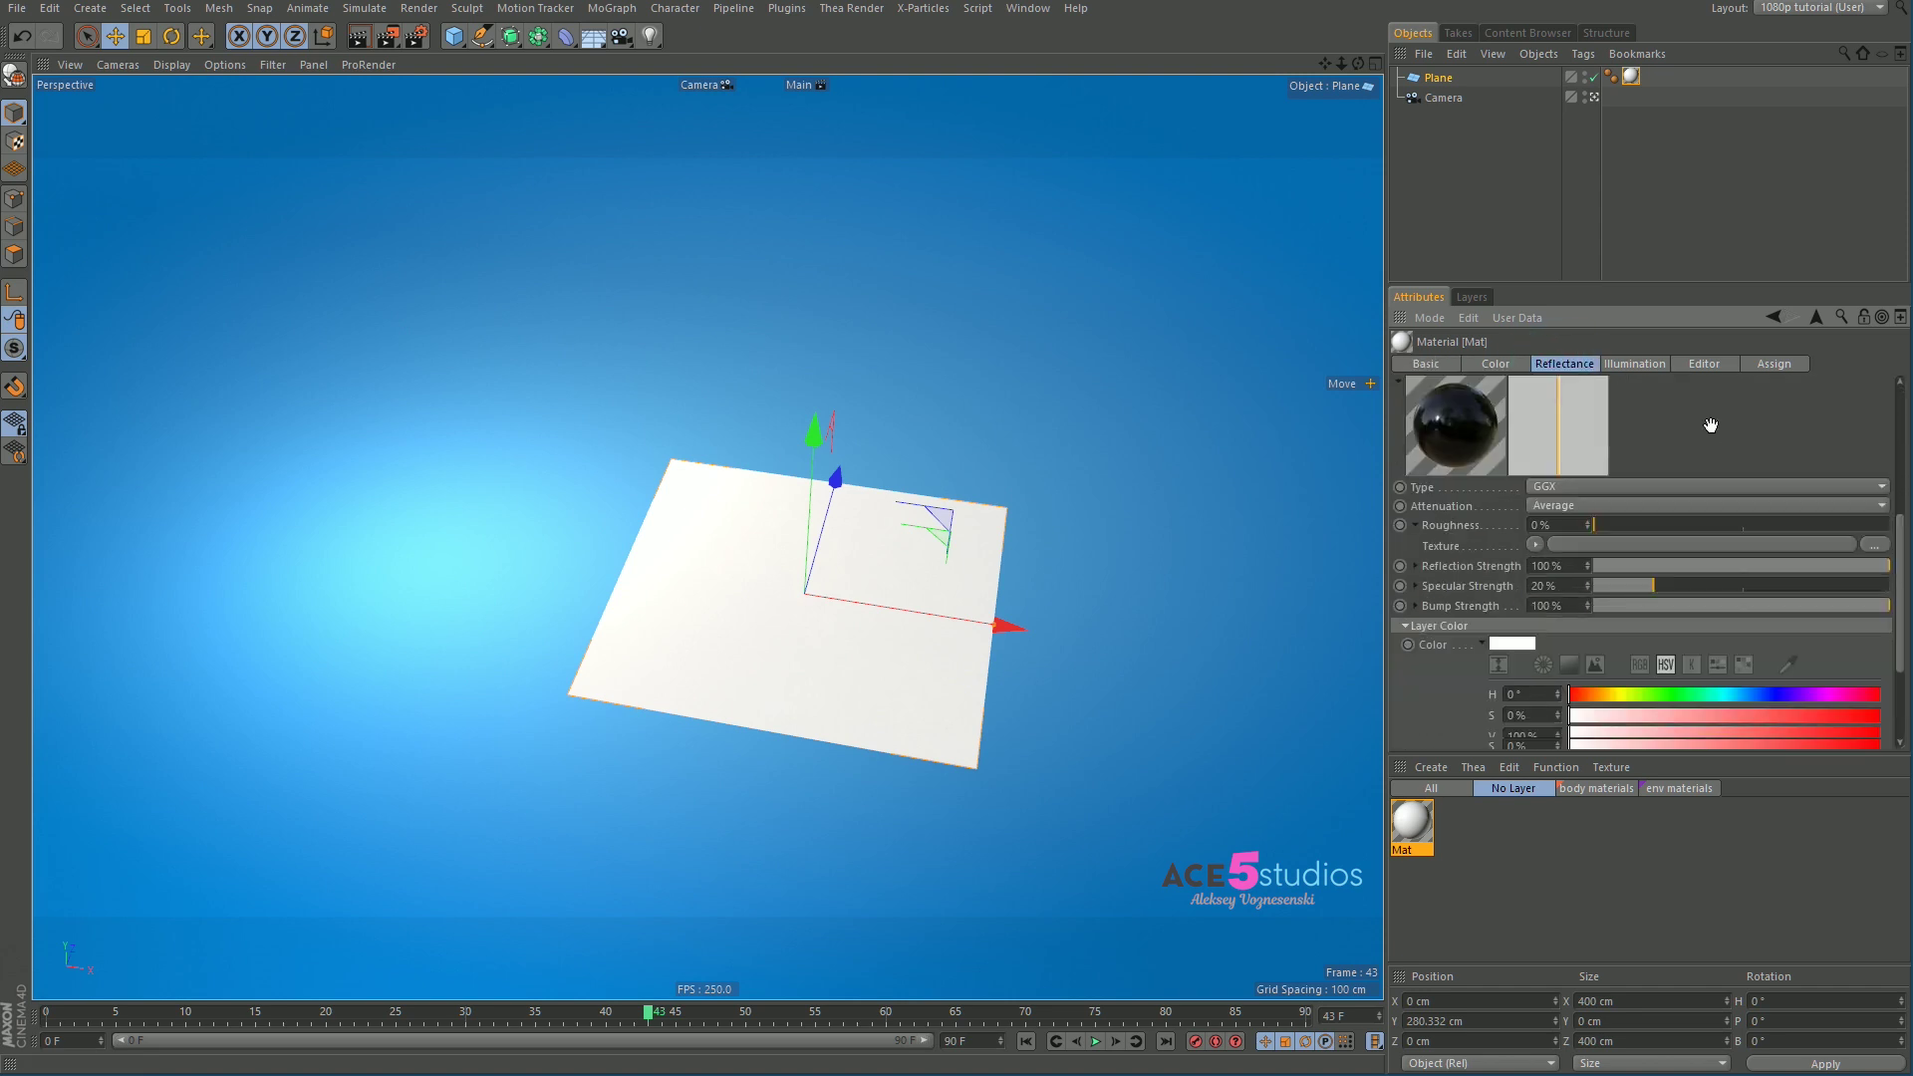
# Step: Darken the Mat base colour to 38% brightness
pyautogui.click(1495, 364)
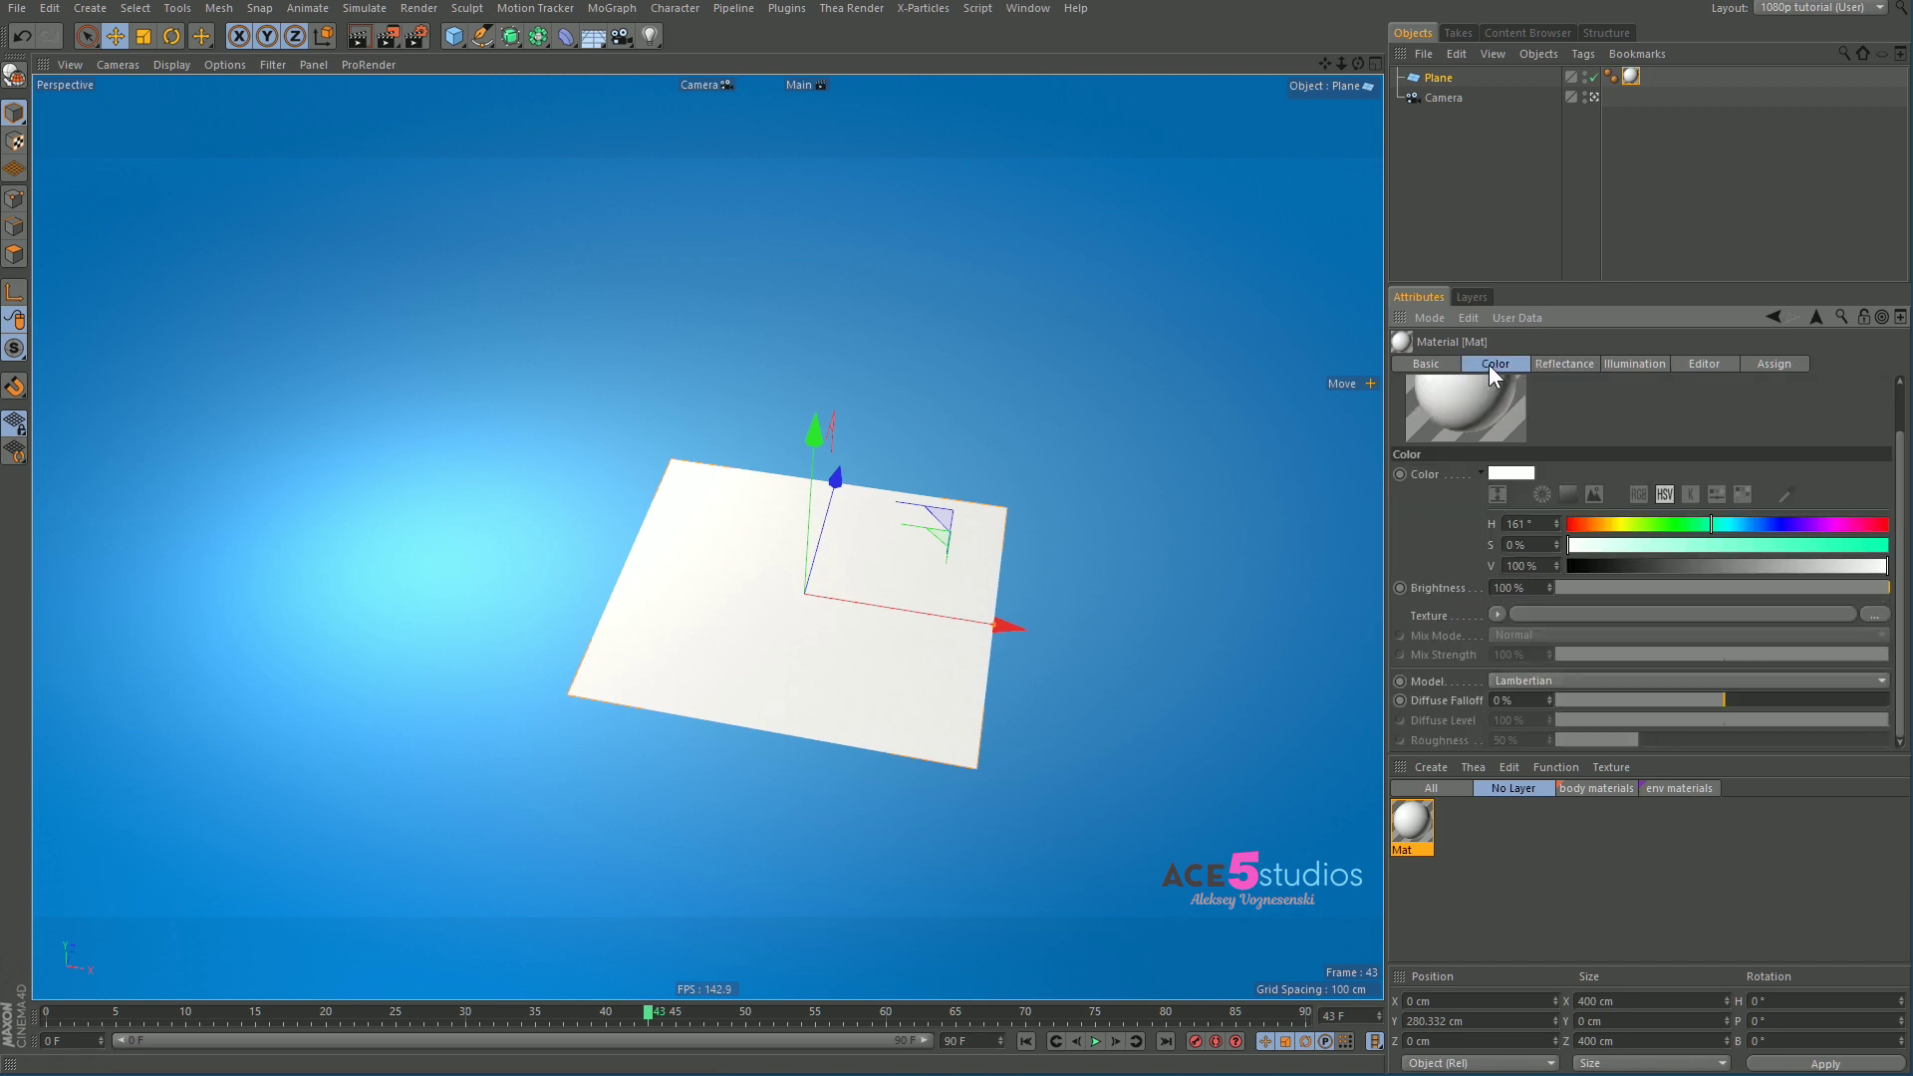
pyautogui.moveTo(1773, 568); pyautogui.dragTo(1689, 566)
pyautogui.keyDown('alt'); pyautogui.moveTo(821, 655); pyautogui.dragTo(869, 588); pyautogui.keyUp('alt')
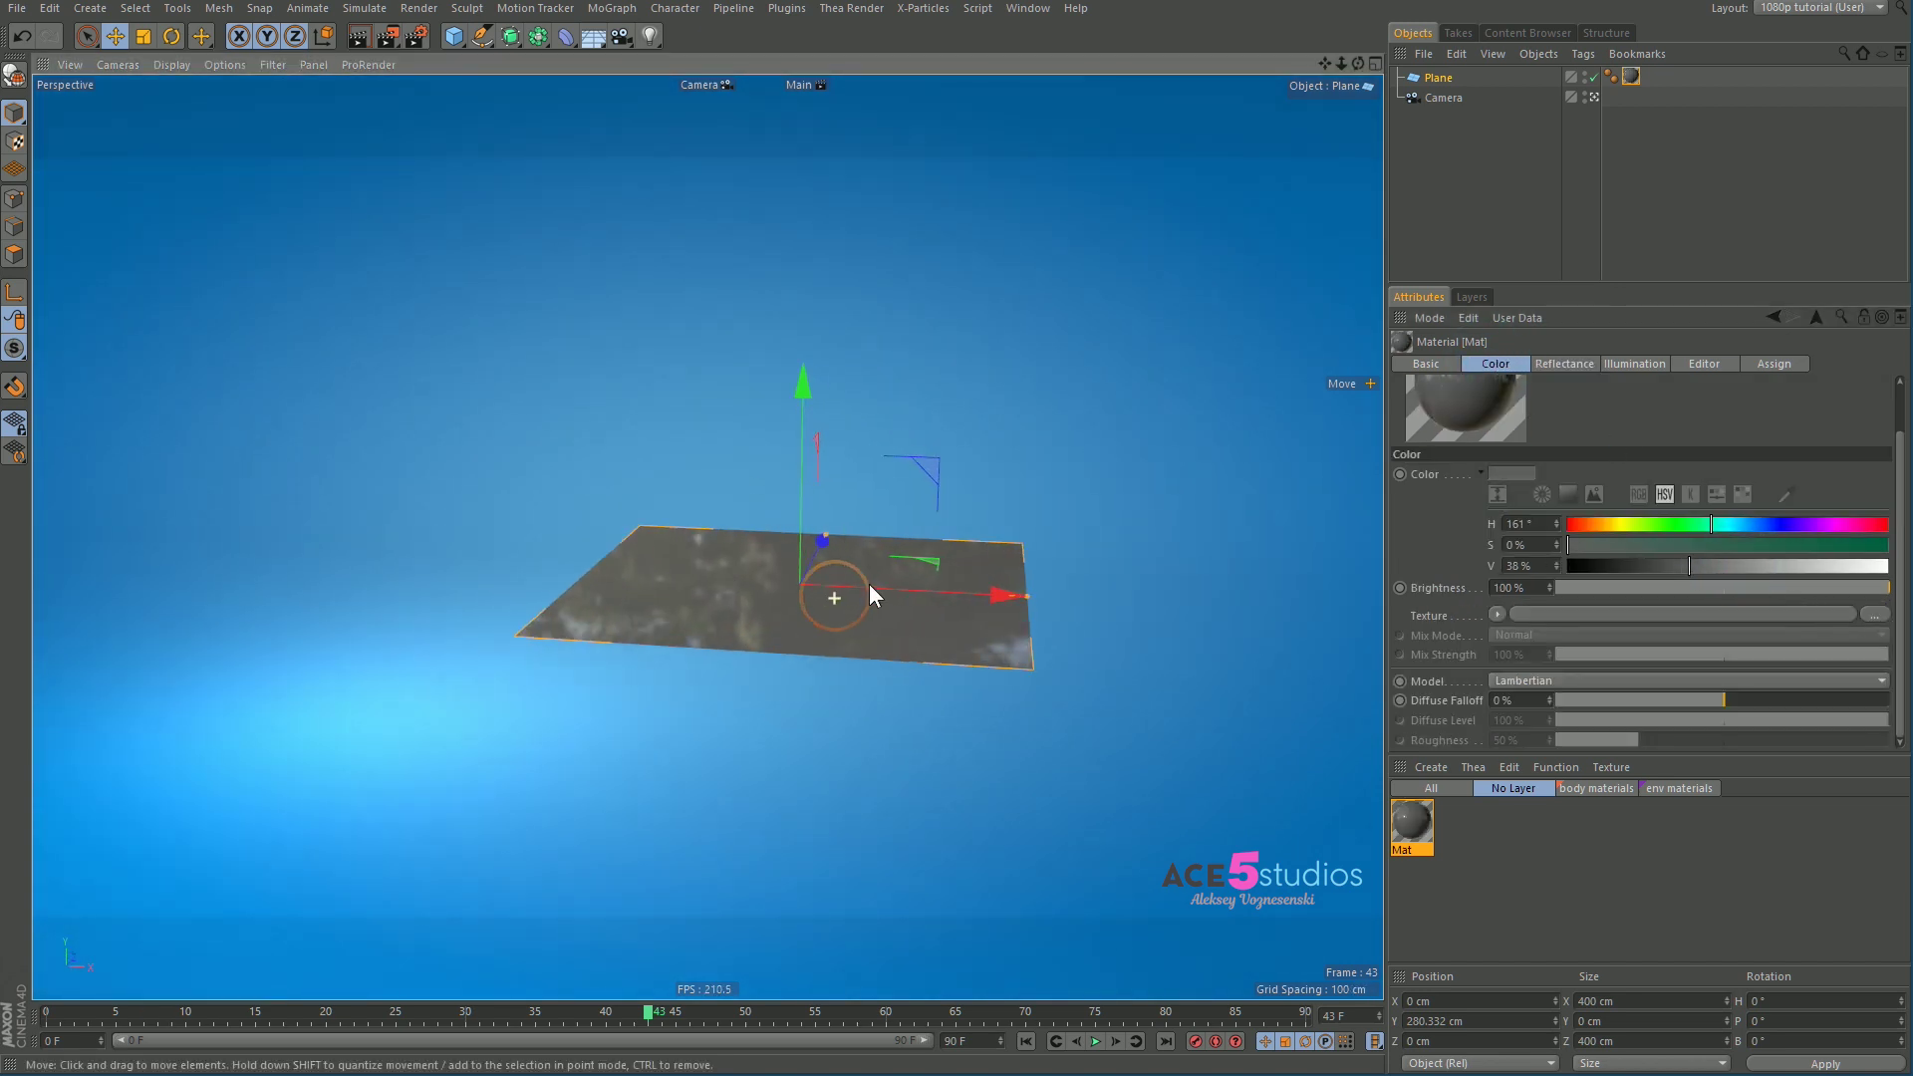
# Step: Set the reflectance layer's Fresnel mode to None
pyautogui.click(1564, 363)
pyautogui.scroll(-5, 1481, 609)
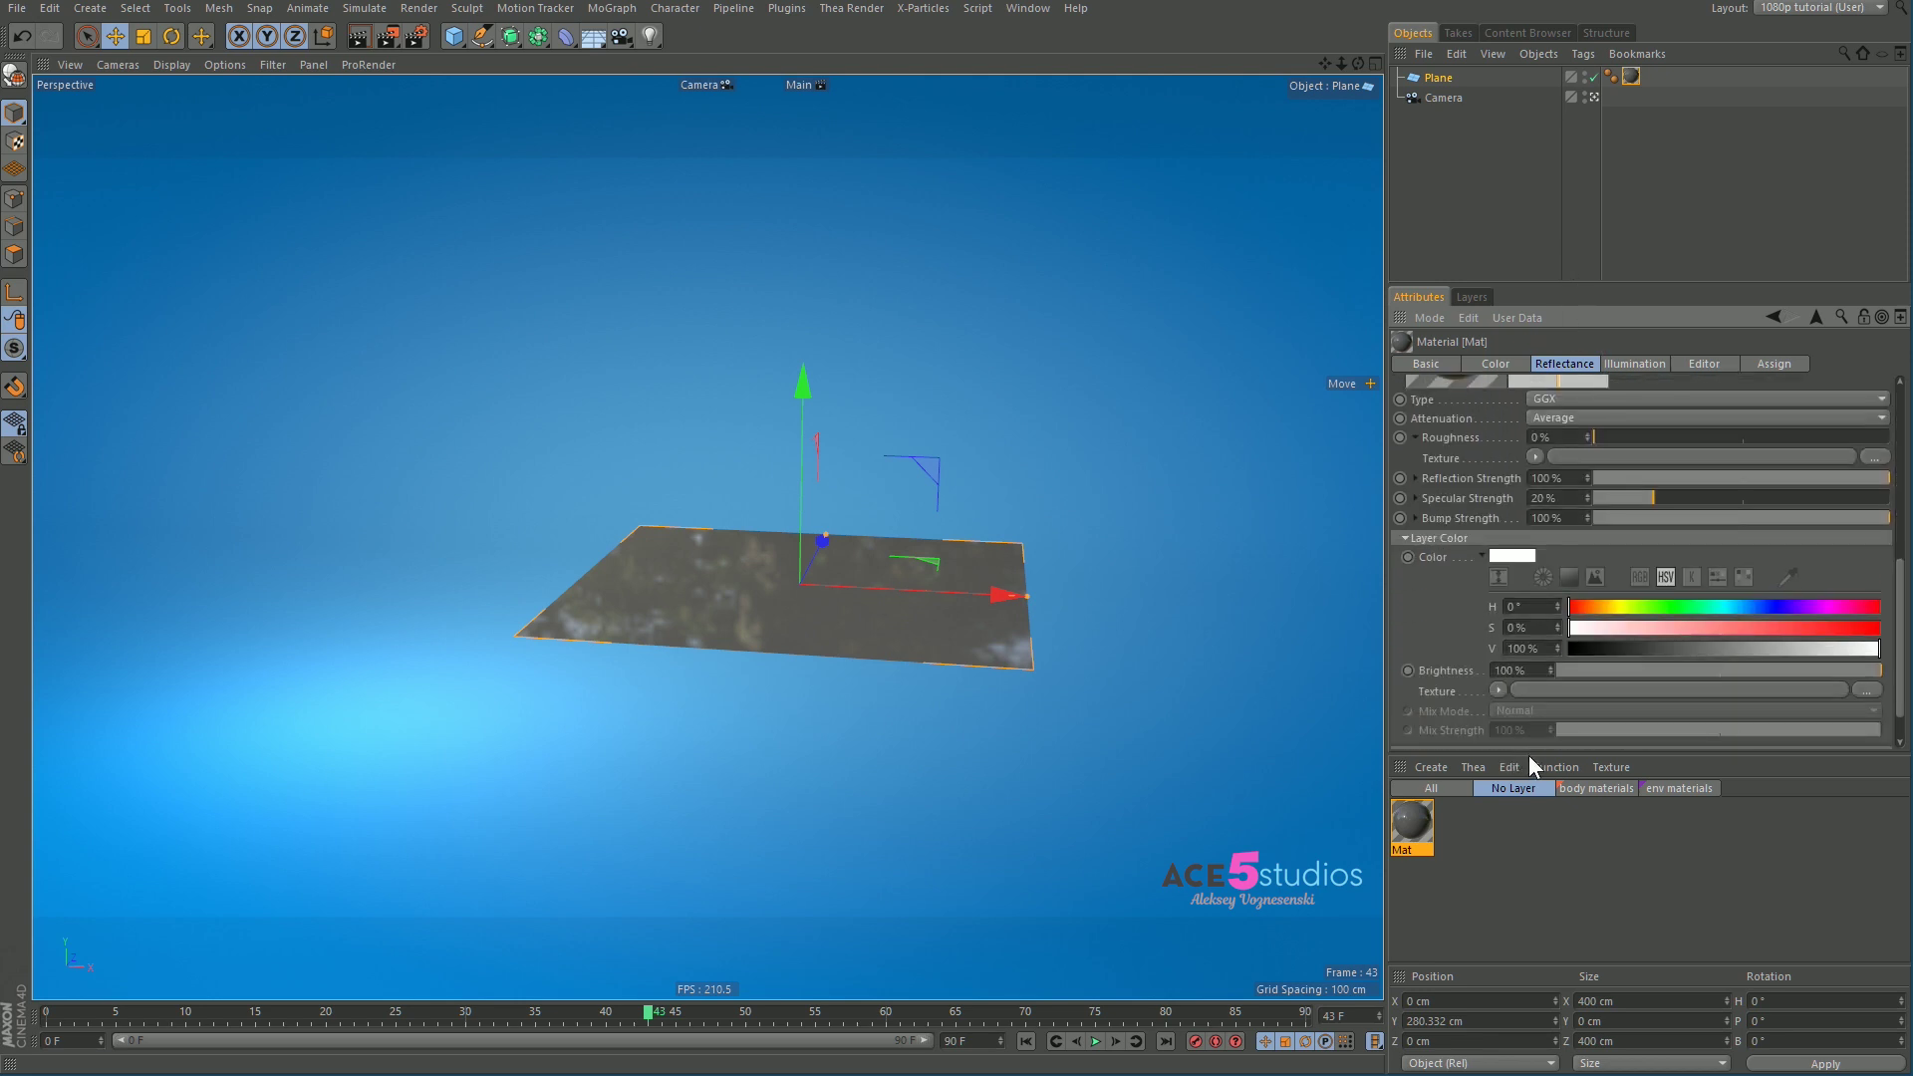
pyautogui.moveTo(1530, 752); pyautogui.dragTo(1529, 937)
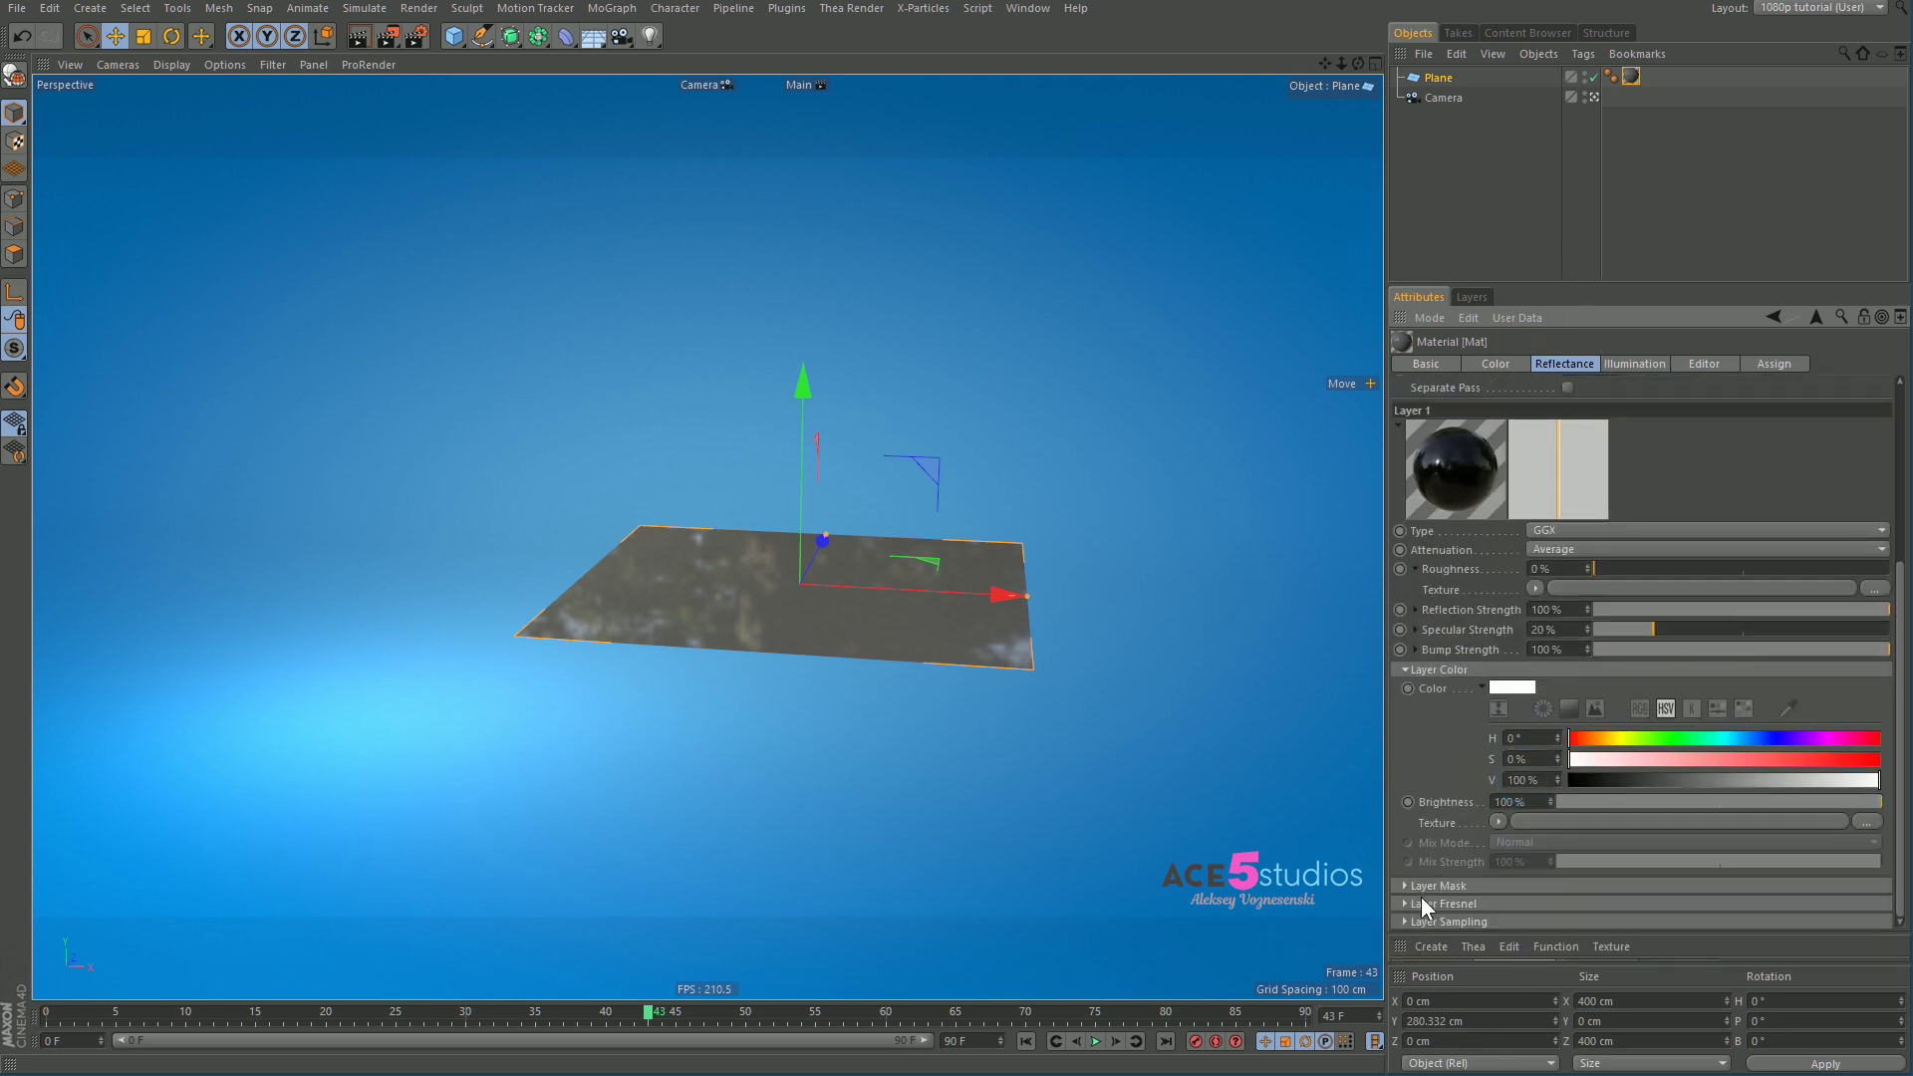
pyautogui.scroll(-3, 1447, 835)
pyautogui.click(1542, 803)
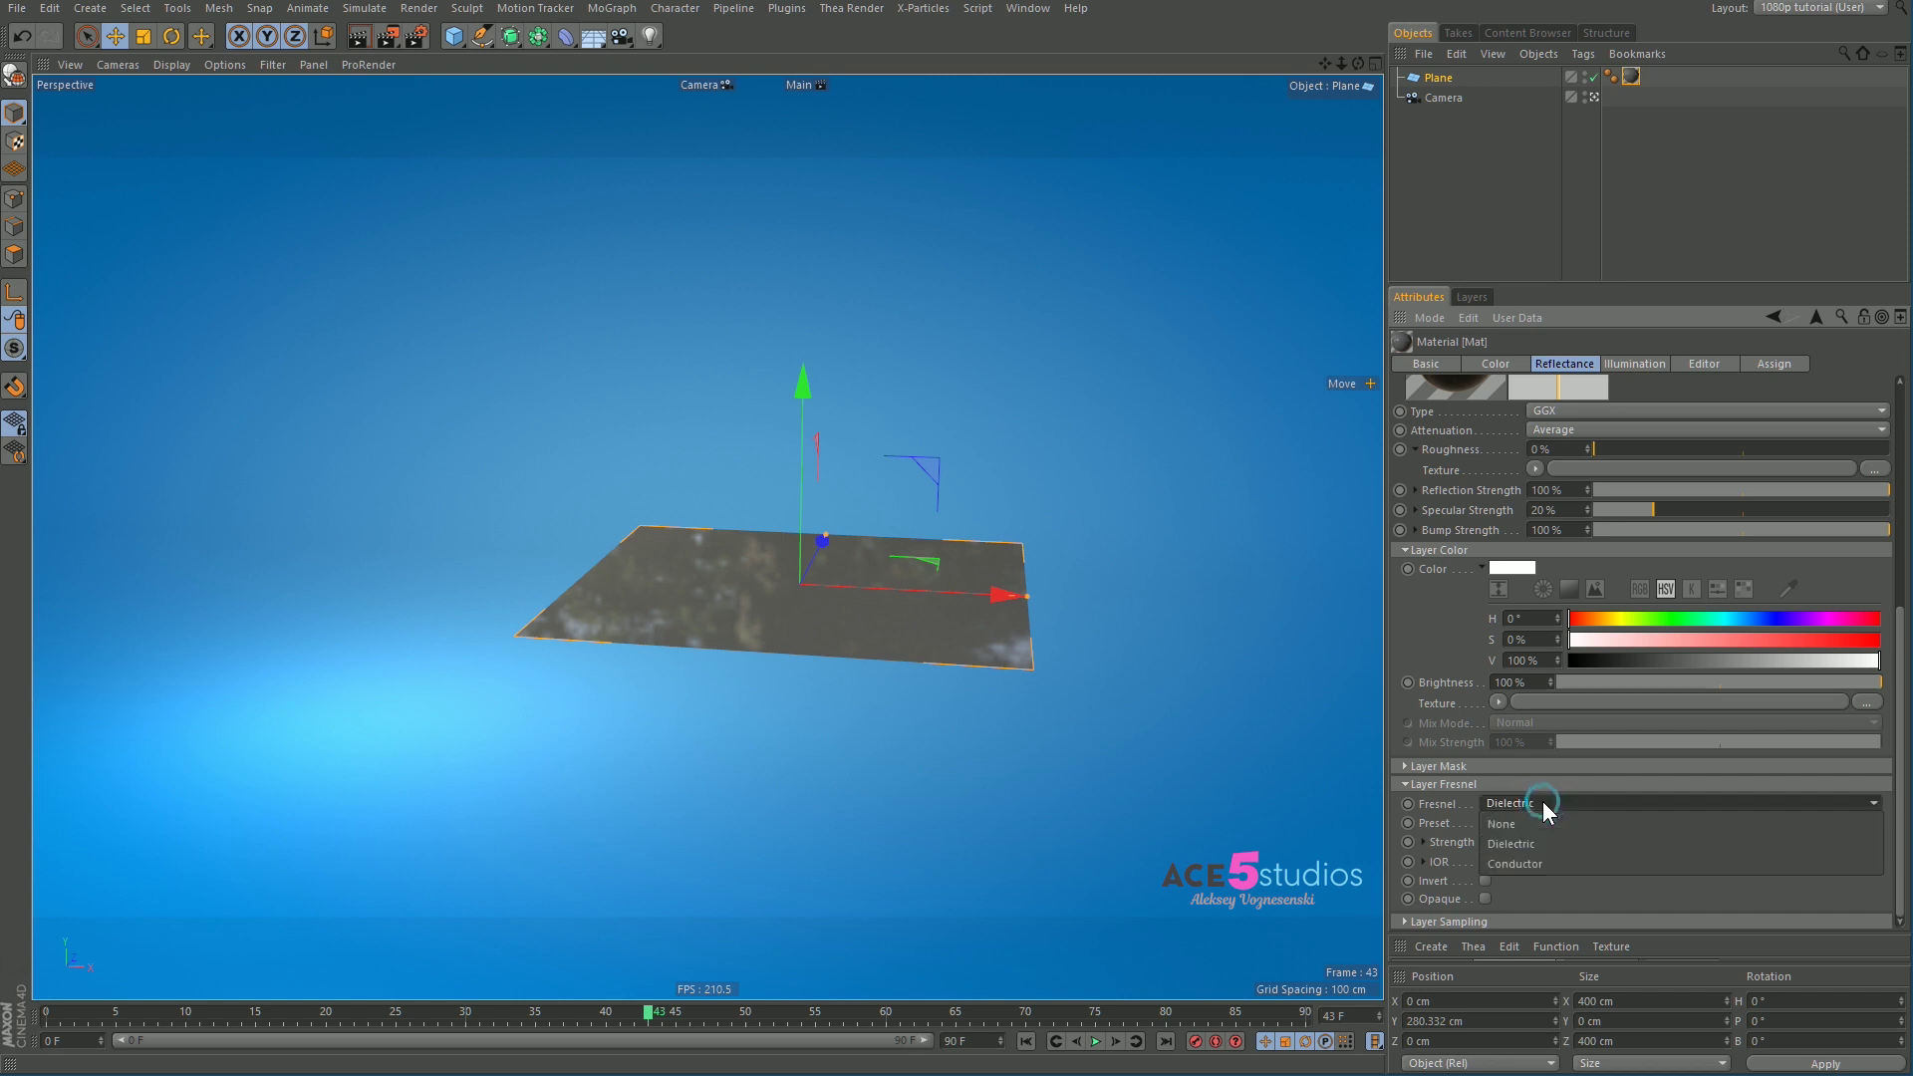
pyautogui.click(1554, 815)
pyautogui.click(1442, 784)
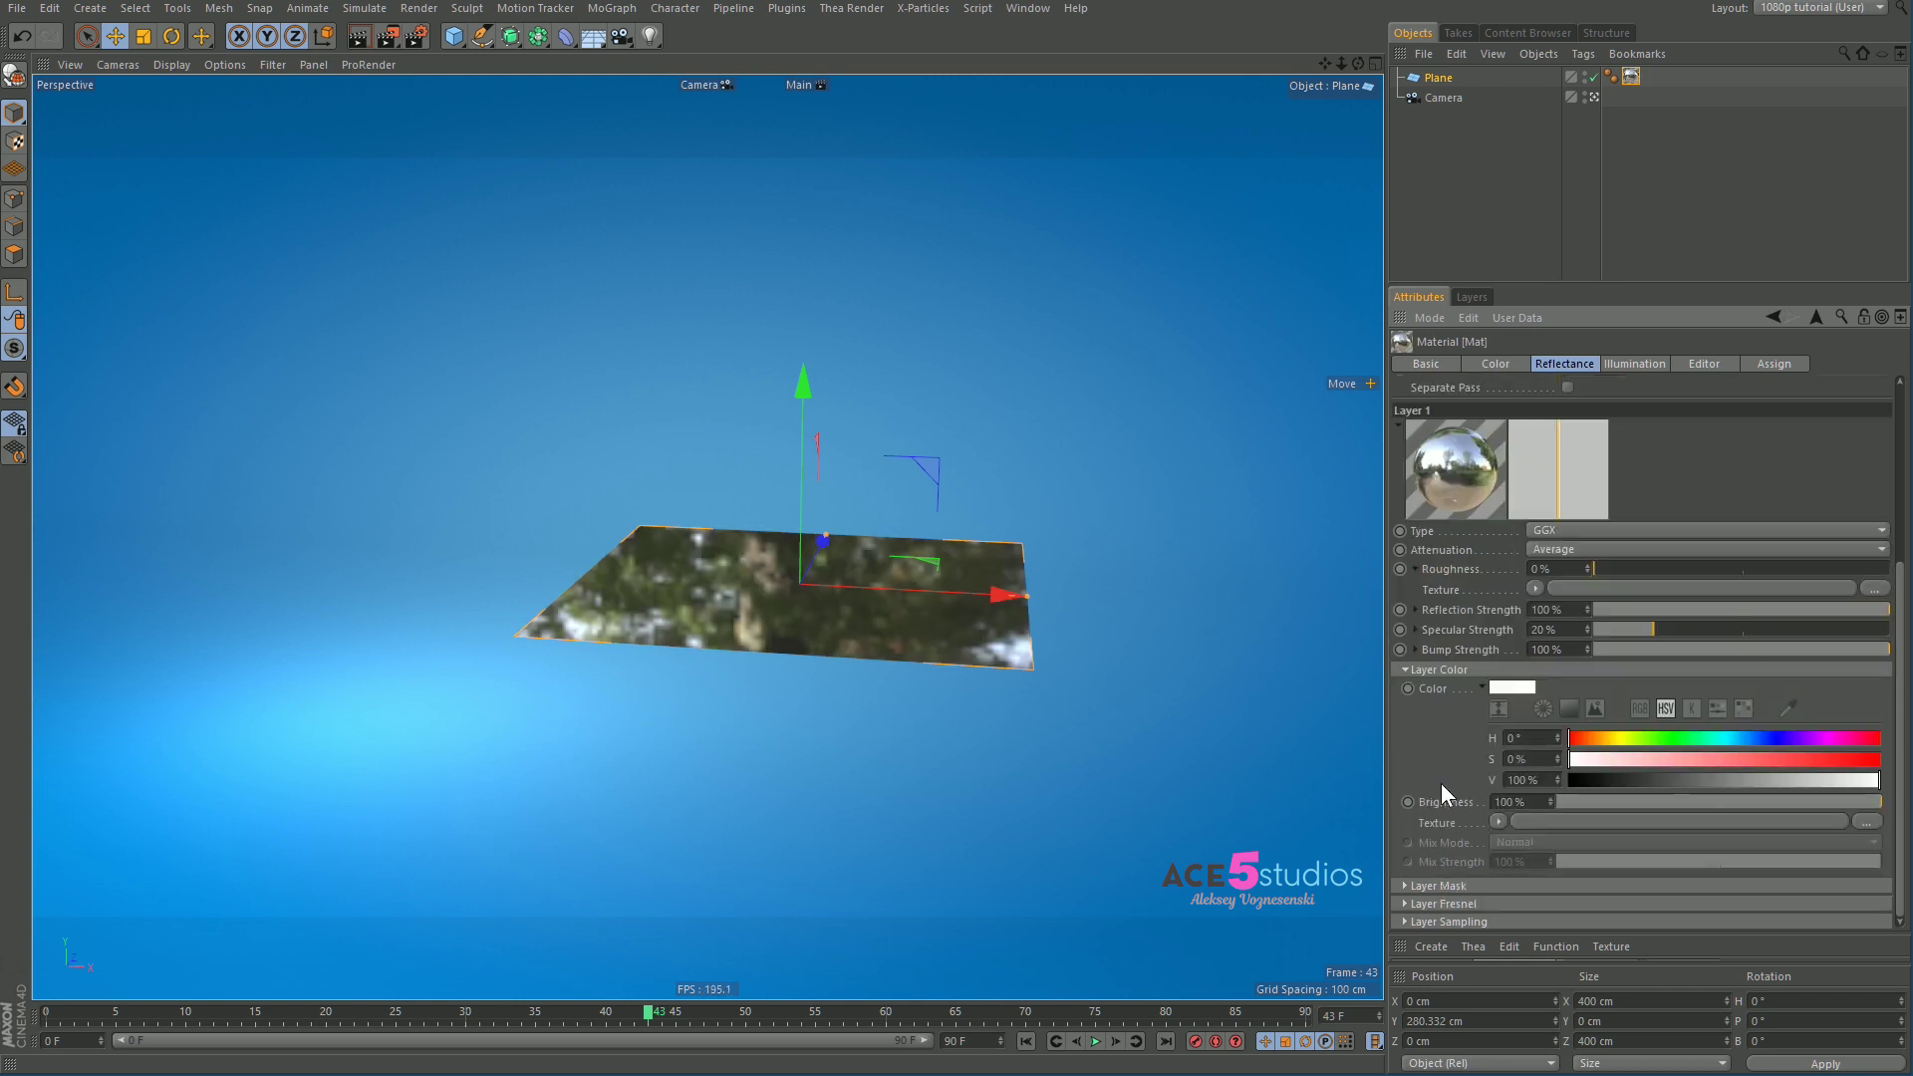
# Step: Try a Fresnel shader in the Layer Color texture, then clear it again
pyautogui.click(1500, 819)
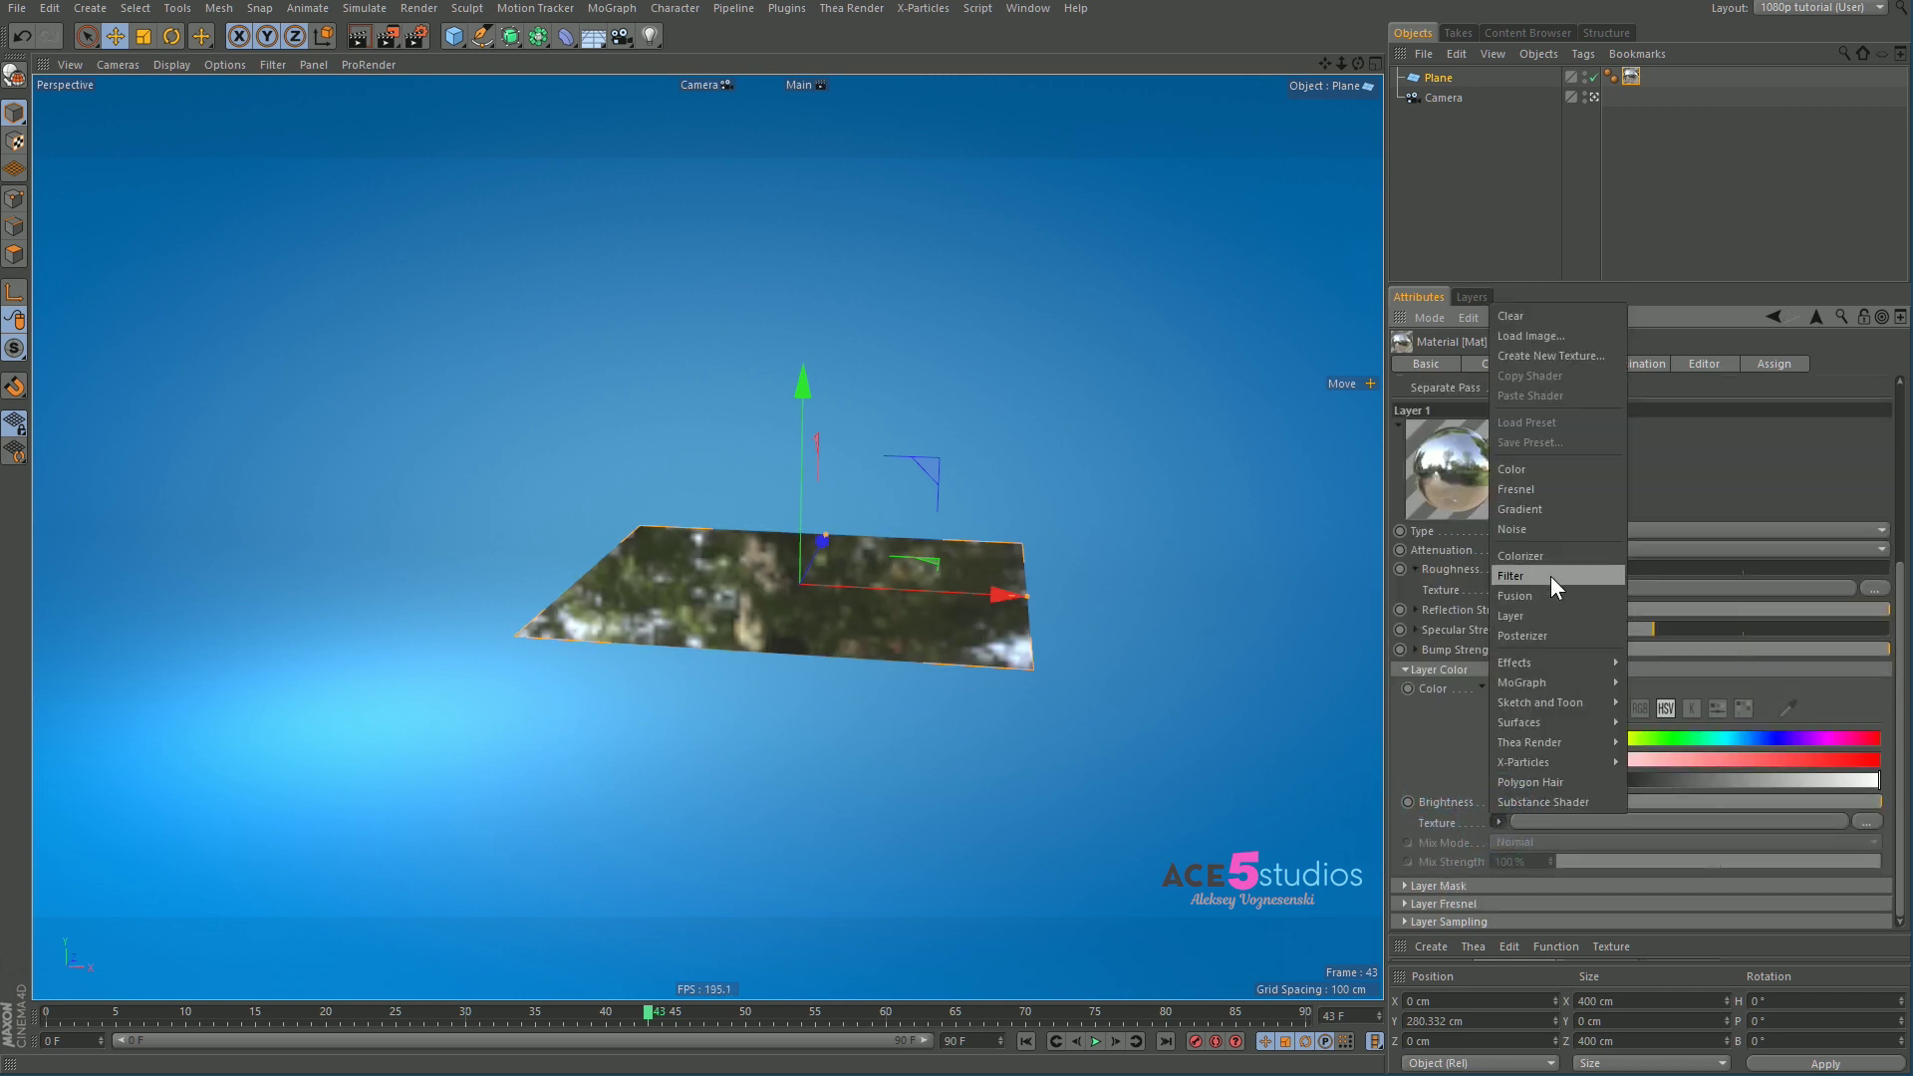
pyautogui.click(1584, 484)
pyautogui.moveTo(953, 612)
pyautogui.keyDown('alt'); pyautogui.mouseDown()
pyautogui.moveTo(881, 724)
pyautogui.moveTo(909, 801)
pyautogui.moveTo(867, 772)
pyautogui.moveTo(889, 604)
pyautogui.mouseUp(); pyautogui.keyUp('alt')
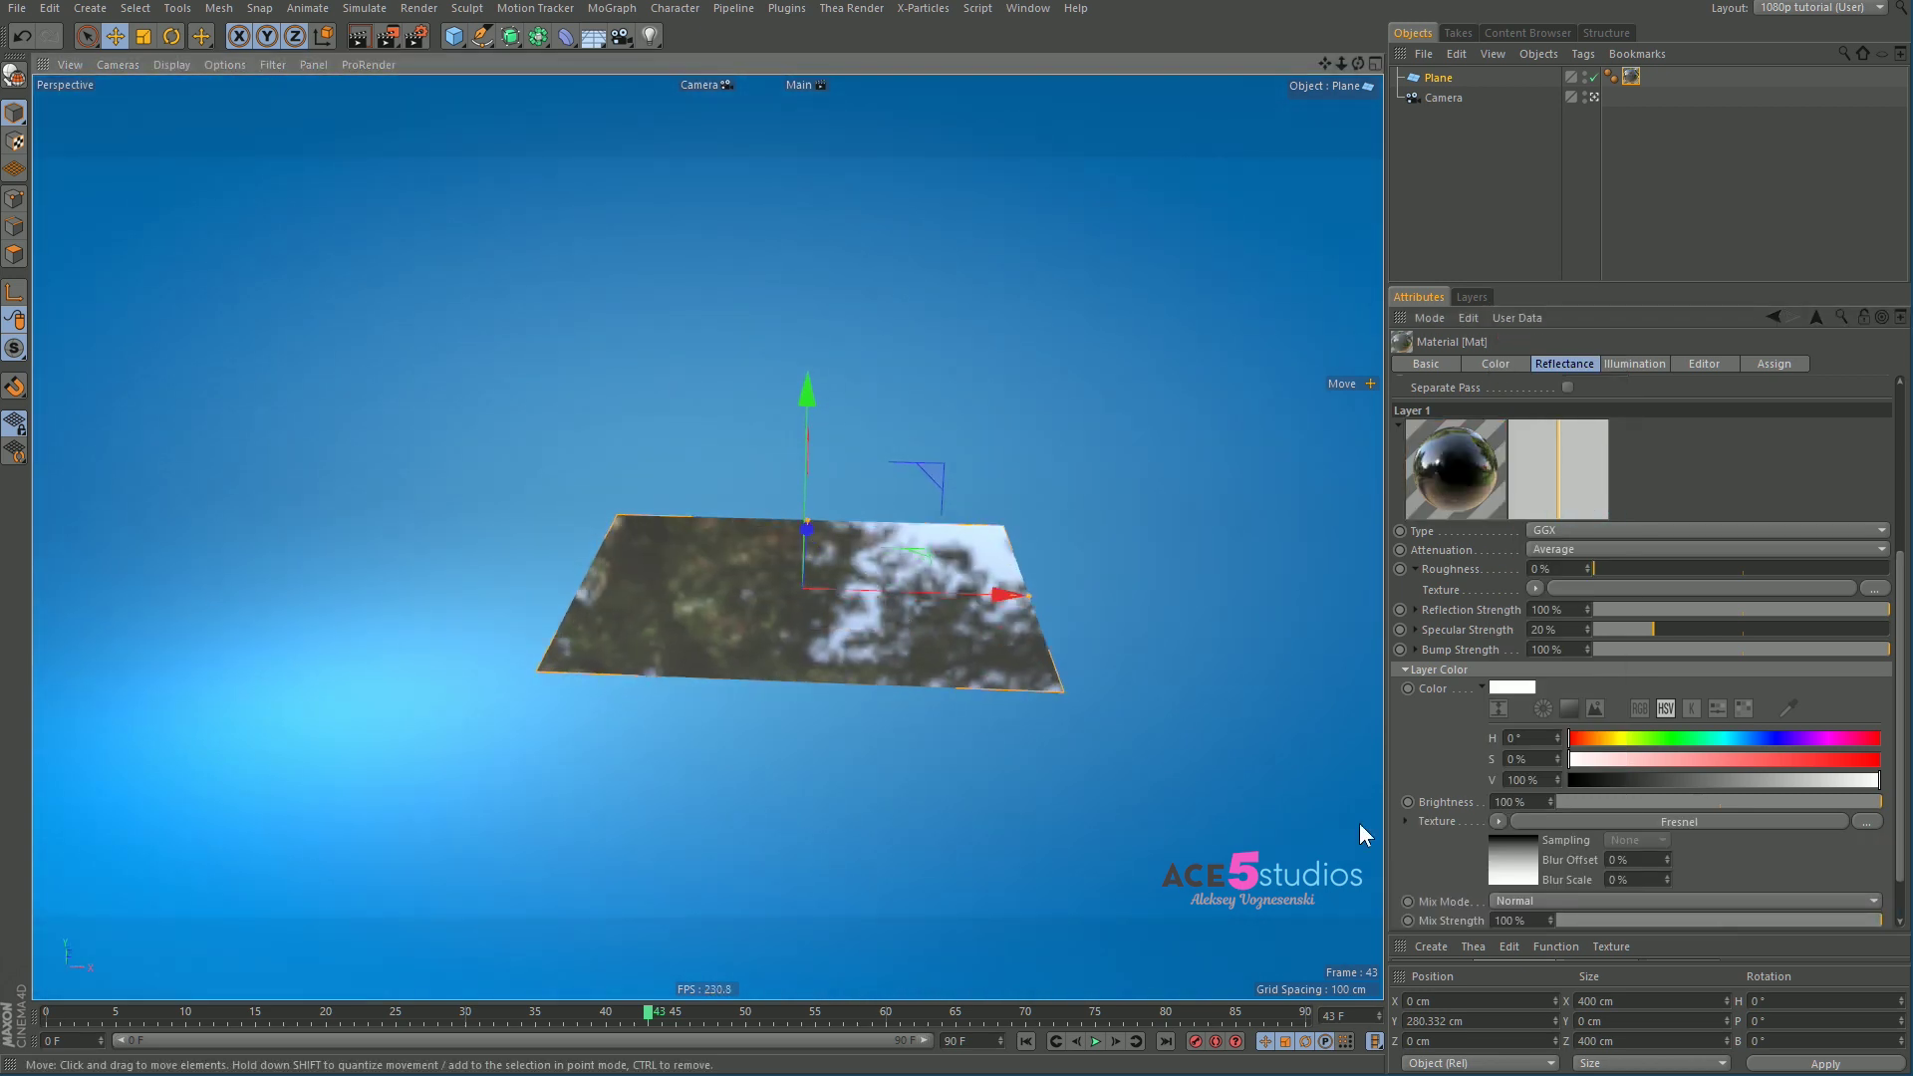
pyautogui.click(1500, 821)
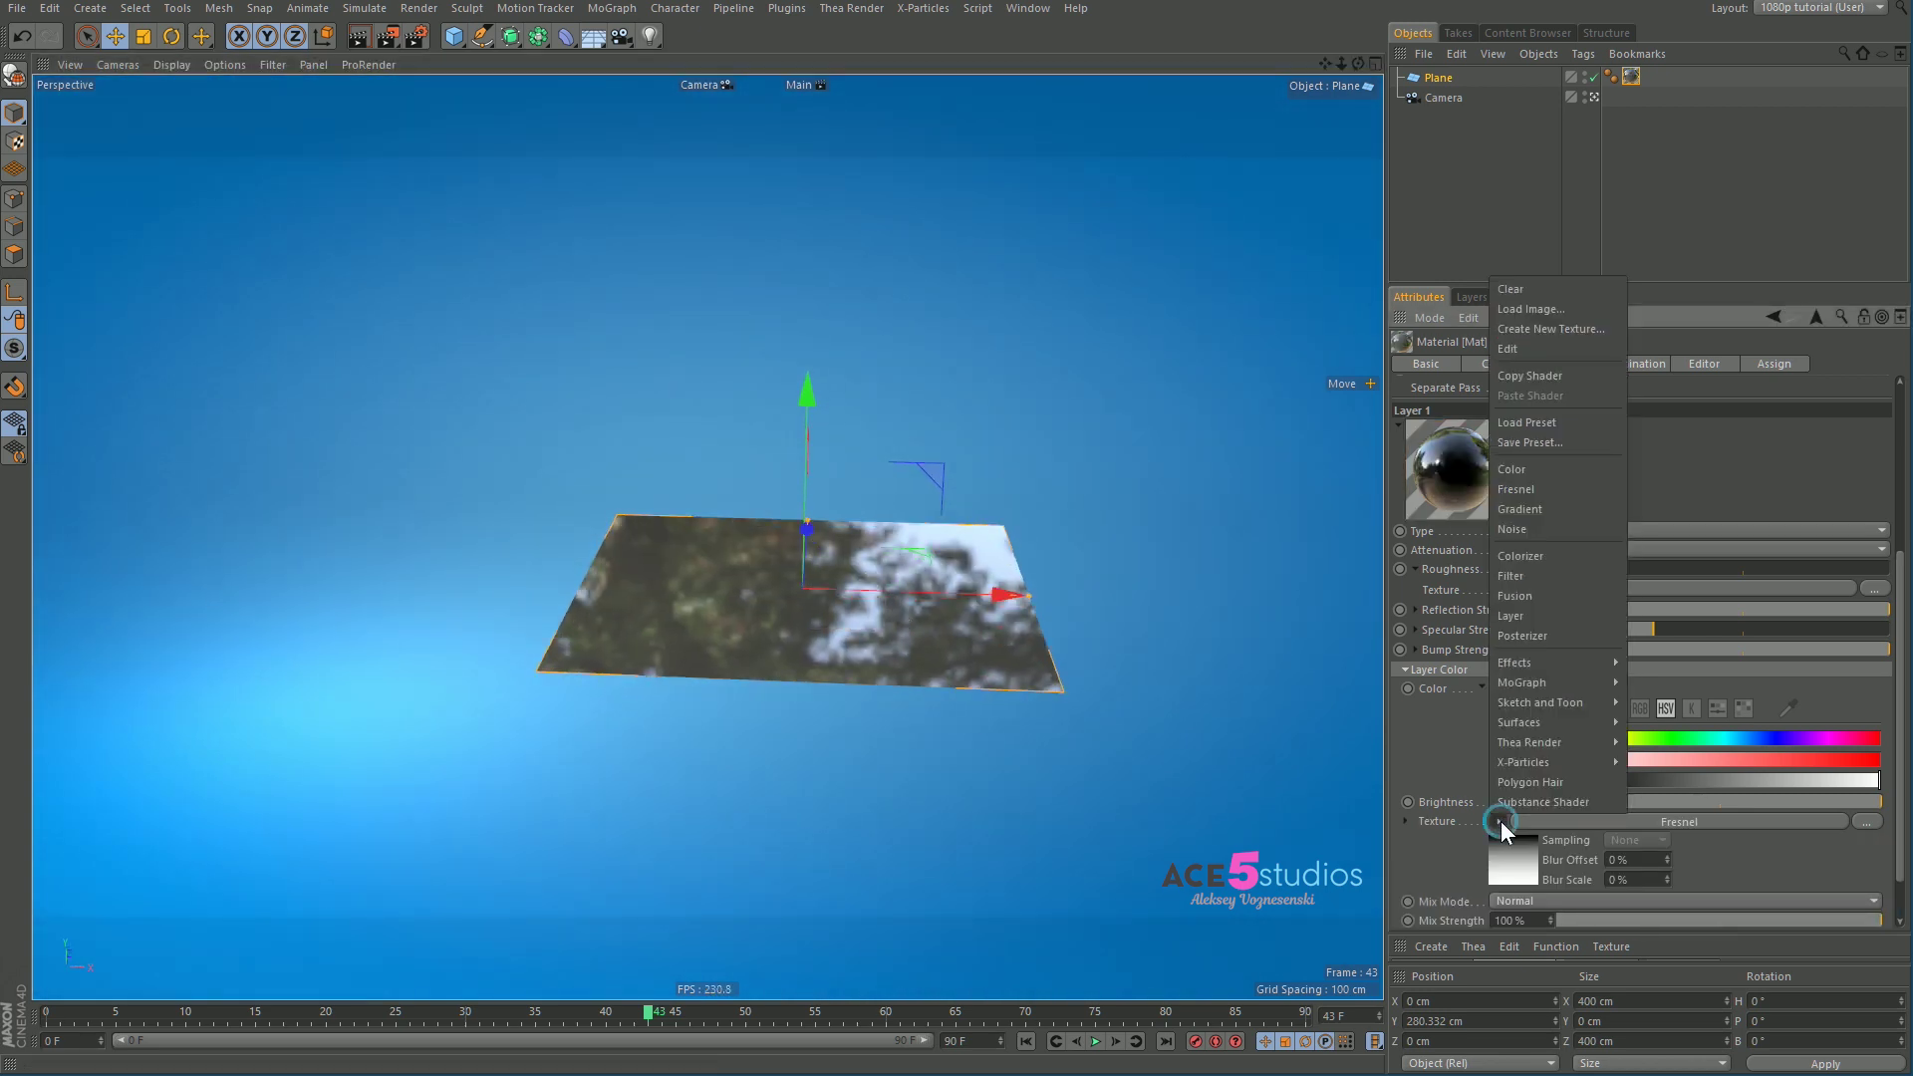
pyautogui.click(1544, 295)
pyautogui.keyDown('alt'); pyautogui.moveTo(761, 536); pyautogui.dragTo(859, 668); pyautogui.keyUp('alt')
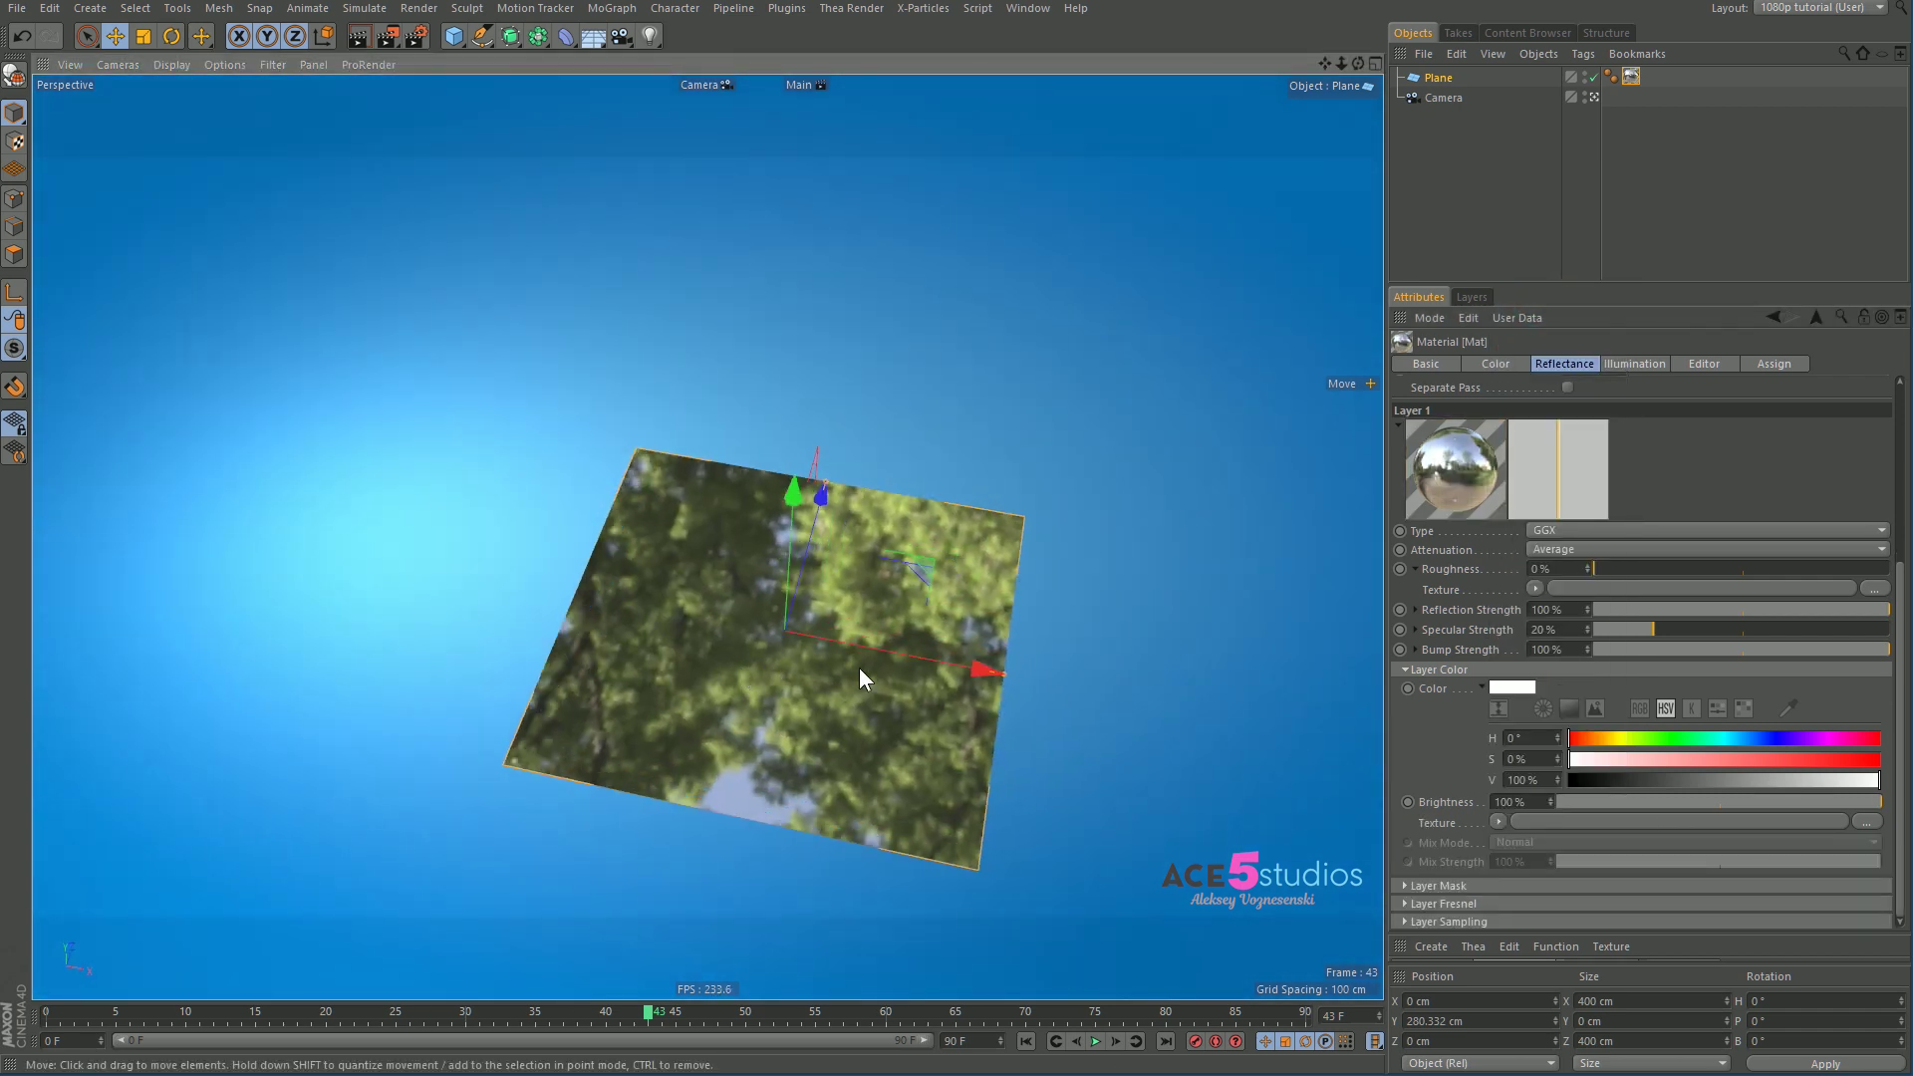
# Step: Keep the reflectance layer colour plain white at 100% brightness
pyautogui.moveTo(1879, 802); pyautogui.dragTo(1570, 780)
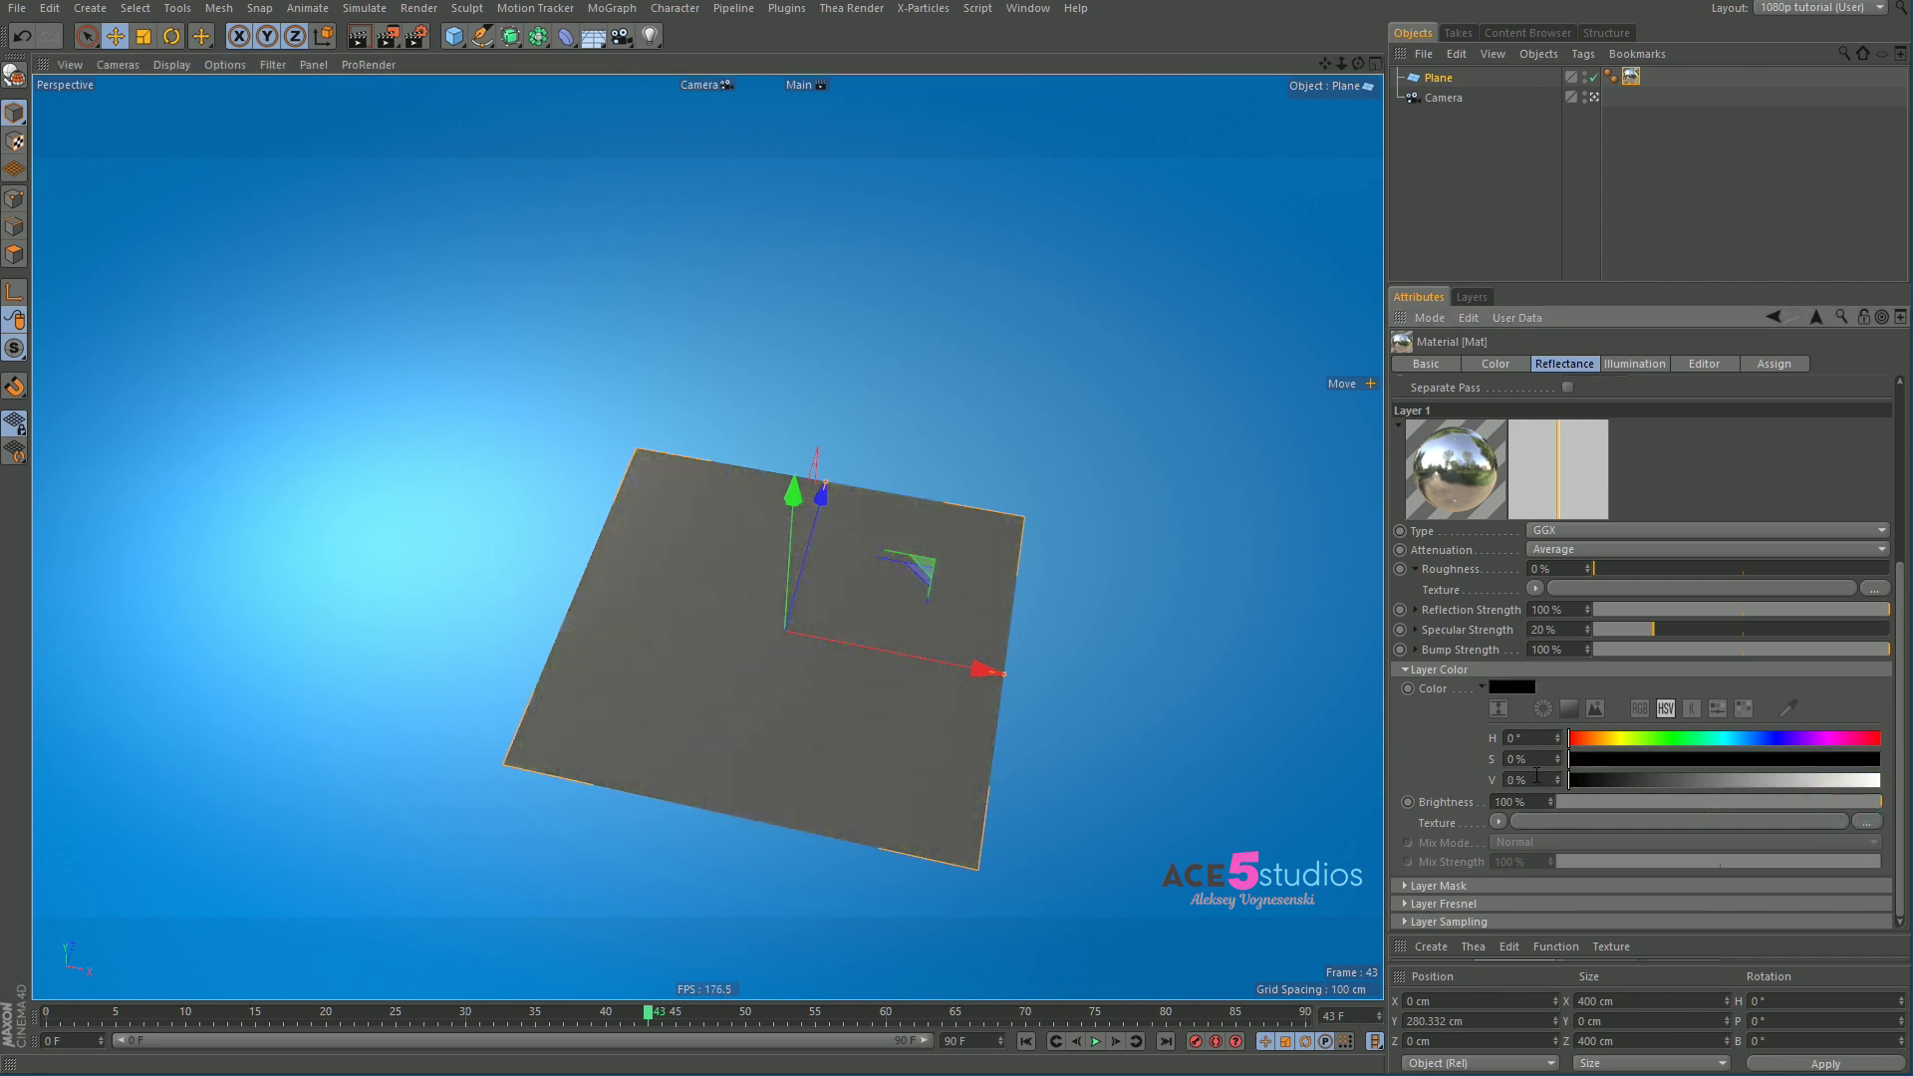
pyautogui.keyDown('alt'); pyautogui.moveTo(867, 648); pyautogui.dragTo(837, 698); pyautogui.keyUp('alt')
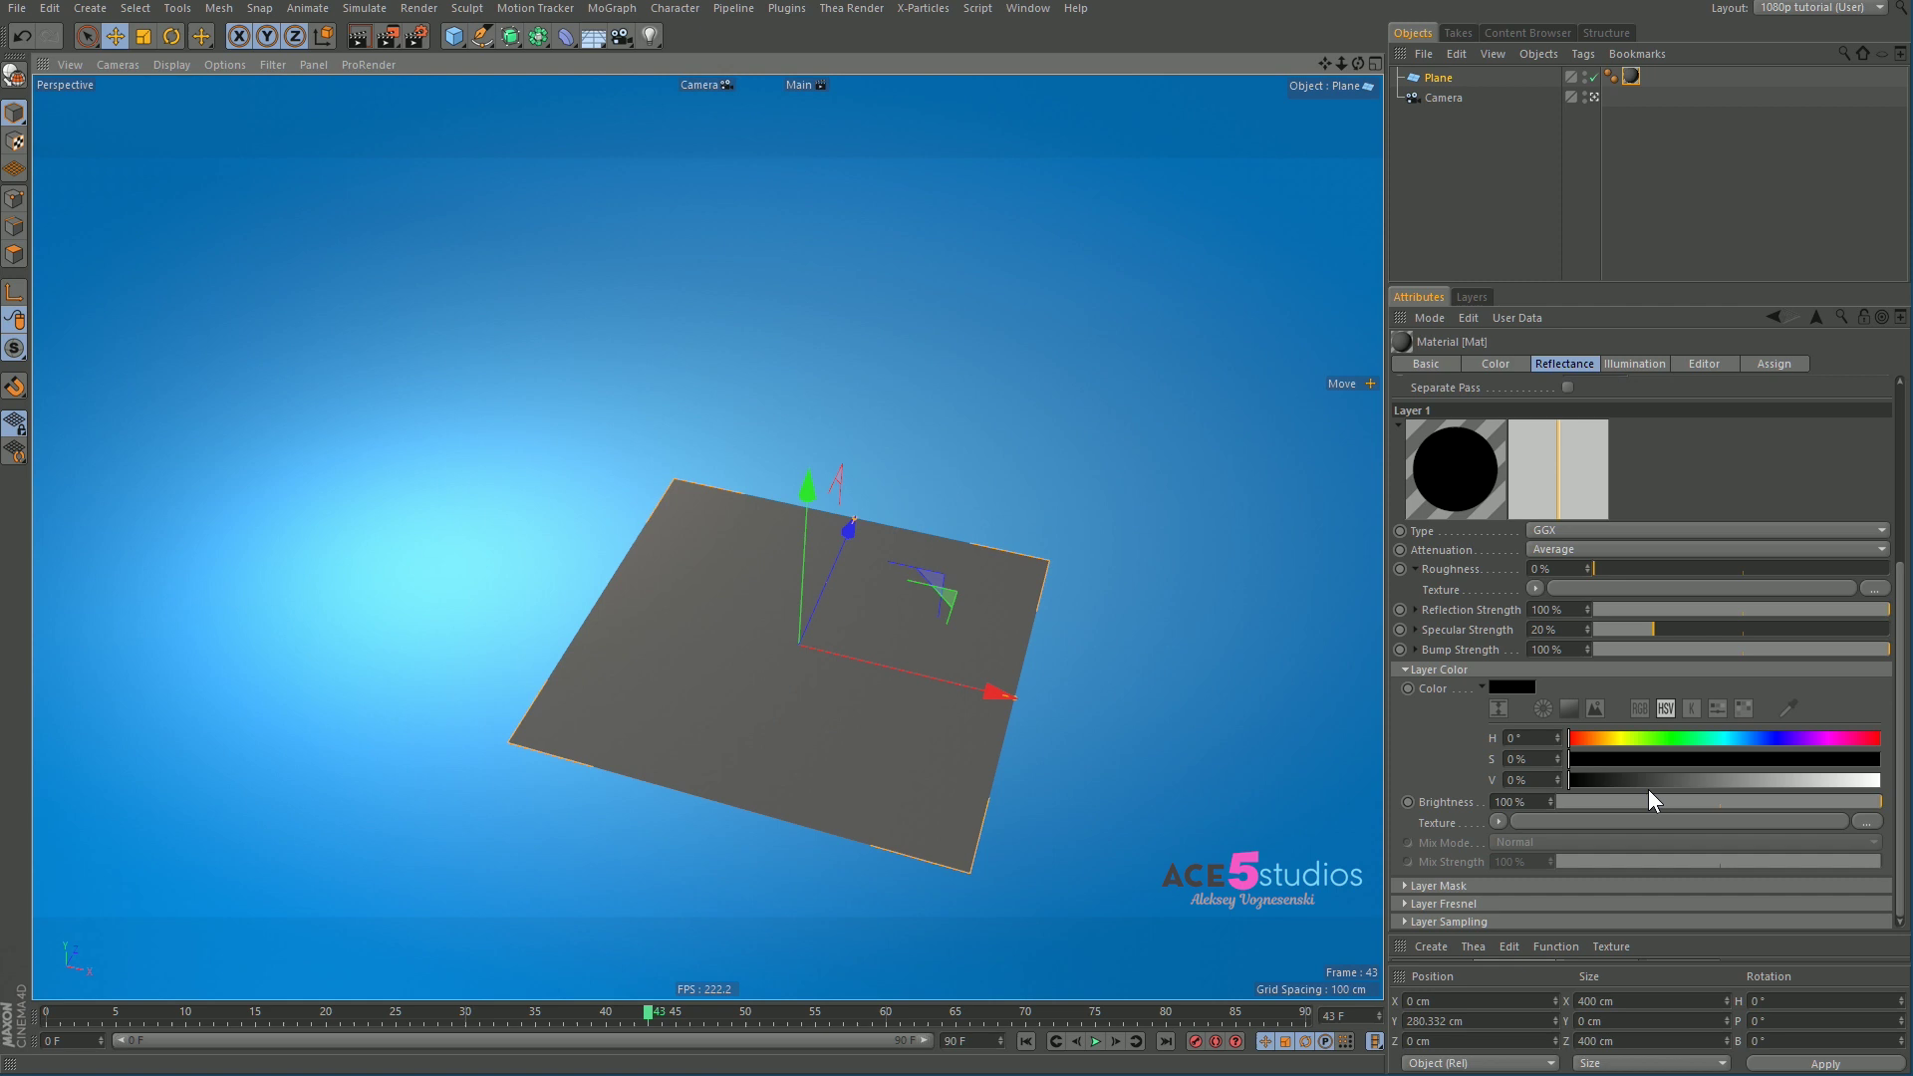
pyautogui.moveTo(1649, 784); pyautogui.dragTo(1813, 785)
pyautogui.keyDown('alt'); pyautogui.moveTo(856, 727); pyautogui.dragTo(815, 745); pyautogui.keyUp('alt')
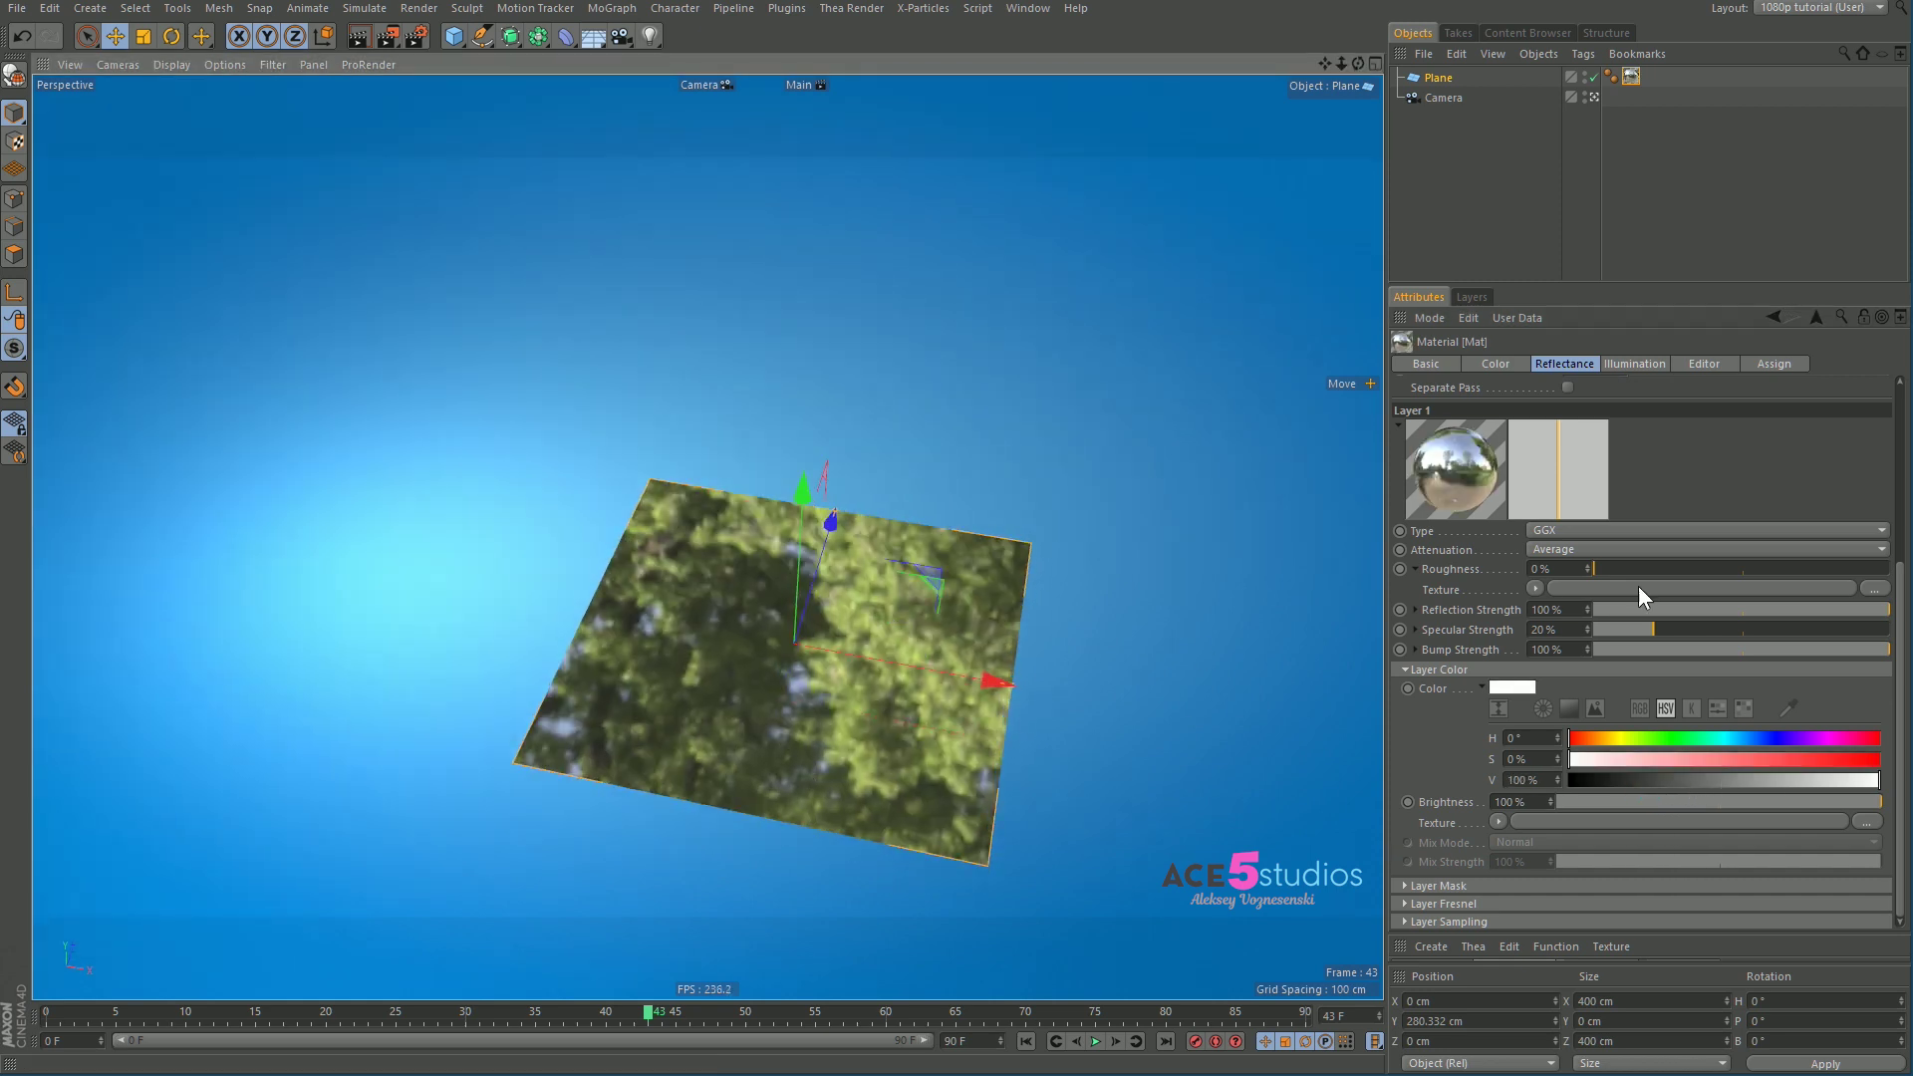
# Step: Load a Noise shader into the Roughness texture and raise its contrast to 70%
pyautogui.click(1413, 567)
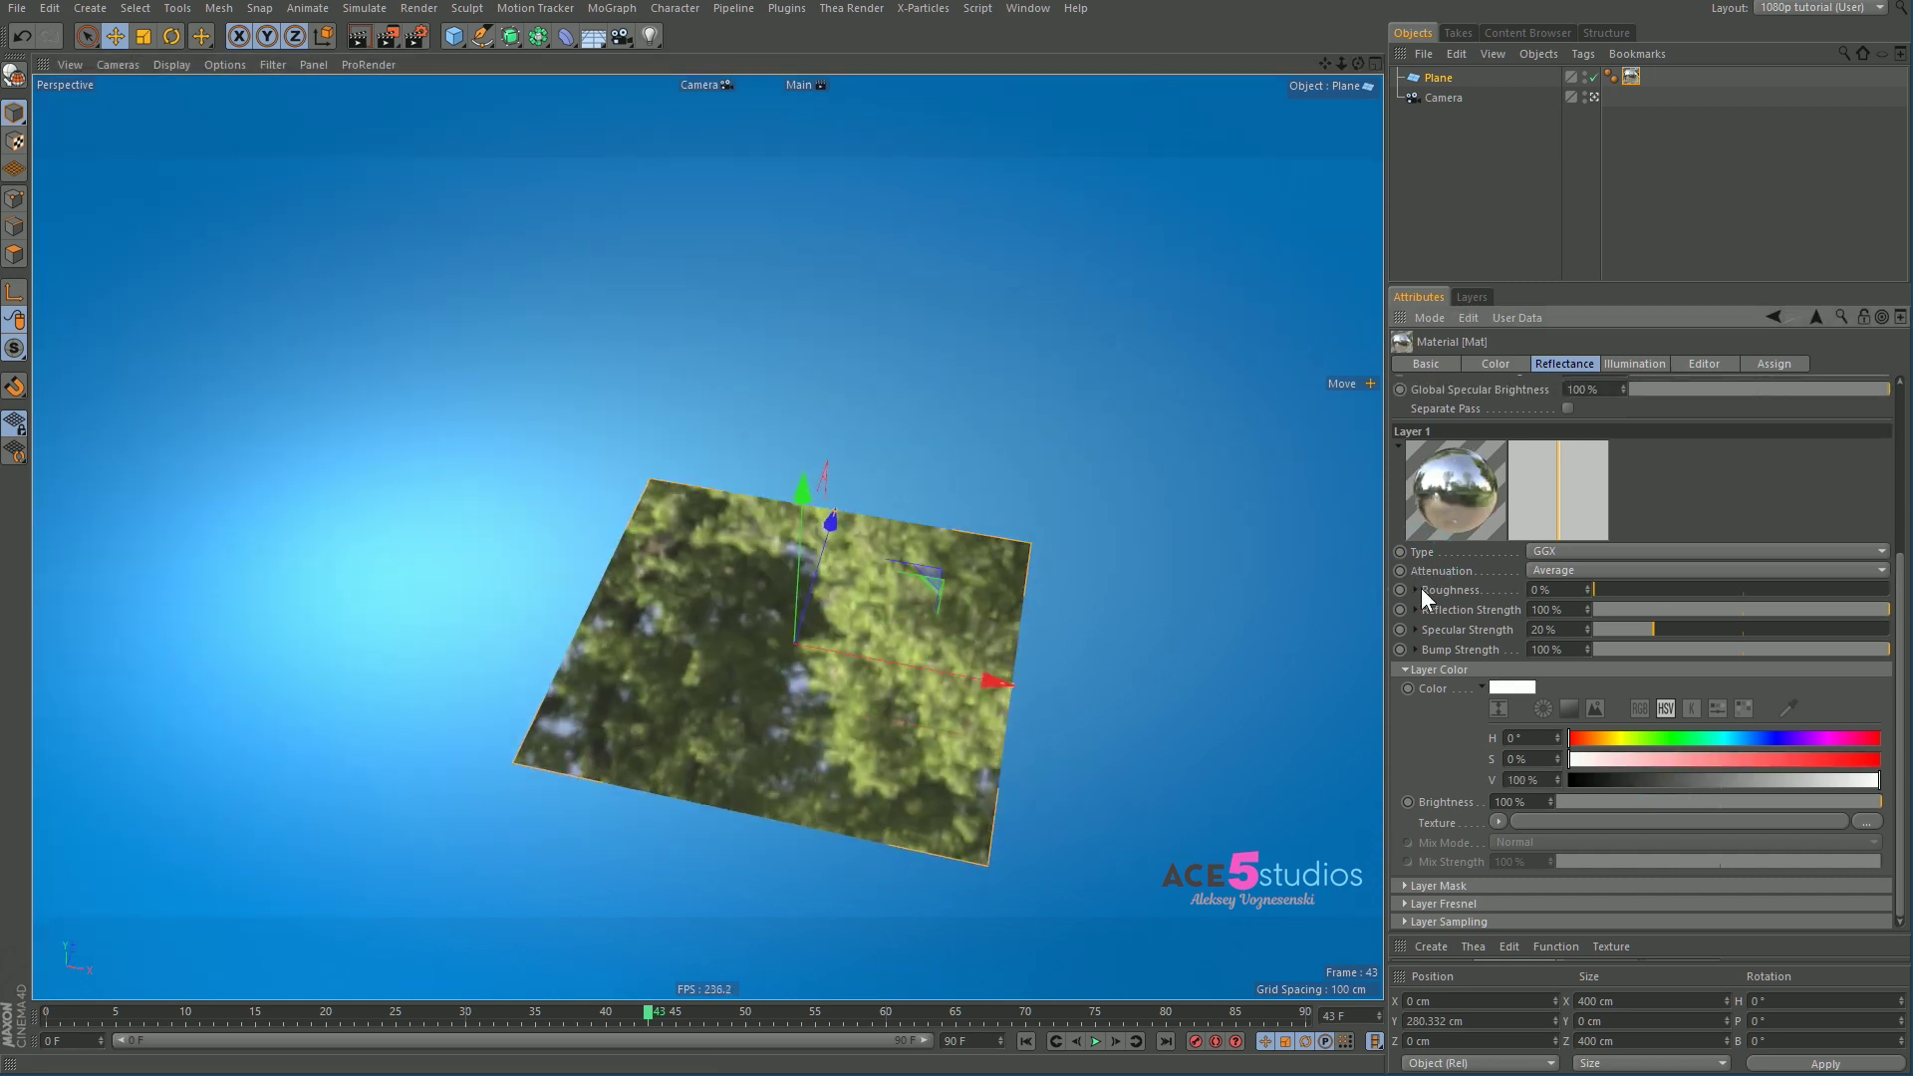
pyautogui.moveTo(1672, 598); pyautogui.dragTo(1539, 598)
pyautogui.click(1416, 587)
pyautogui.click(1539, 608)
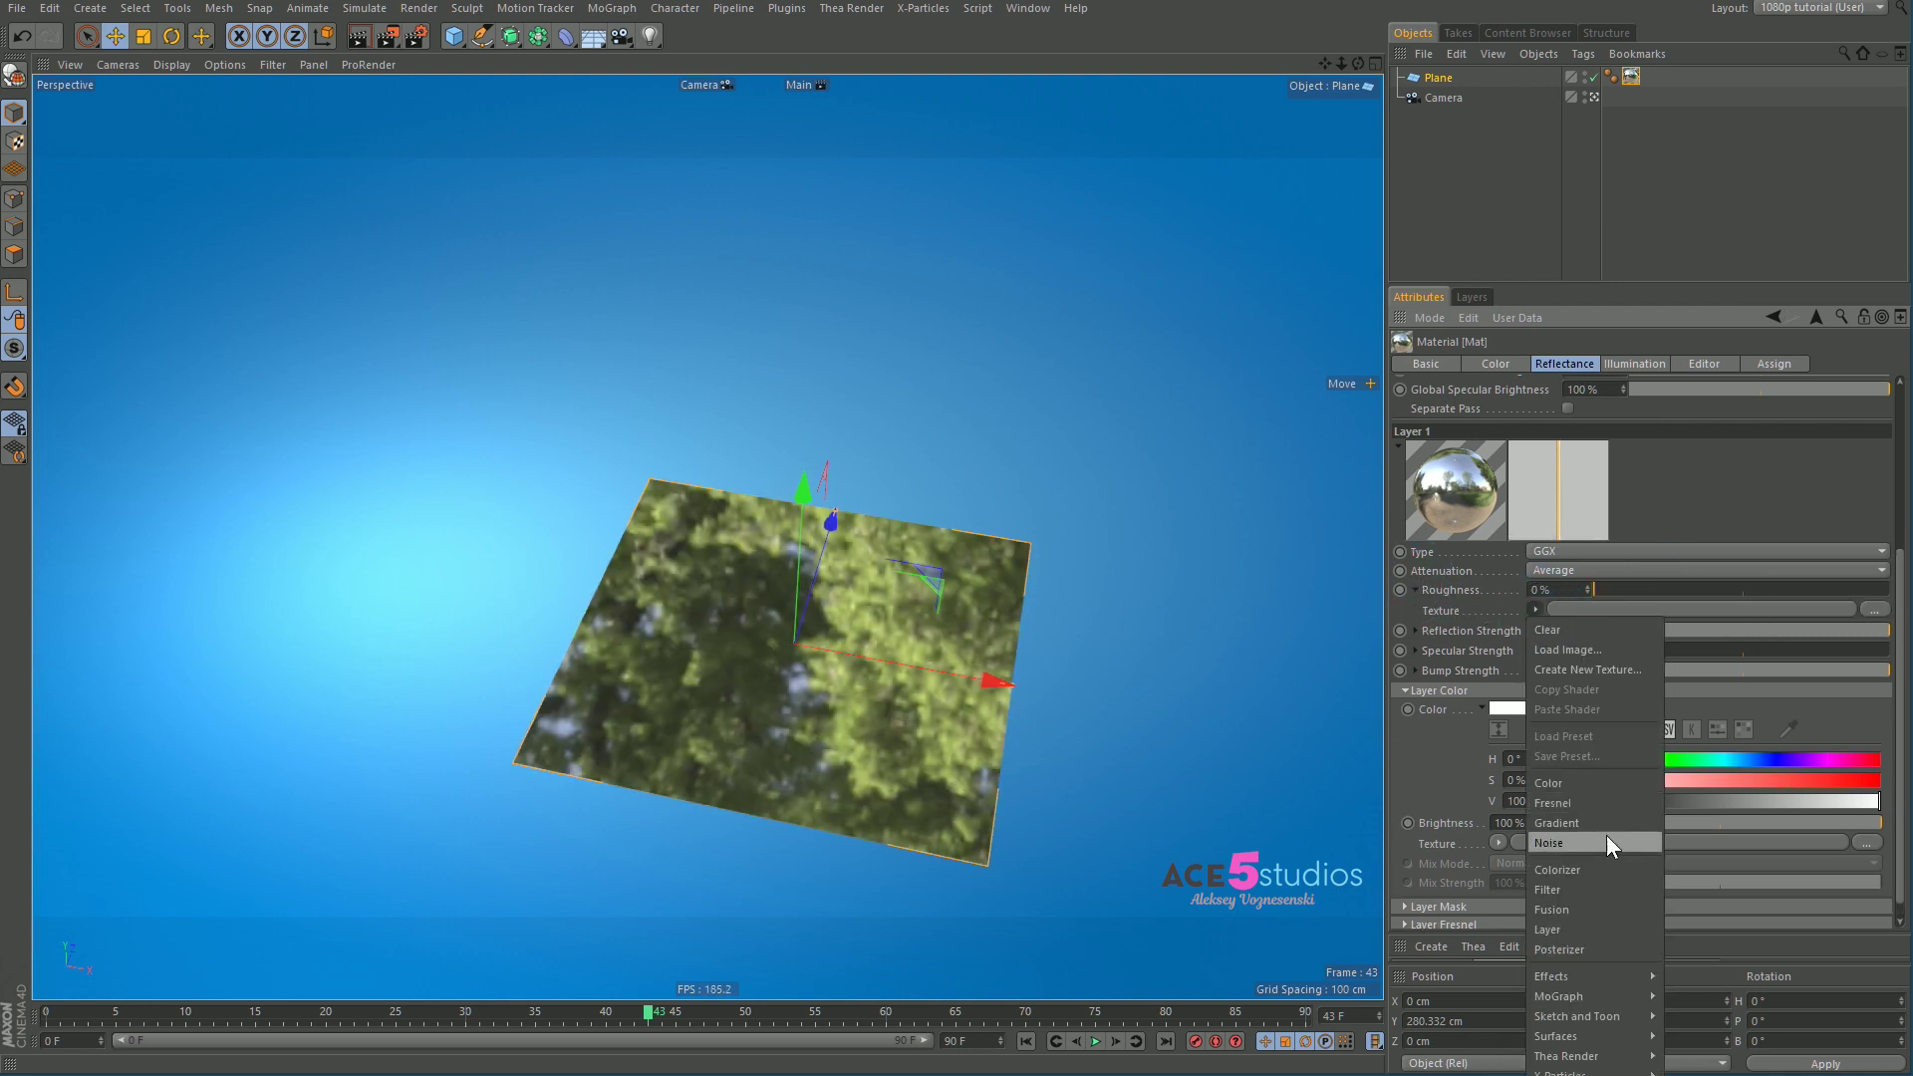
pyautogui.click(1606, 837)
pyautogui.click(1549, 643)
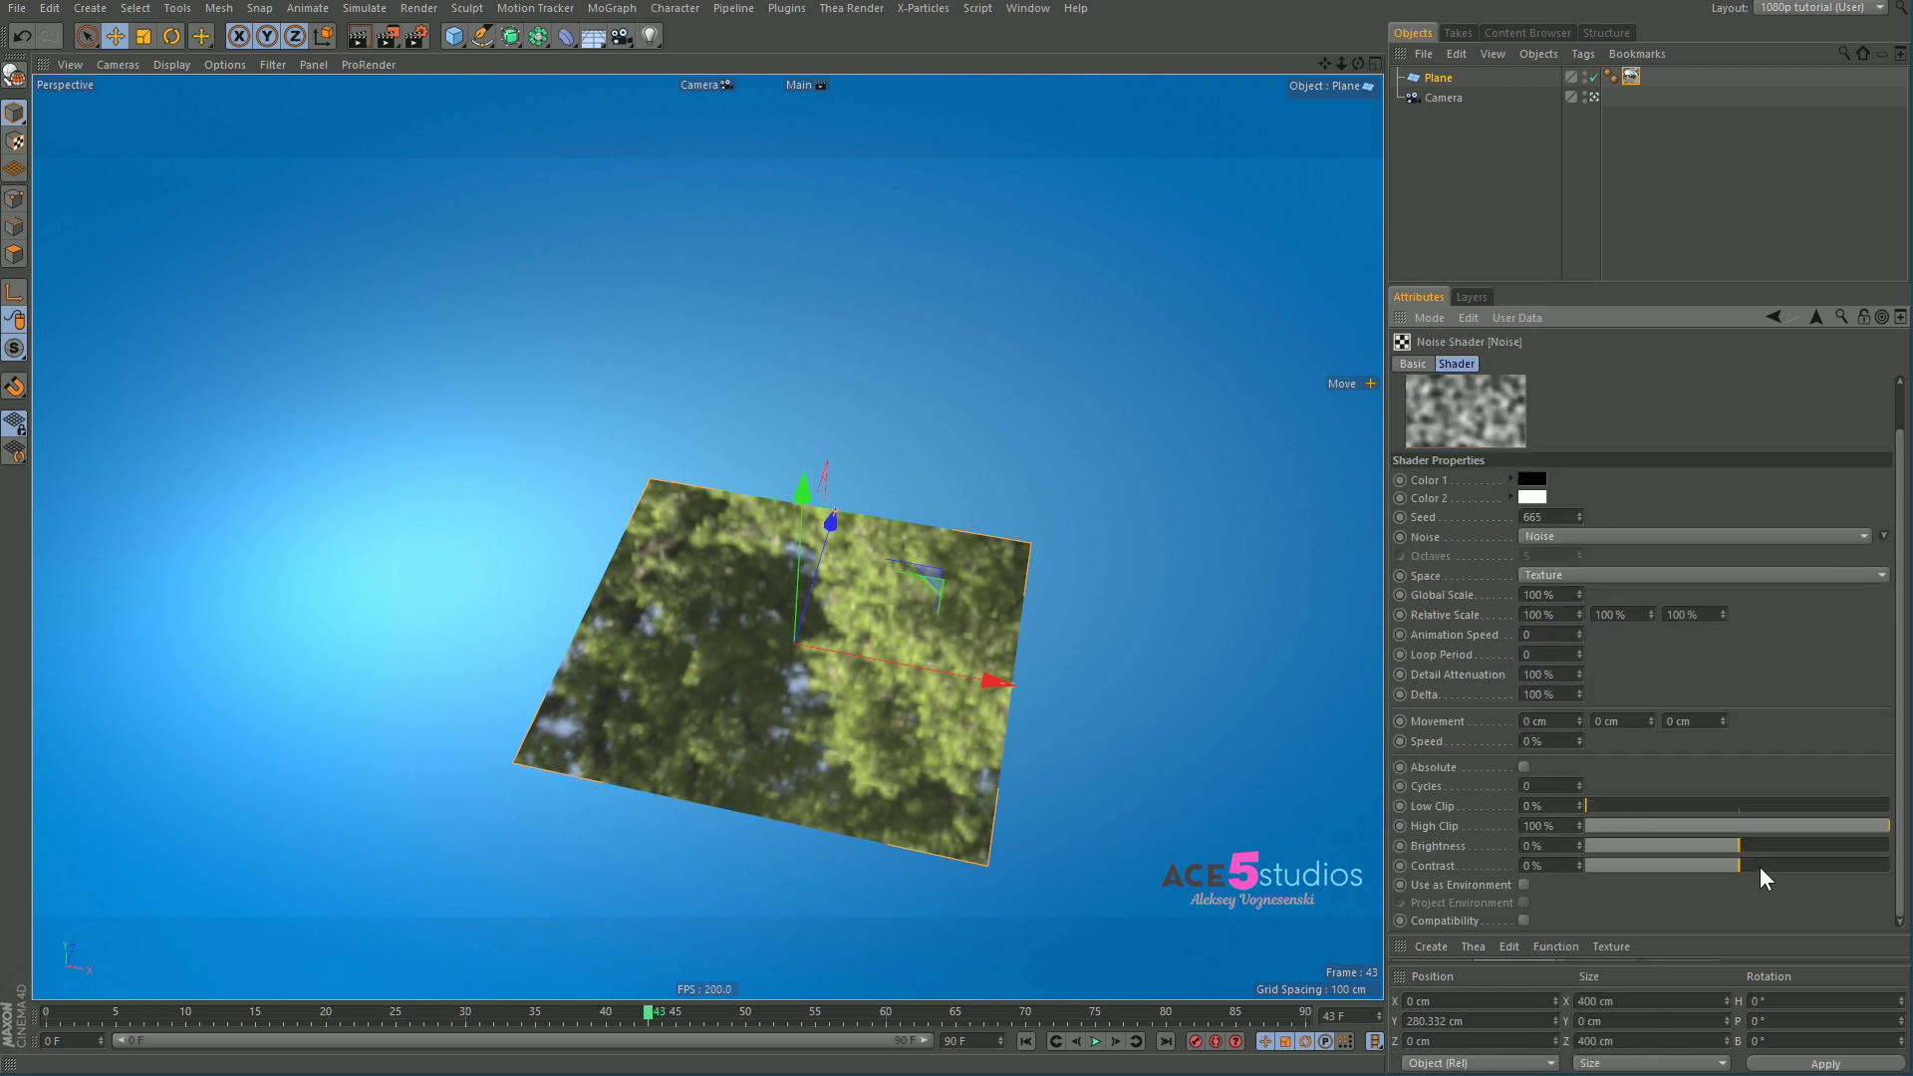
pyautogui.moveTo(1759, 866); pyautogui.dragTo(1845, 863)
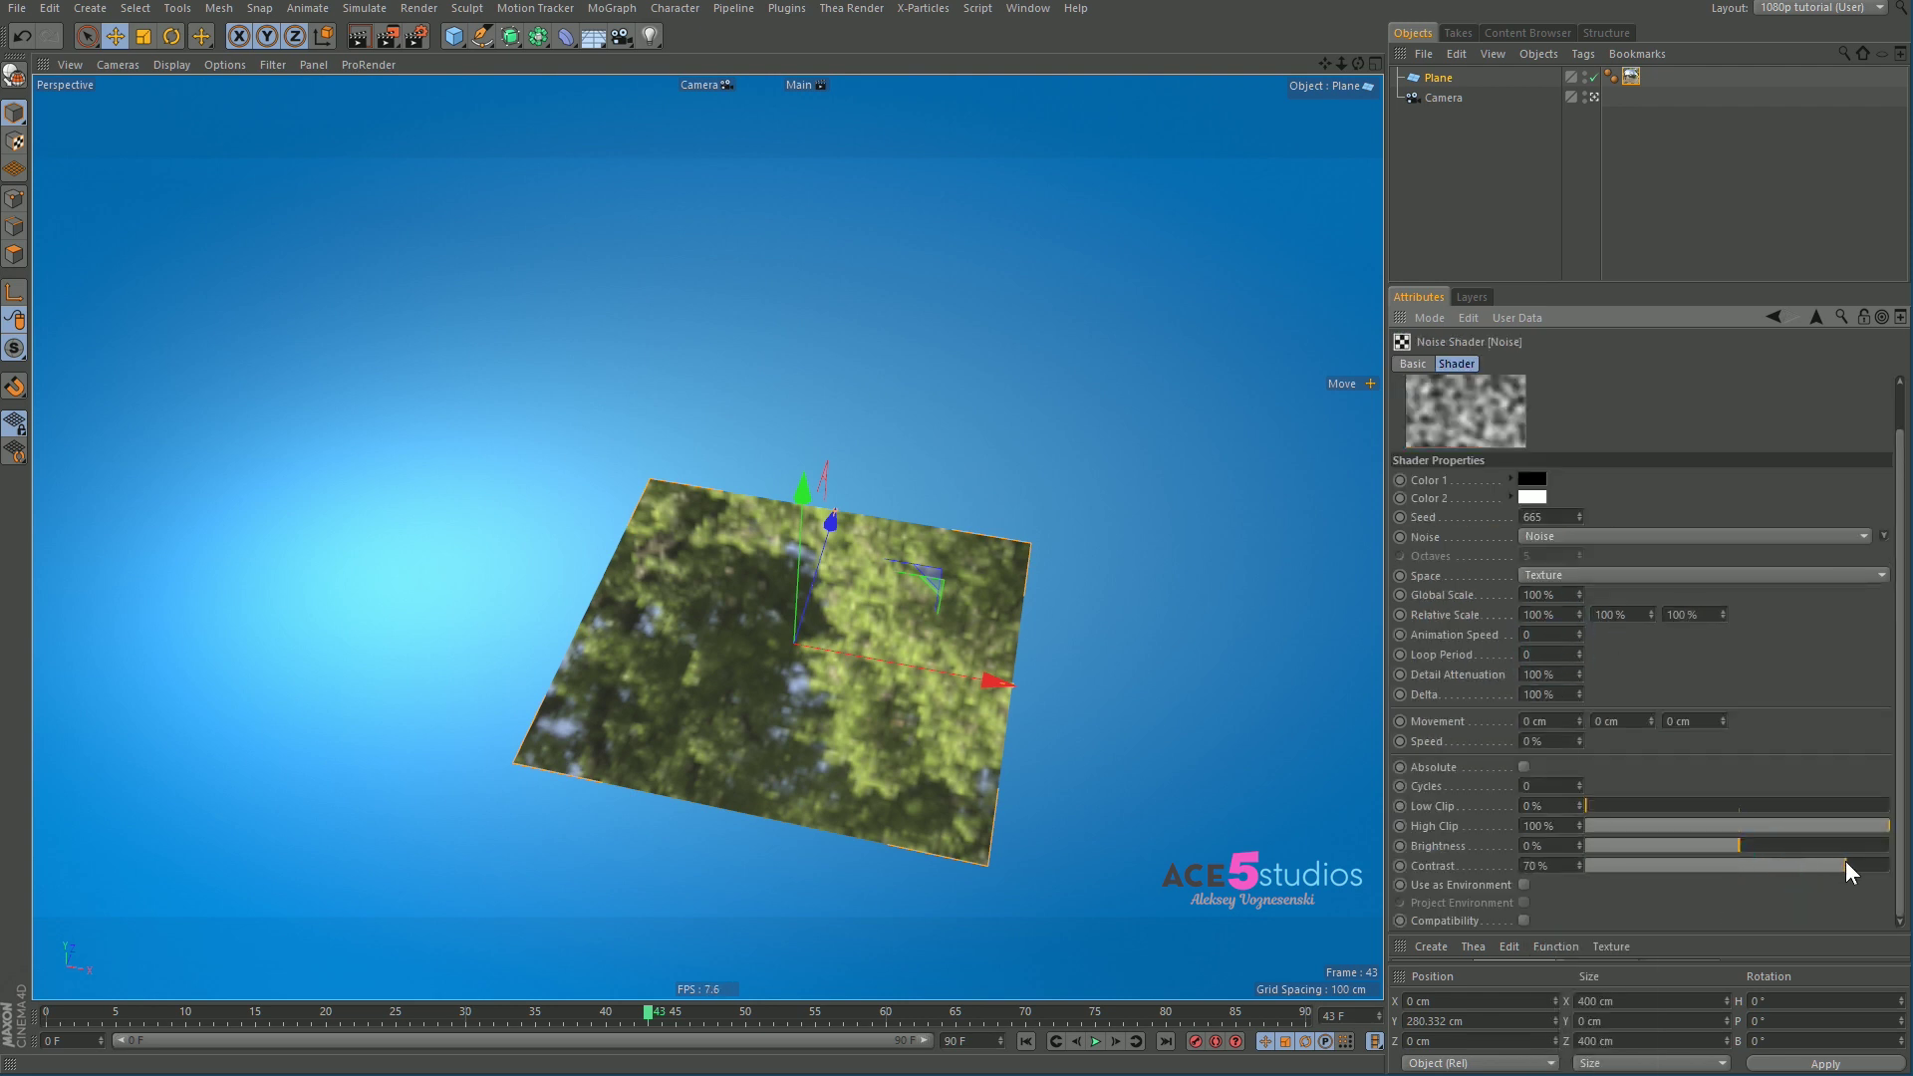
pyautogui.click(1804, 317)
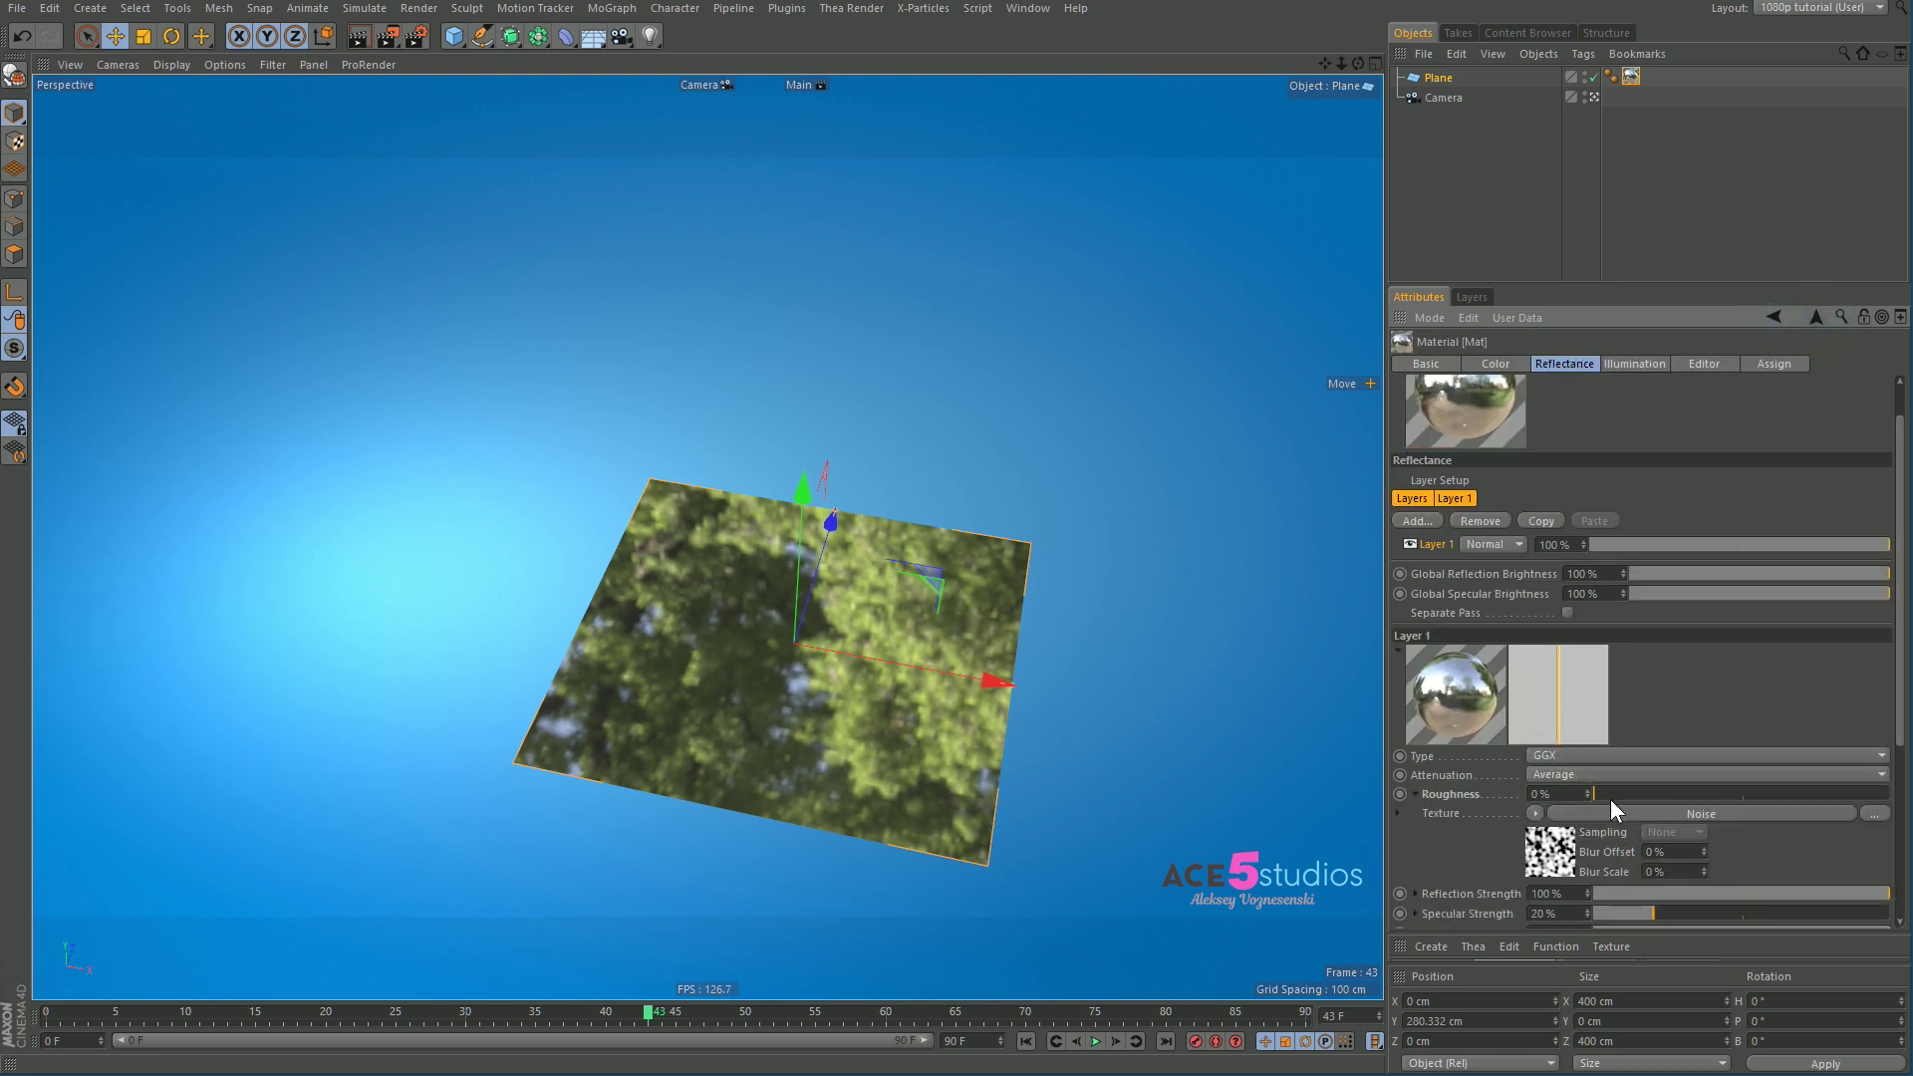
# Step: Set reflectance roughness to 12% and orbit to inspect the blotchy reflection
pyautogui.moveTo(1612, 795); pyautogui.dragTo(1628, 795)
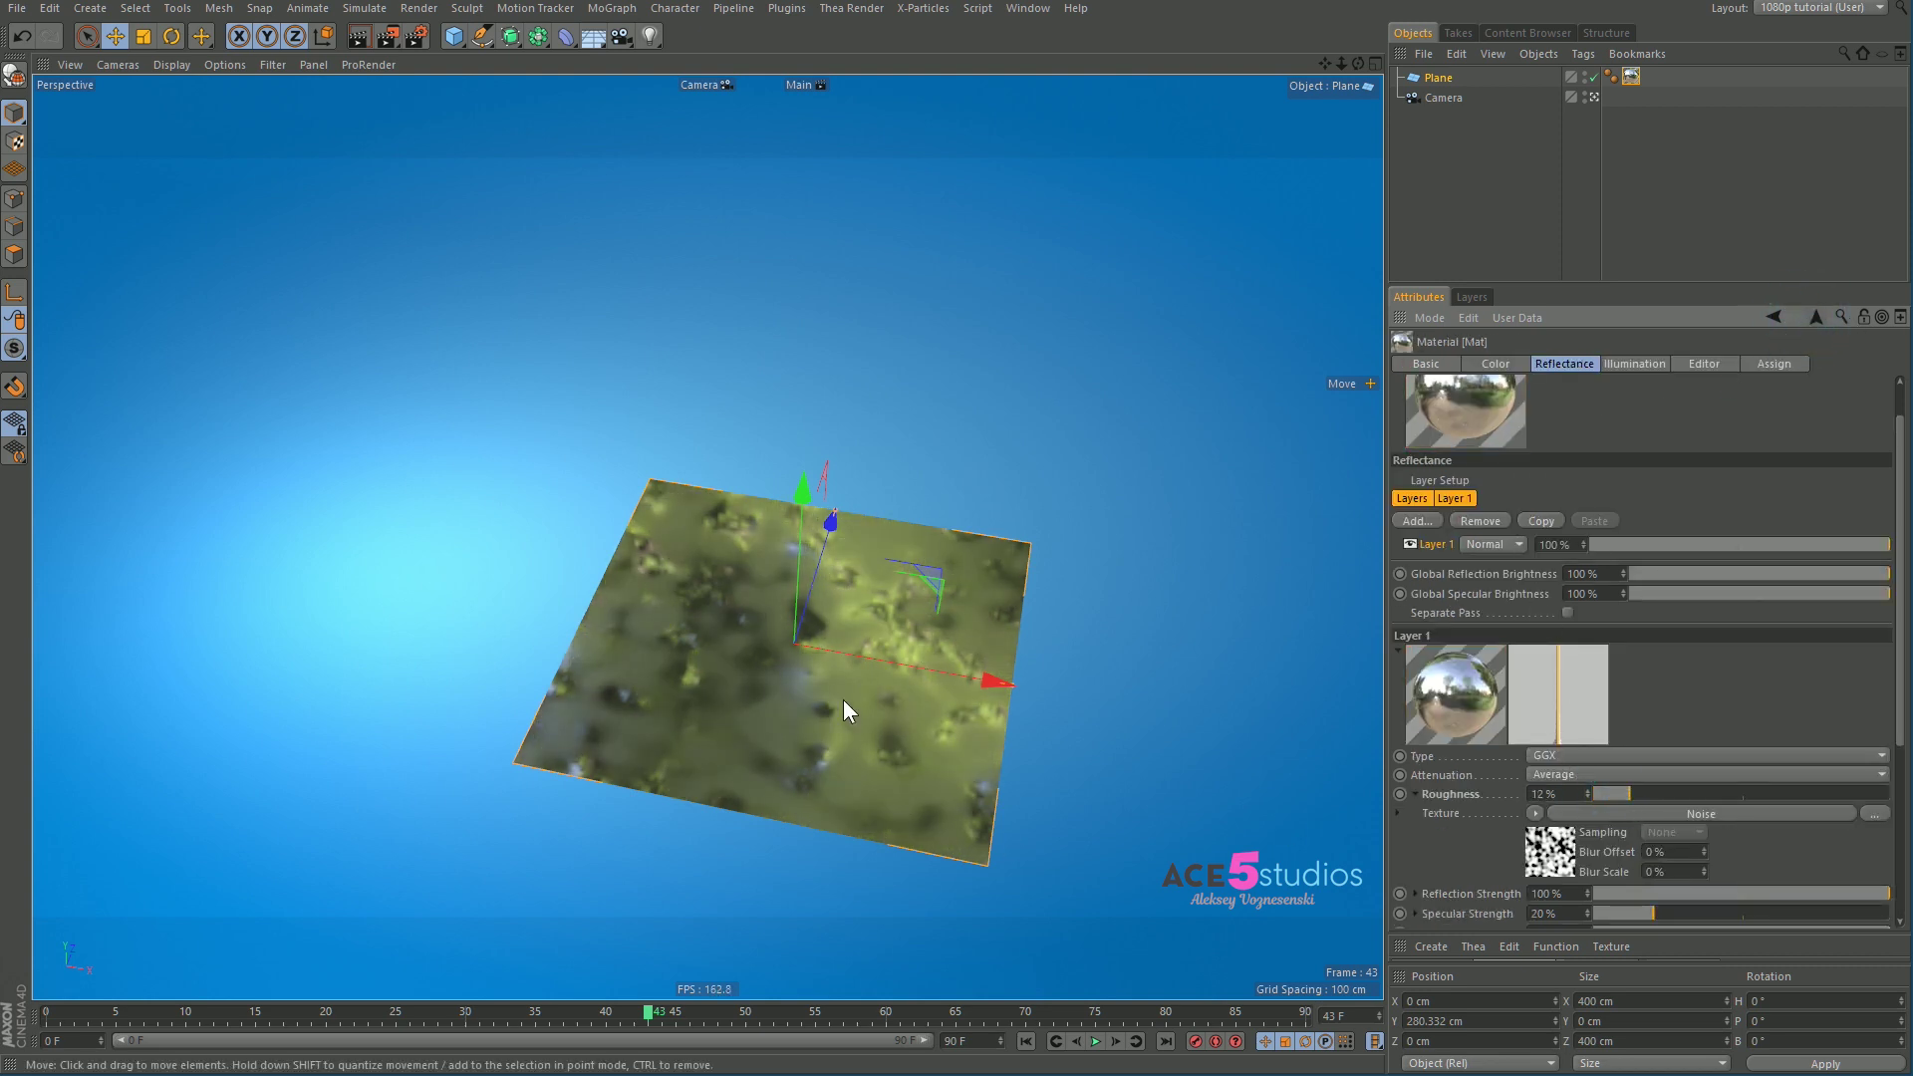
pyautogui.keyDown('alt'); pyautogui.moveTo(843, 700); pyautogui.dragTo(889, 695); pyautogui.keyUp('alt')
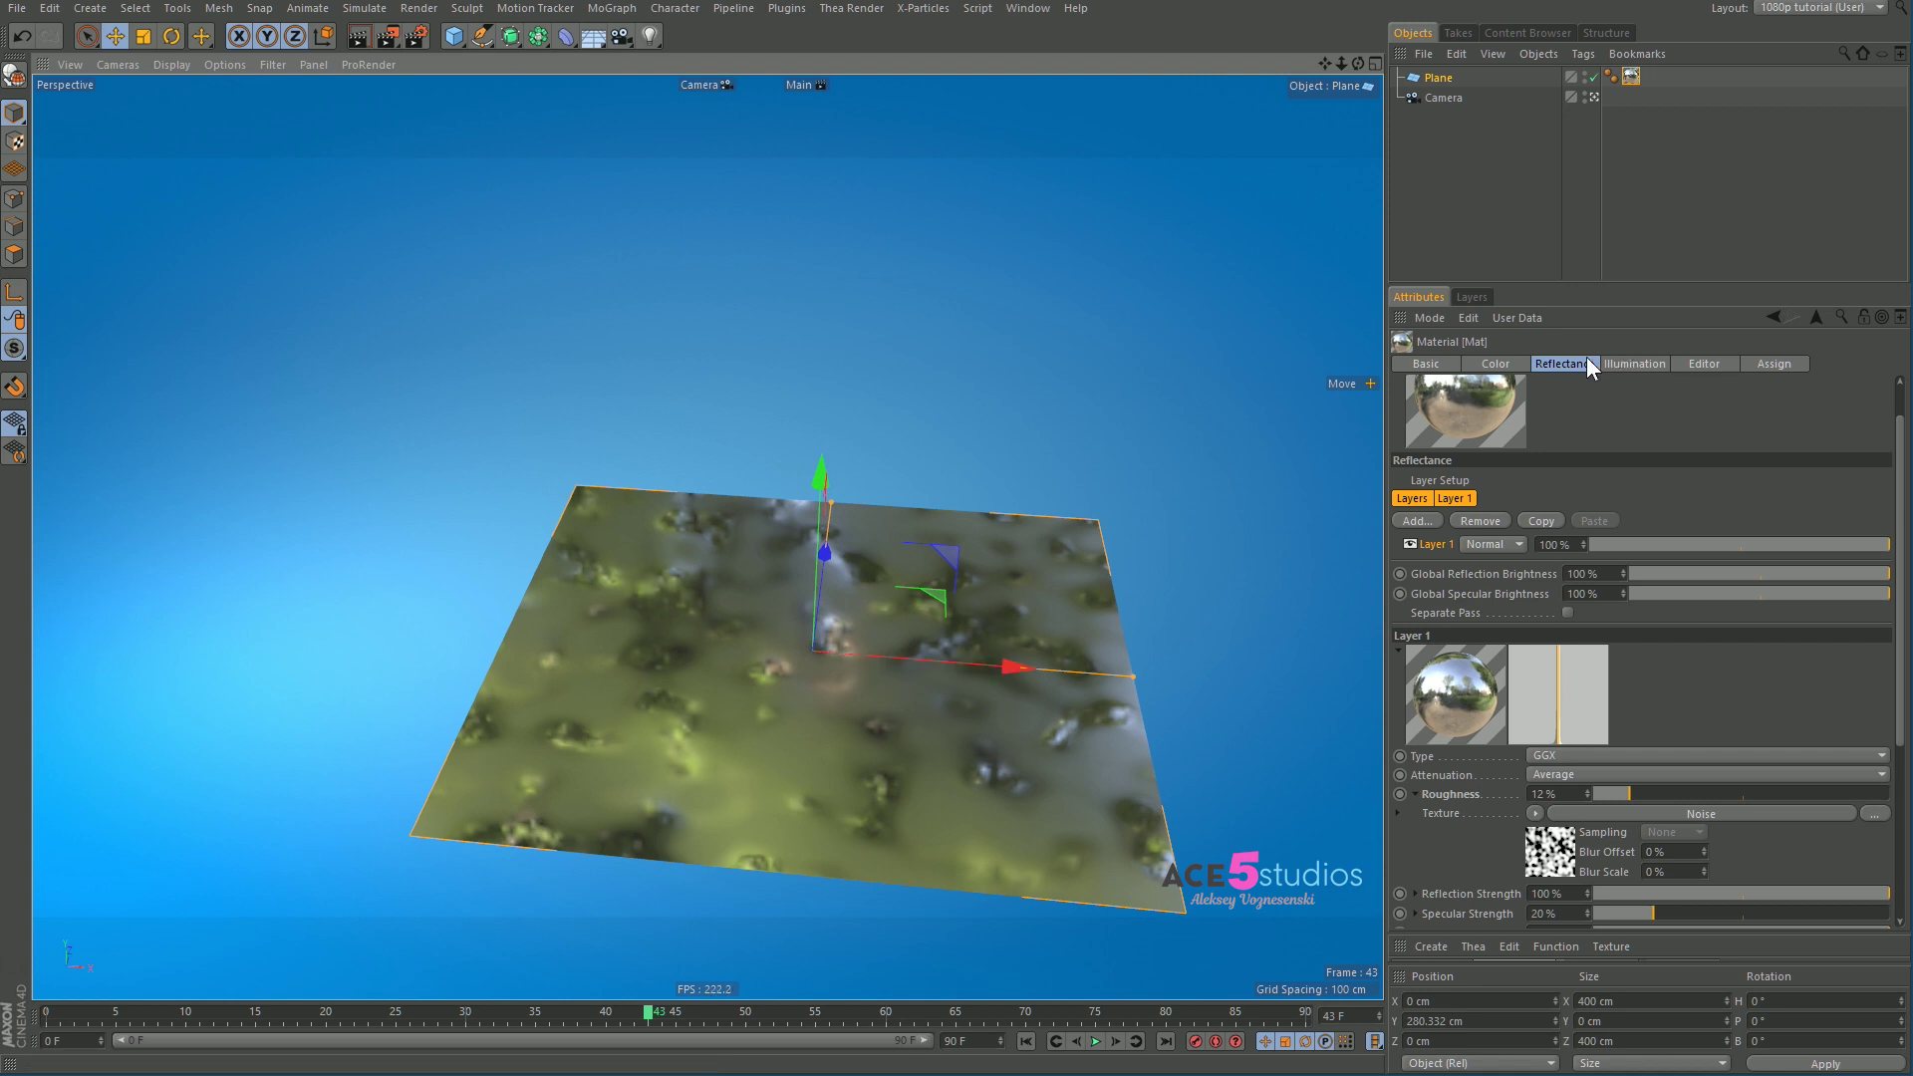
pyautogui.click(1446, 366)
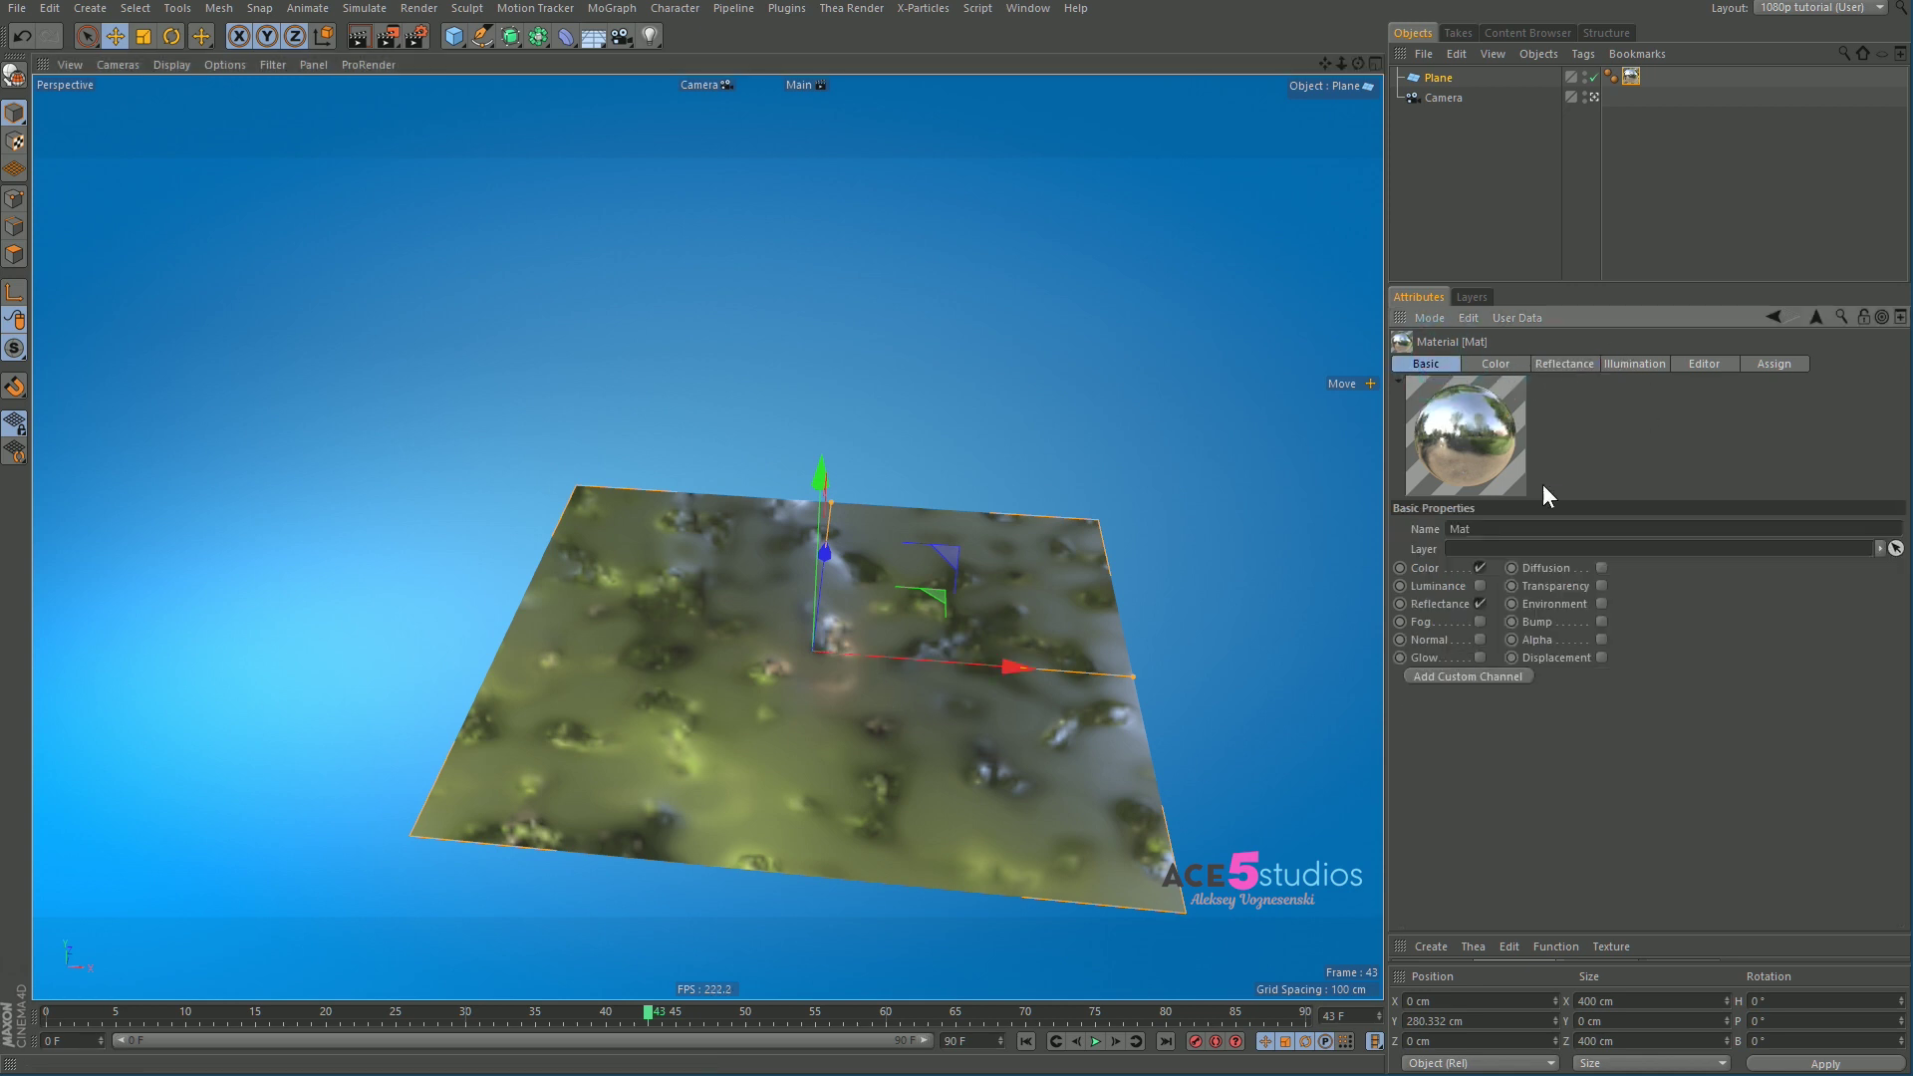
pyautogui.click(1564, 365)
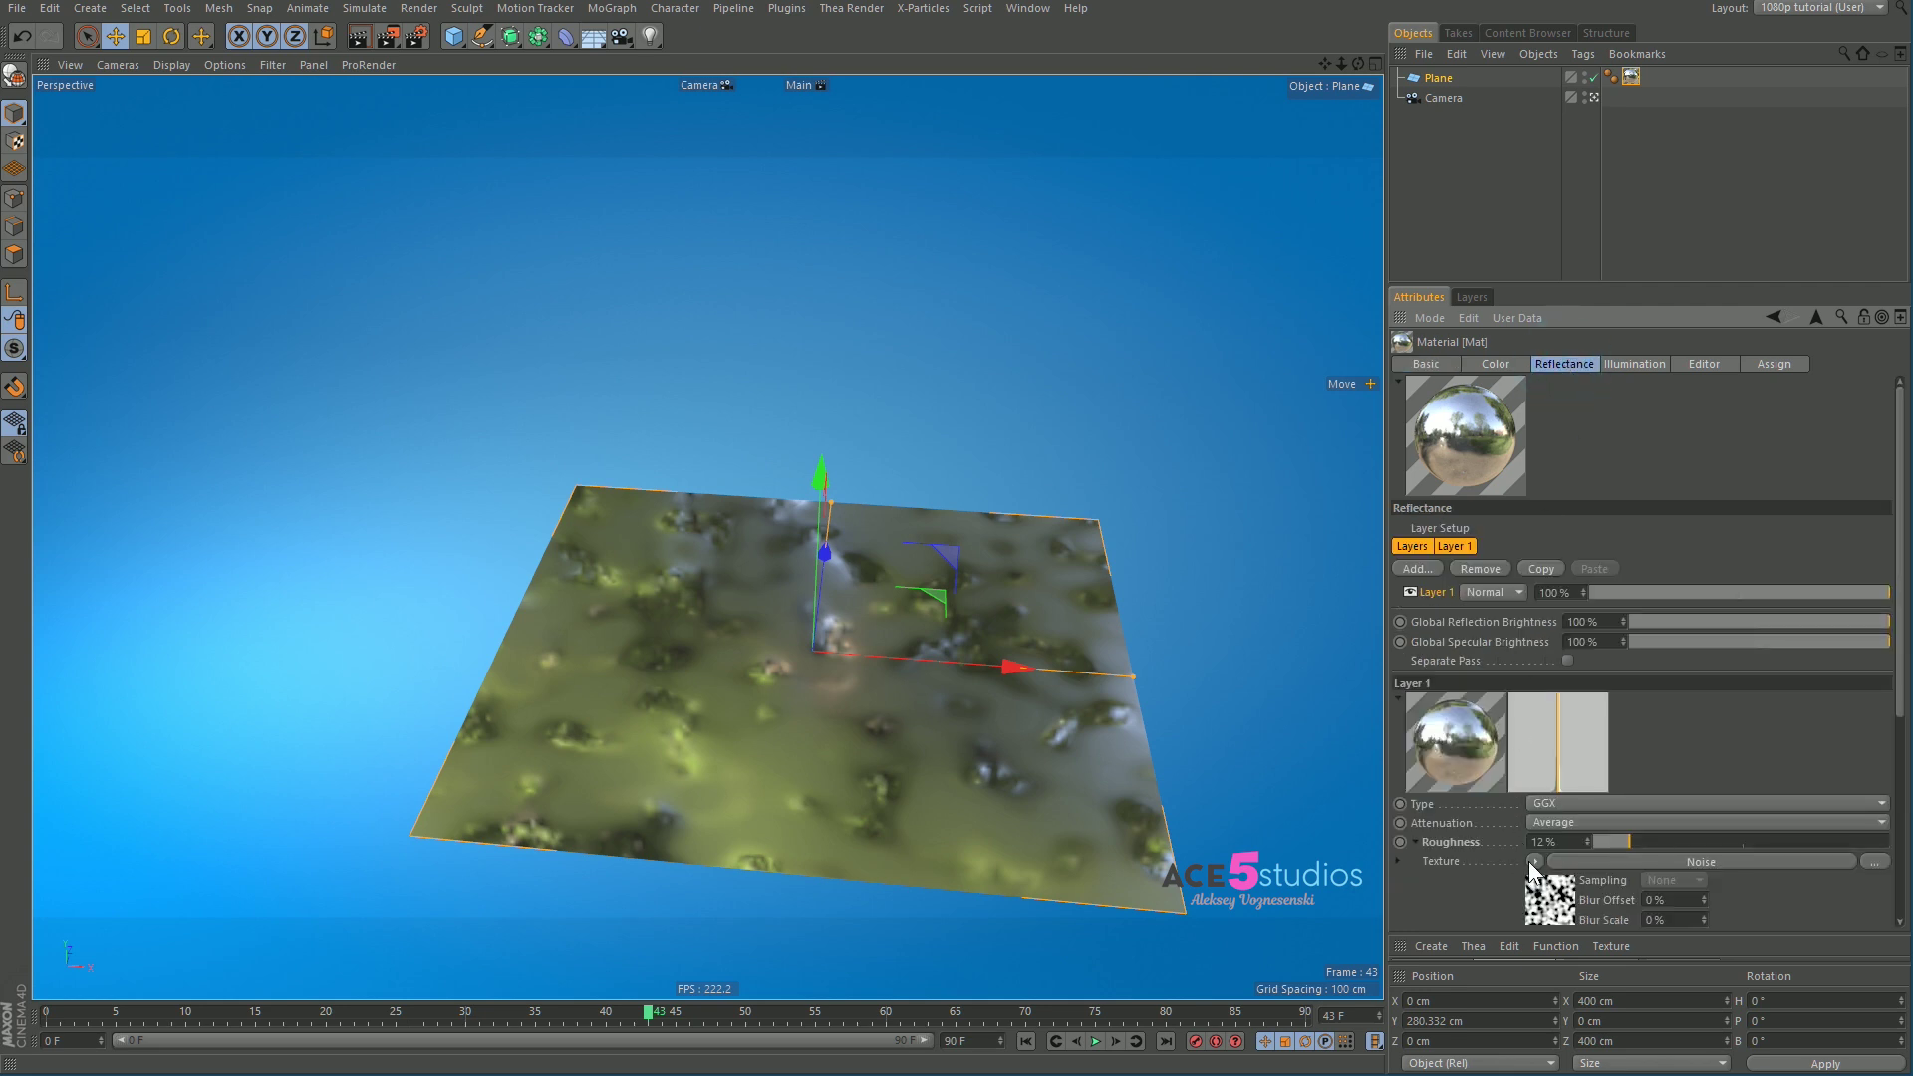
# Step: Remove the roughness Noise texture, set roughness to 5% and Layer Fresnel to Dielectric
pyautogui.click(1530, 861)
pyautogui.click(1575, 325)
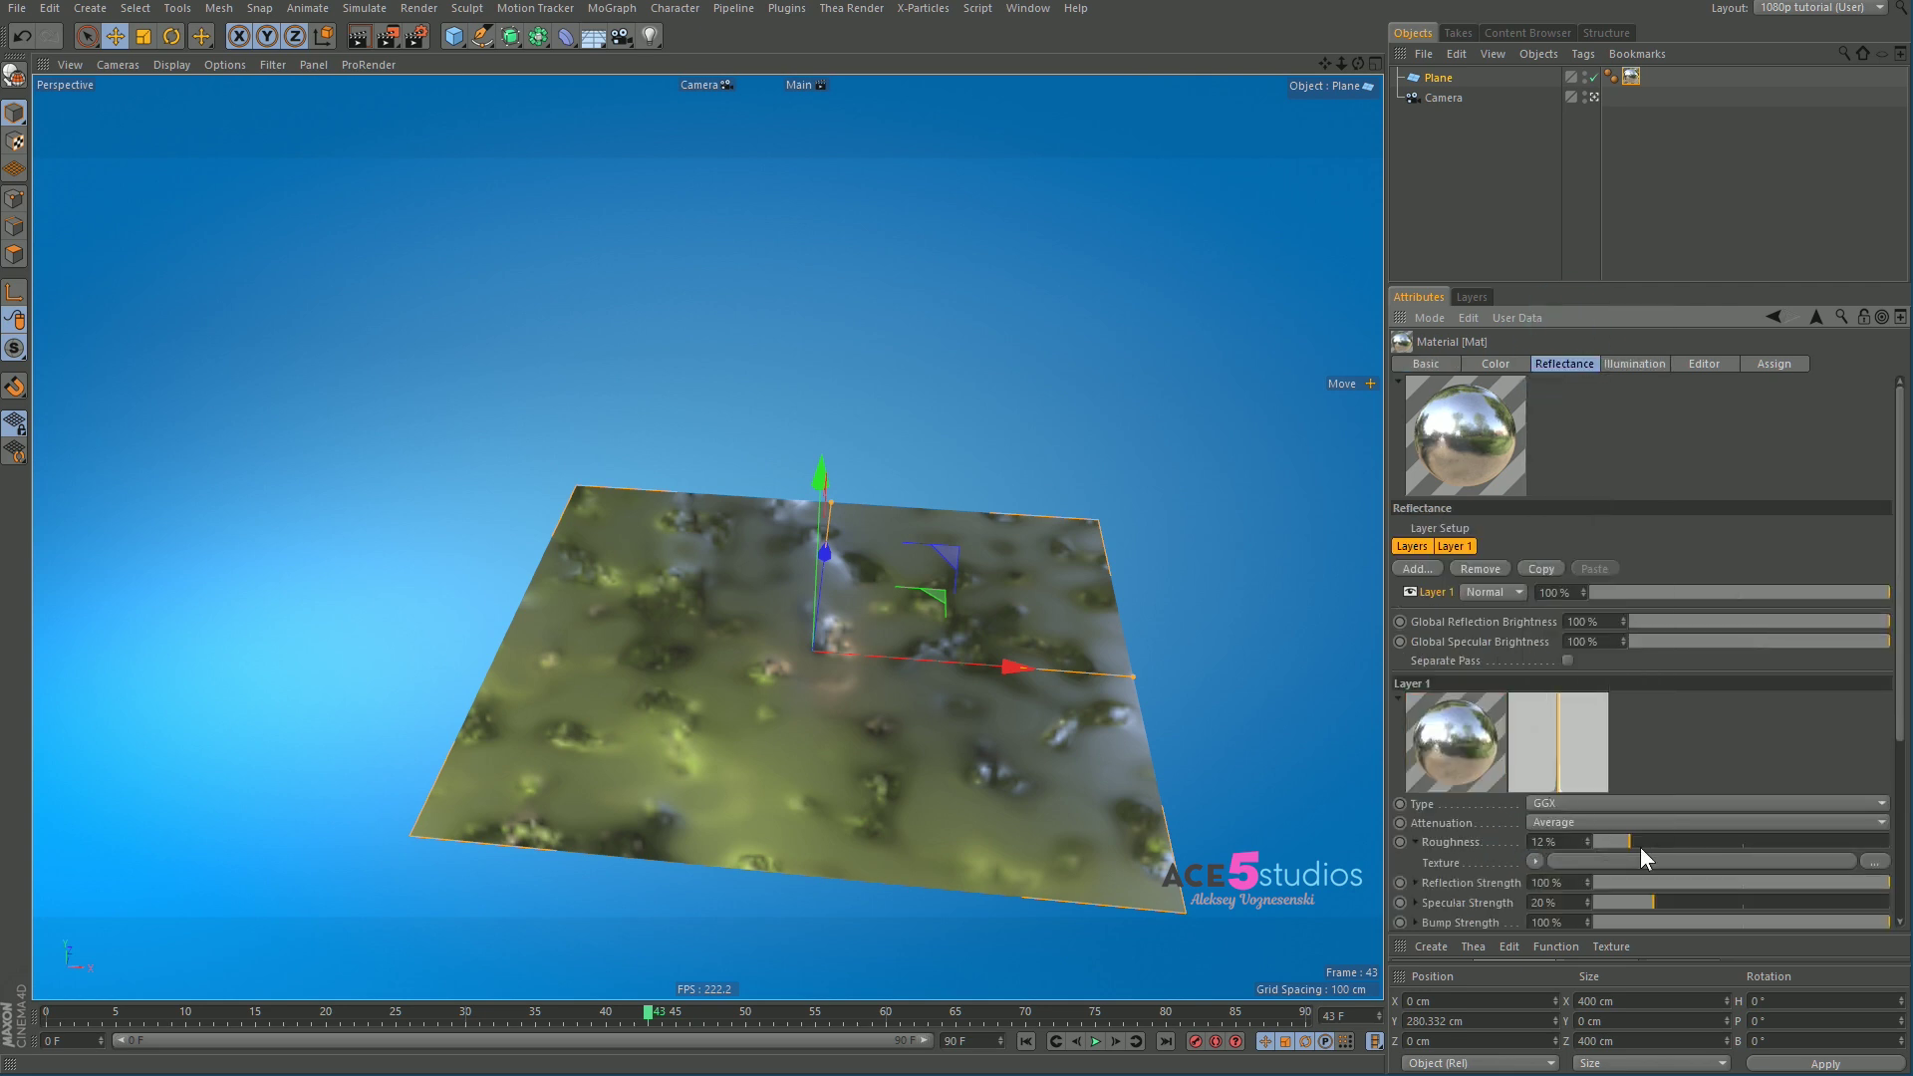
pyautogui.moveTo(1640, 846); pyautogui.dragTo(1608, 845)
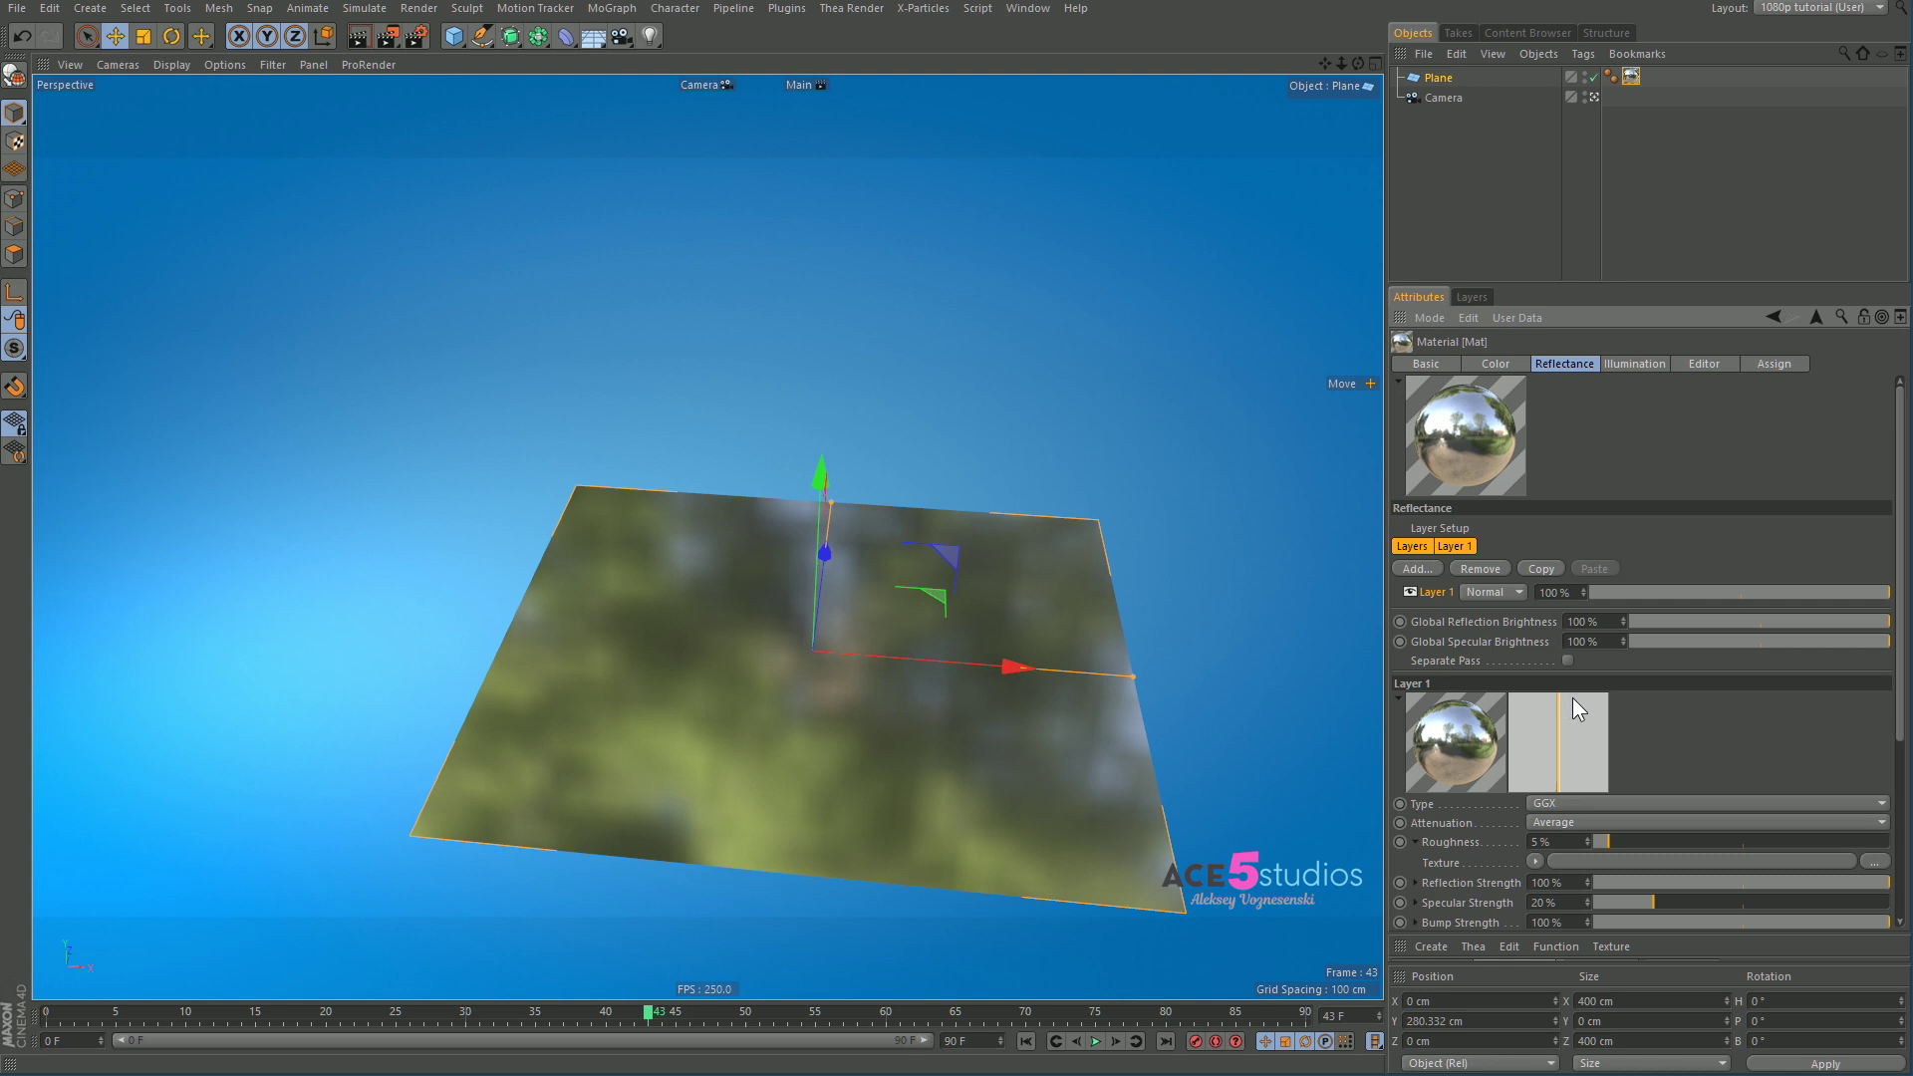
pyautogui.scroll(-4, 1614, 713)
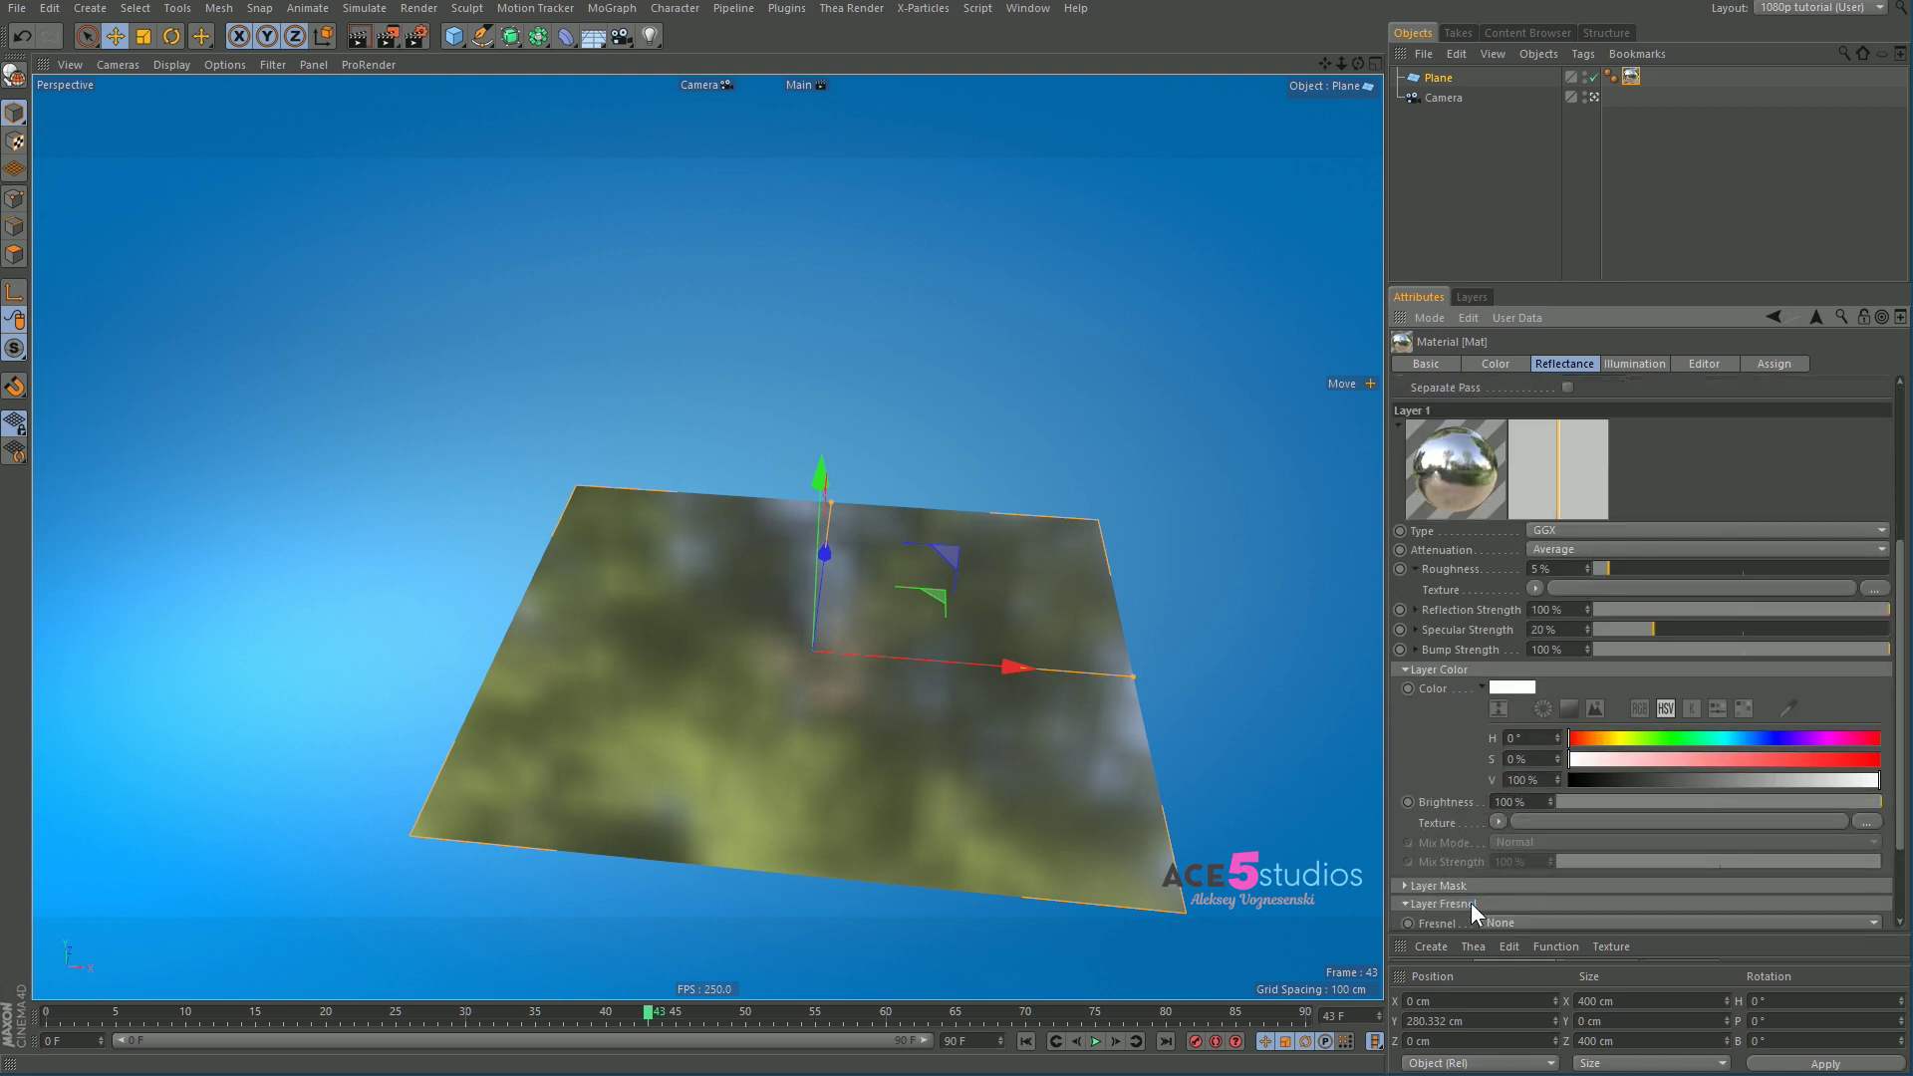
pyautogui.click(1470, 902)
pyautogui.scroll(-2, 1474, 747)
pyautogui.click(1555, 813)
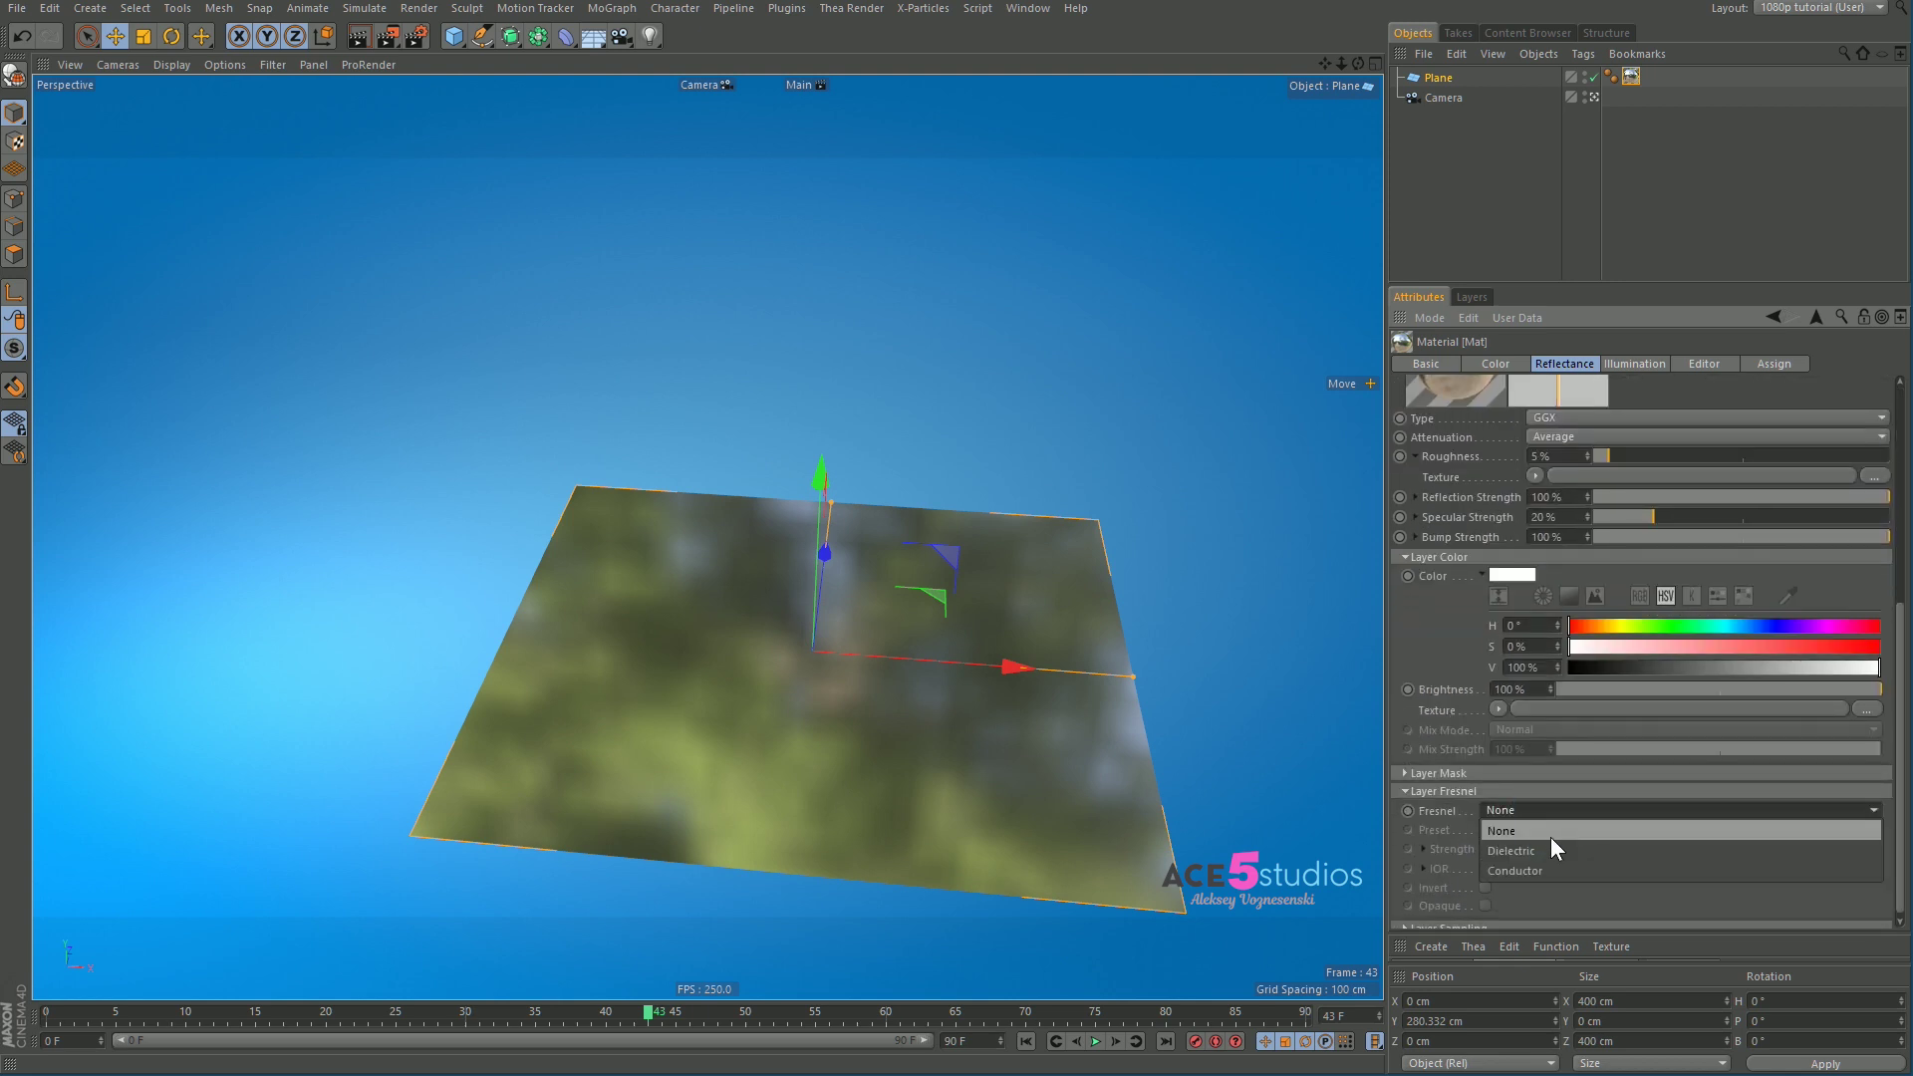
pyautogui.click(1550, 837)
pyautogui.scroll(5, 1455, 598)
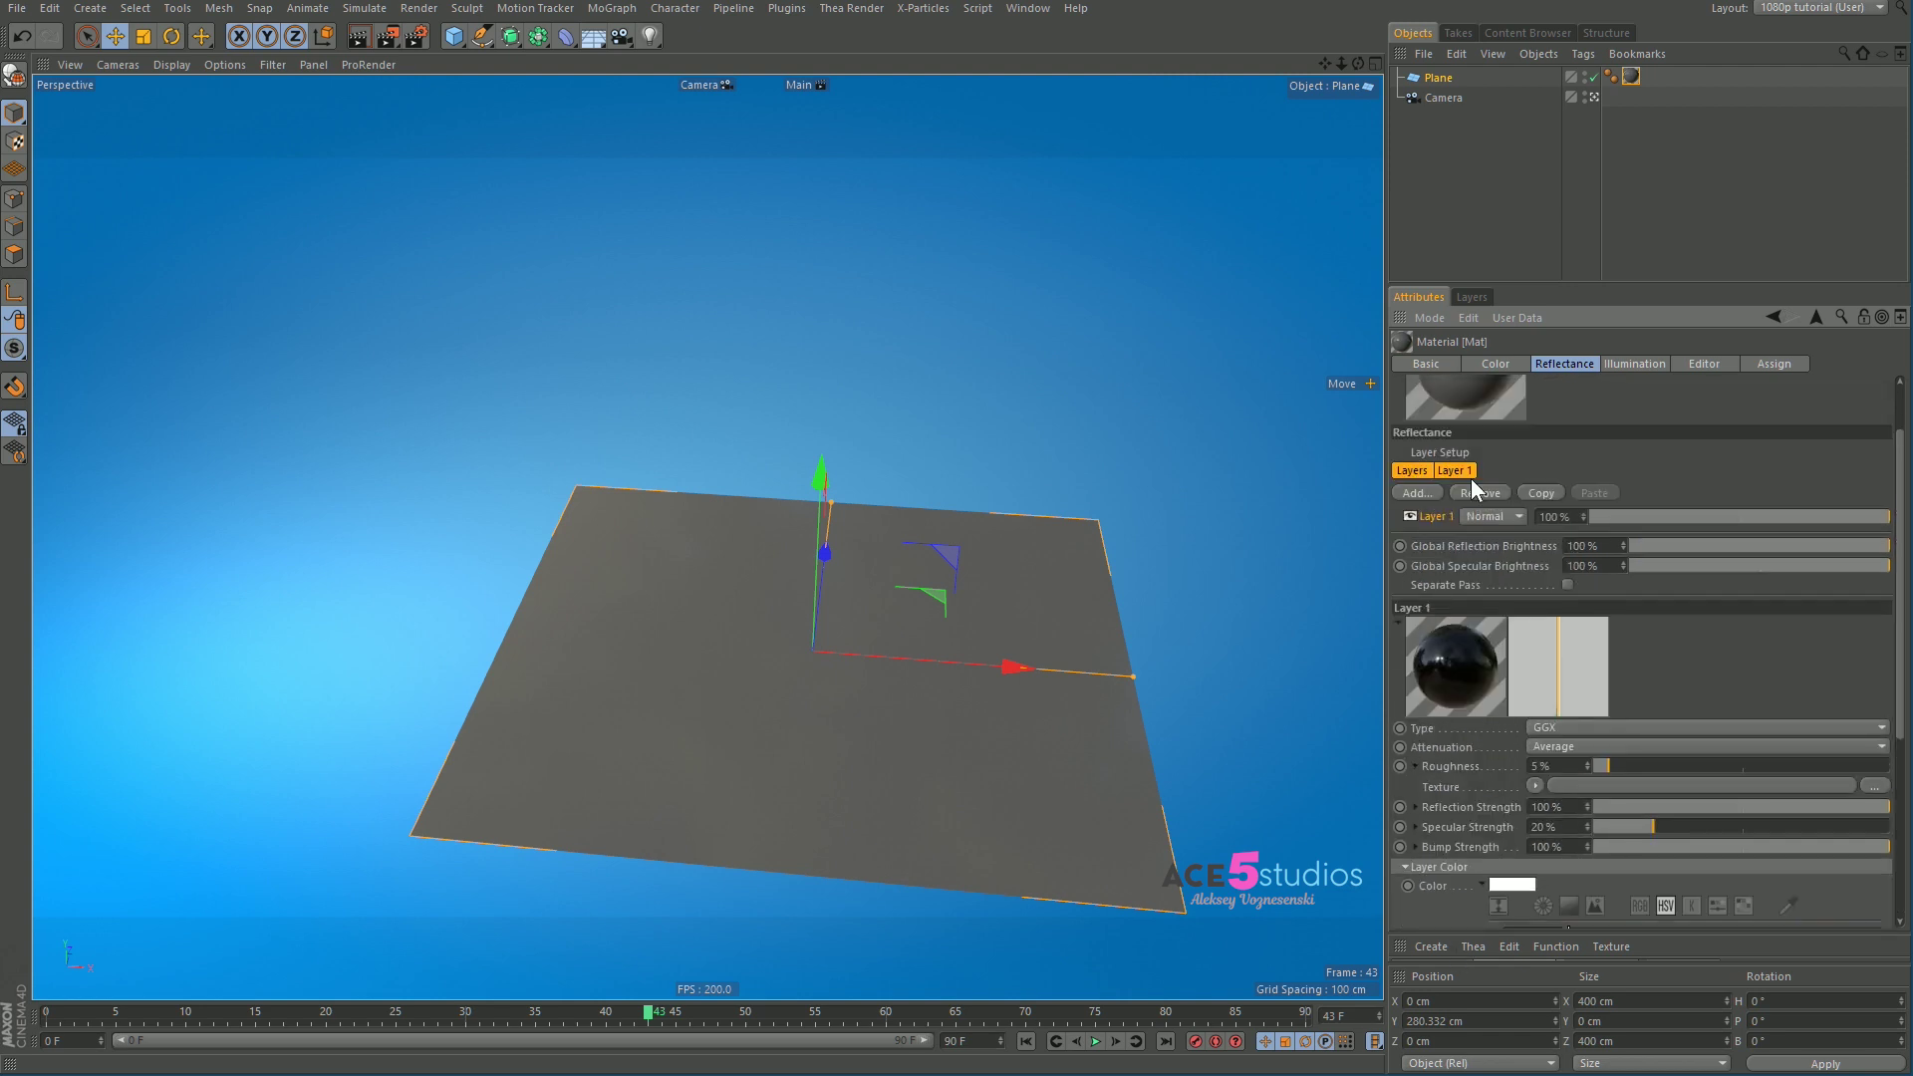
# Step: Make the base colour light grey at V 82%
pyautogui.click(1495, 363)
pyautogui.moveTo(1807, 619)
pyautogui.mouseDown()
pyautogui.moveTo(1895, 628)
pyautogui.moveTo(1840, 627)
pyautogui.mouseUp()
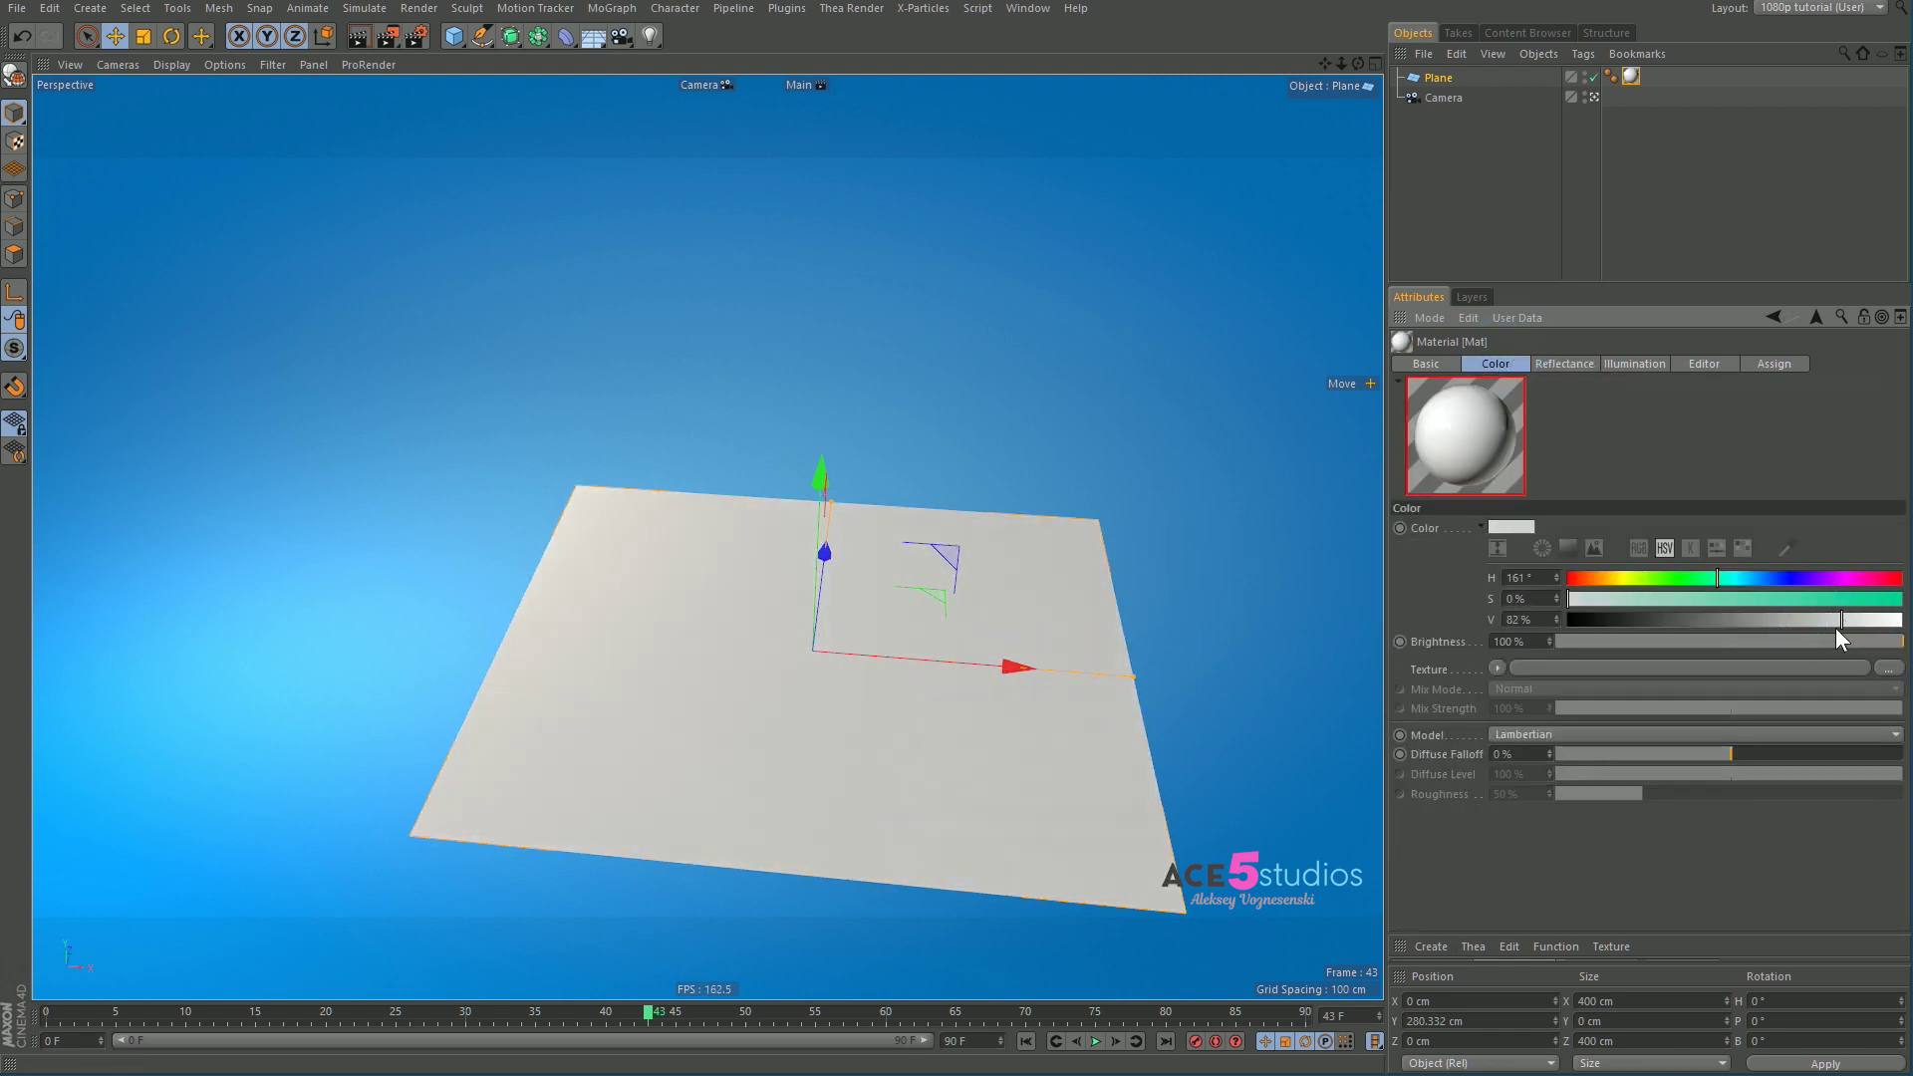
pyautogui.keyDown('alt'); pyautogui.moveTo(1200, 432); pyautogui.dragTo(1029, 687); pyautogui.keyUp('alt')
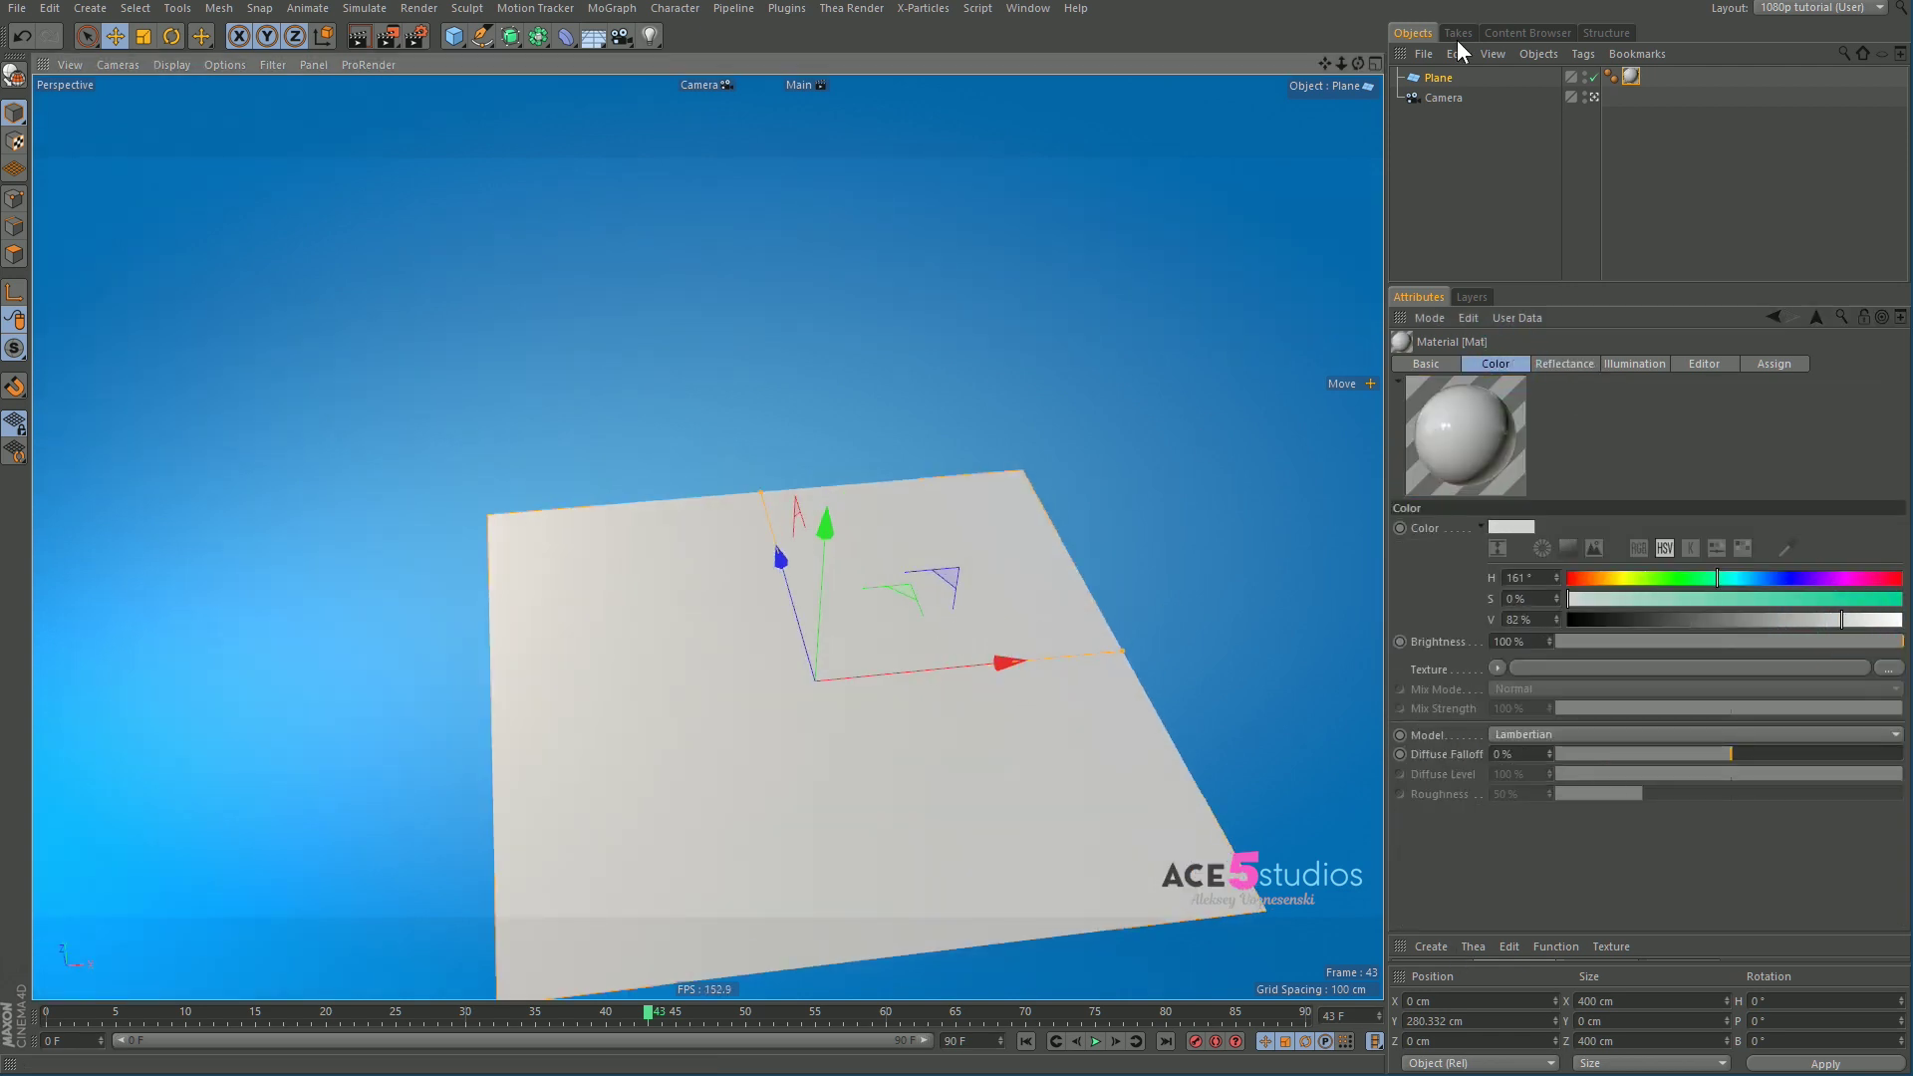
# Step: Load a Noise shader into Mat's Color texture and raise its contrast to 47%
pyautogui.click(1498, 667)
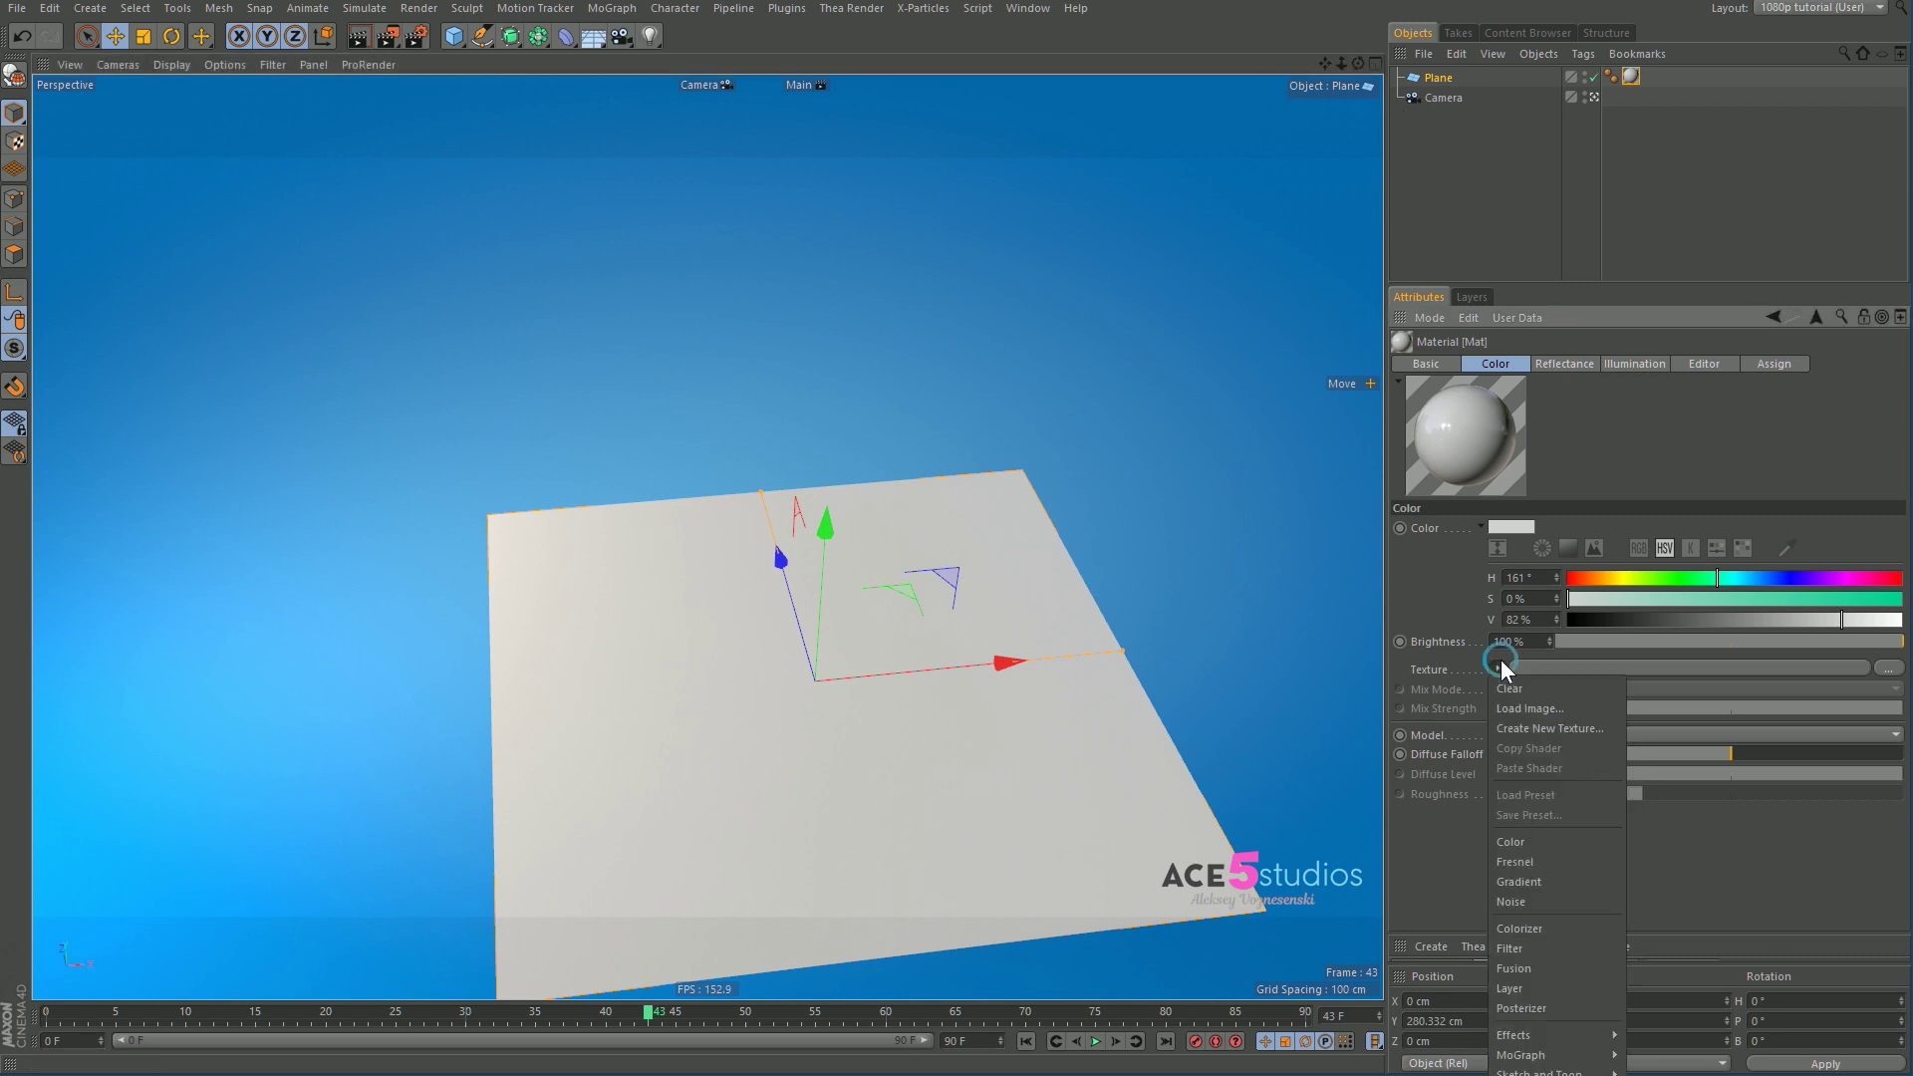
pyautogui.click(1591, 847)
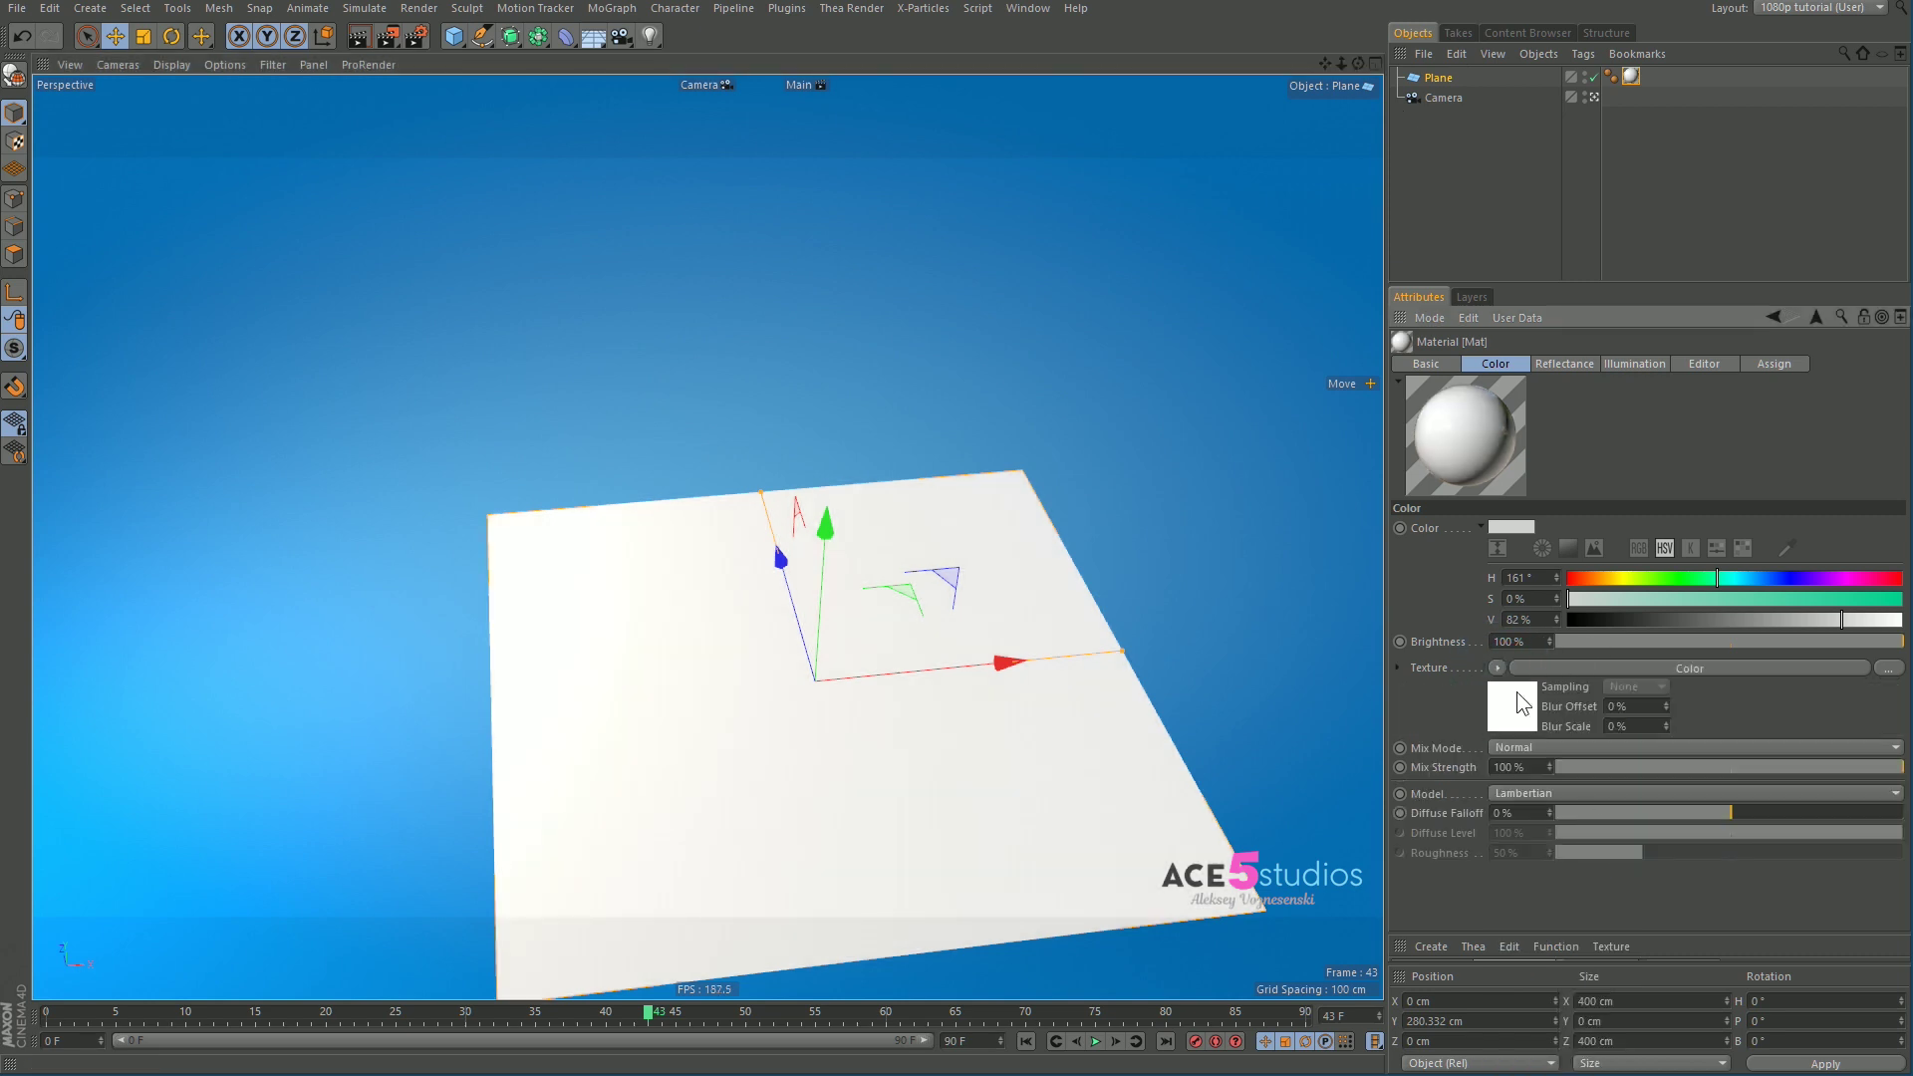
pyautogui.click(1498, 659)
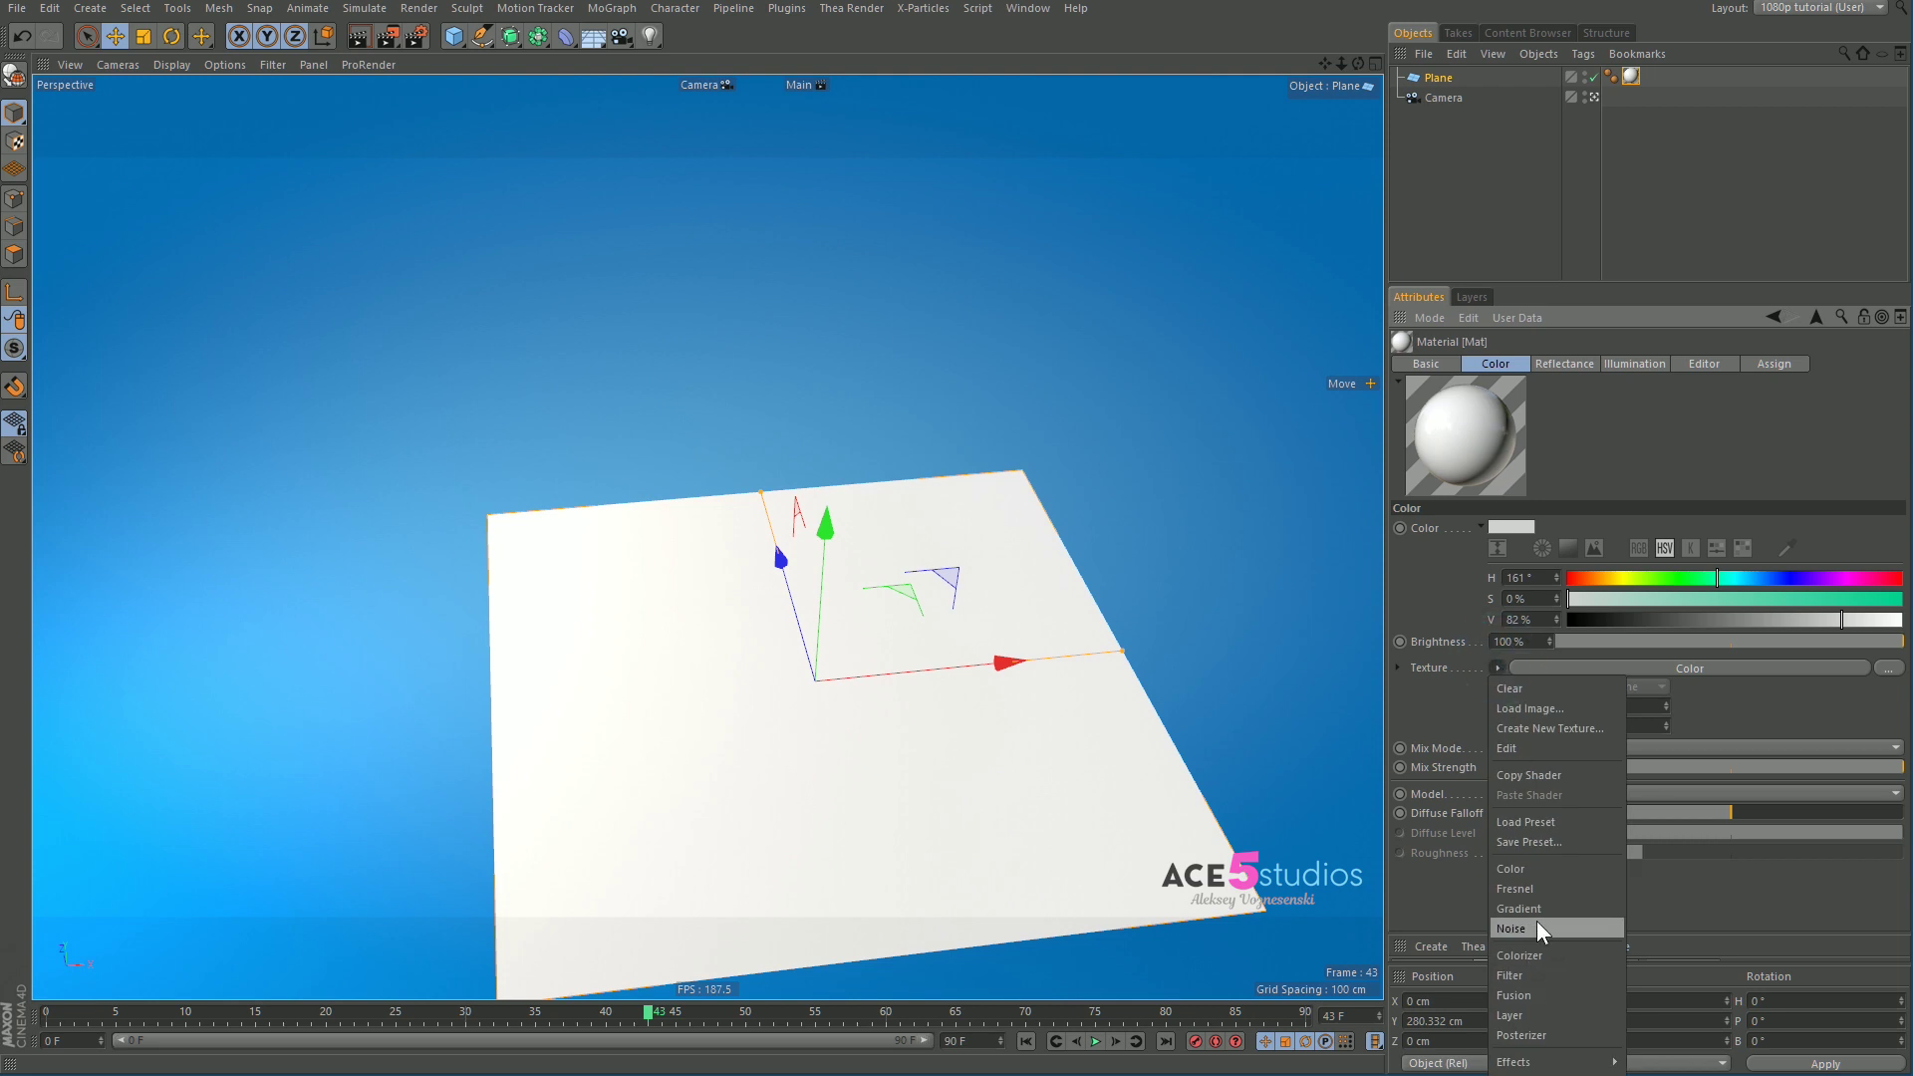
pyautogui.click(1537, 920)
pyautogui.click(1506, 703)
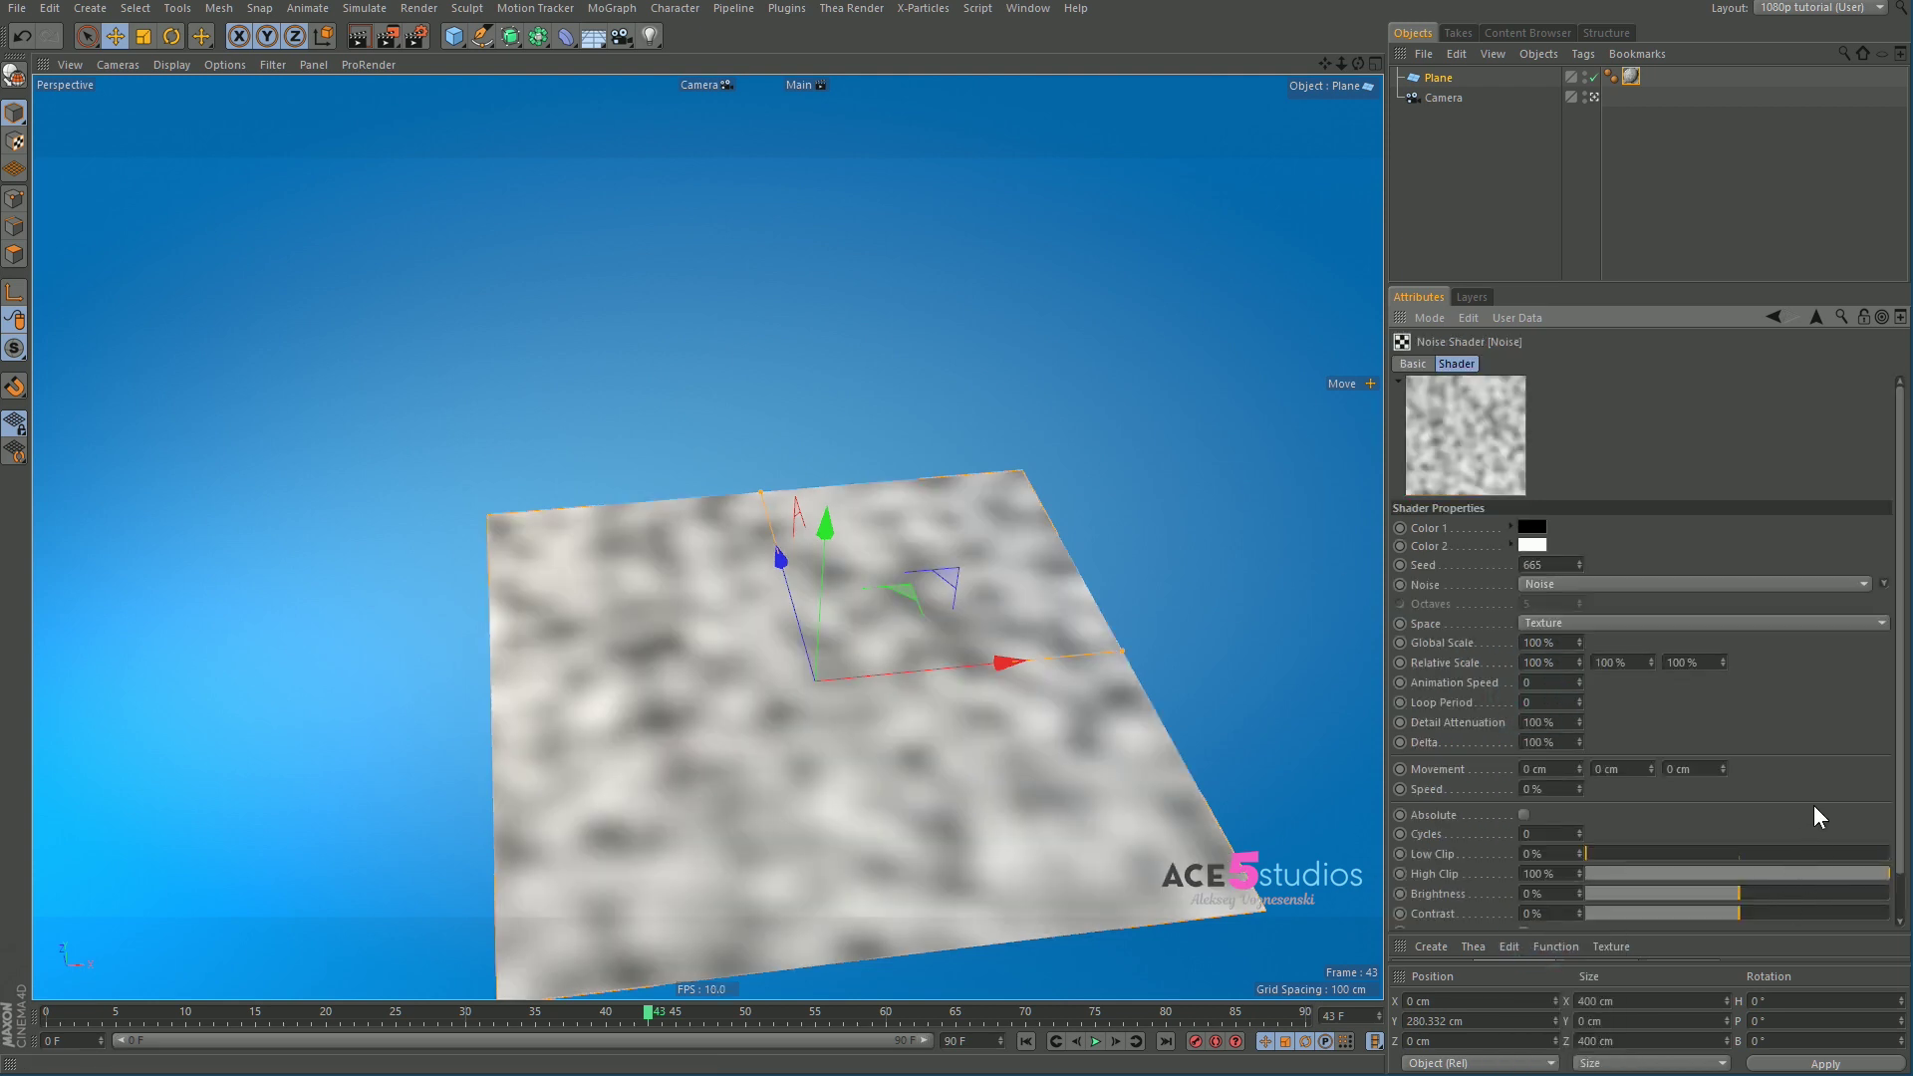
pyautogui.scroll(-2, 1814, 805)
pyautogui.moveTo(1754, 865); pyautogui.dragTo(1809, 867)
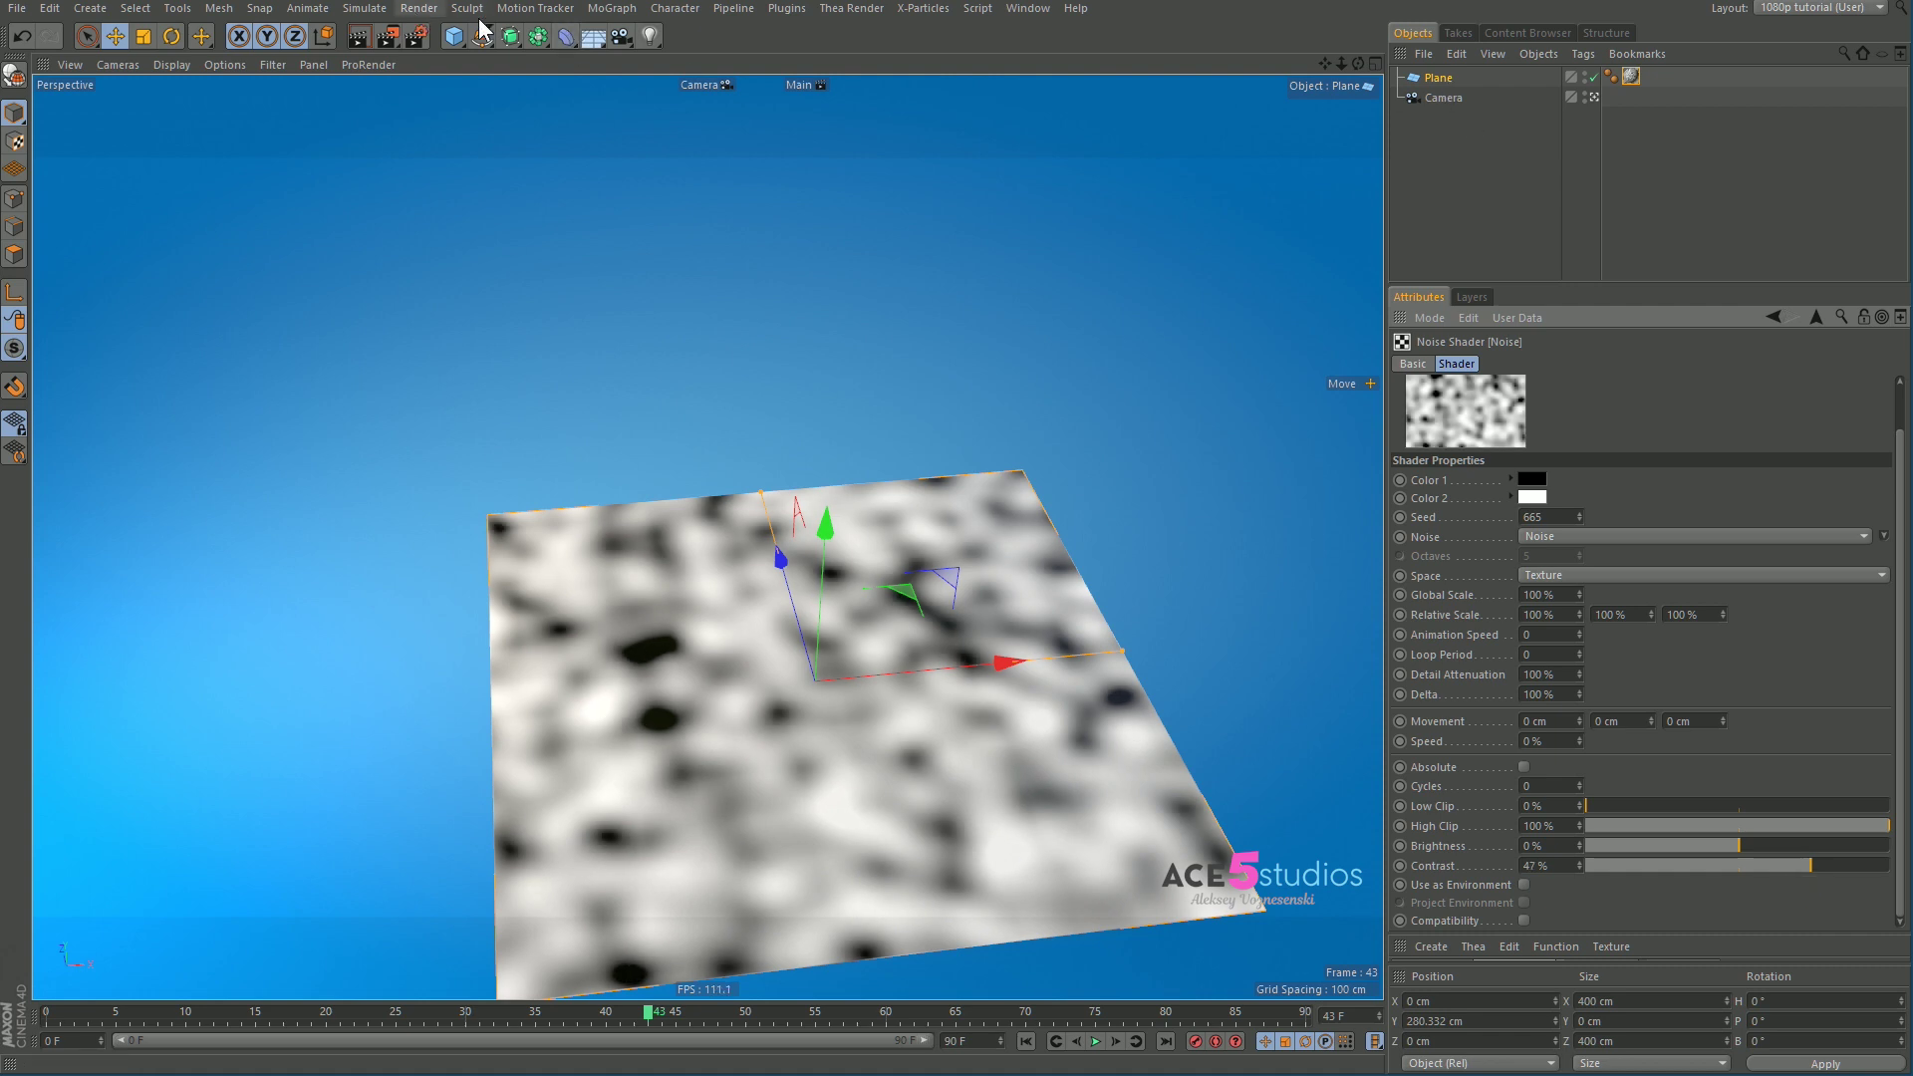
# Step: Add a Displacer deformer under the Plane and keep Intensity (Centered) as its type
pyautogui.click(565, 36)
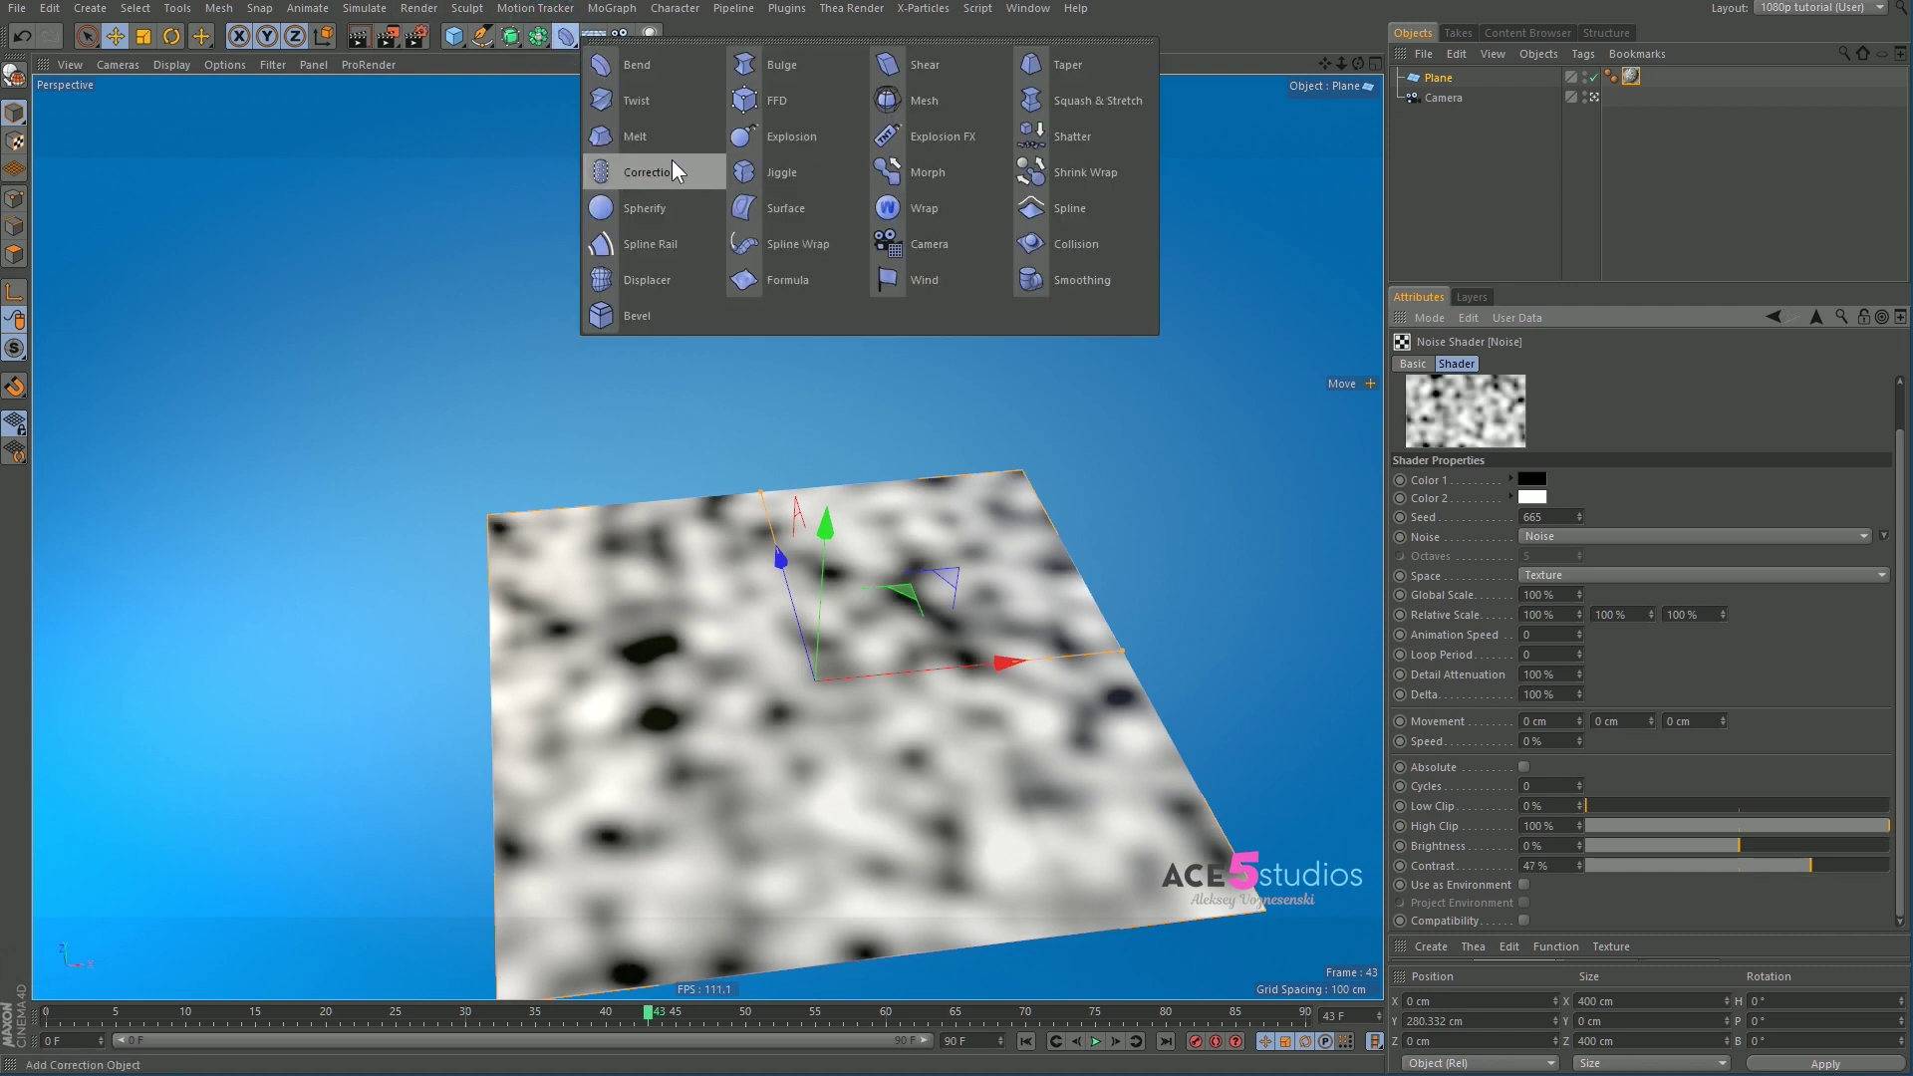
pyautogui.keyDown('shift'); pyautogui.click(721, 275); pyautogui.keyUp('shift')
pyautogui.click(1436, 96)
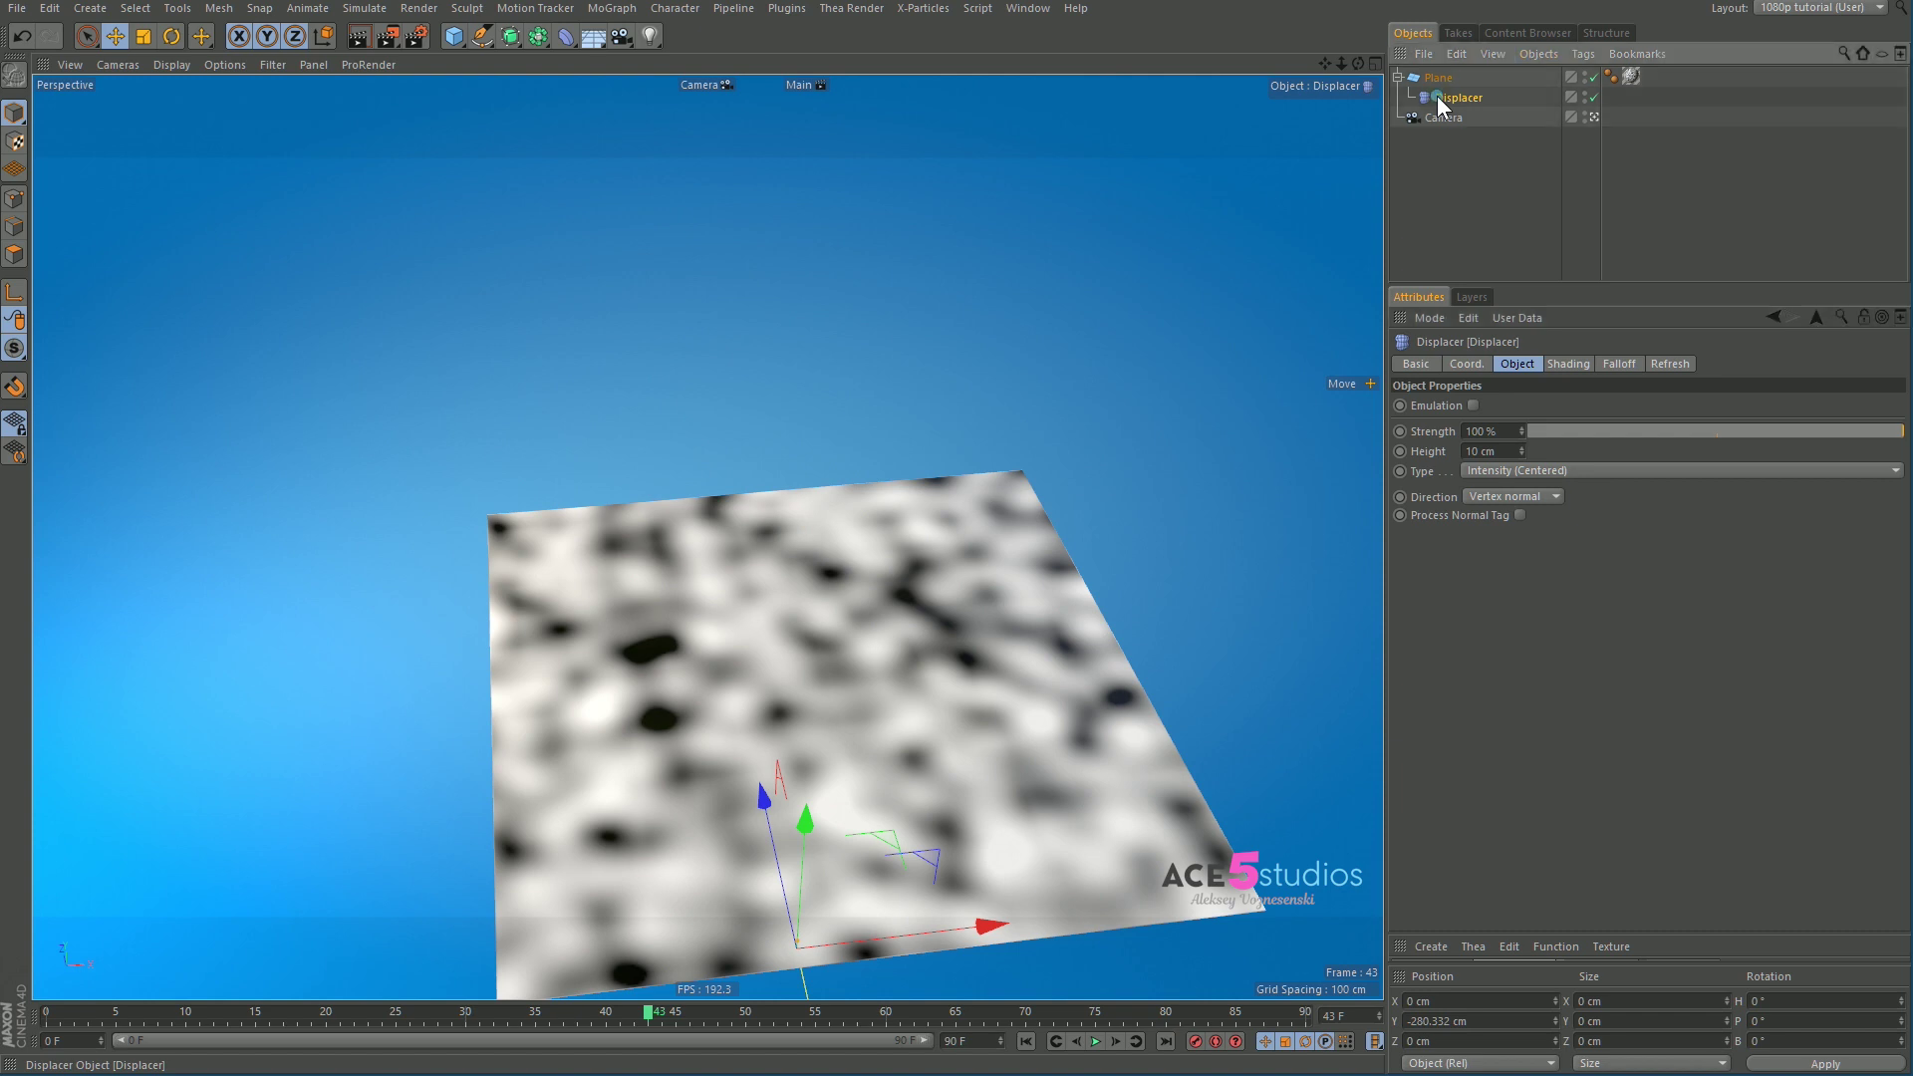
pyautogui.click(1638, 469)
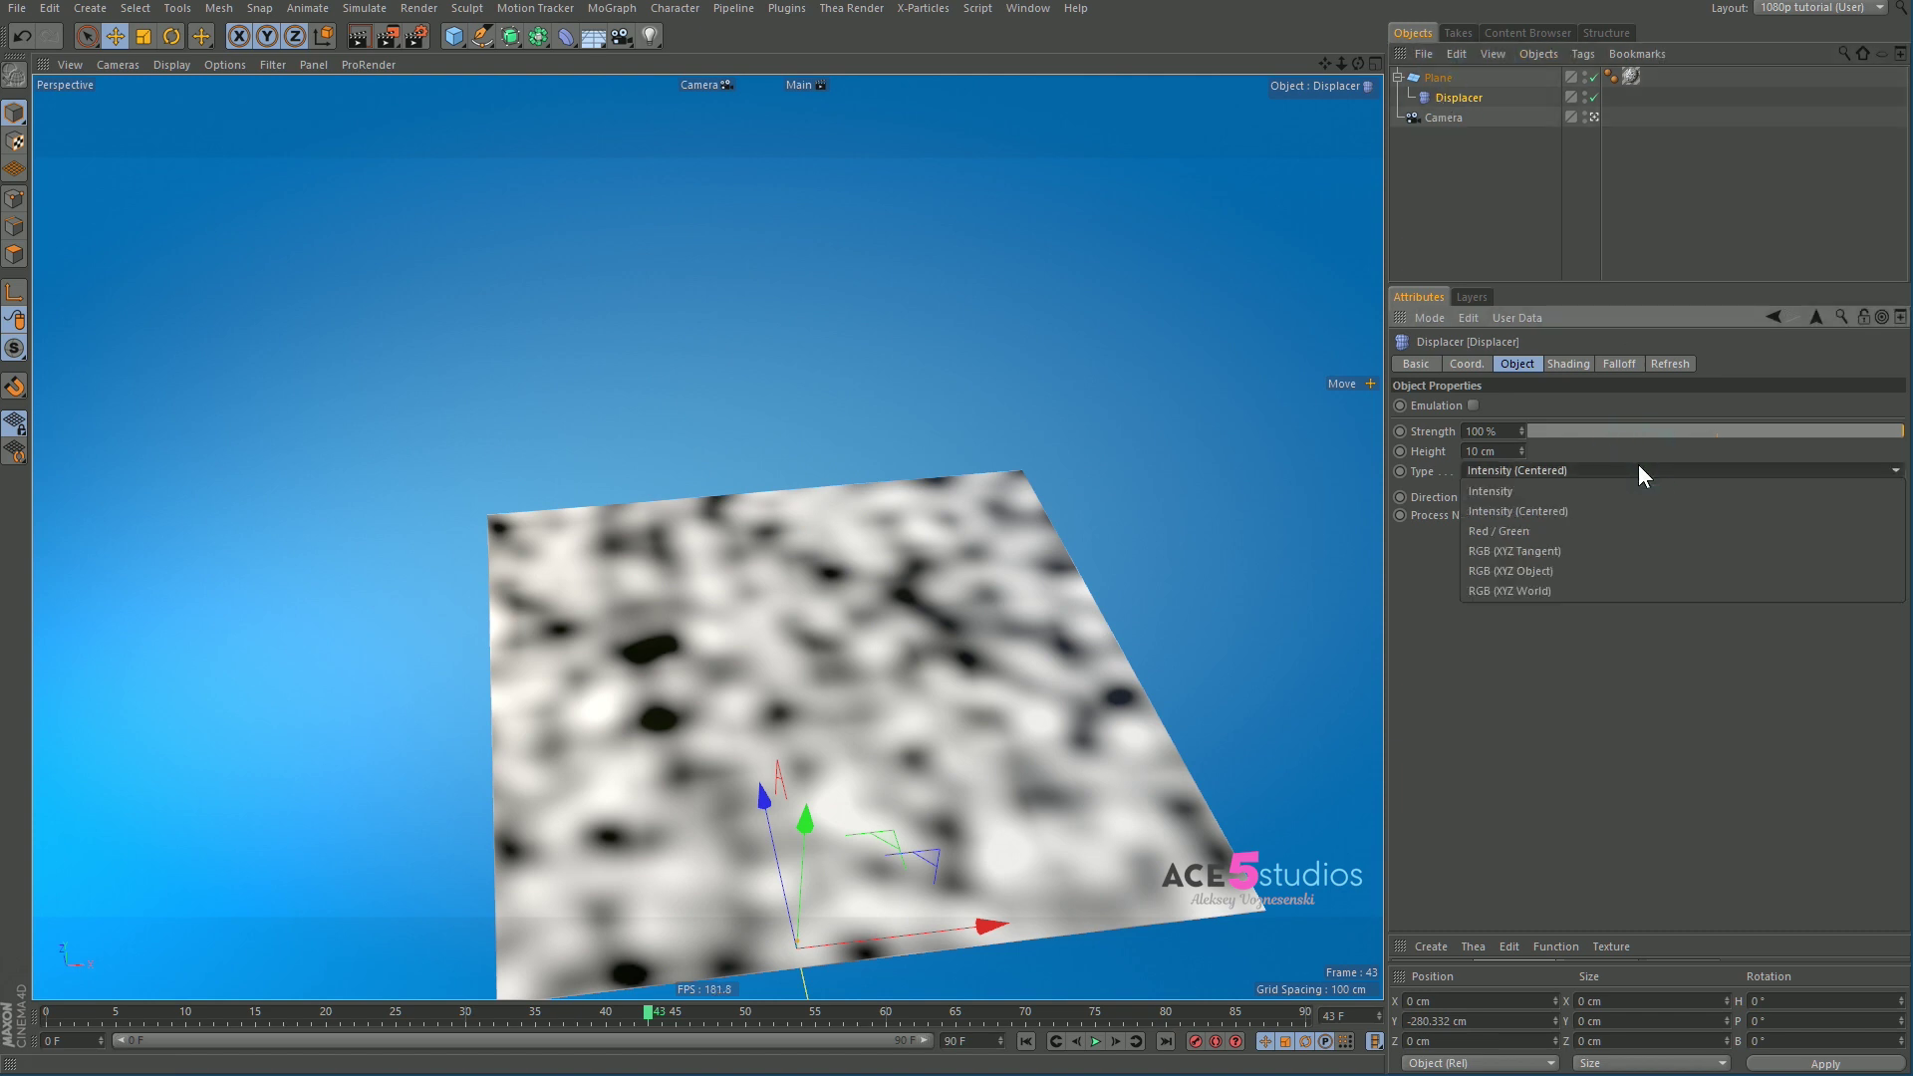
pyautogui.click(1638, 470)
# Step: Drag the Plane's texture tag into the Displacer's Shading shader field and view the bumpy result
pyautogui.click(1524, 365)
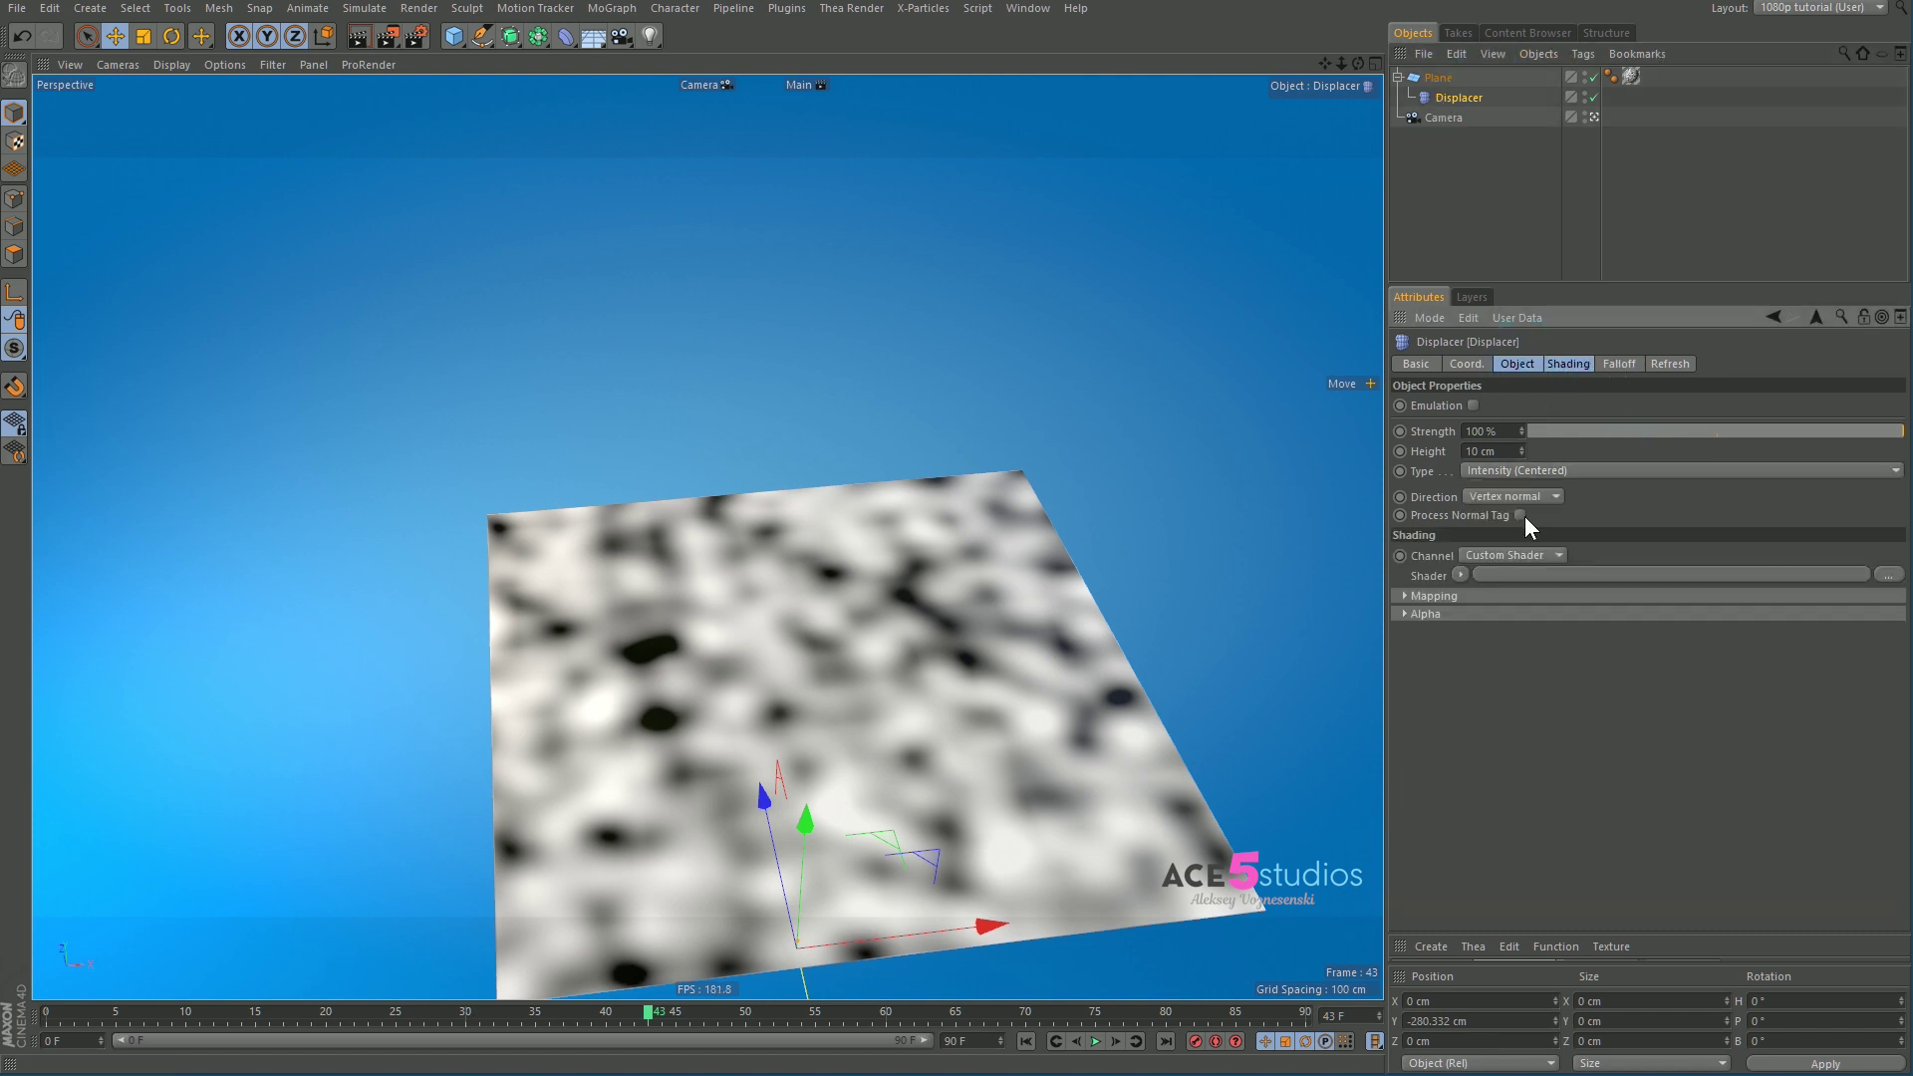
pyautogui.click(1493, 547)
pyautogui.click(1514, 554)
pyautogui.click(1462, 575)
pyautogui.click(1466, 576)
pyautogui.click(1554, 556)
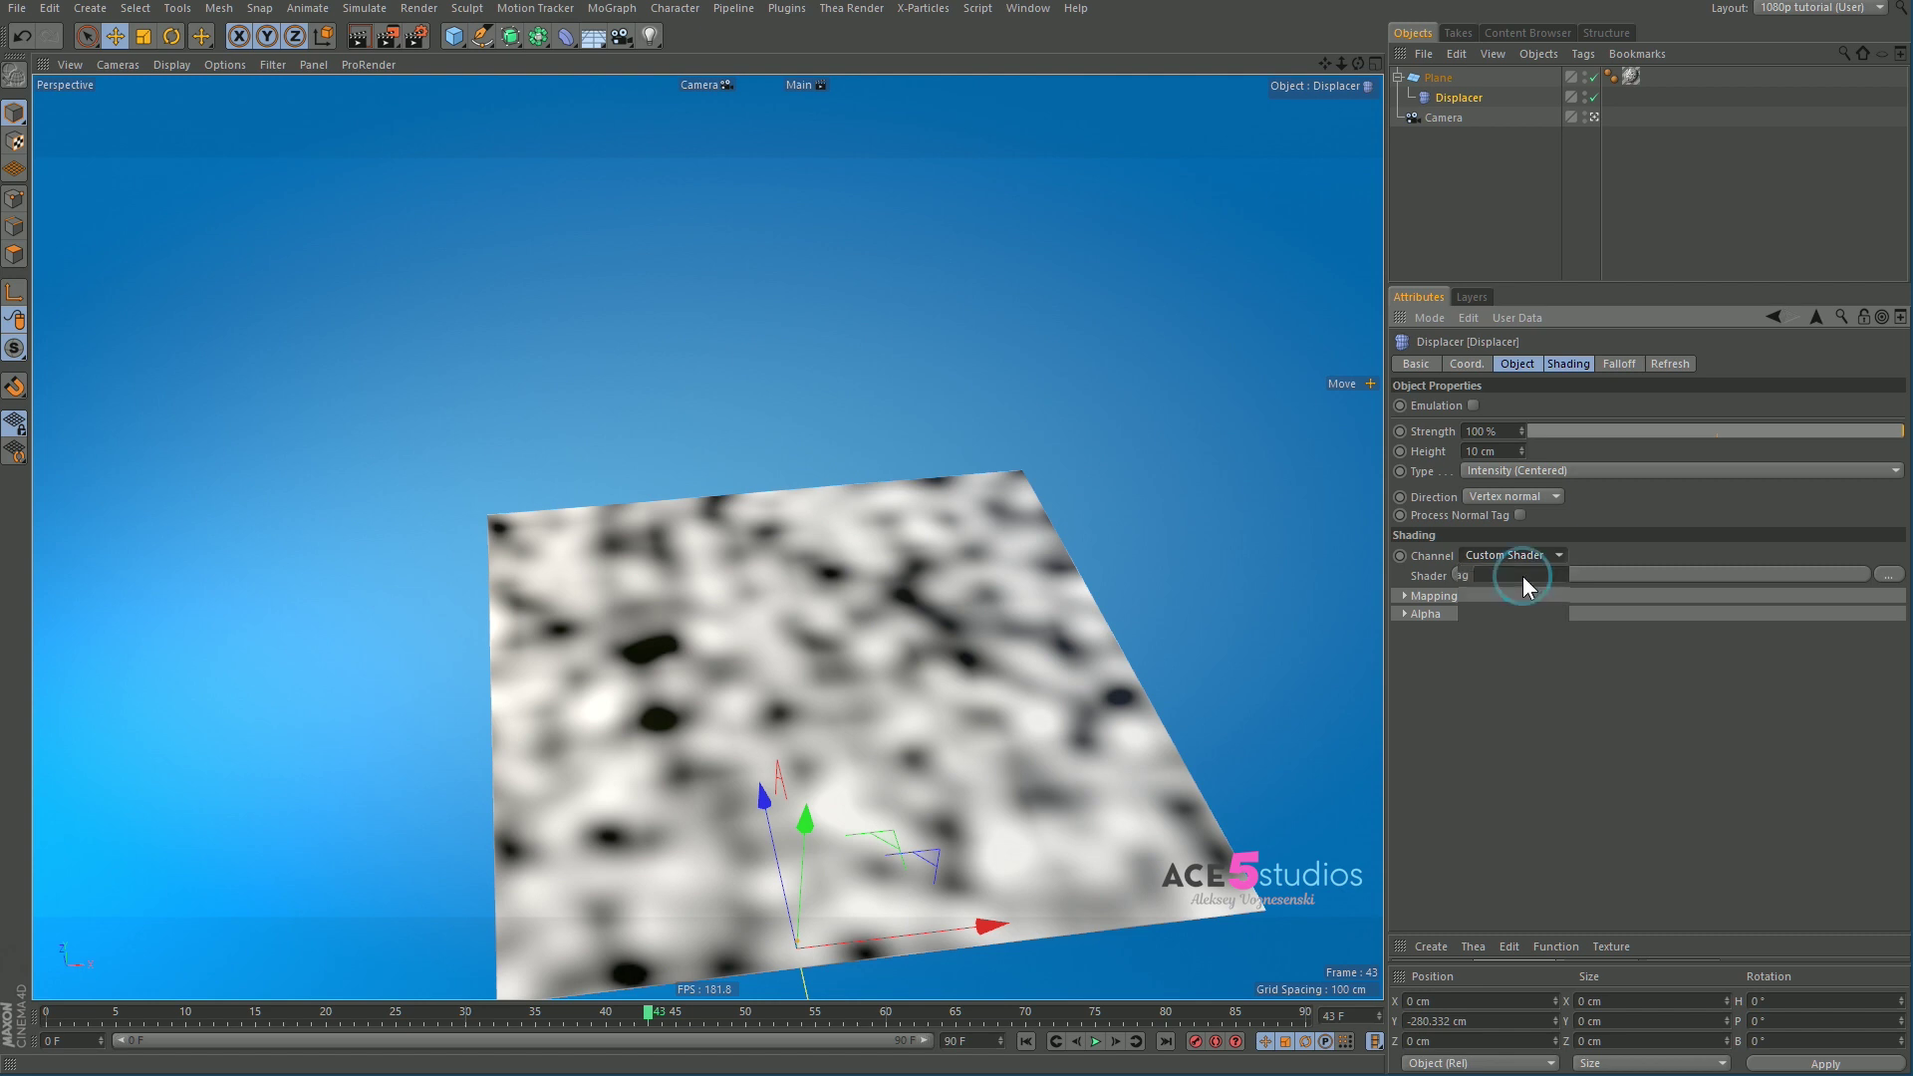
pyautogui.moveTo(1636, 76); pyautogui.dragTo(1642, 588)
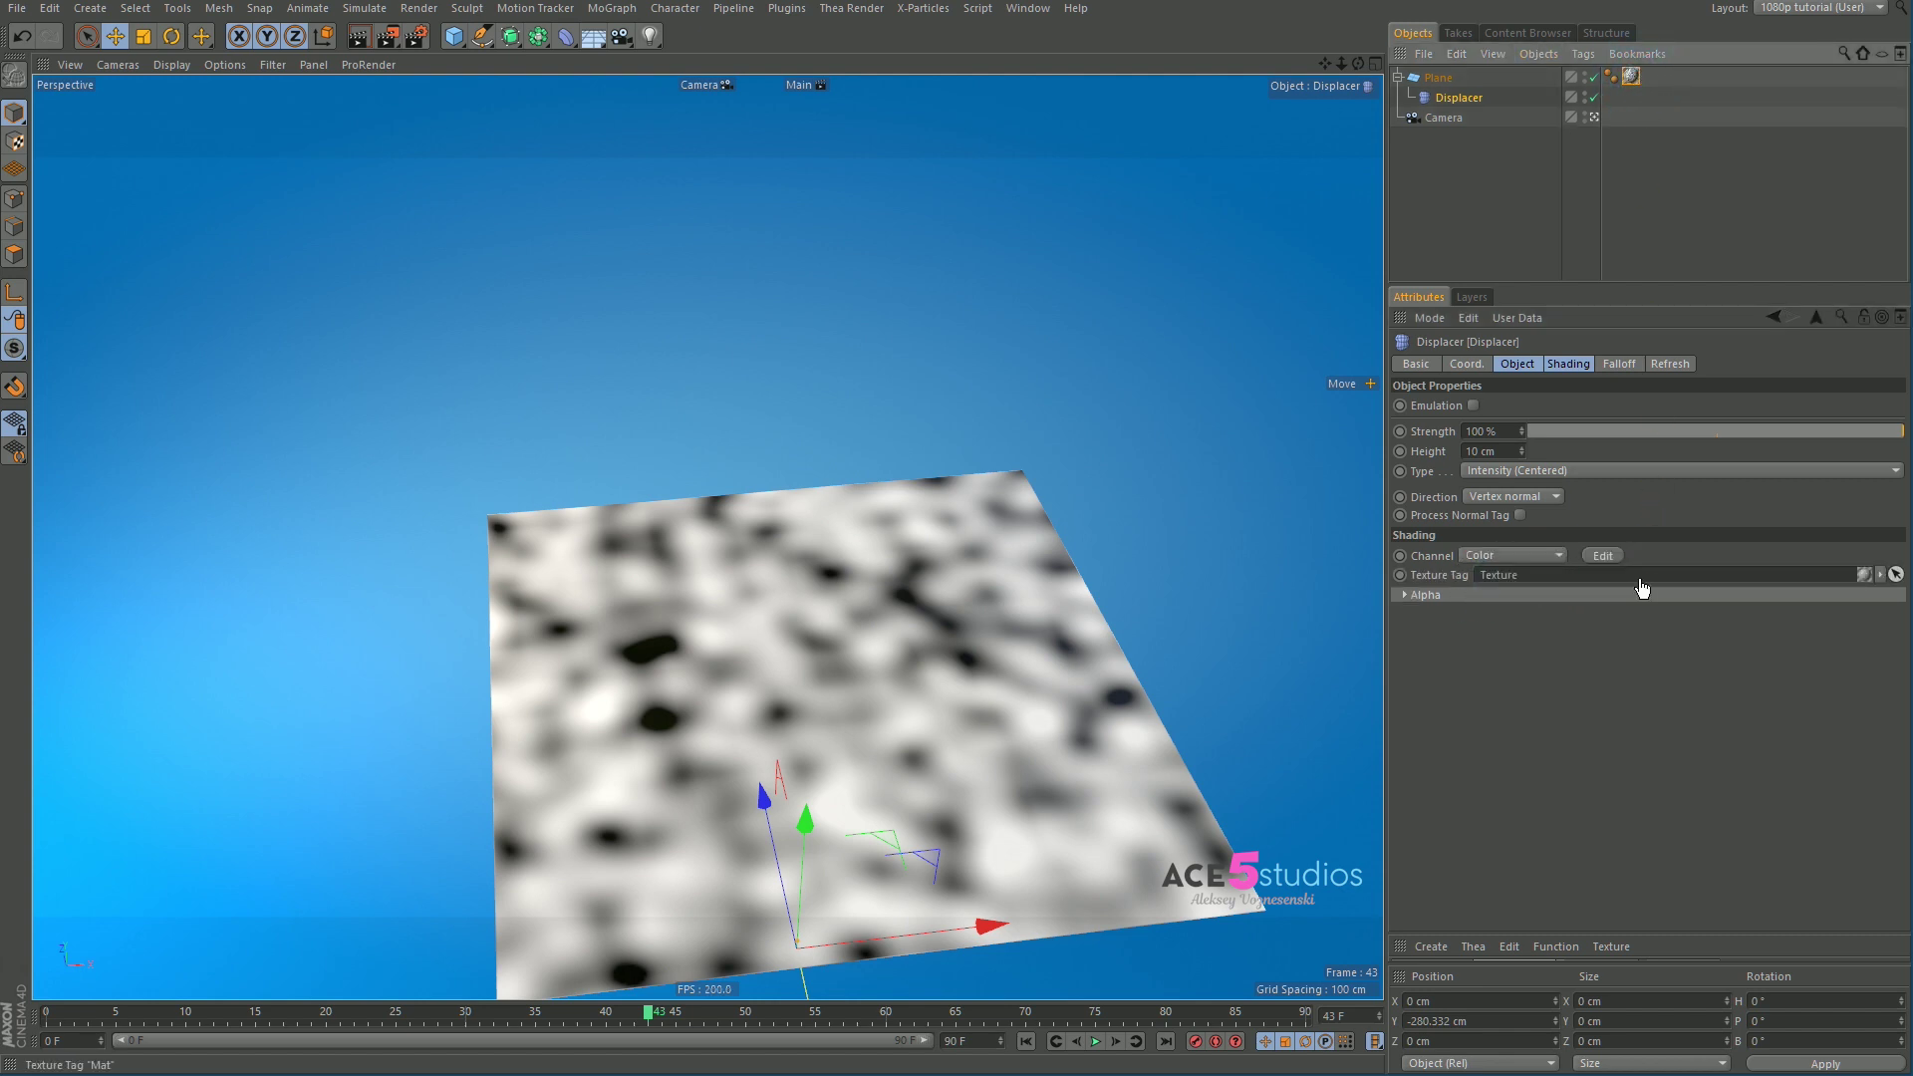
pyautogui.keyDown('alt'); pyautogui.moveTo(1006, 488); pyautogui.dragTo(747, 703); pyautogui.keyUp('alt')
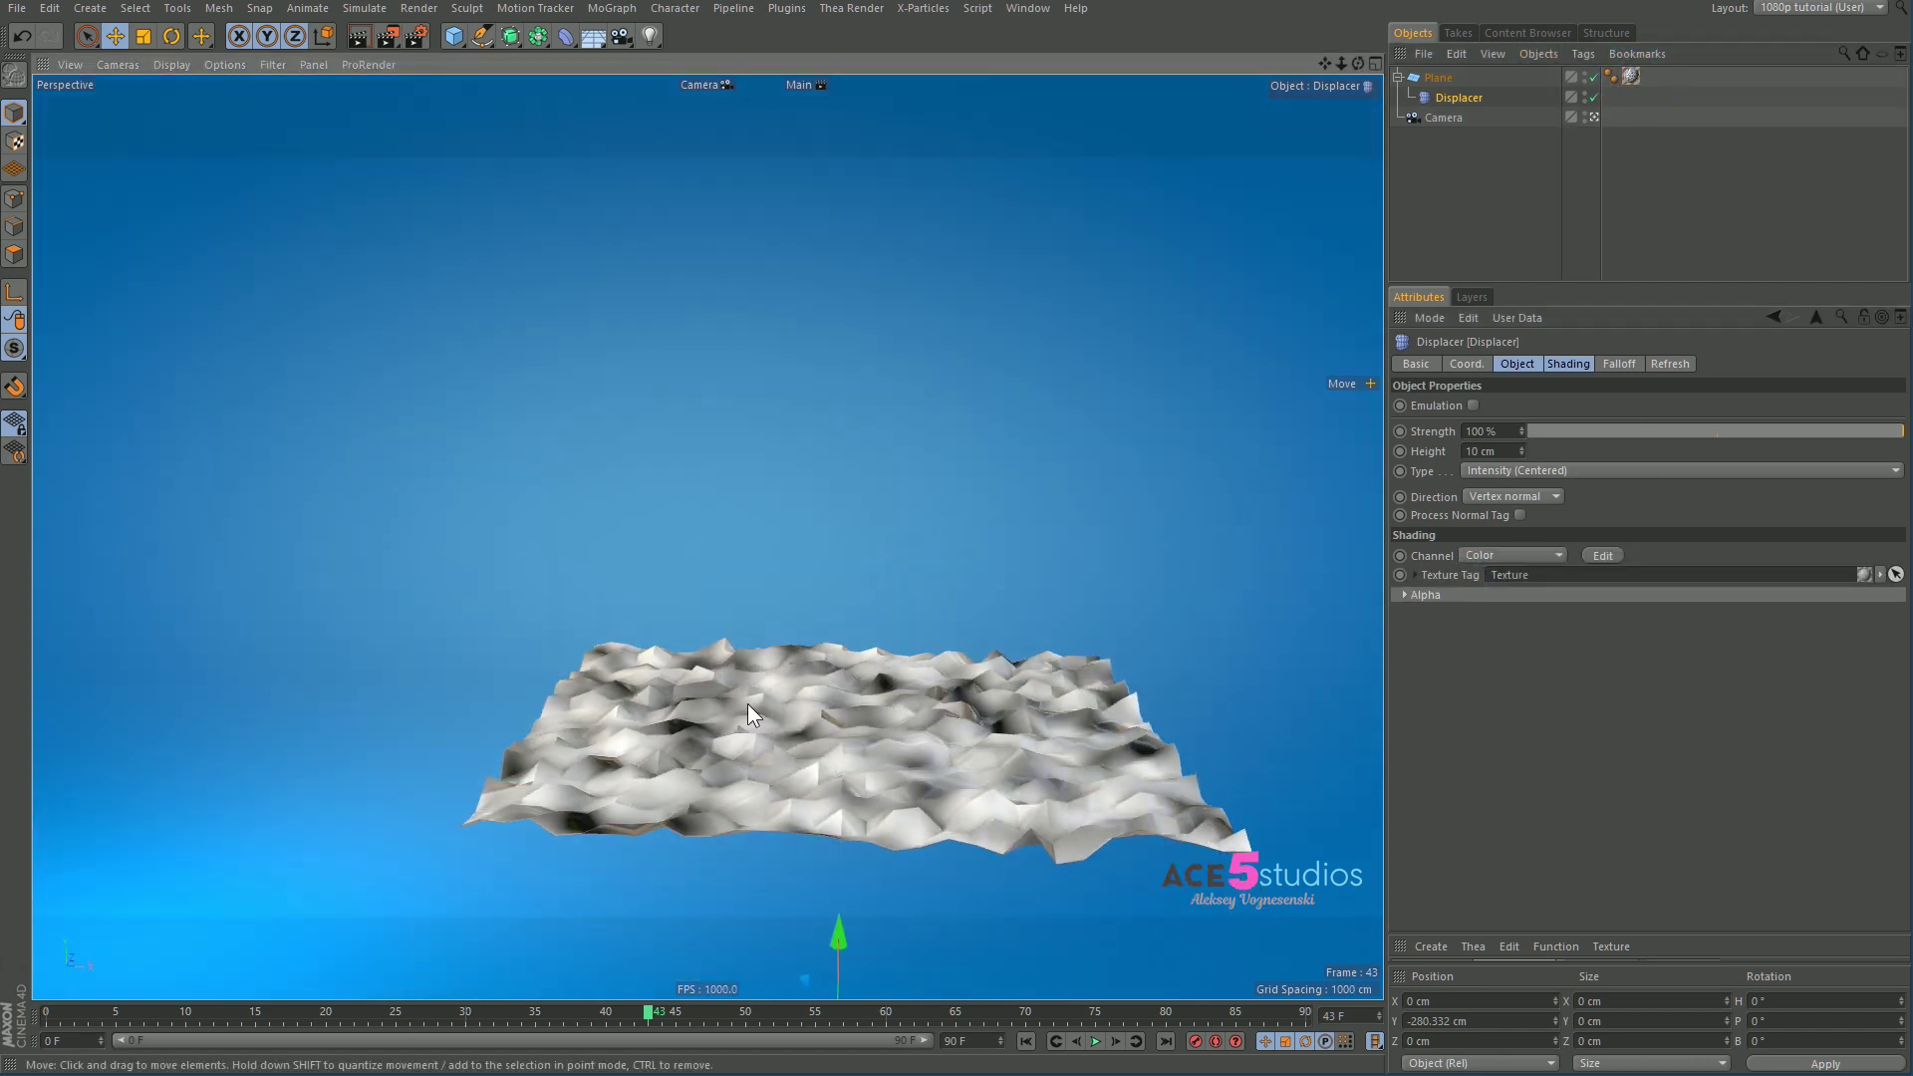
# Step: Set the plane material's Noise shader Space to UV (2D) for rounded terrain
pyautogui.click(1440, 79)
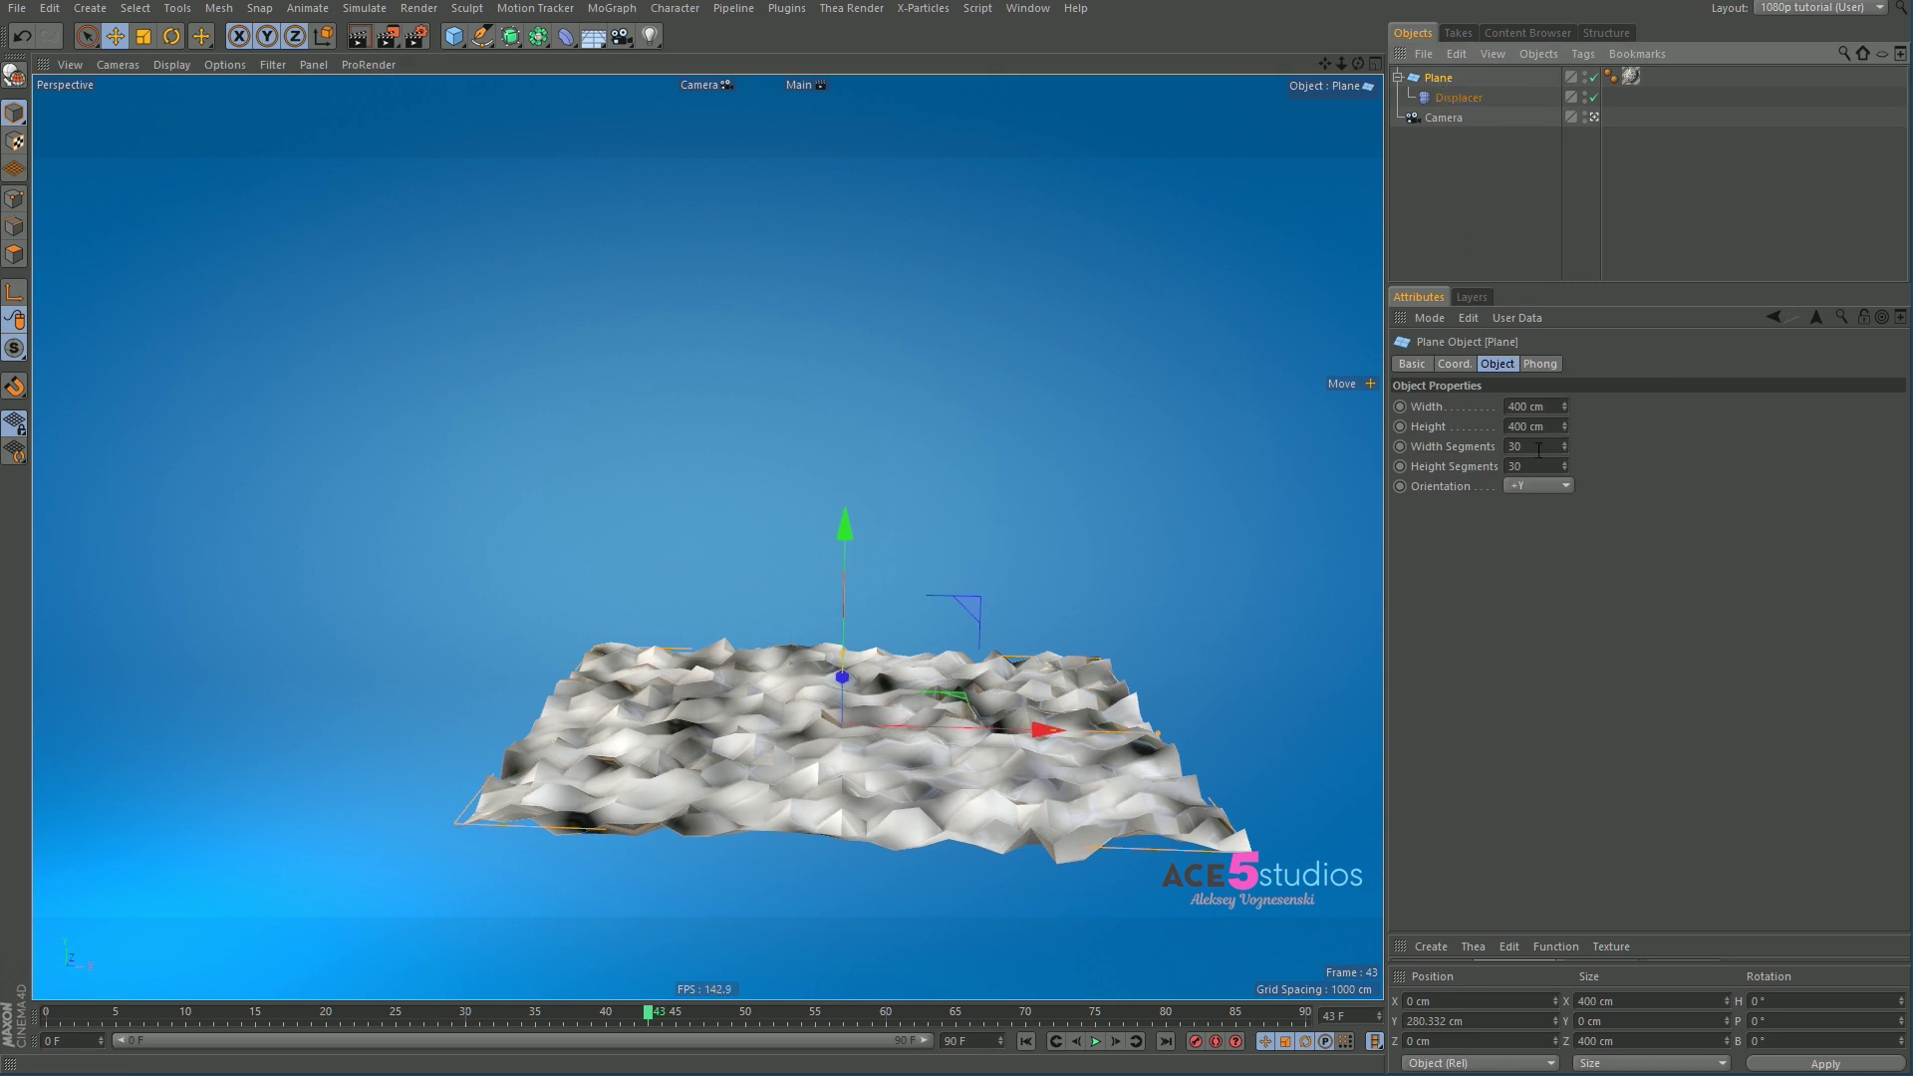
pyautogui.click(1539, 448)
pyautogui.click(1445, 98)
pyautogui.click(1631, 75)
pyautogui.click(1530, 692)
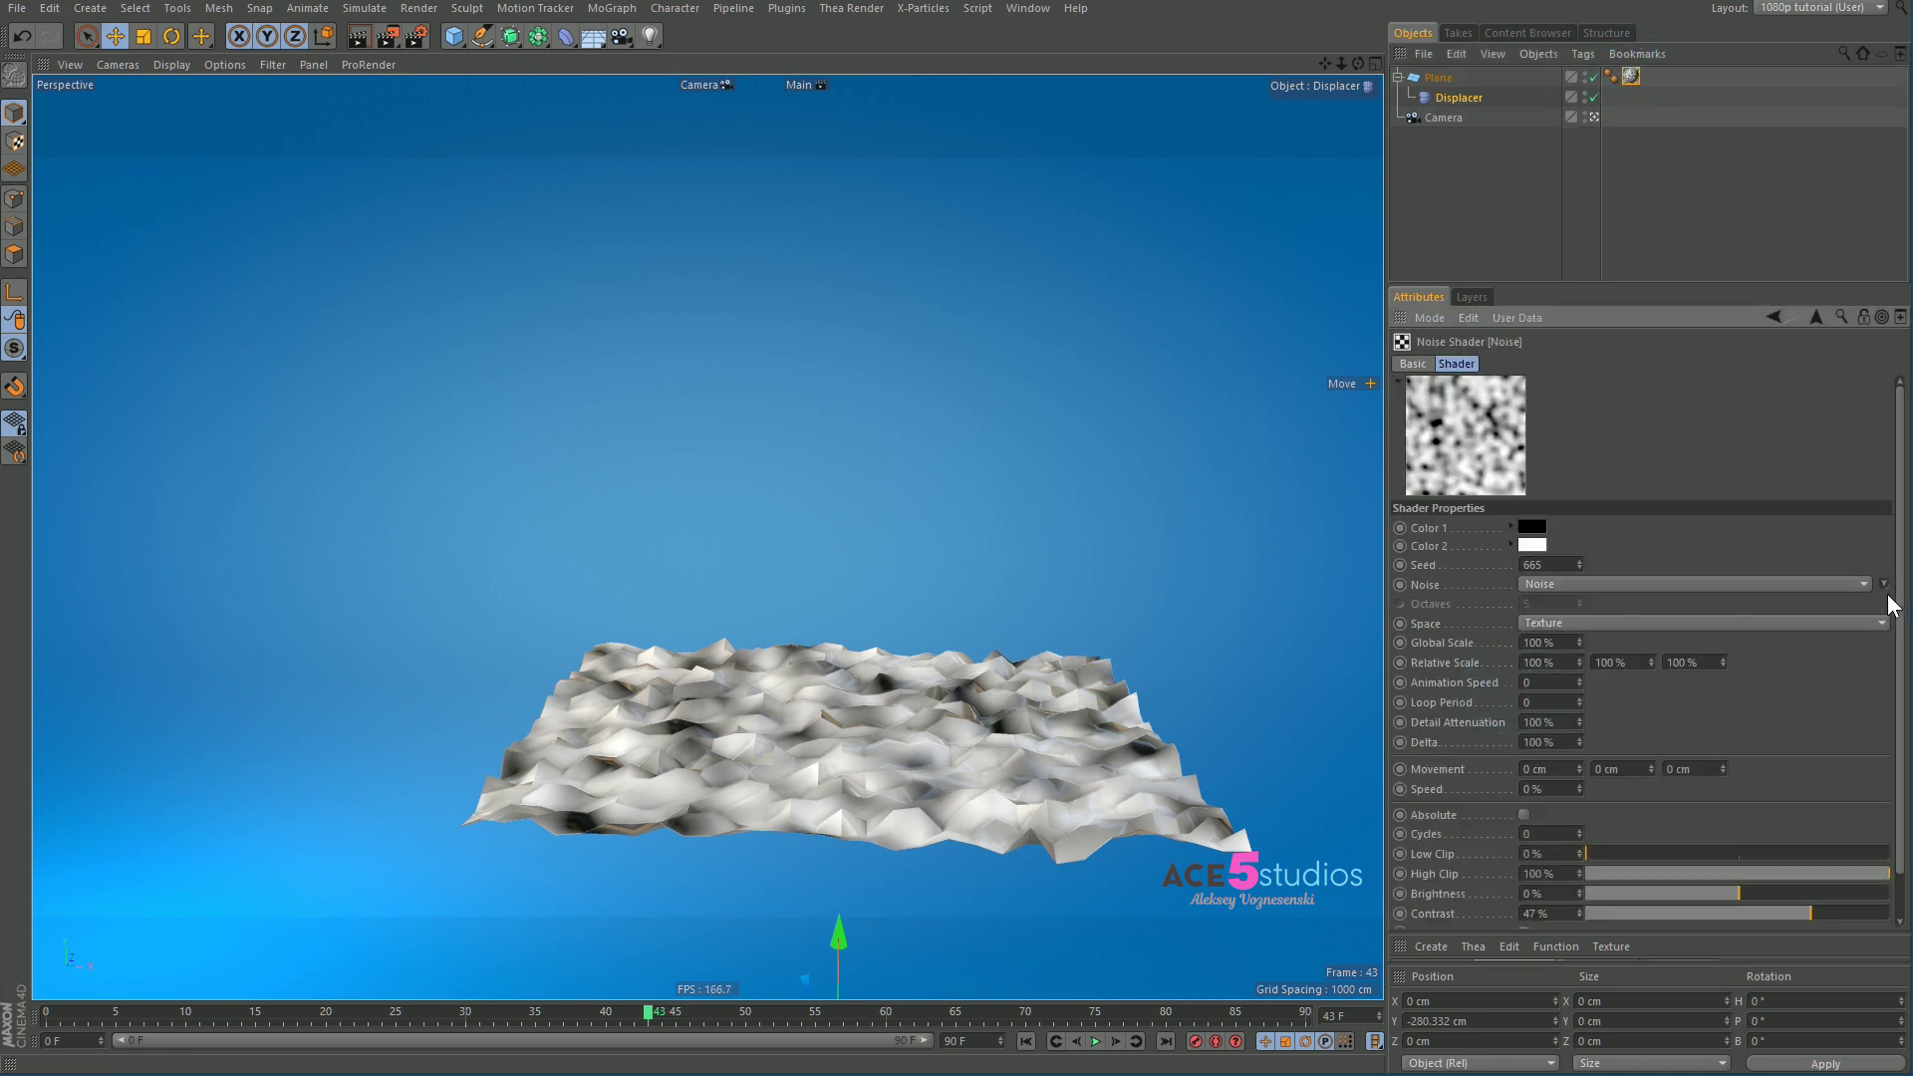
pyautogui.click(1881, 624)
pyautogui.click(1764, 642)
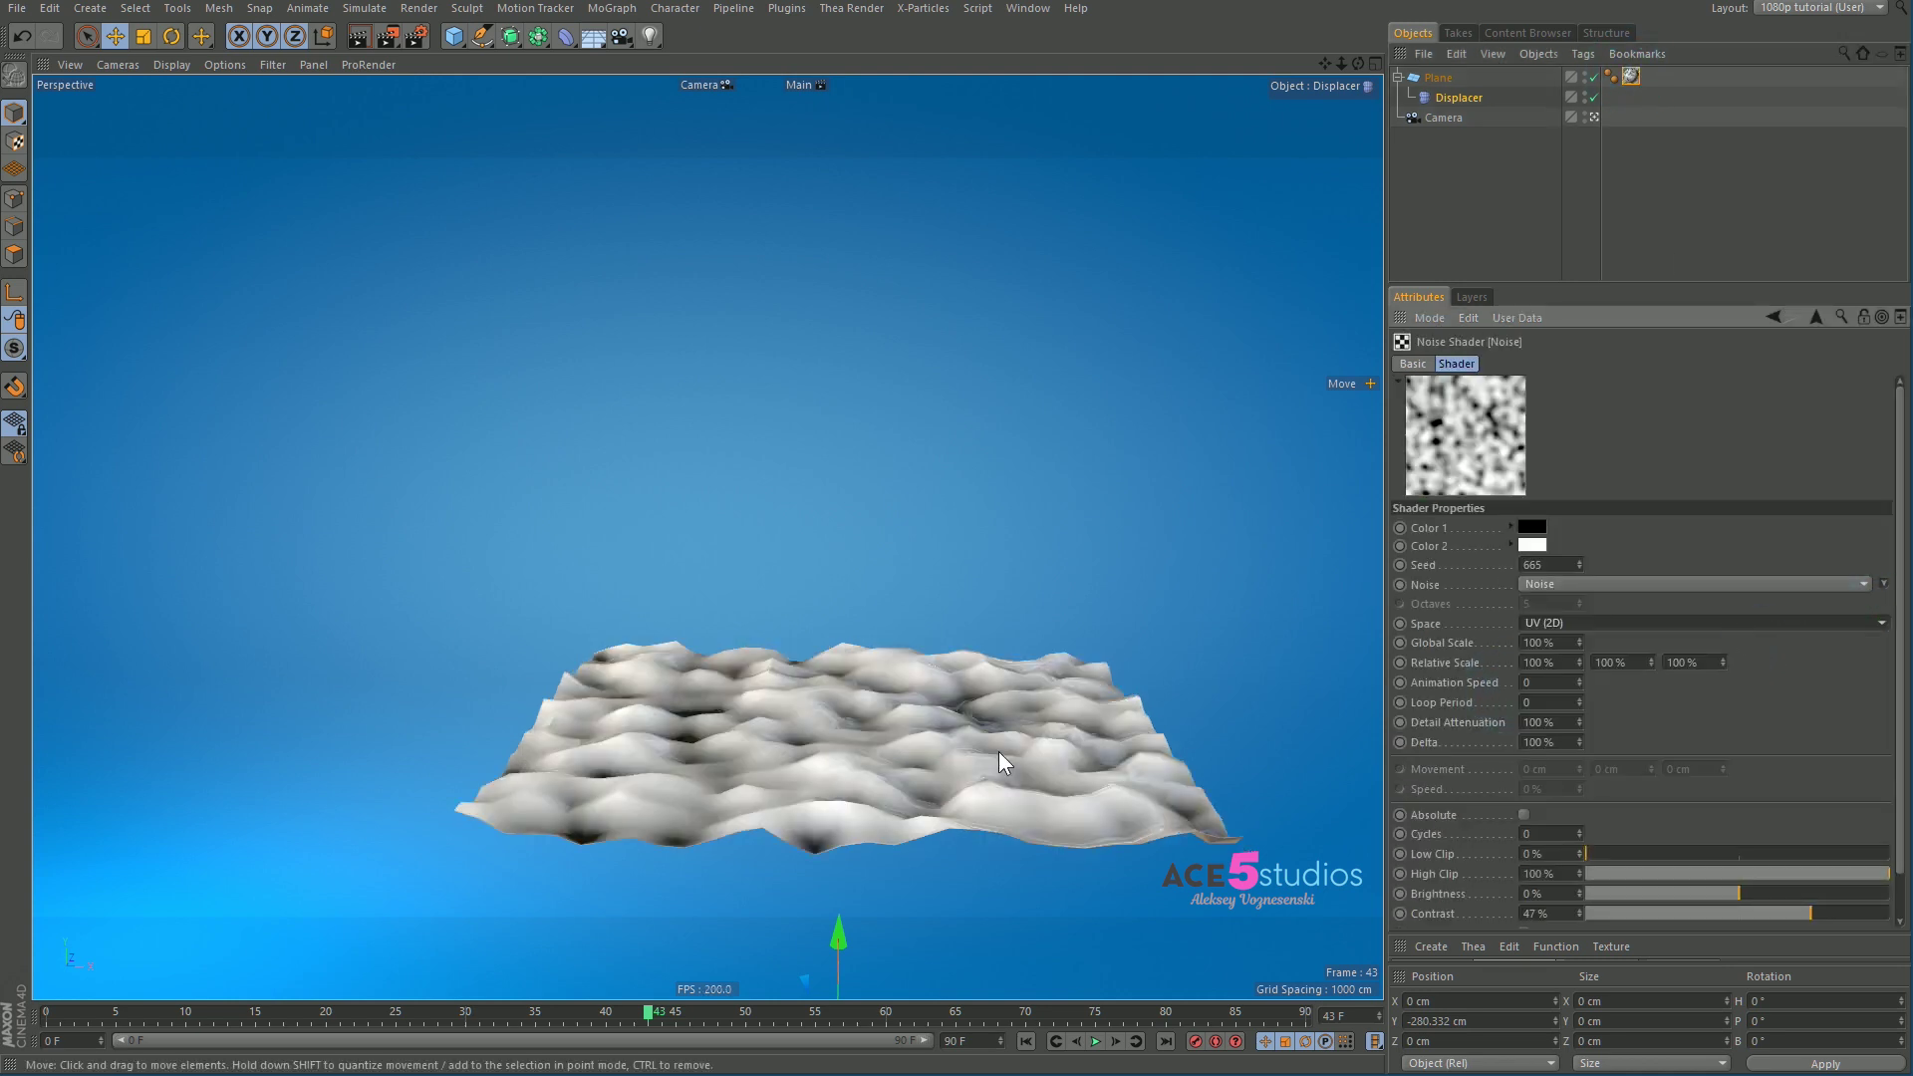
pyautogui.keyDown('alt'); pyautogui.moveTo(998, 751); pyautogui.dragTo(555, 662); pyautogui.keyUp('alt')
pyautogui.keyDown('alt'); pyautogui.moveTo(624, 726); pyautogui.dragTo(620, 590); pyautogui.keyUp('alt')
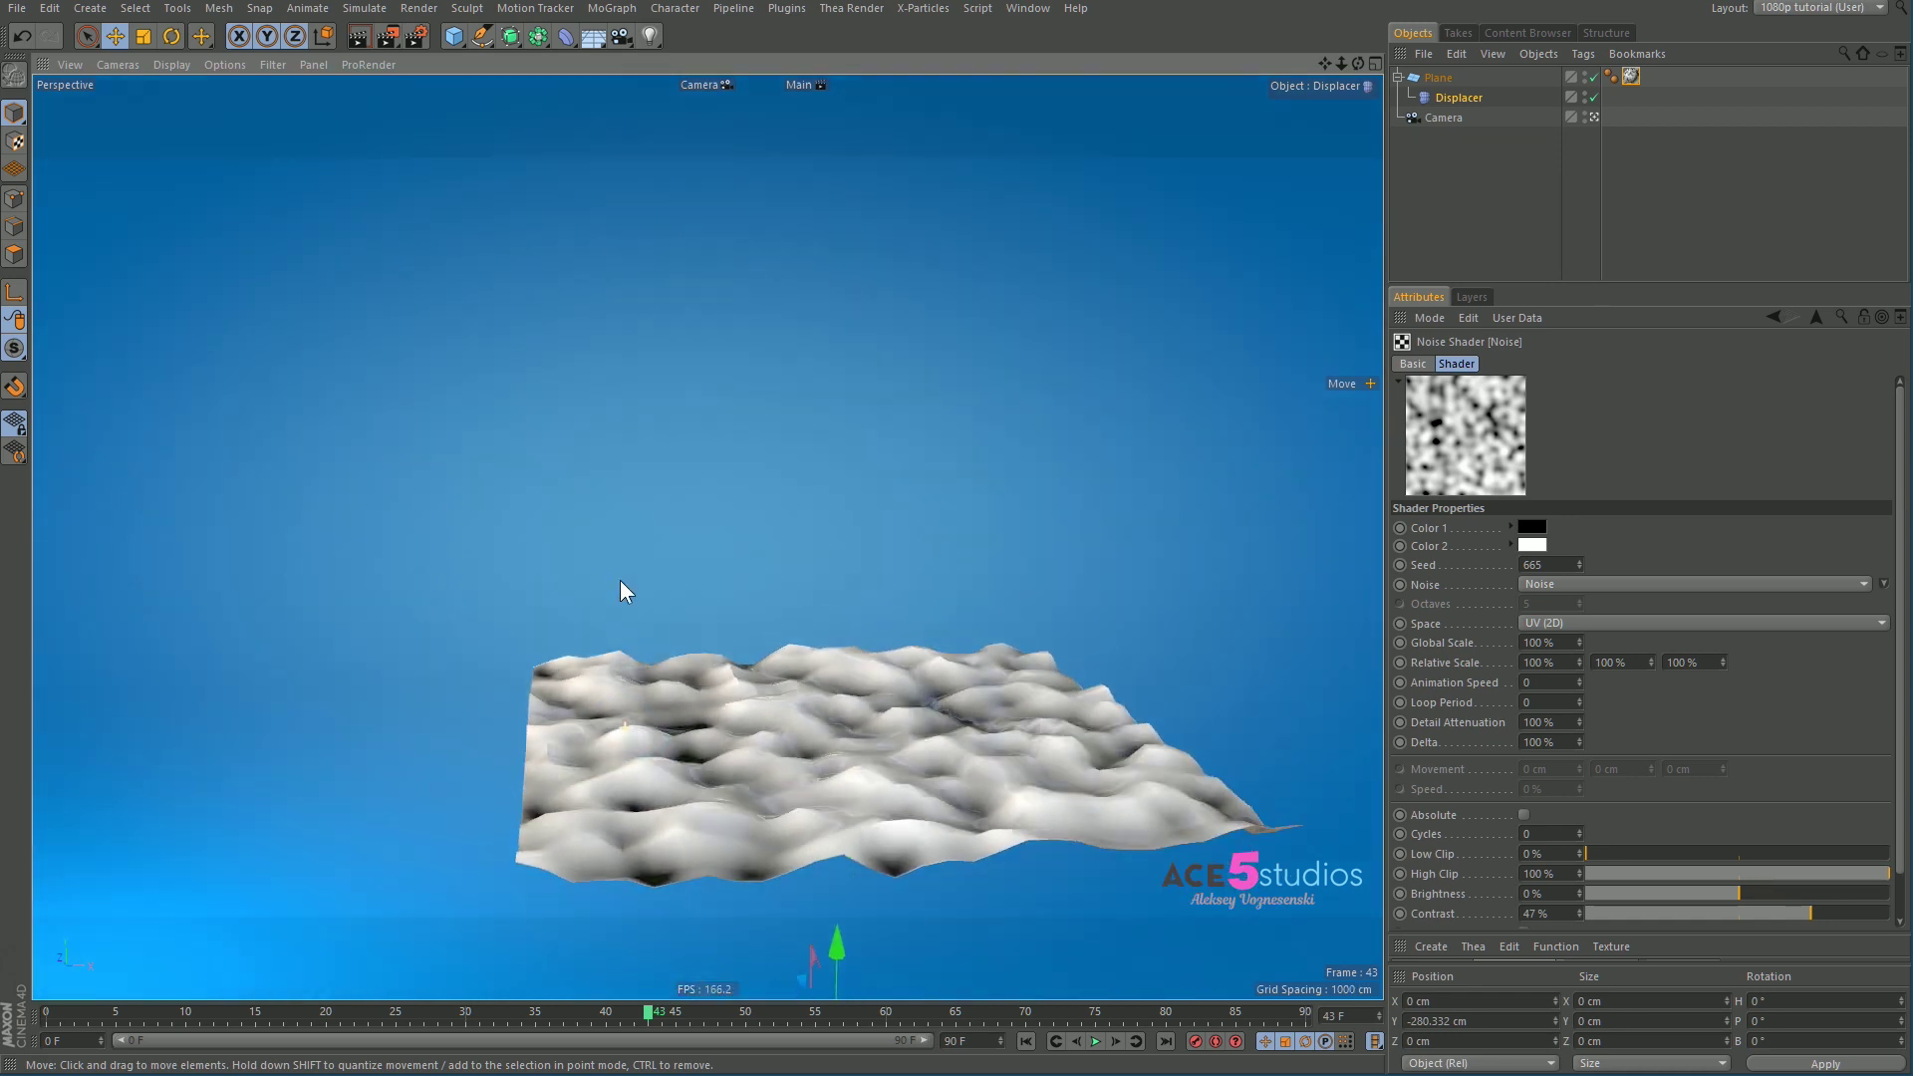
pyautogui.keyDown('alt'); pyautogui.moveTo(807, 735); pyautogui.dragTo(841, 784); pyautogui.keyUp('alt')
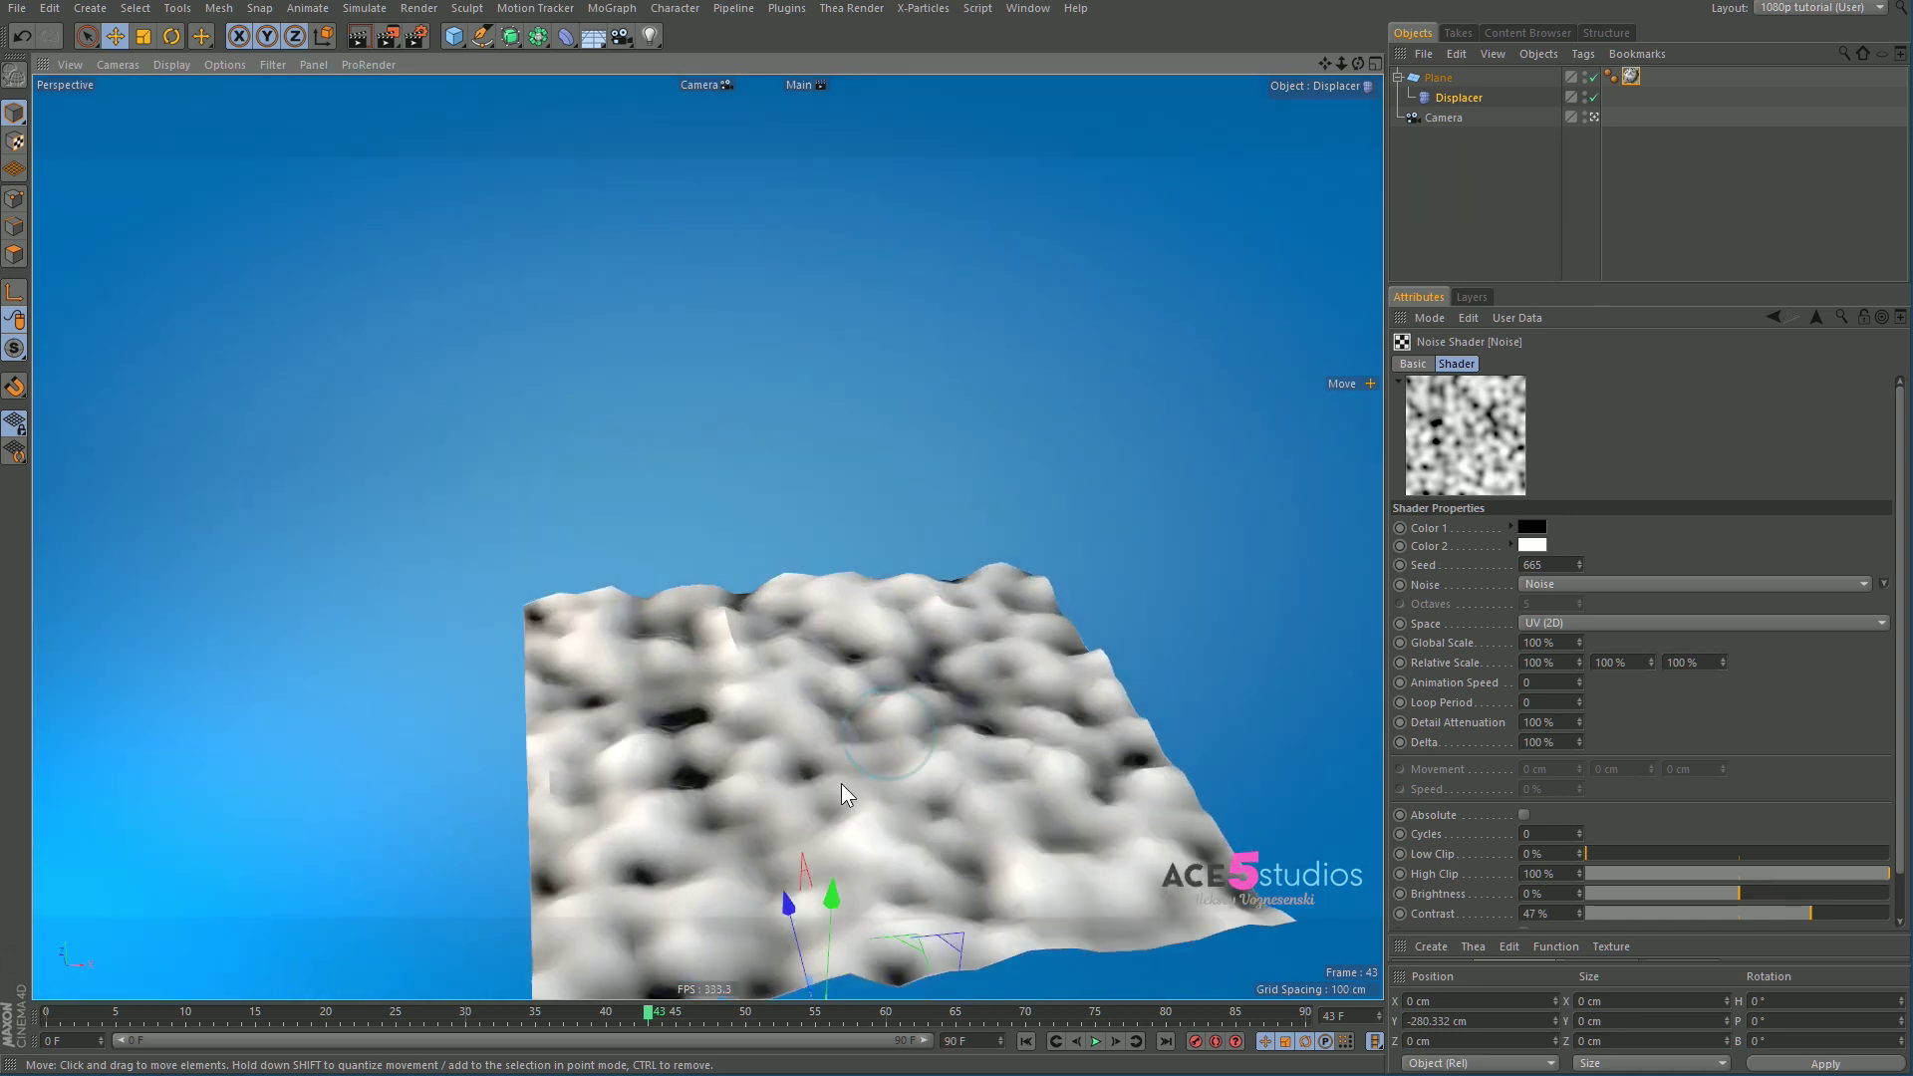
# Step: Raise the Displacer Height to 49 cm and orbit to inspect the terrain
pyautogui.click(1453, 98)
pyautogui.moveTo(1521, 451); pyautogui.dragTo(1521, 413)
pyautogui.keyDown('alt'); pyautogui.moveTo(704, 779); pyautogui.dragTo(1207, 532); pyautogui.keyUp('alt')
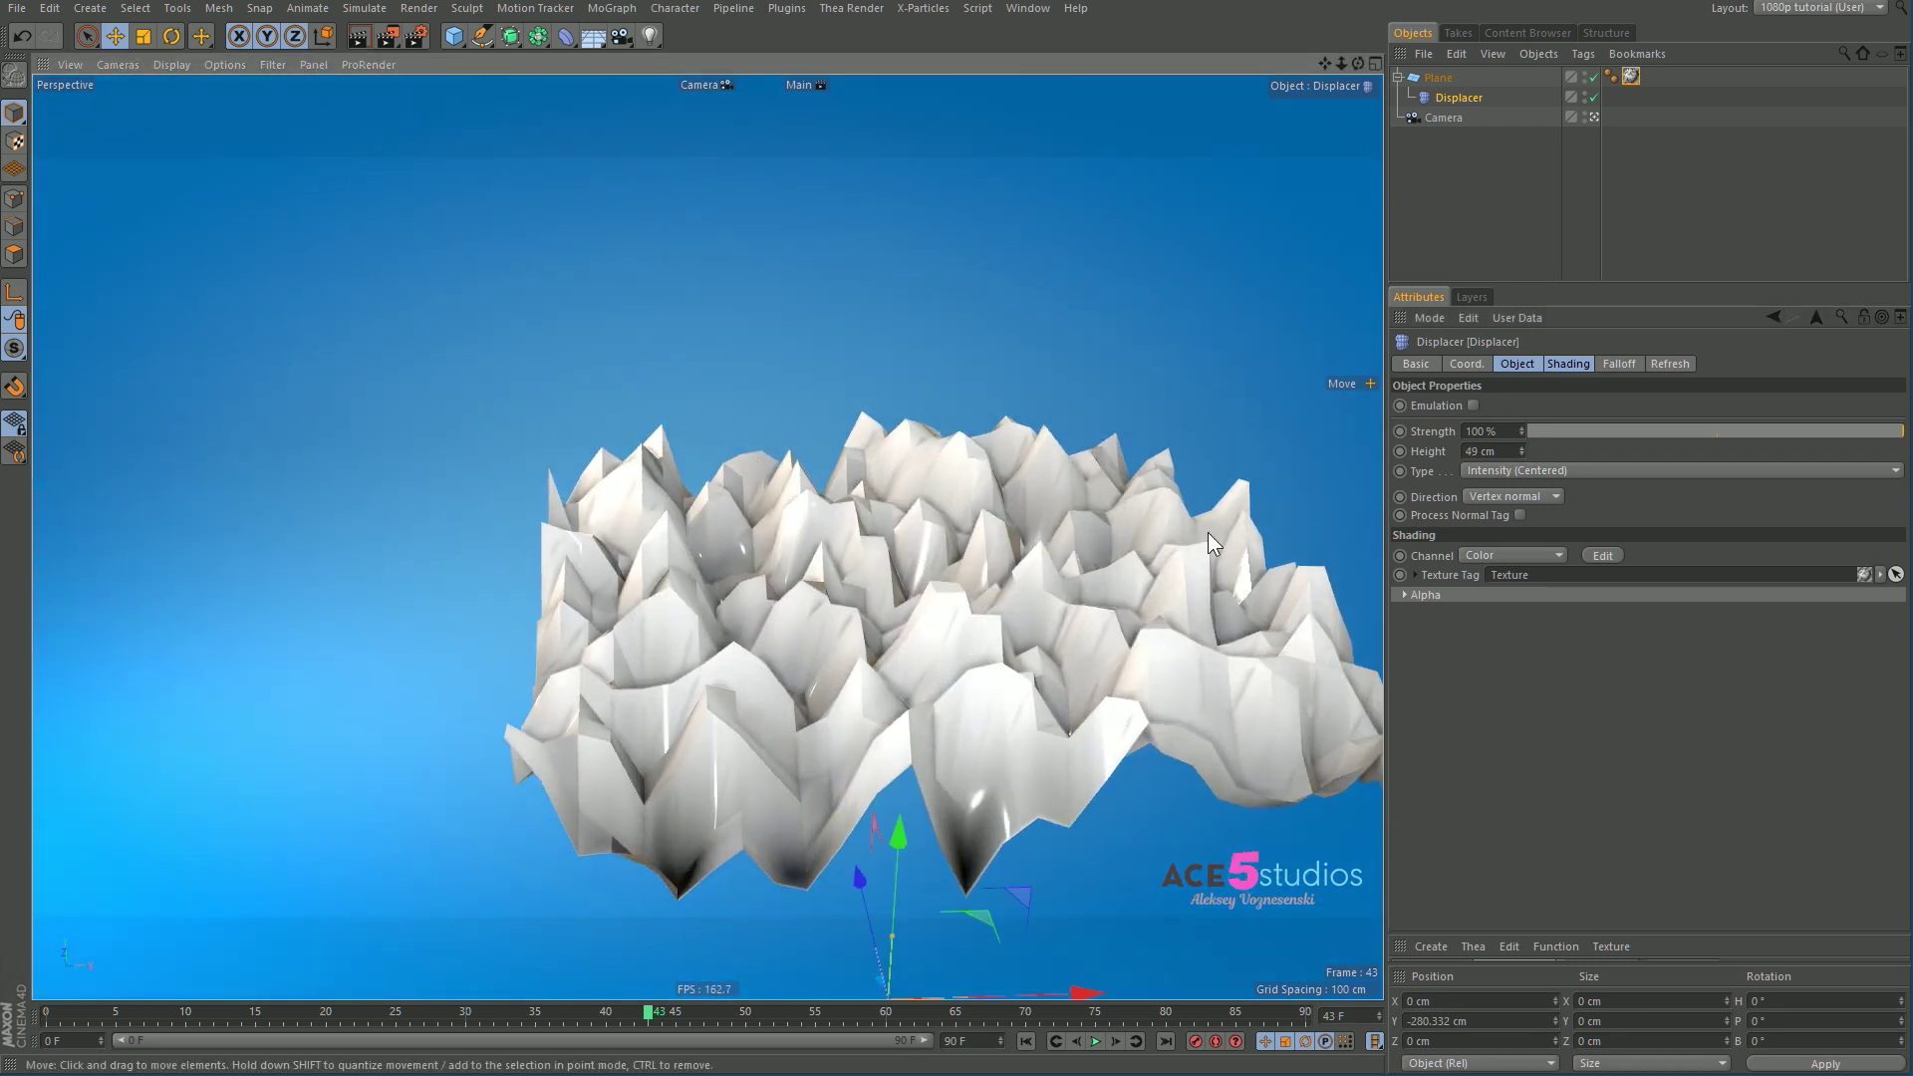
pyautogui.keyDown('alt'); pyautogui.moveTo(1034, 566); pyautogui.dragTo(1092, 299); pyautogui.keyUp('alt')
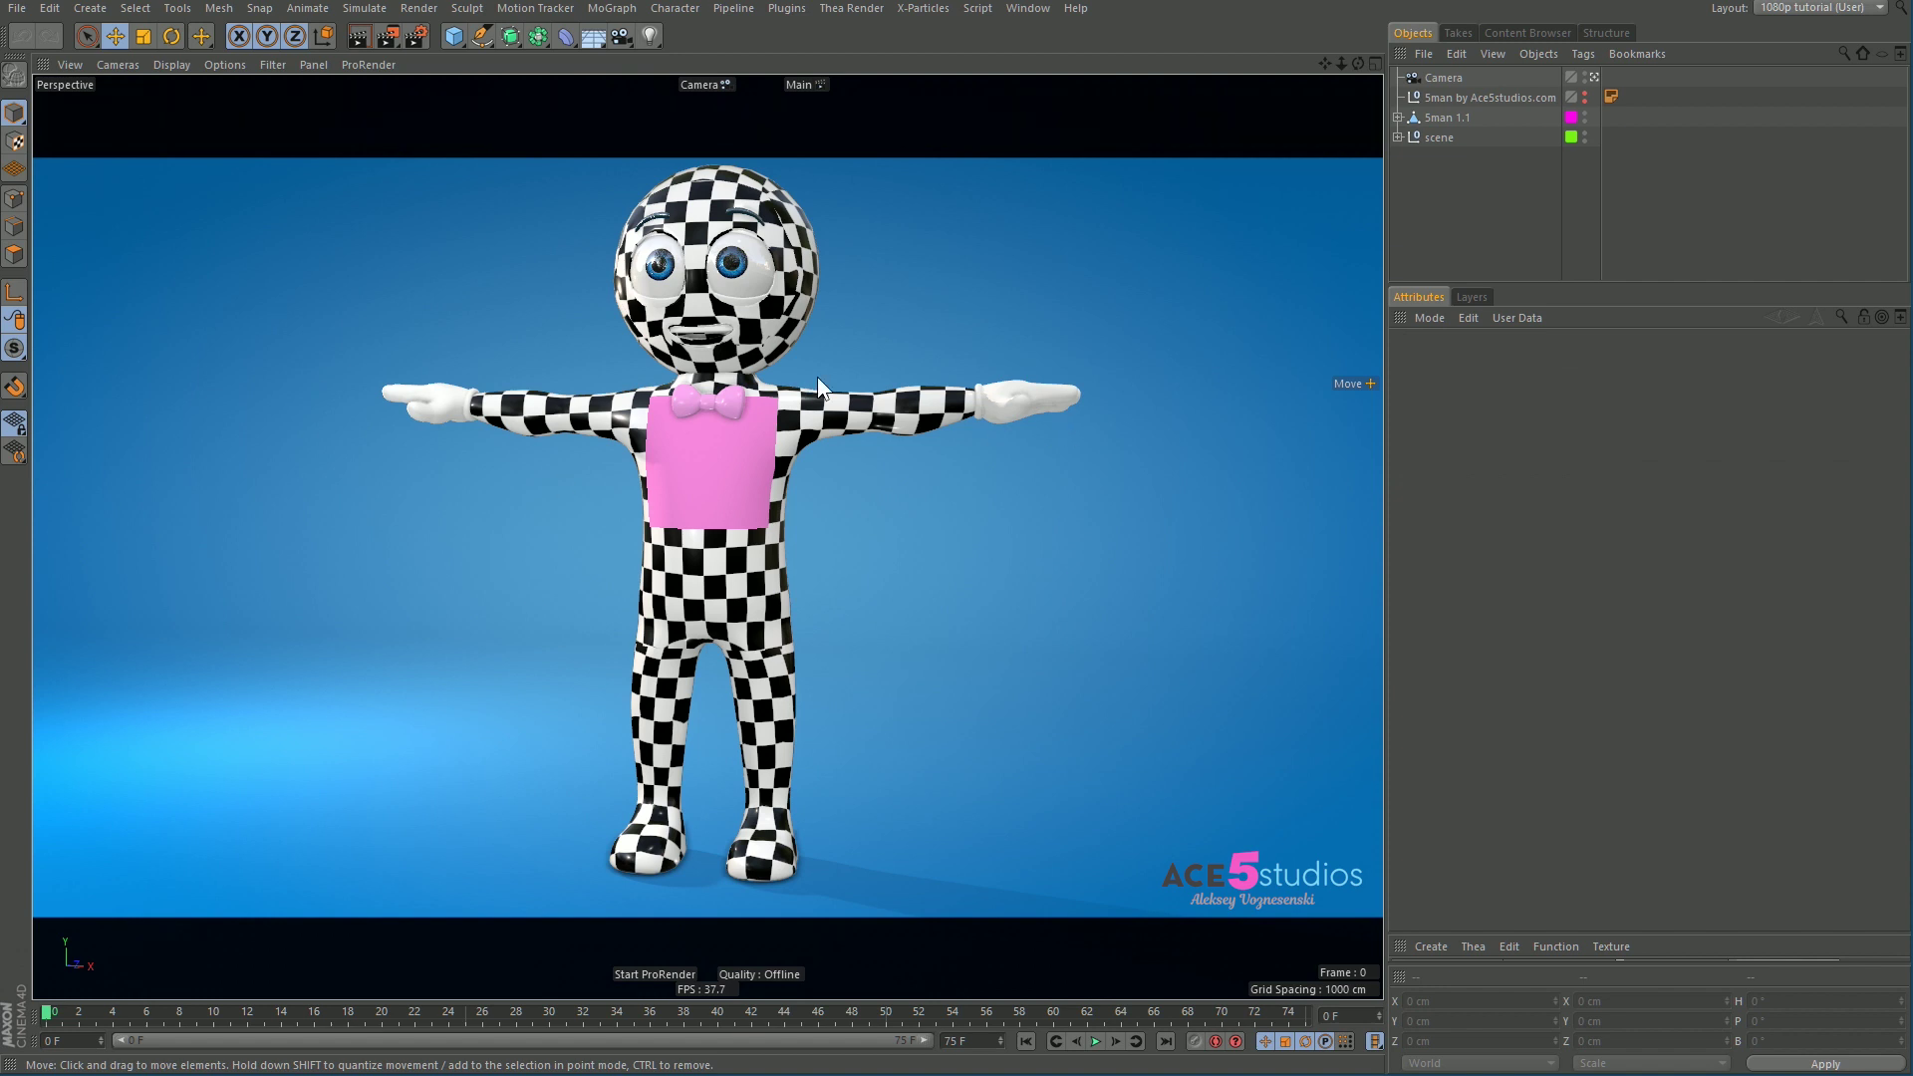
pyautogui.click(887, 405)
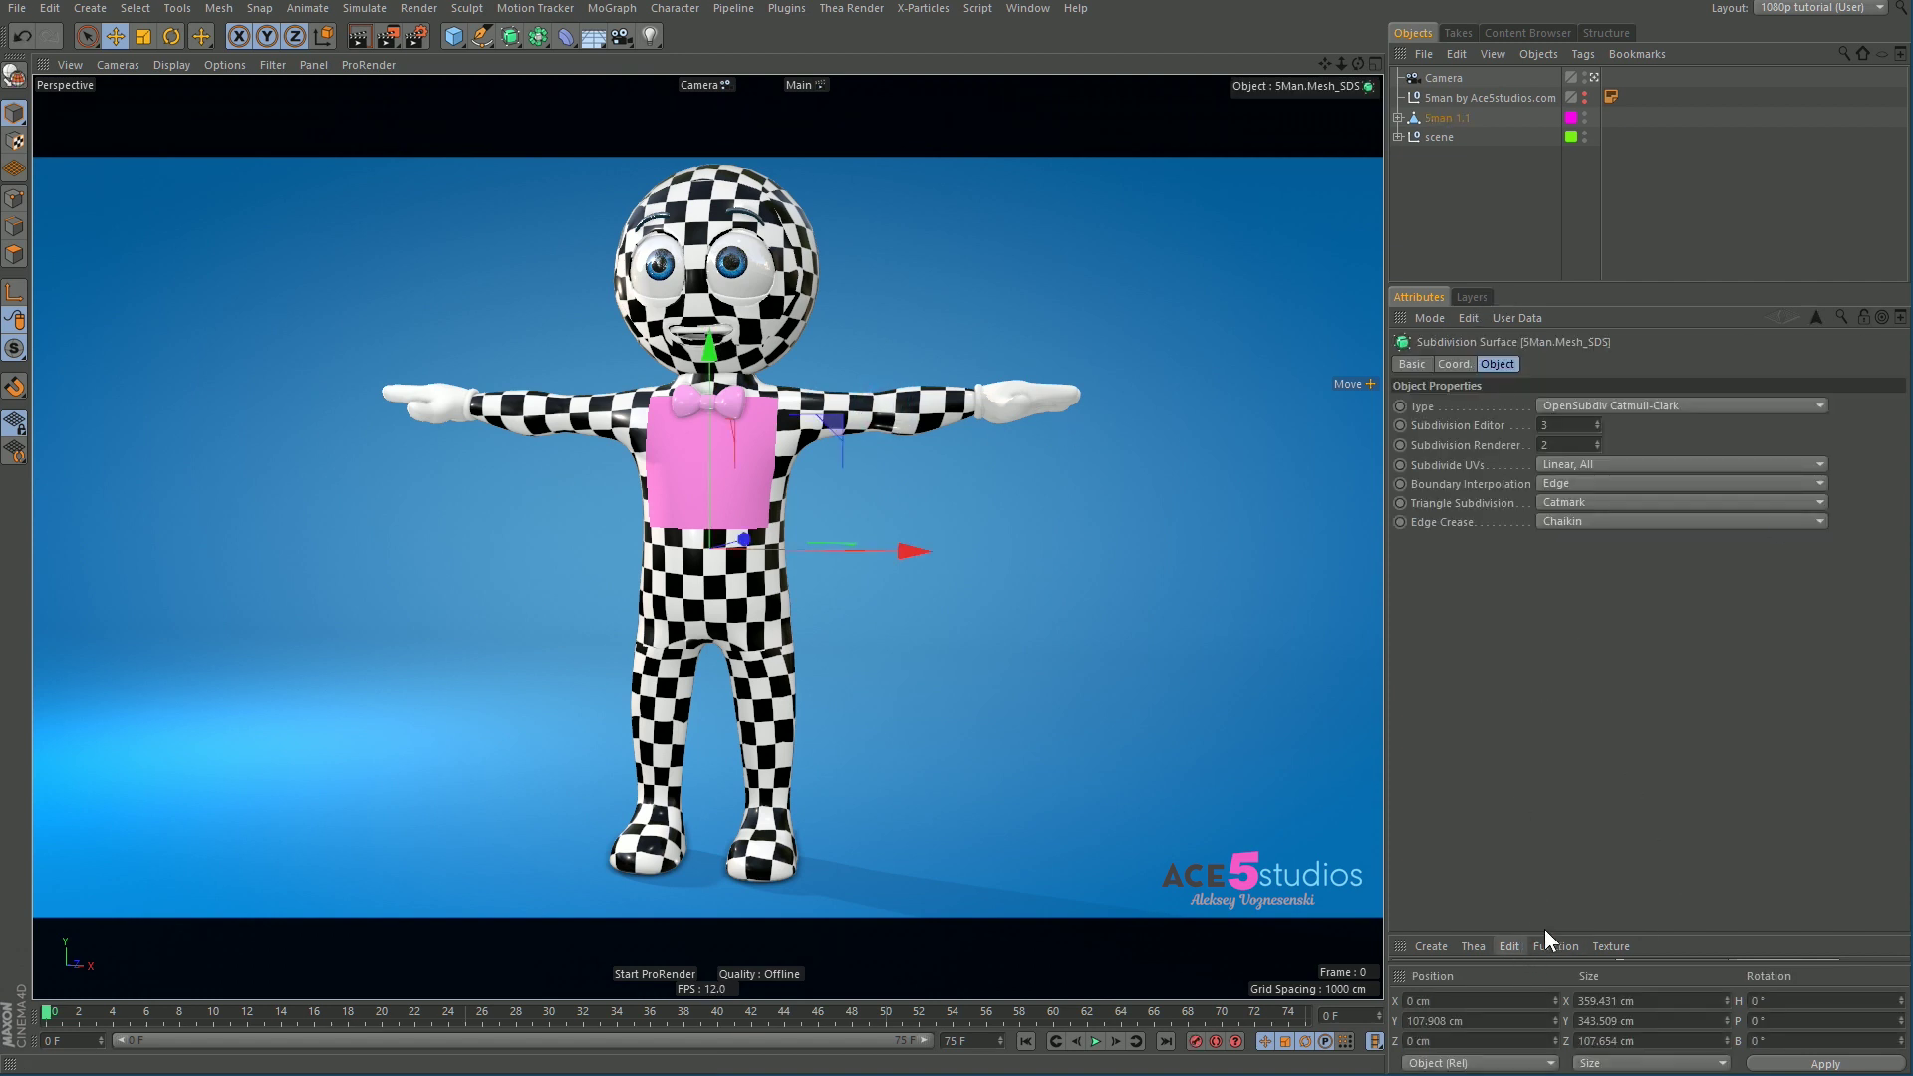
# Step: Copy the checkers material's Checkerboard colour texture into its Roughness texture and raise roughness to 43%
pyautogui.moveTo(1549, 931); pyautogui.dragTo(1567, 686)
pyautogui.click(1607, 775)
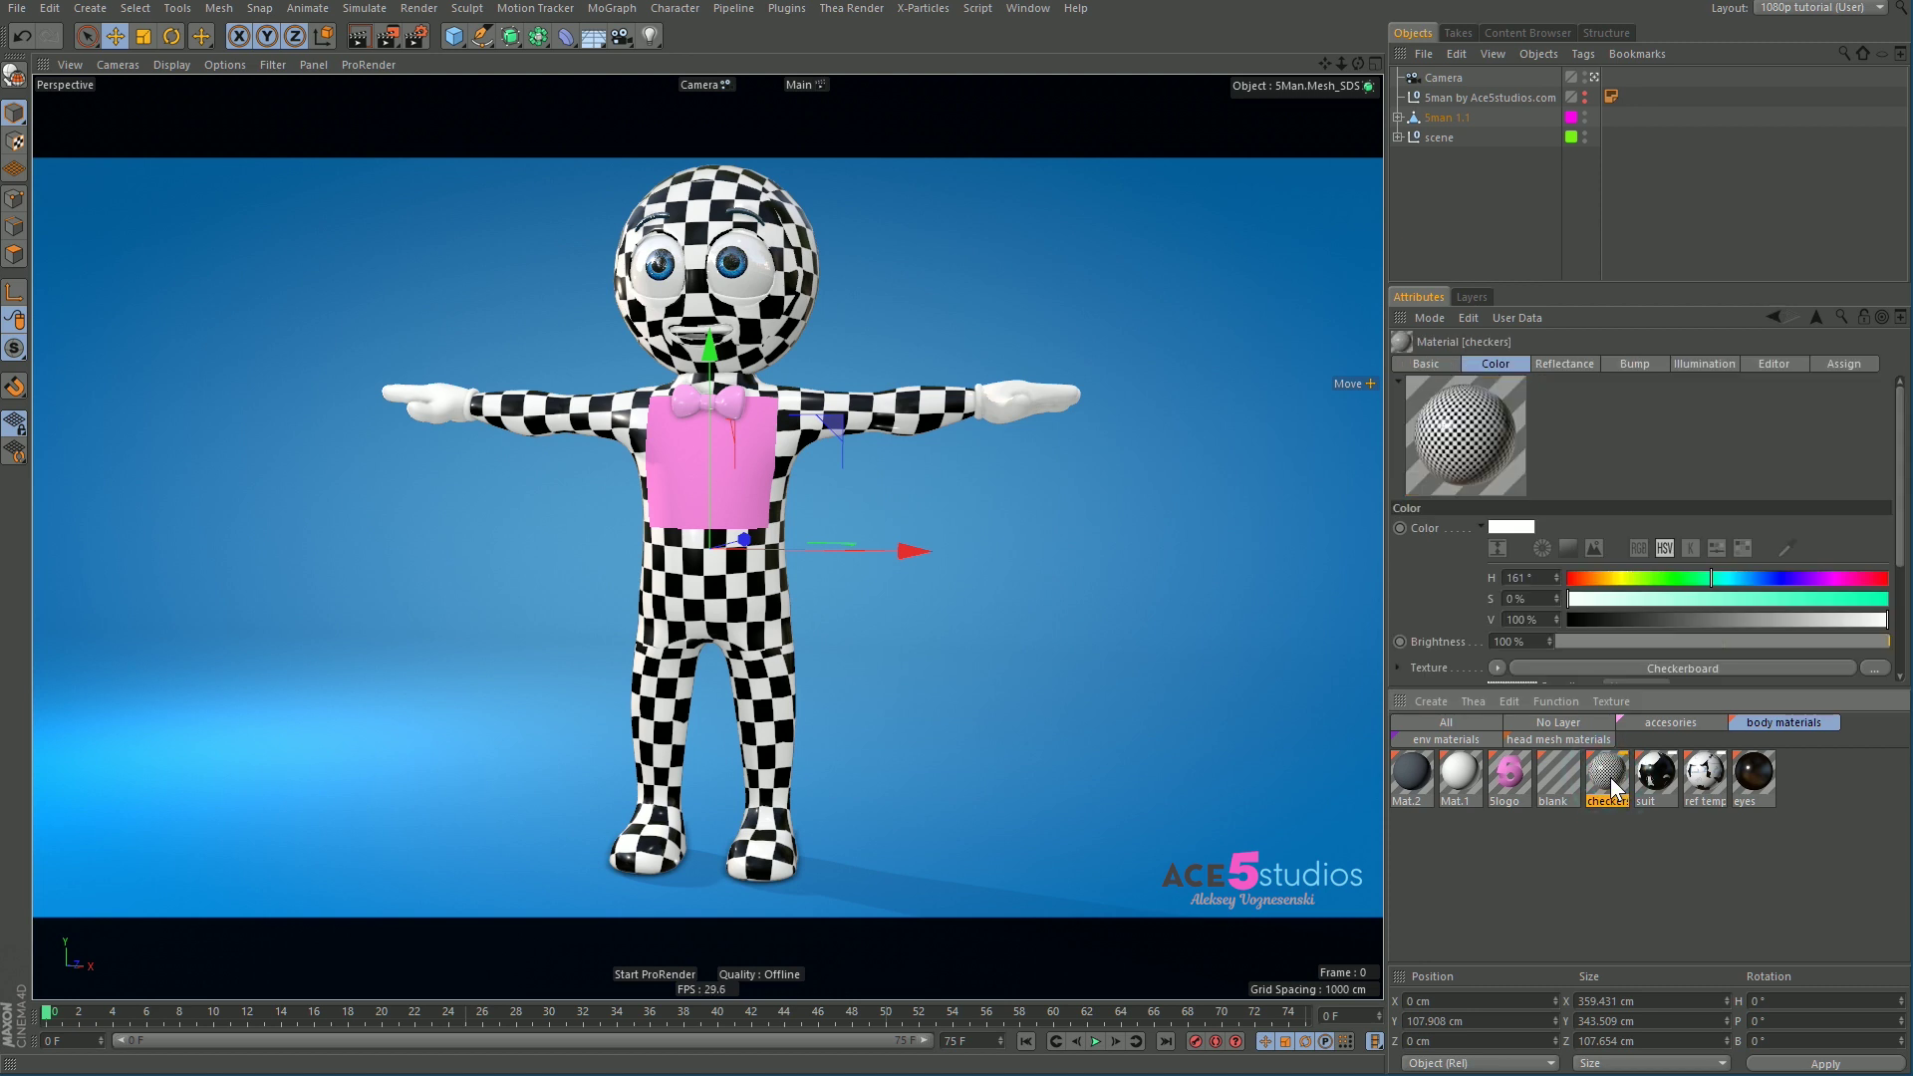
pyautogui.scroll(-3, 1469, 627)
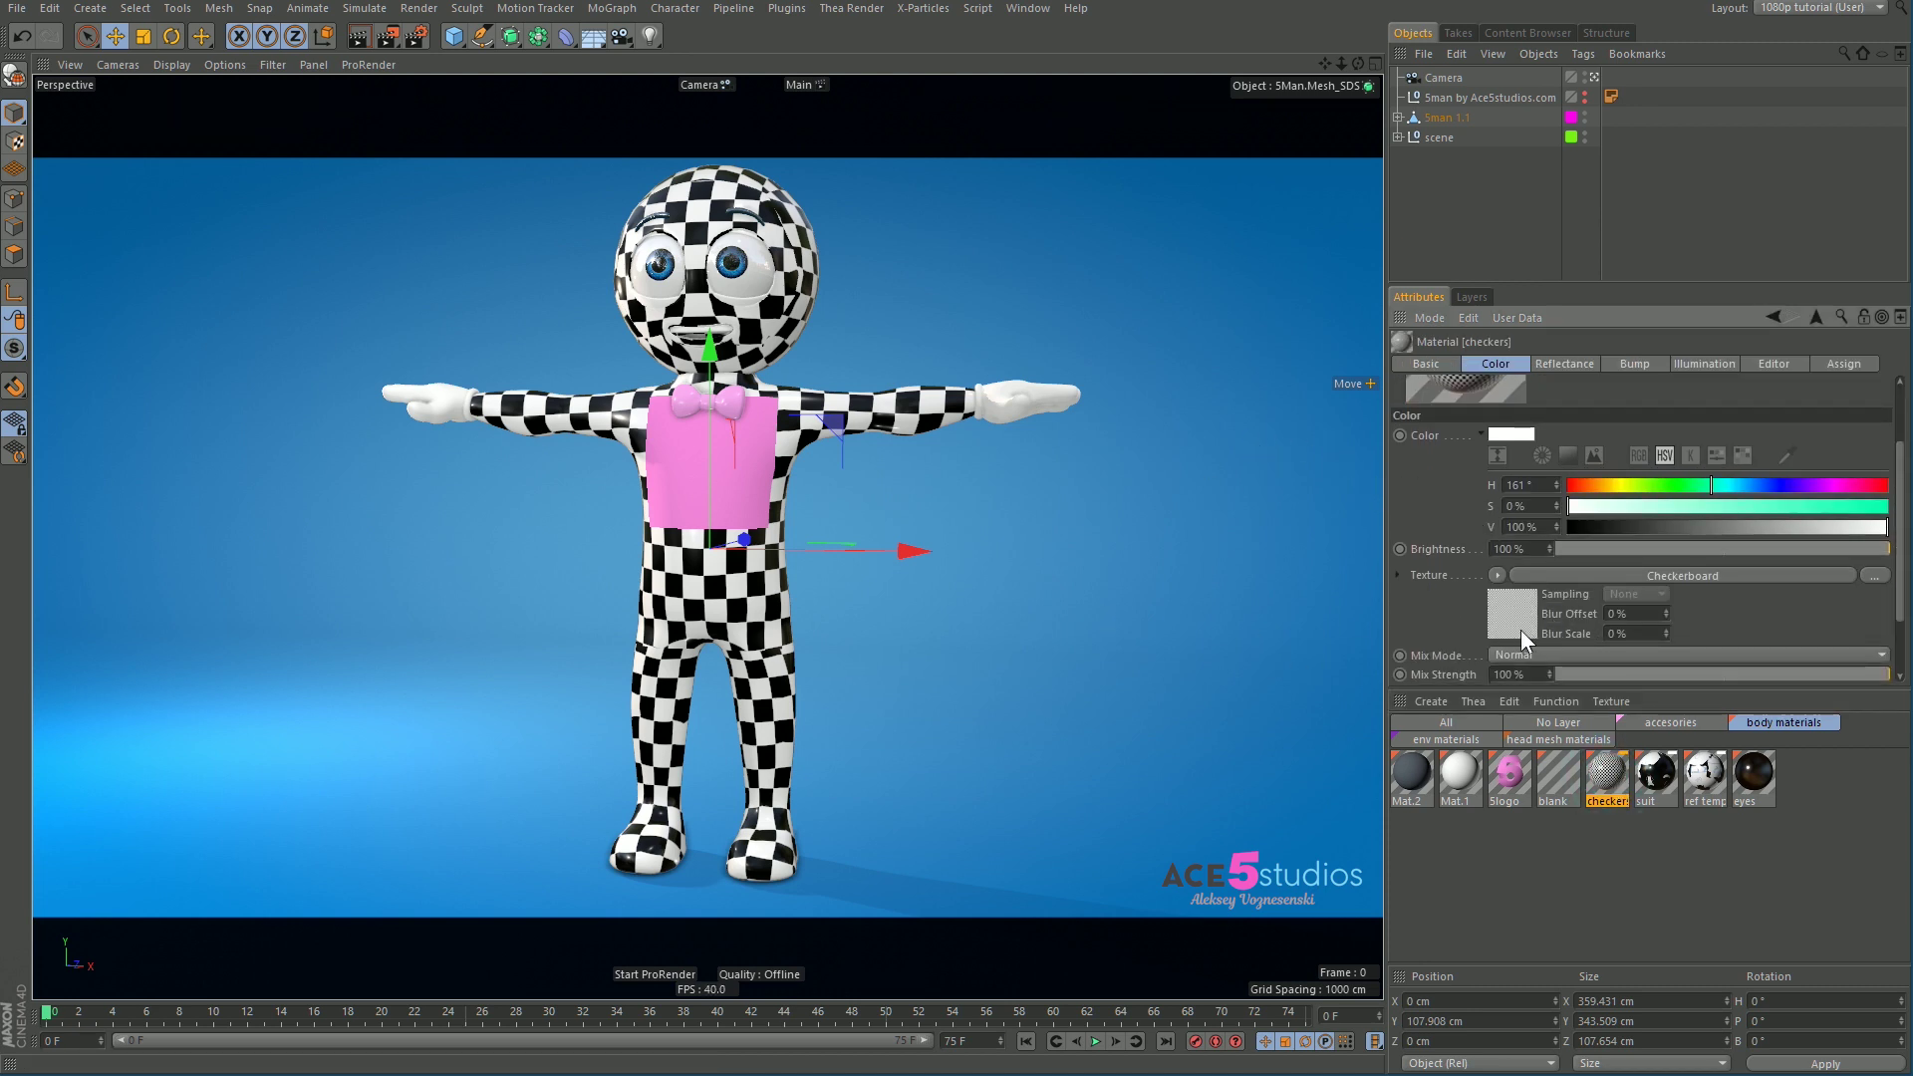
pyautogui.rightClick(1451, 580)
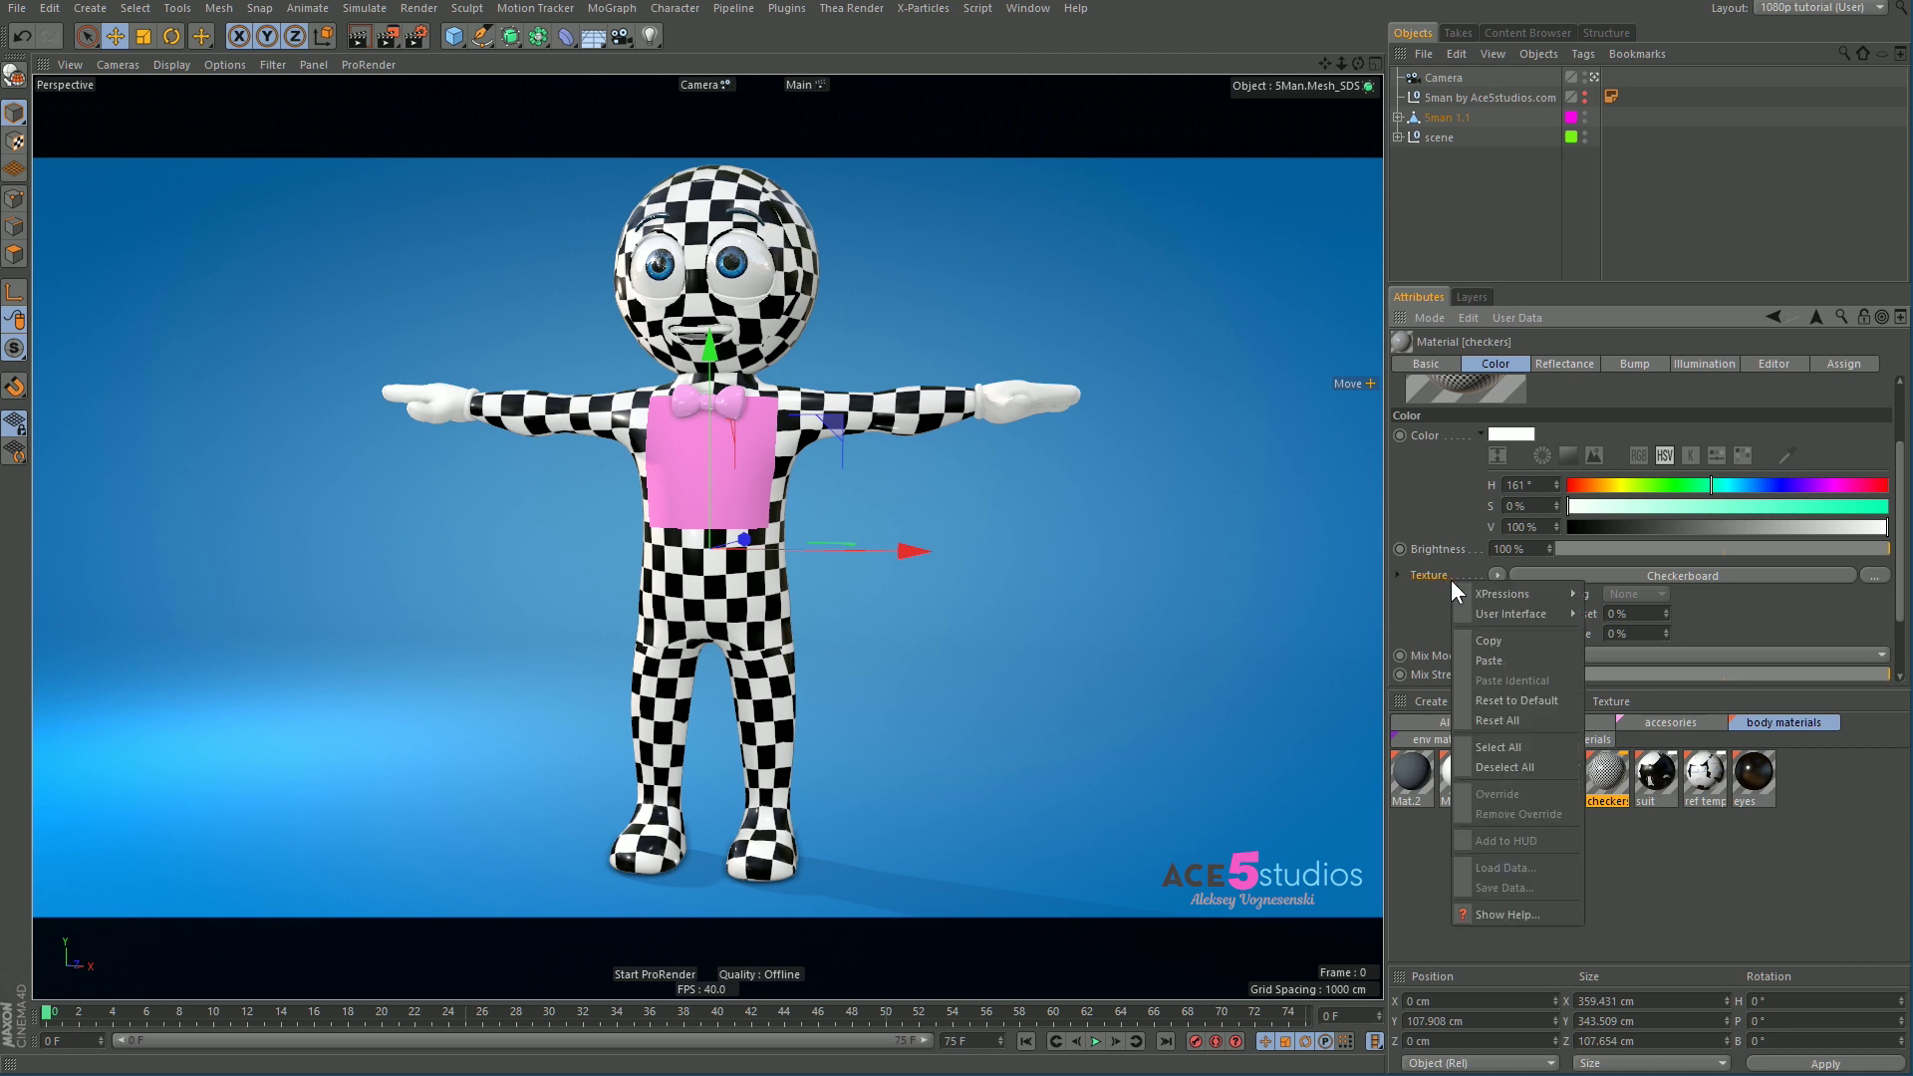
pyautogui.click(1512, 638)
pyautogui.click(1564, 363)
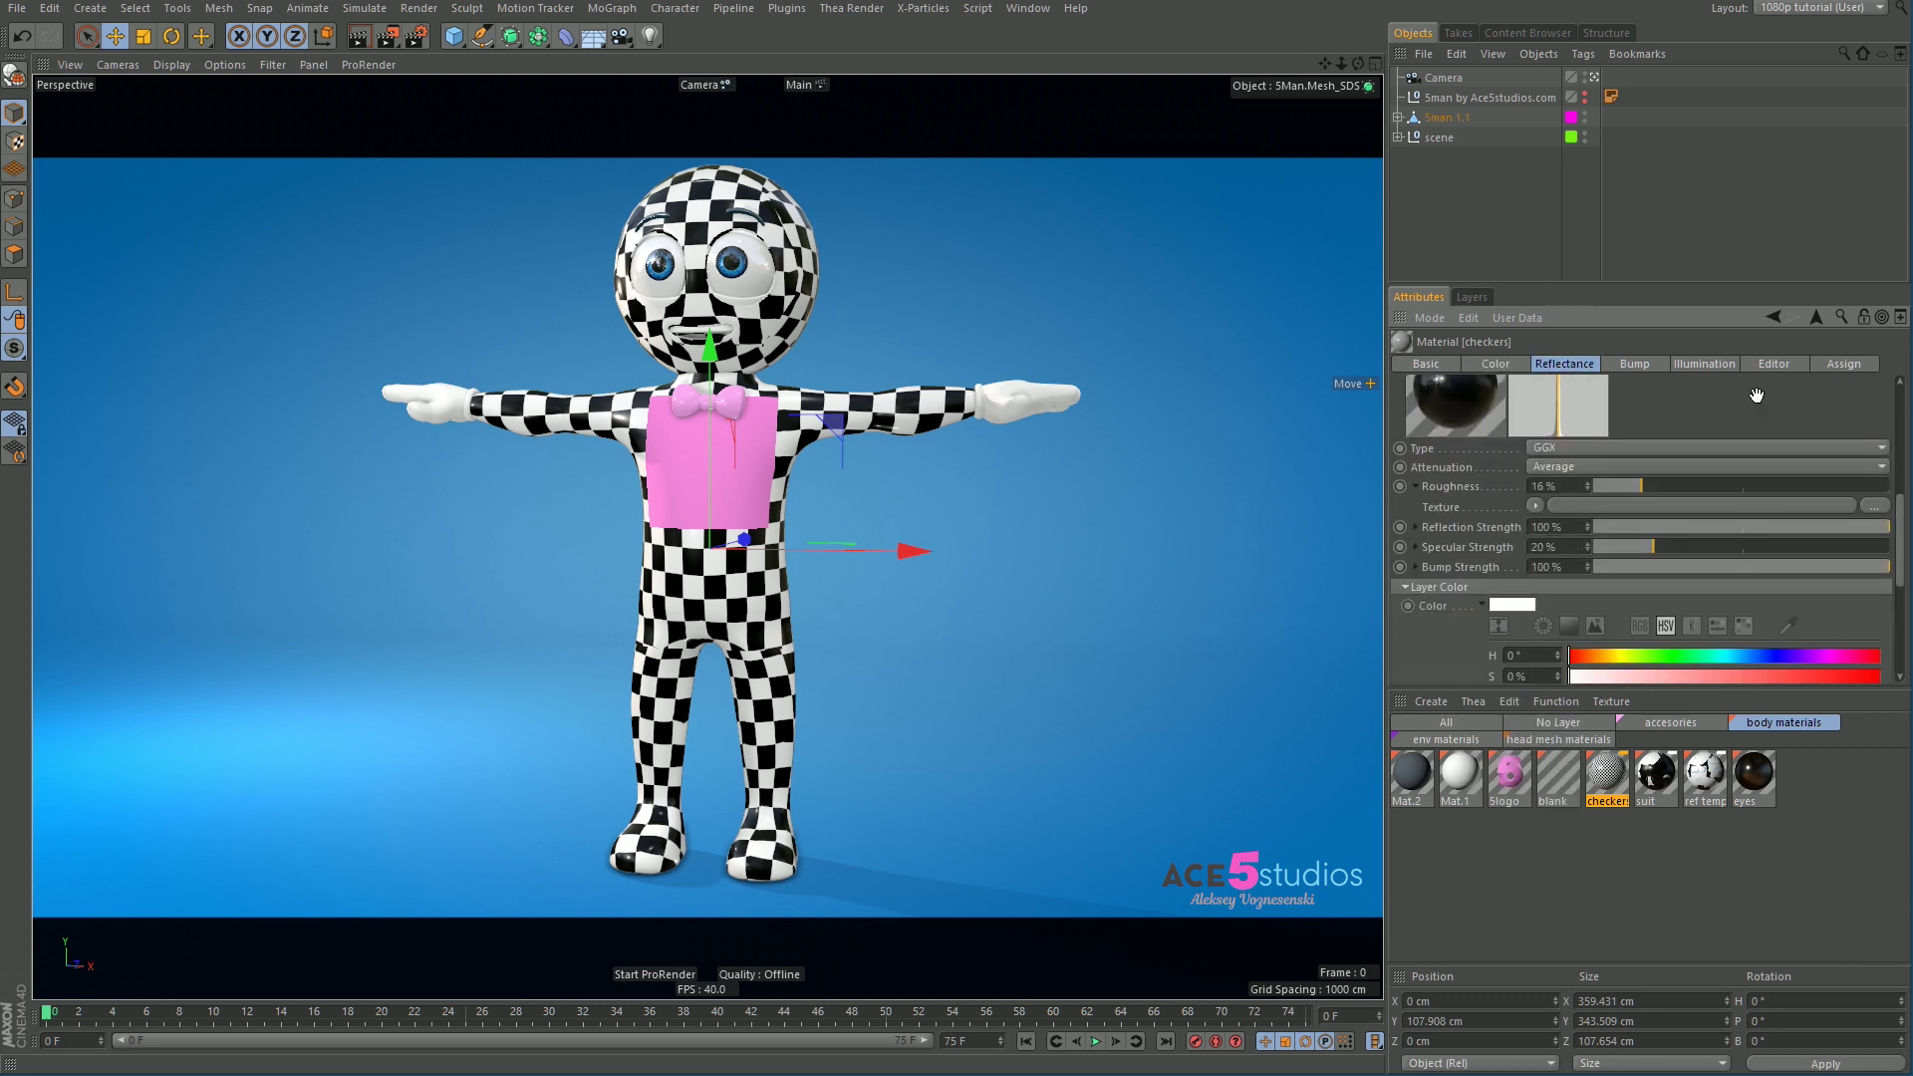
pyautogui.rightClick(1452, 492)
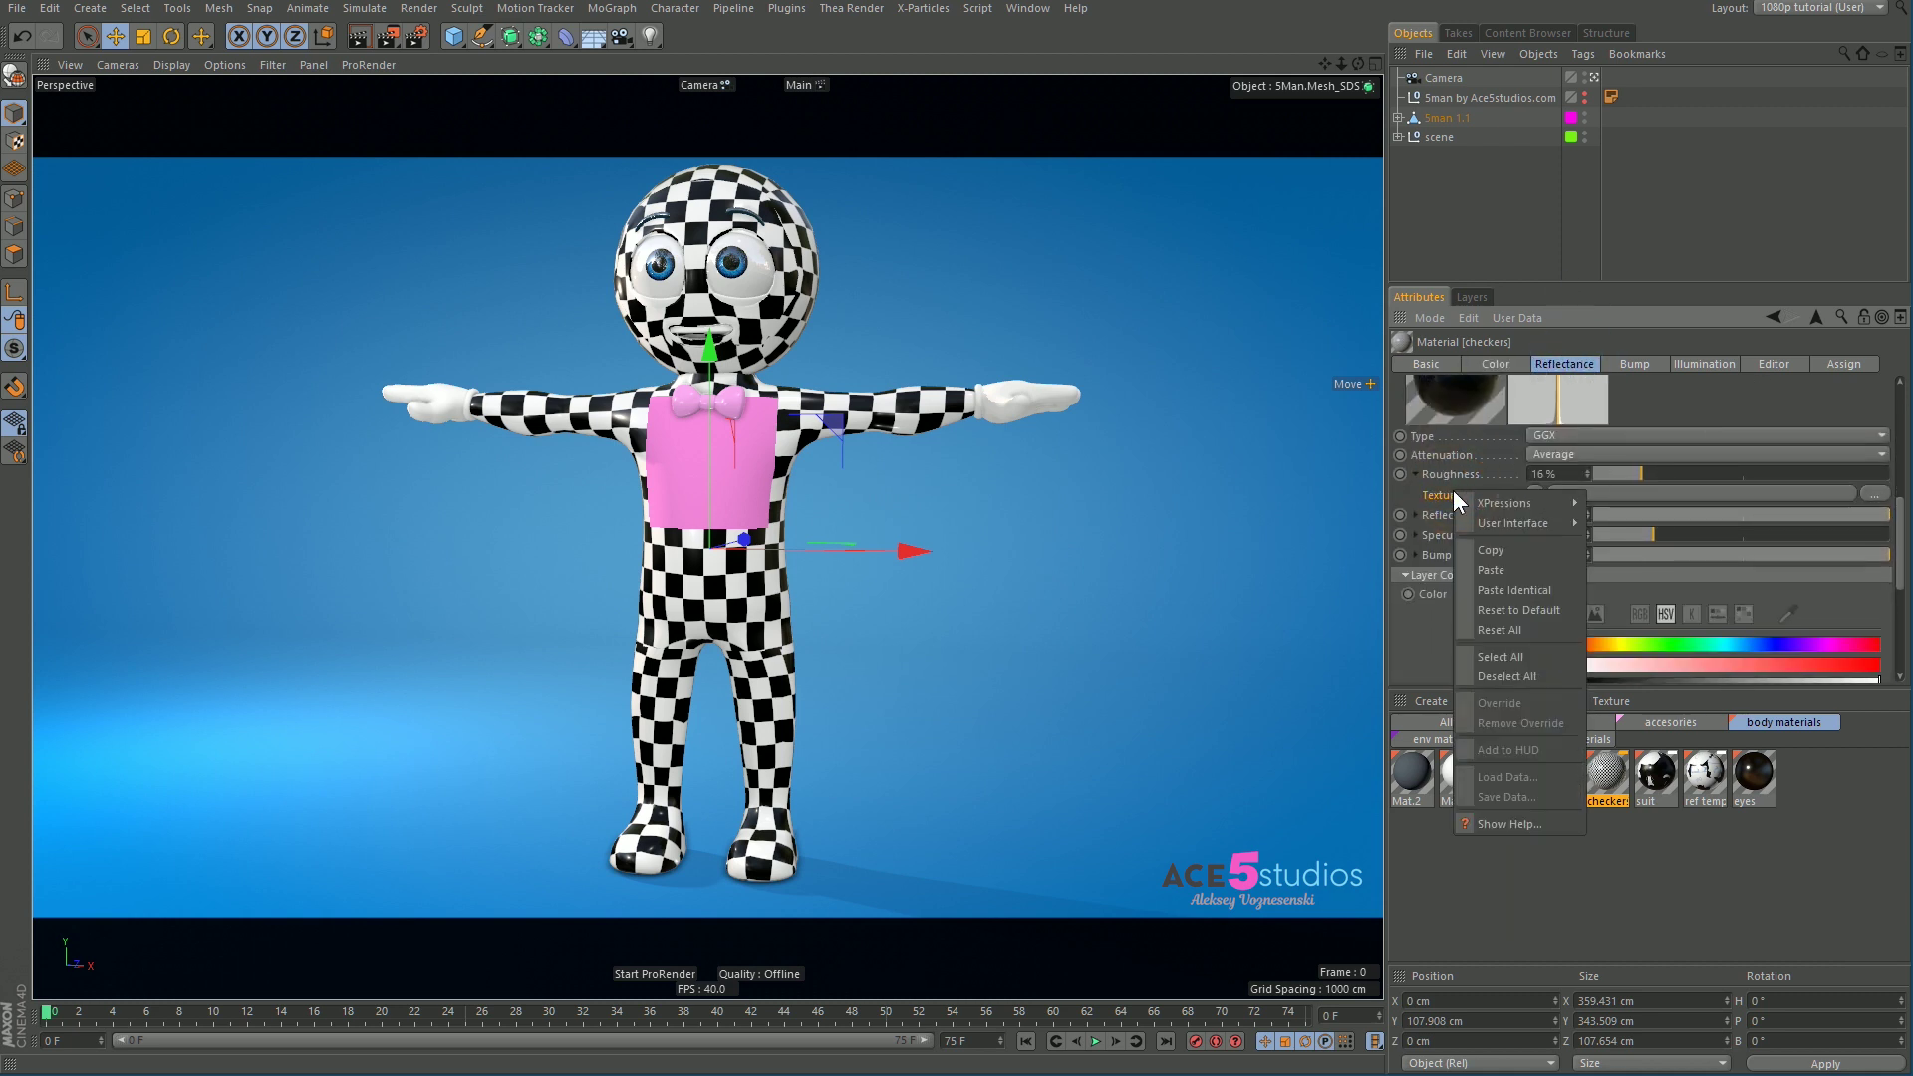
pyautogui.click(1529, 568)
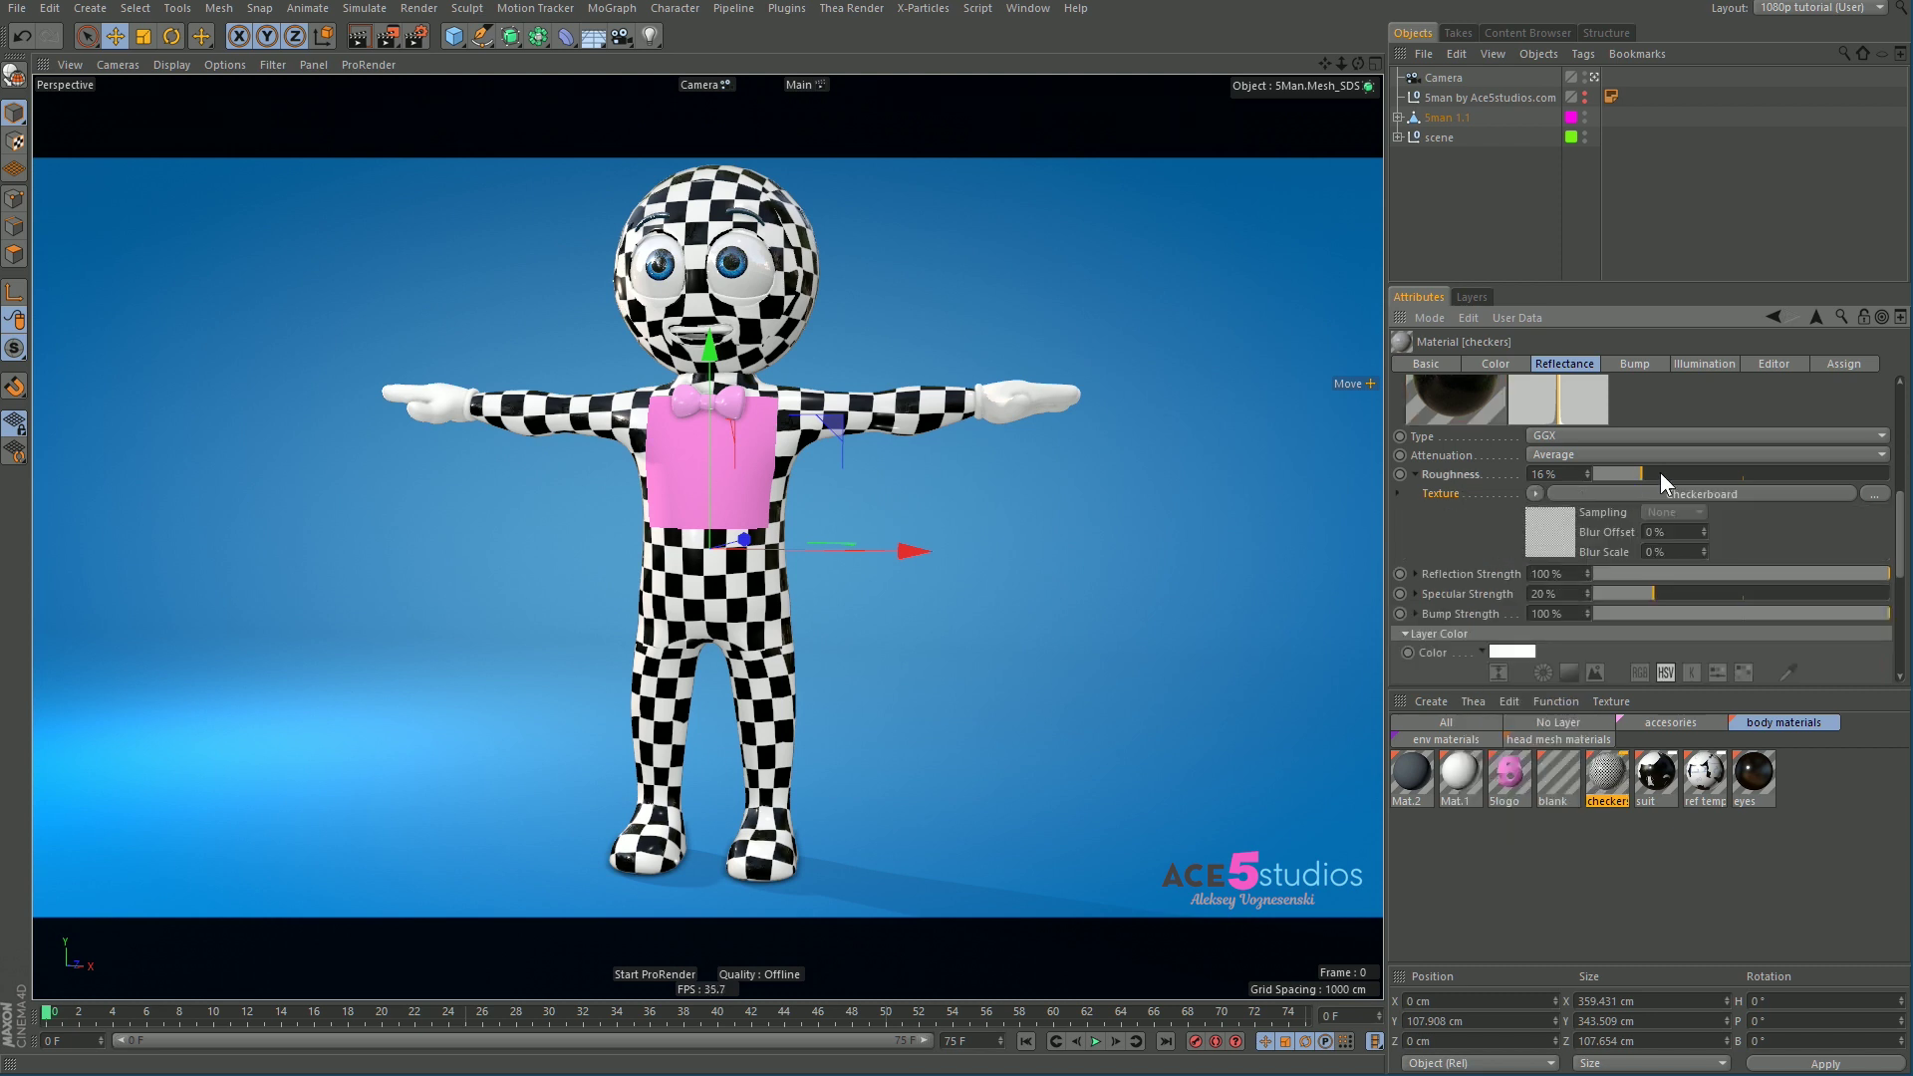
pyautogui.moveTo(1660, 472)
pyautogui.mouseDown()
pyautogui.moveTo(1790, 468)
pyautogui.moveTo(1679, 474)
pyautogui.mouseUp()
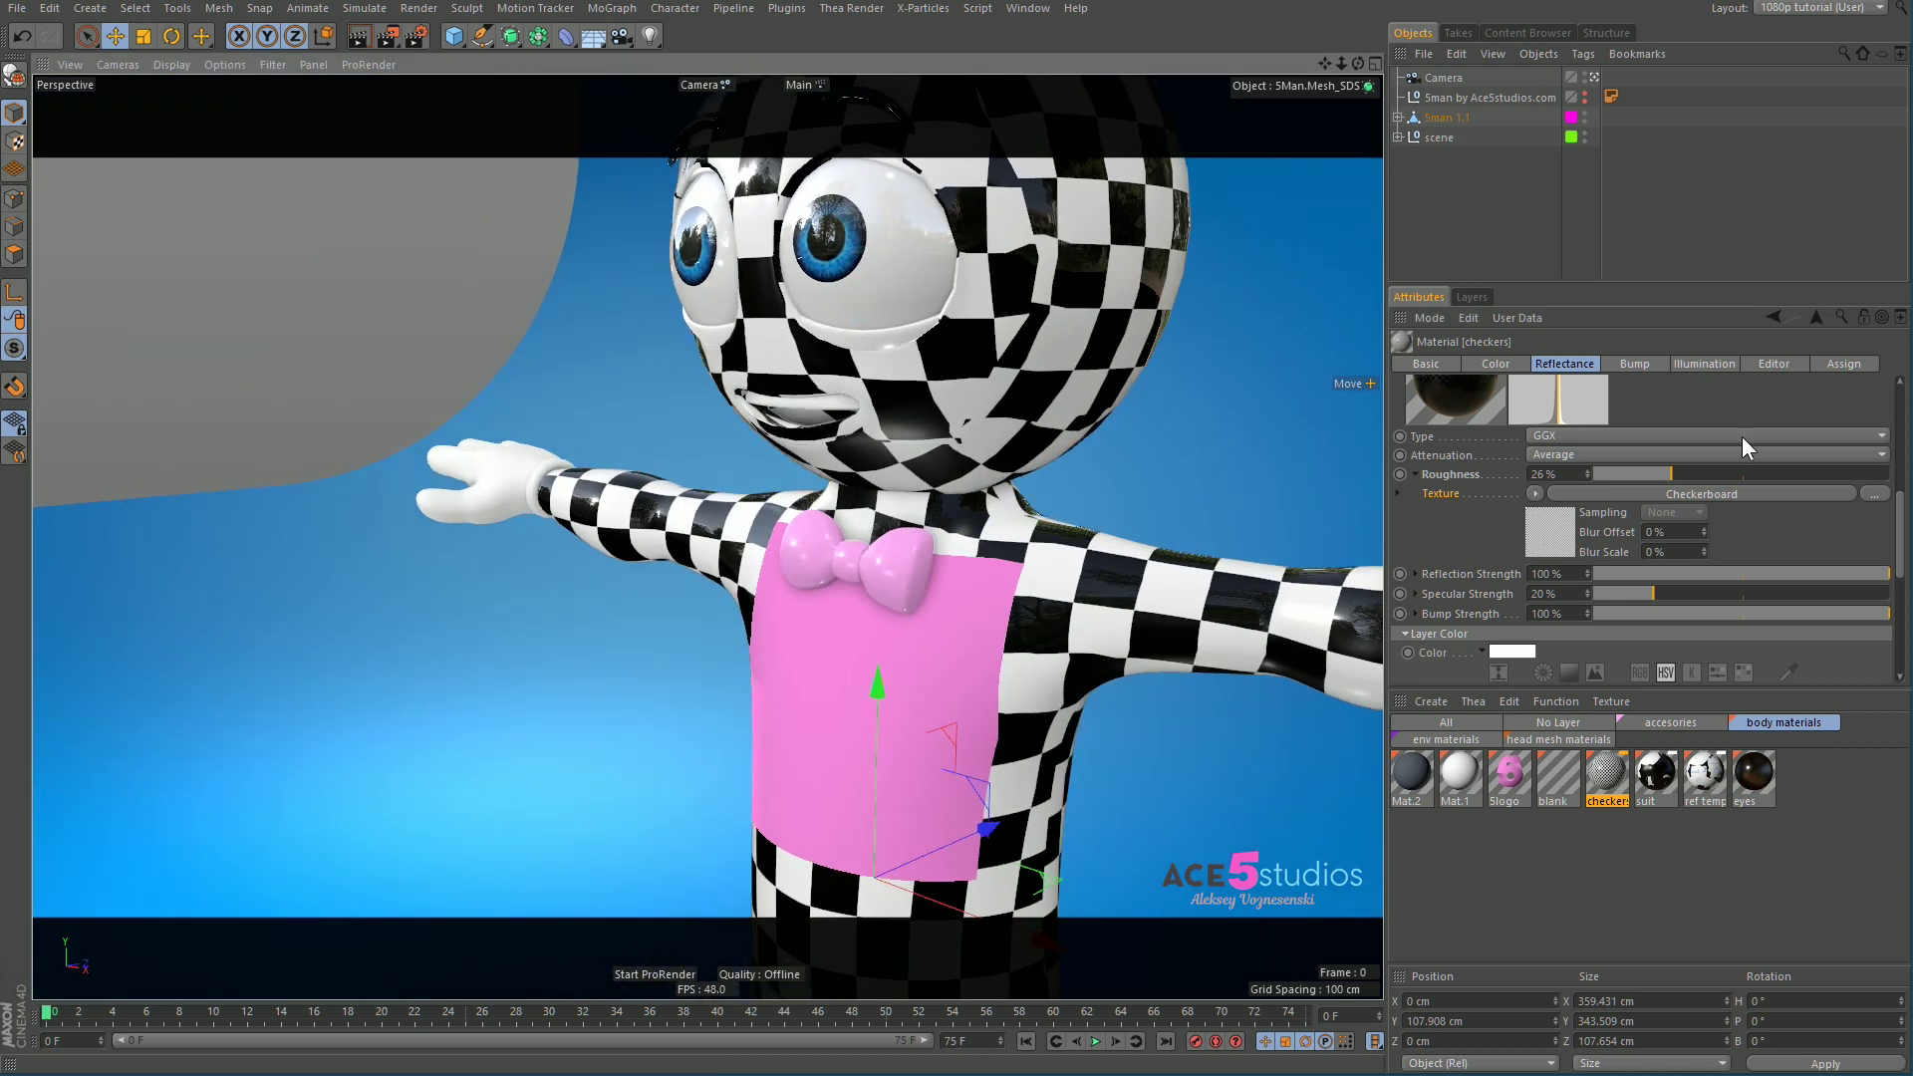
# Step: Fade the checker colour Mix Strength to 16% and try reflection roughness at 15%, then 0%
pyautogui.click(1493, 365)
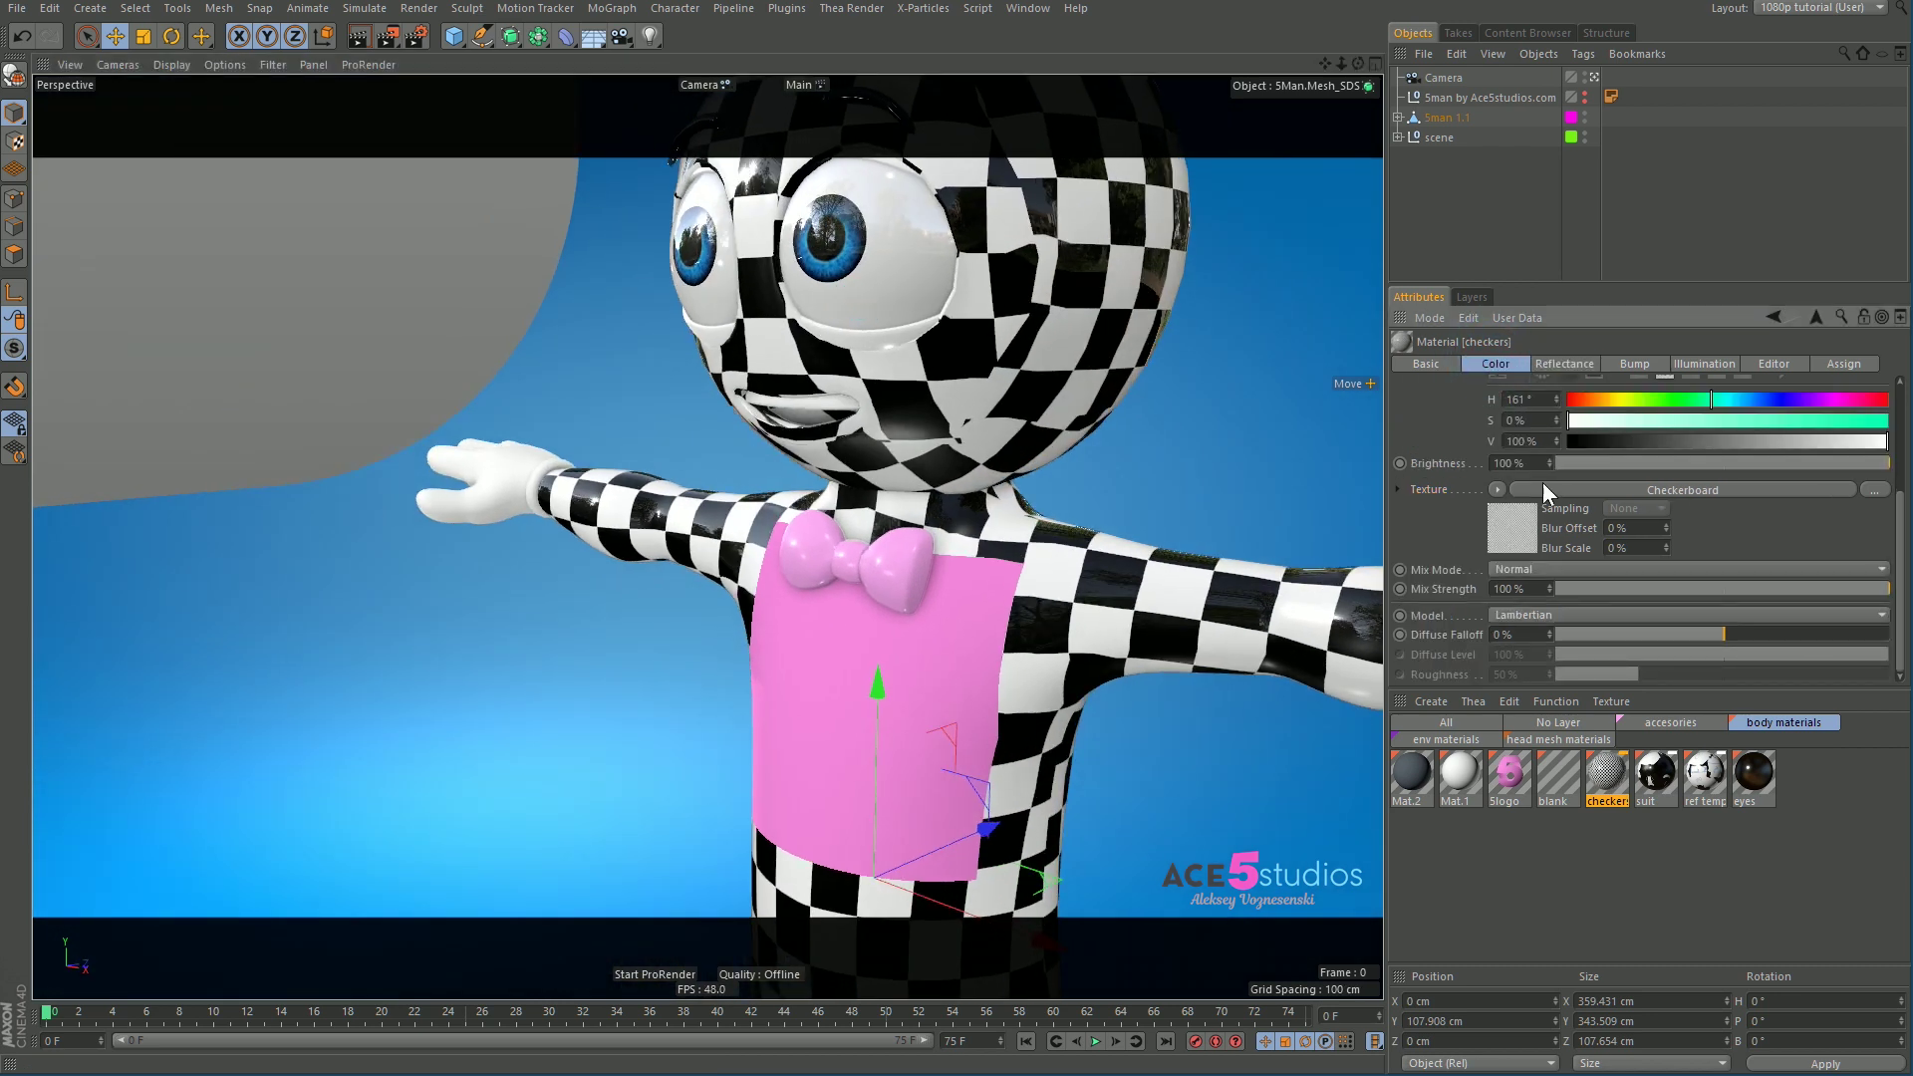
pyautogui.click(1596, 588)
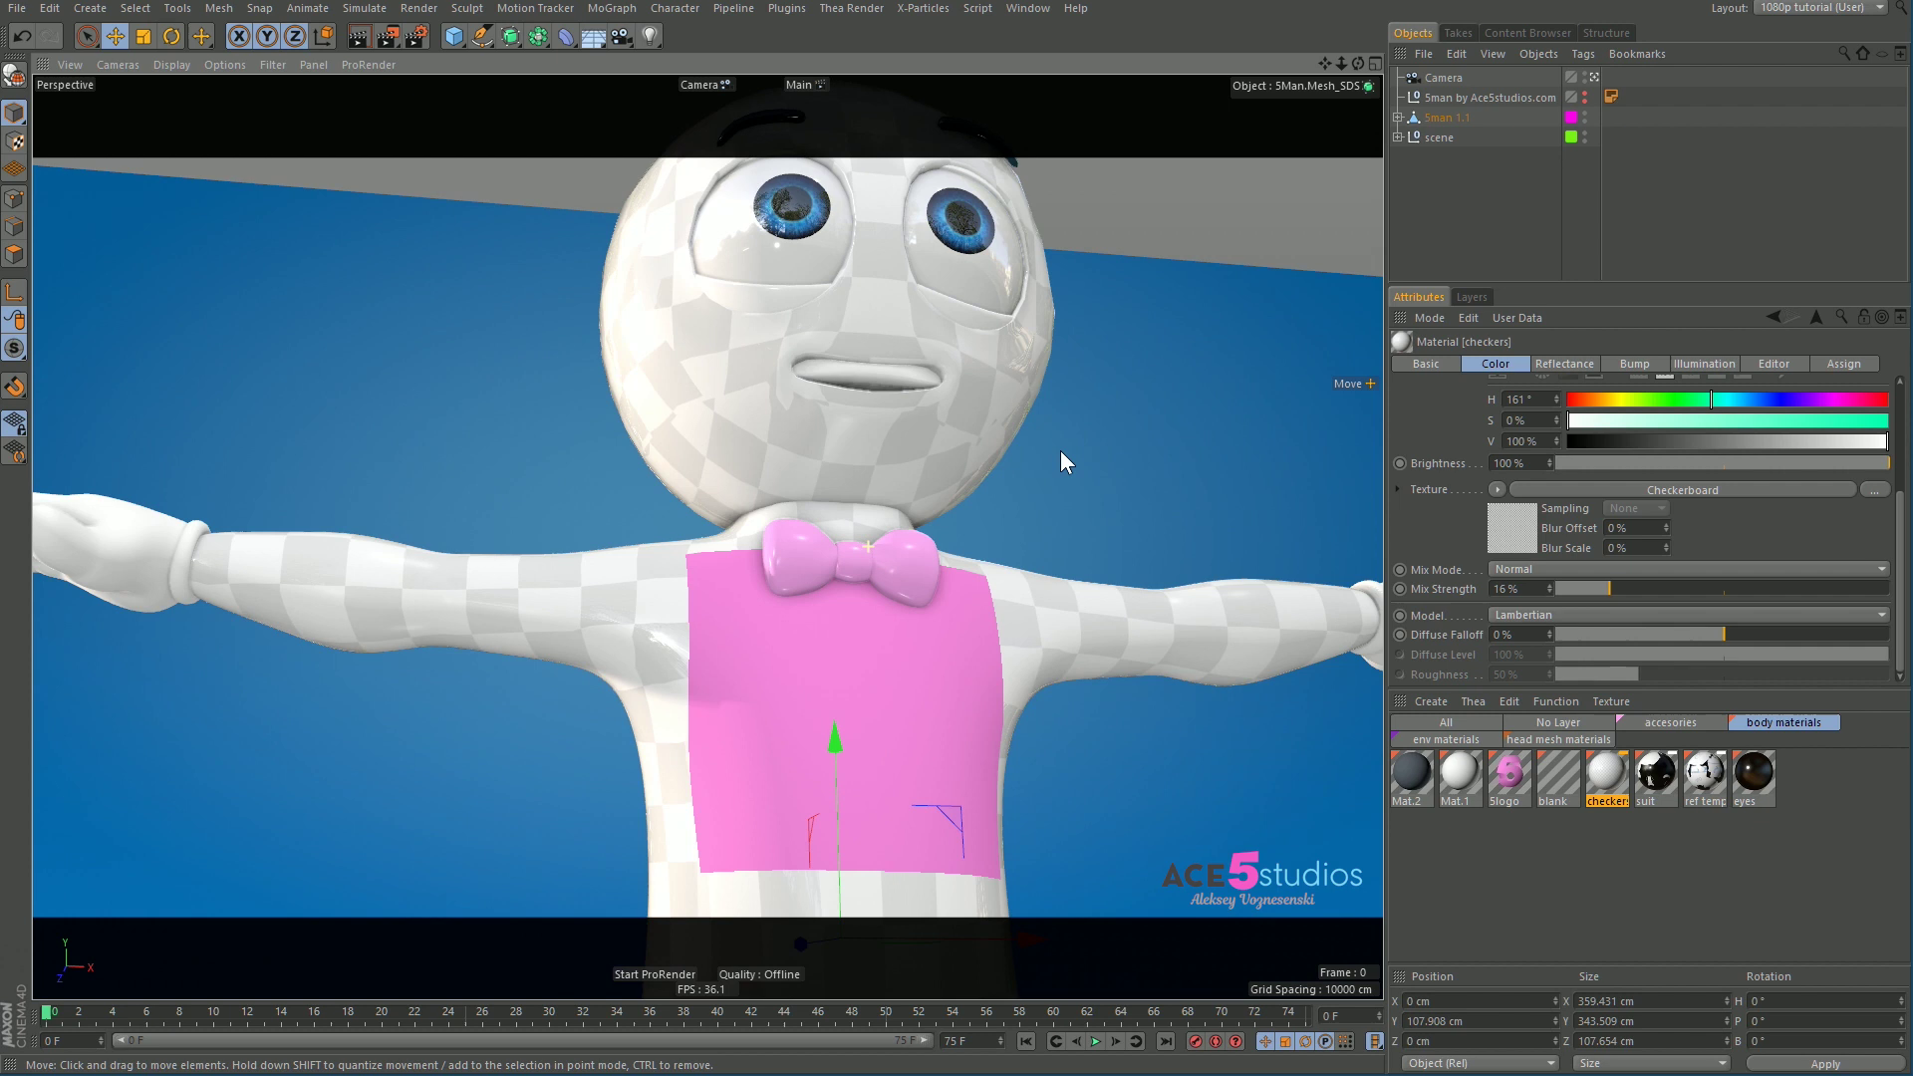
pyautogui.click(1573, 365)
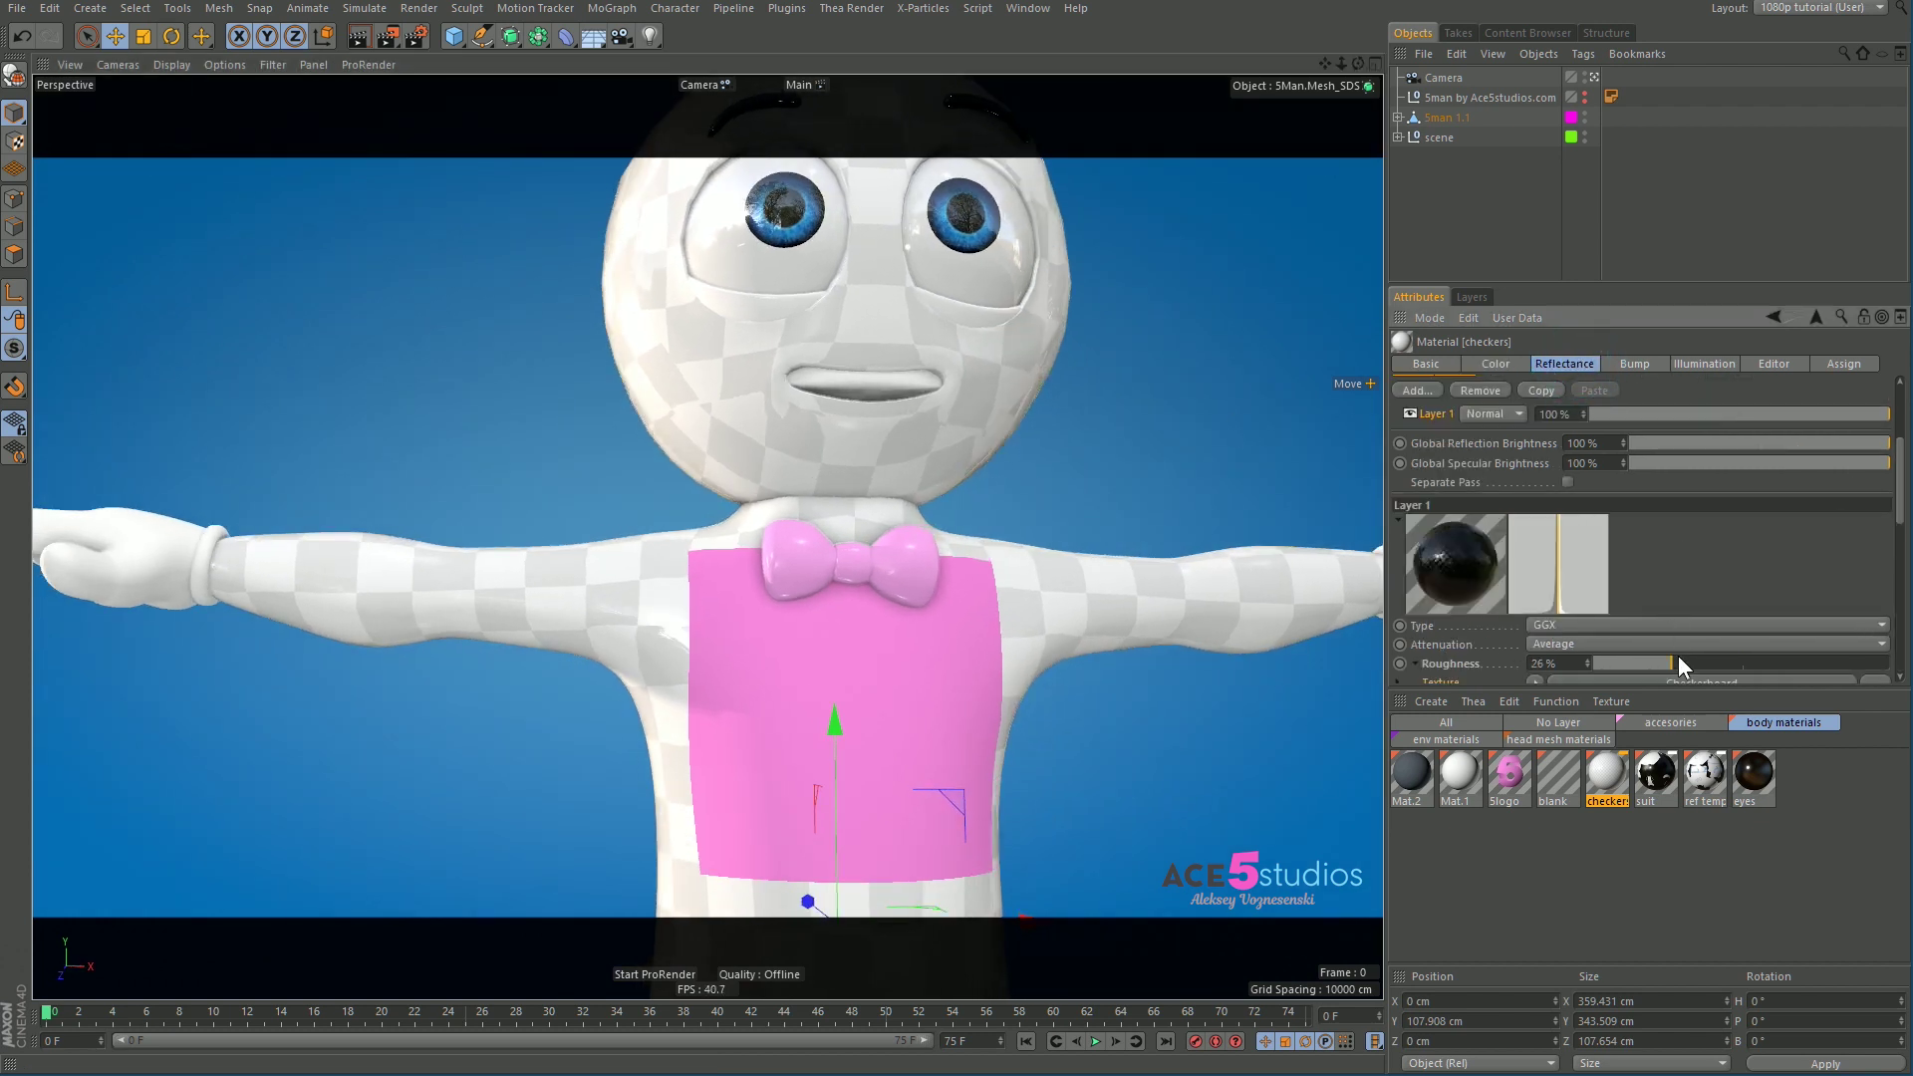
pyautogui.moveTo(1614, 662)
pyautogui.mouseDown()
pyautogui.moveTo(1709, 663)
pyautogui.moveTo(1638, 663)
pyautogui.mouseUp()
pyautogui.keyDown('alt'); pyautogui.moveTo(986, 622); pyautogui.dragTo(752, 688); pyautogui.keyUp('alt')
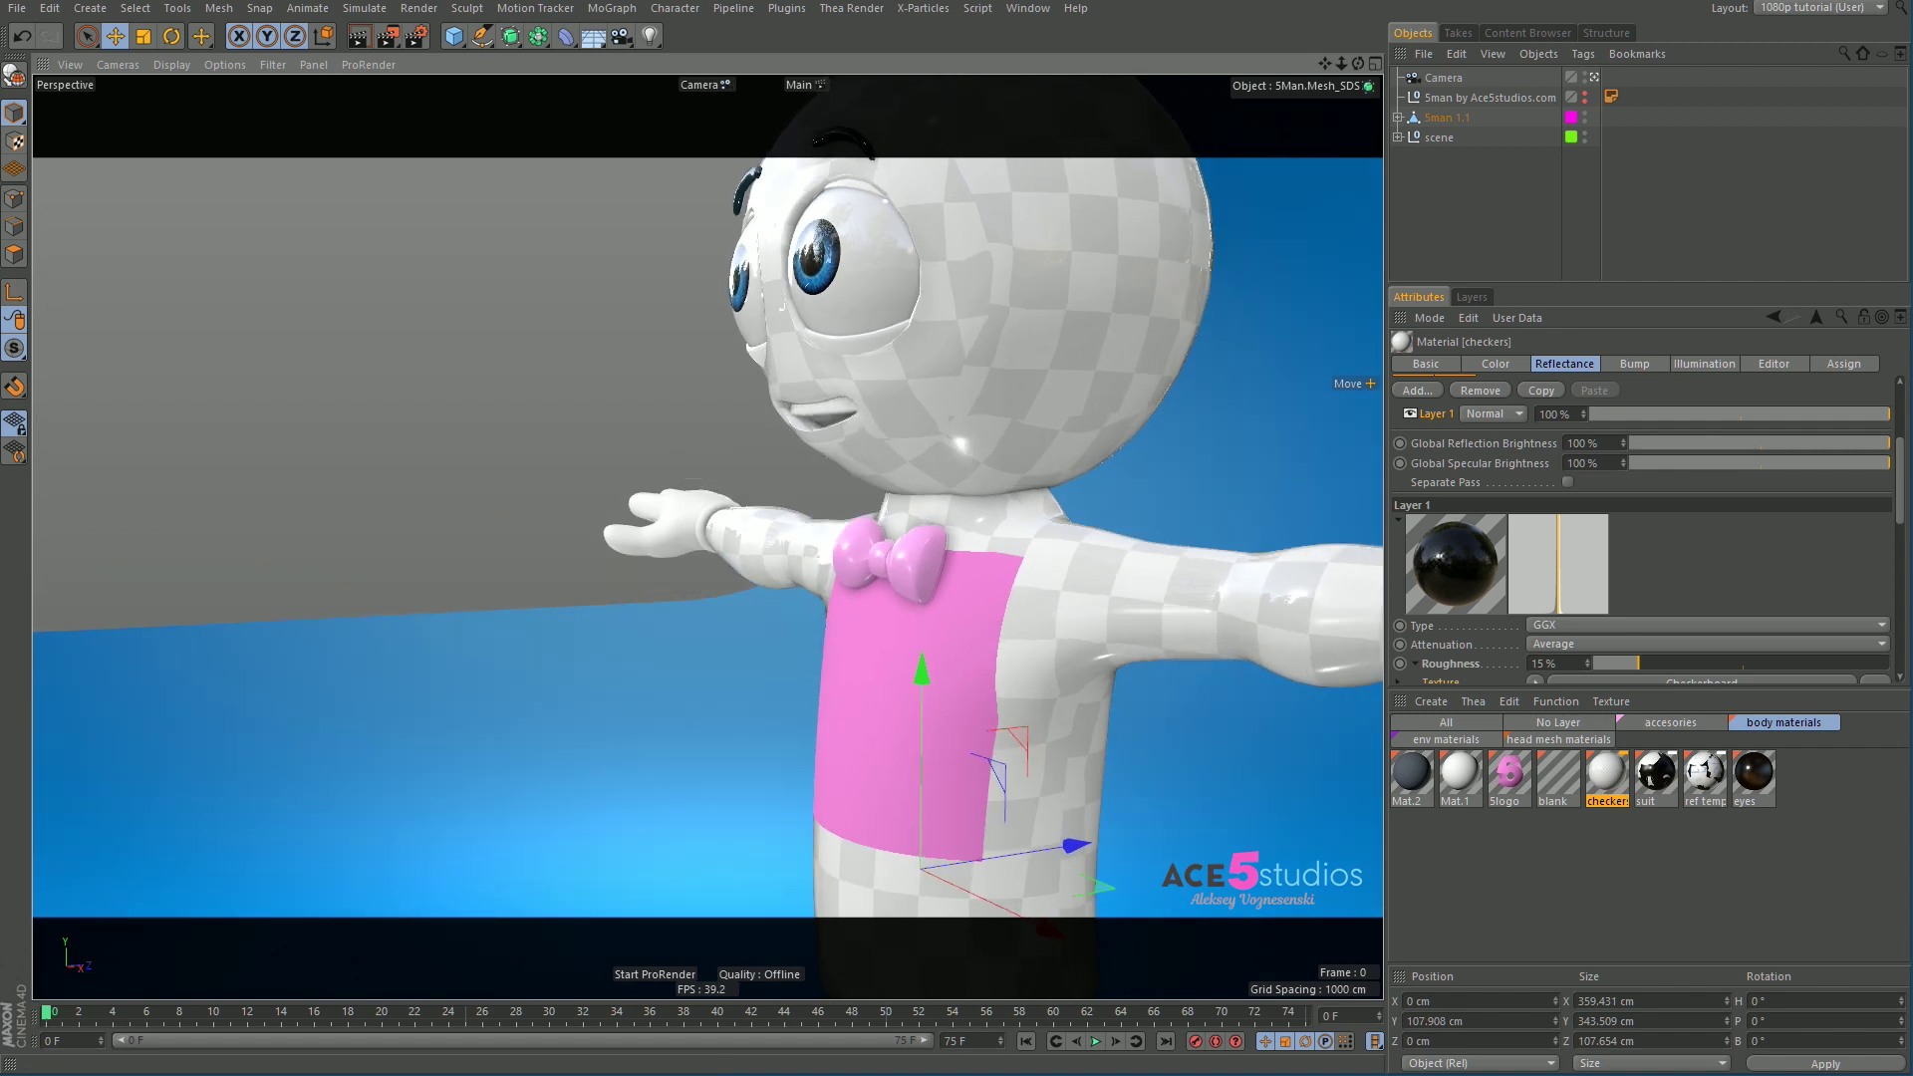
pyautogui.moveTo(1654, 661); pyautogui.dragTo(1561, 660)
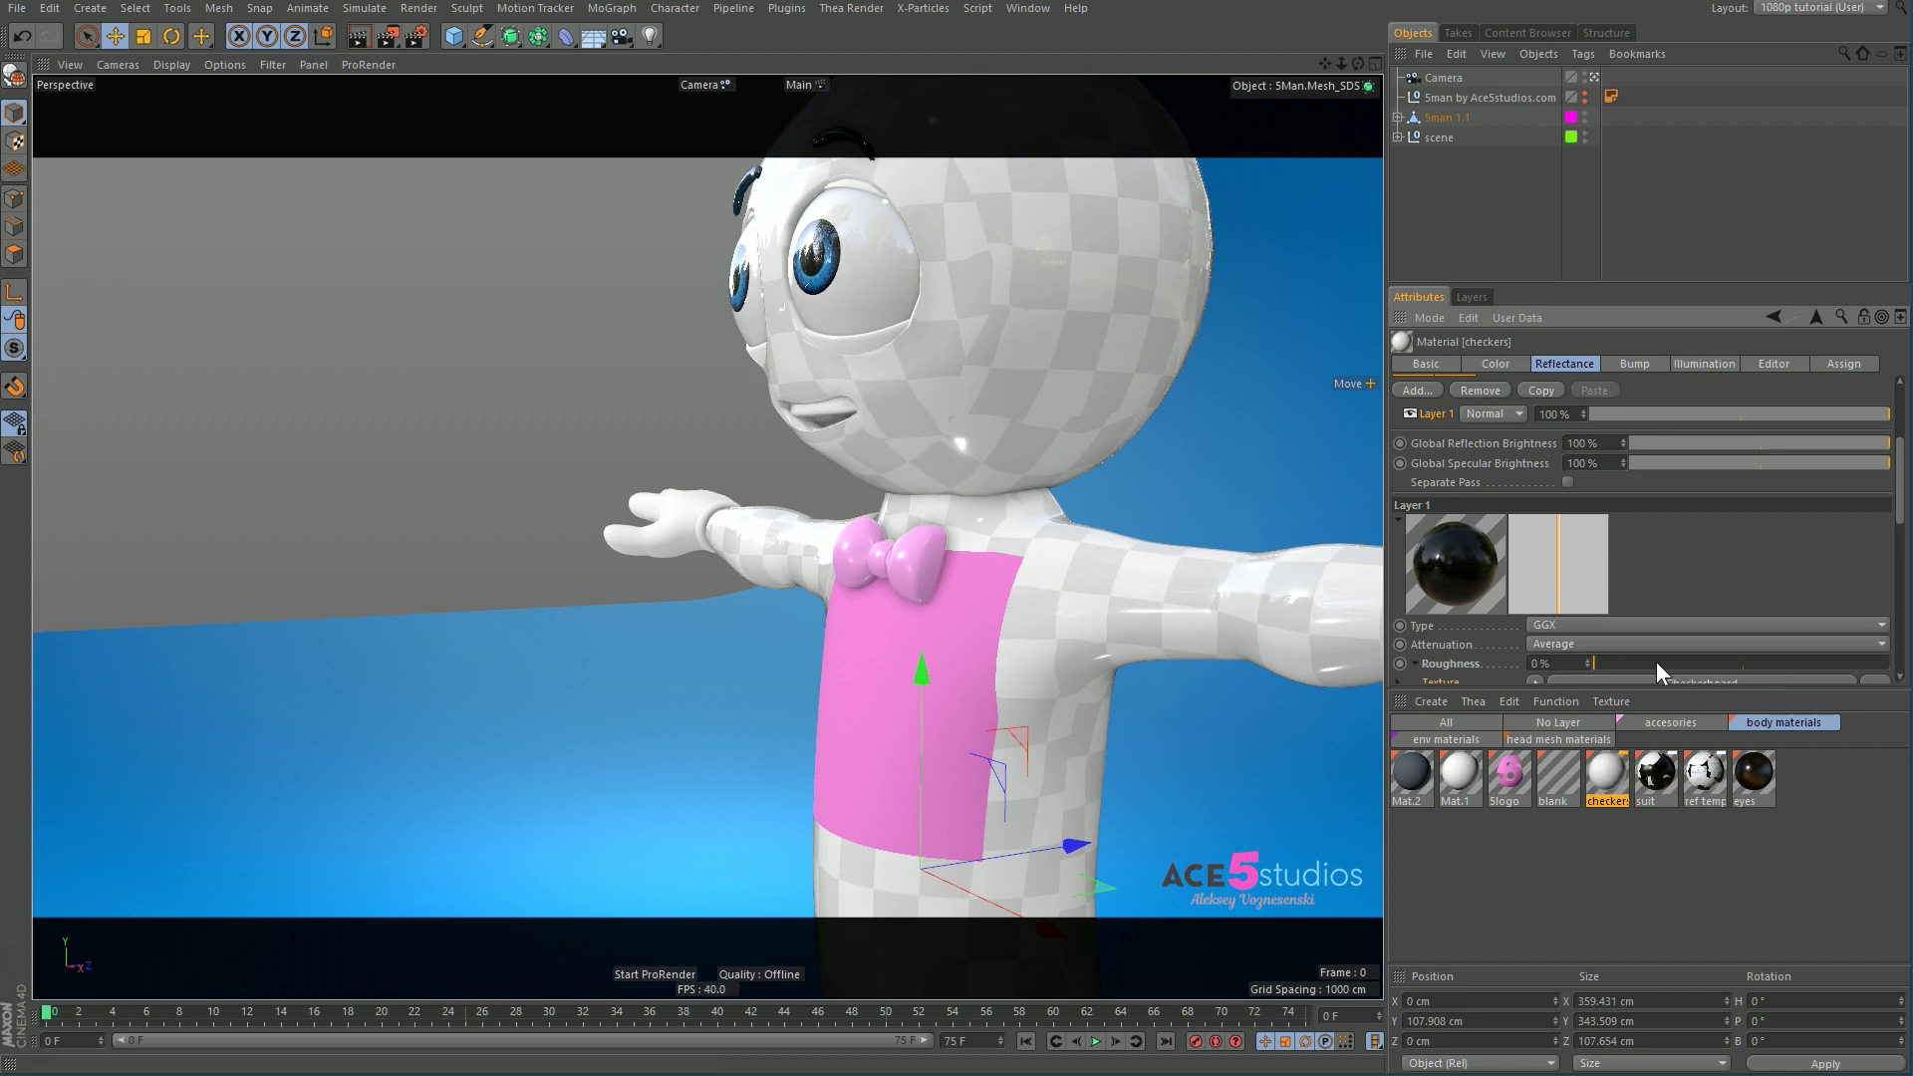
# Step: Drop the colour Mix Strength to 0% to remove the checker pattern and set roughness to 40%
pyautogui.click(1498, 365)
pyautogui.moveTo(1598, 585); pyautogui.dragTo(1462, 590)
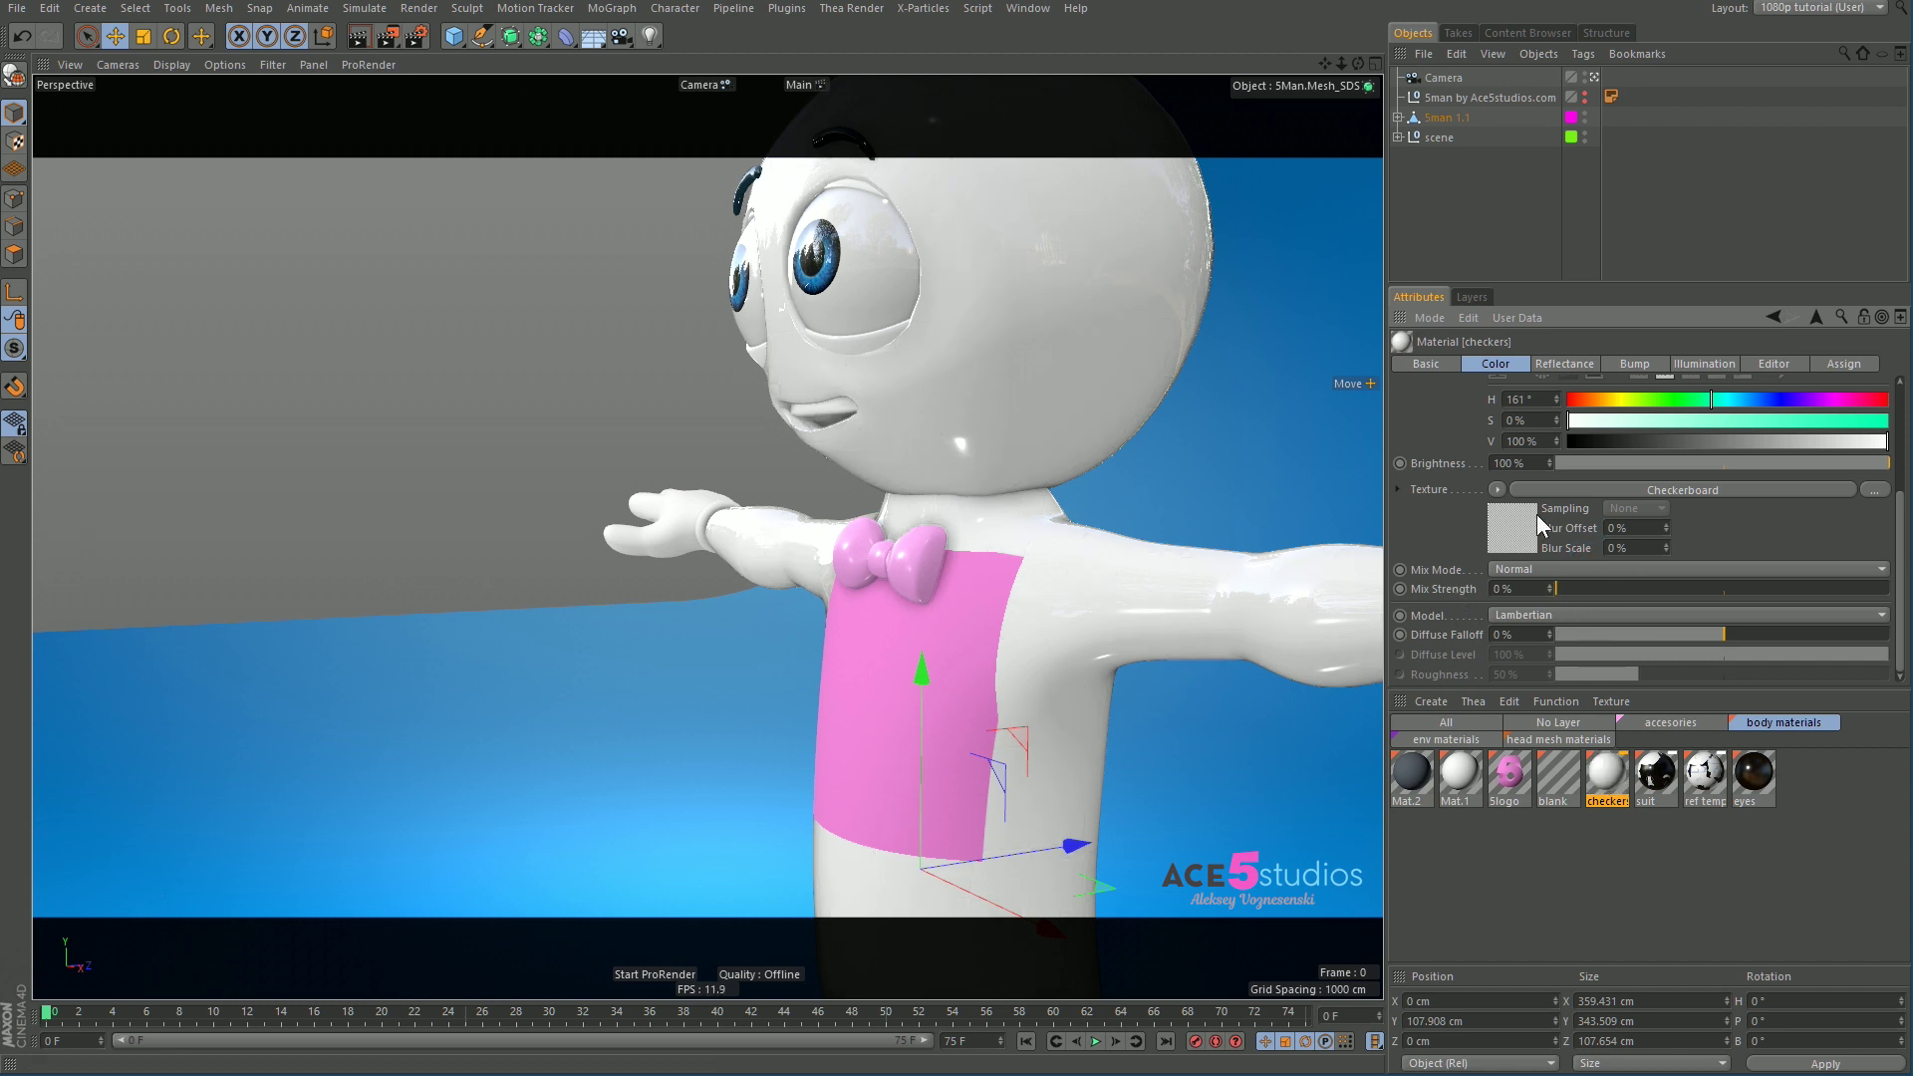
pyautogui.click(1574, 365)
pyautogui.moveTo(1646, 660); pyautogui.dragTo(1711, 663)
pyautogui.keyDown('alt'); pyautogui.moveTo(1119, 568); pyautogui.dragTo(1717, 419); pyautogui.keyUp('alt')
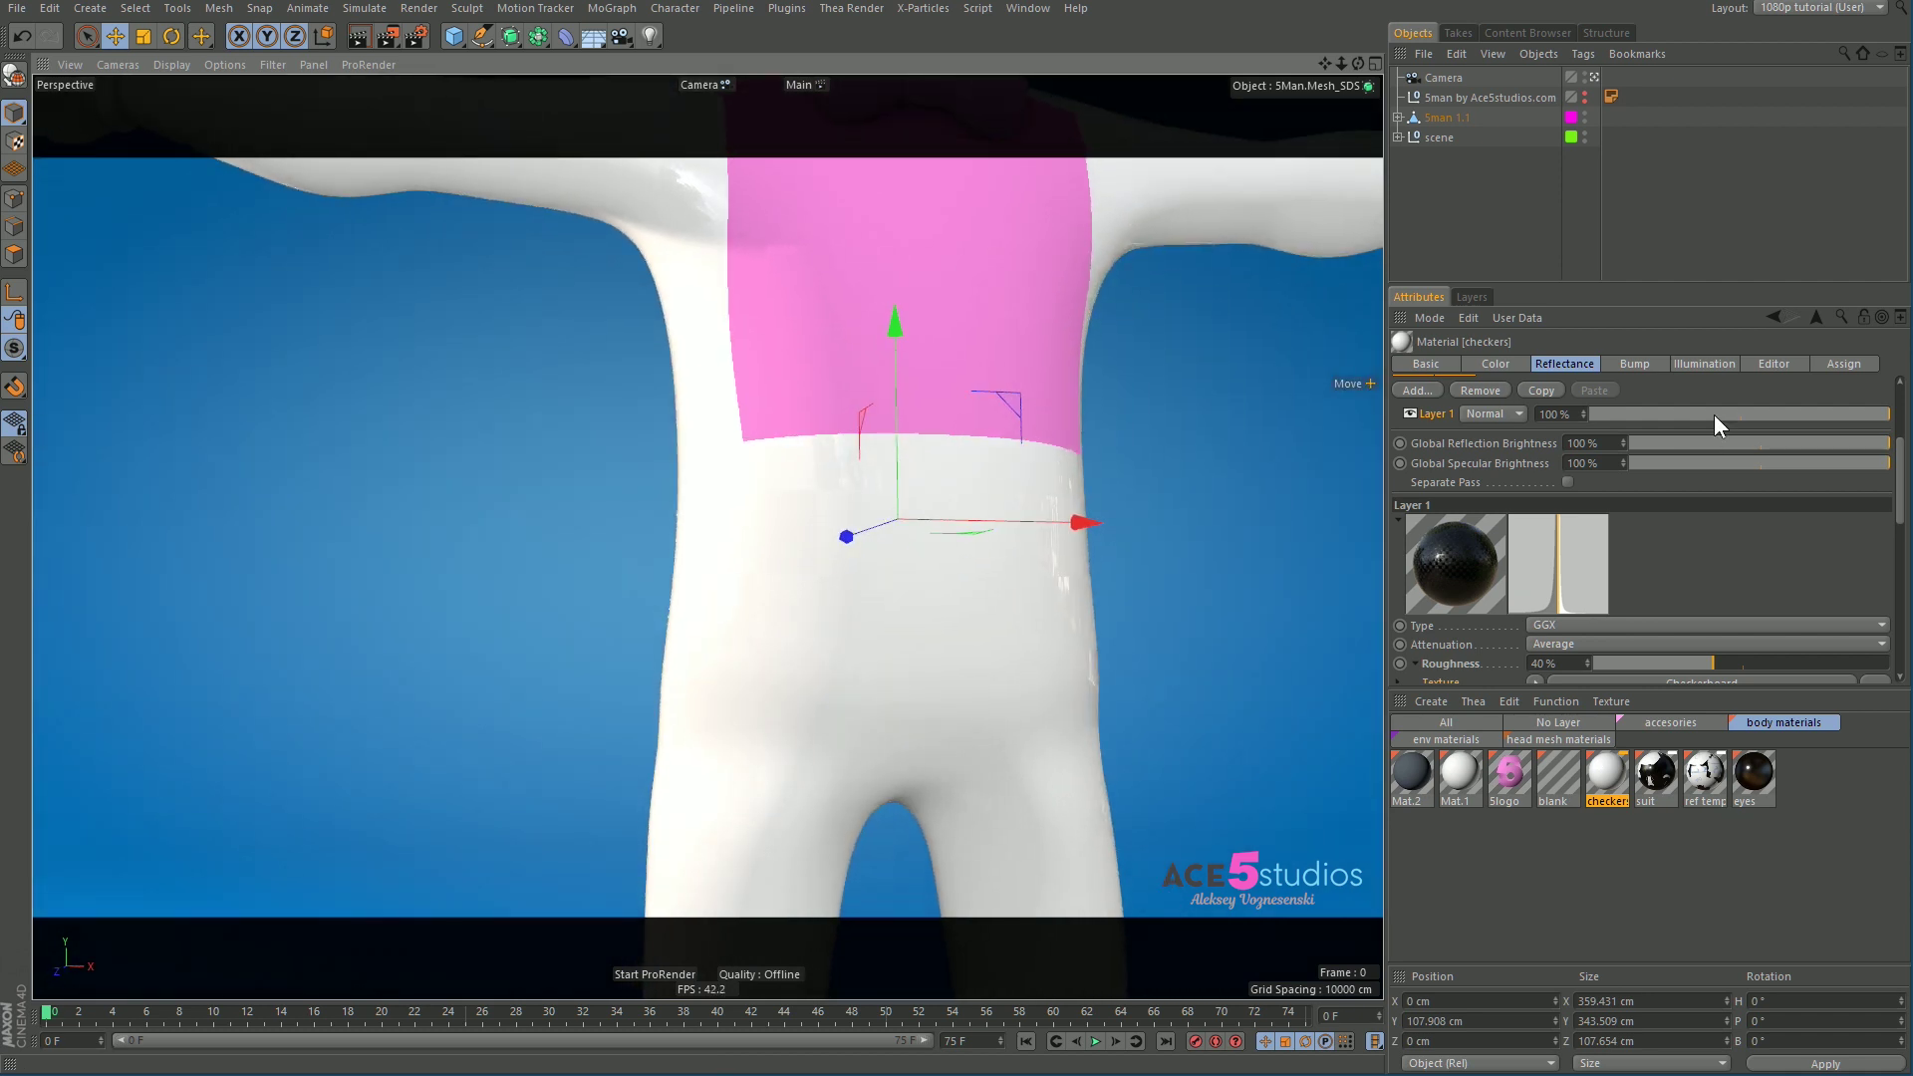
pyautogui.scroll(-5, 1682, 487)
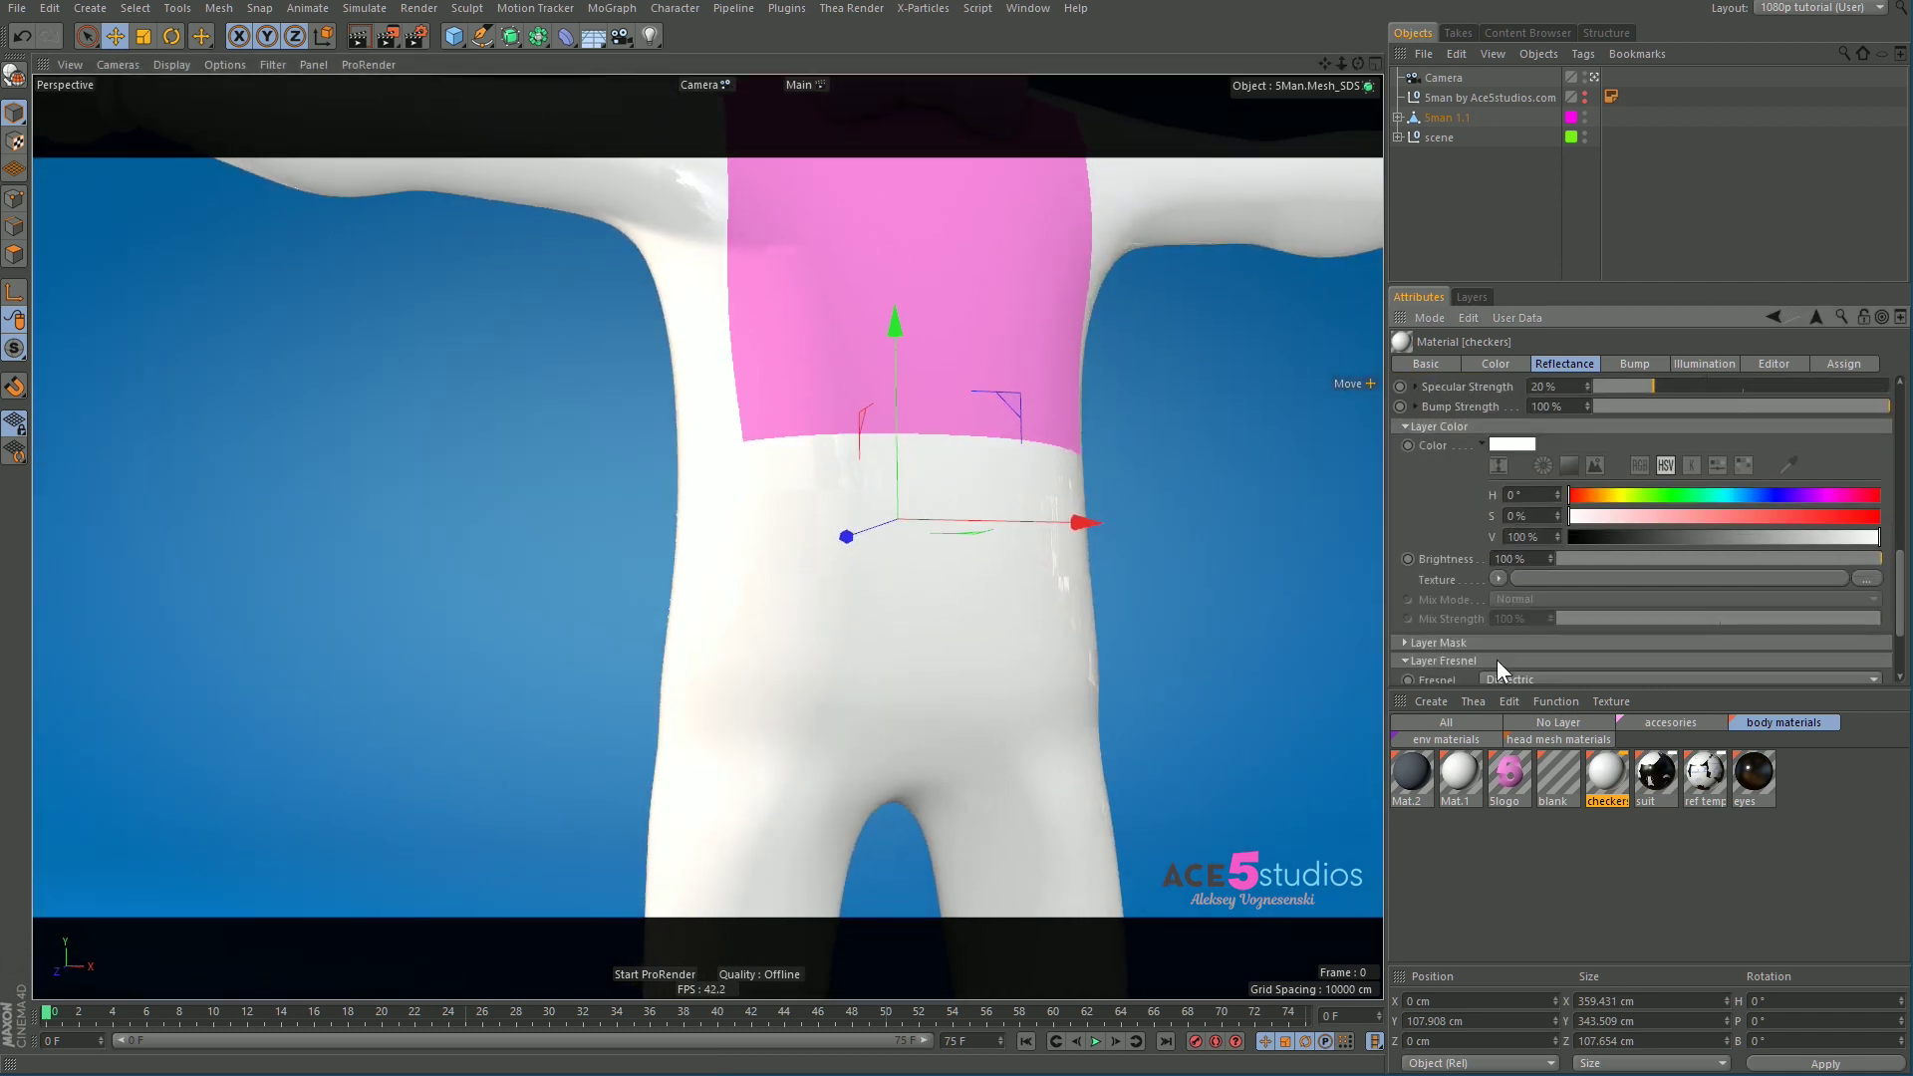
# Step: Set the reflection layer's Fresnel to None and roughness to 47%
pyautogui.click(1505, 678)
pyautogui.click(1502, 677)
pyautogui.keyDown('alt'); pyautogui.moveTo(939, 391); pyautogui.dragTo(1498, 482); pyautogui.keyUp('alt')
pyautogui.scroll(4, 1431, 640)
pyautogui.scroll(1, 1431, 641)
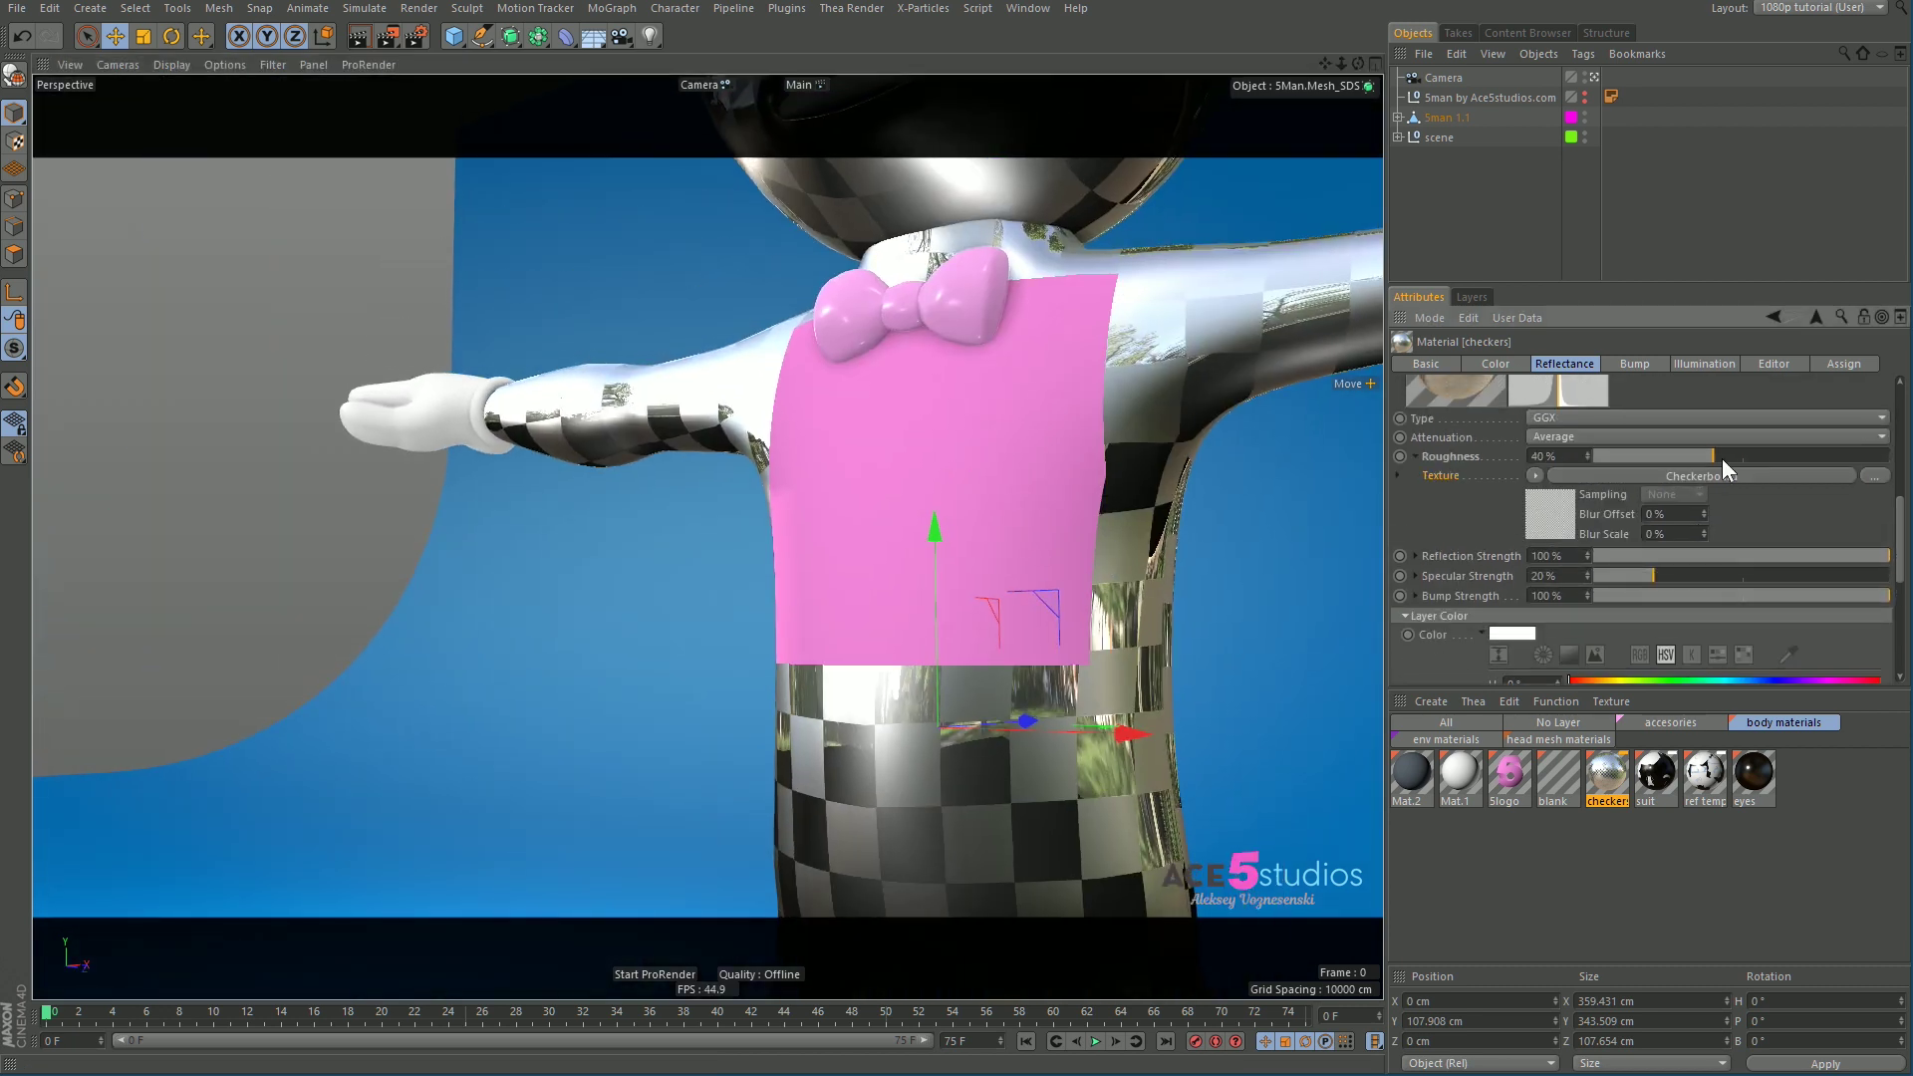
pyautogui.moveTo(1722, 458)
pyautogui.mouseDown()
pyautogui.moveTo(1561, 457)
pyautogui.moveTo(1733, 456)
pyautogui.mouseUp()
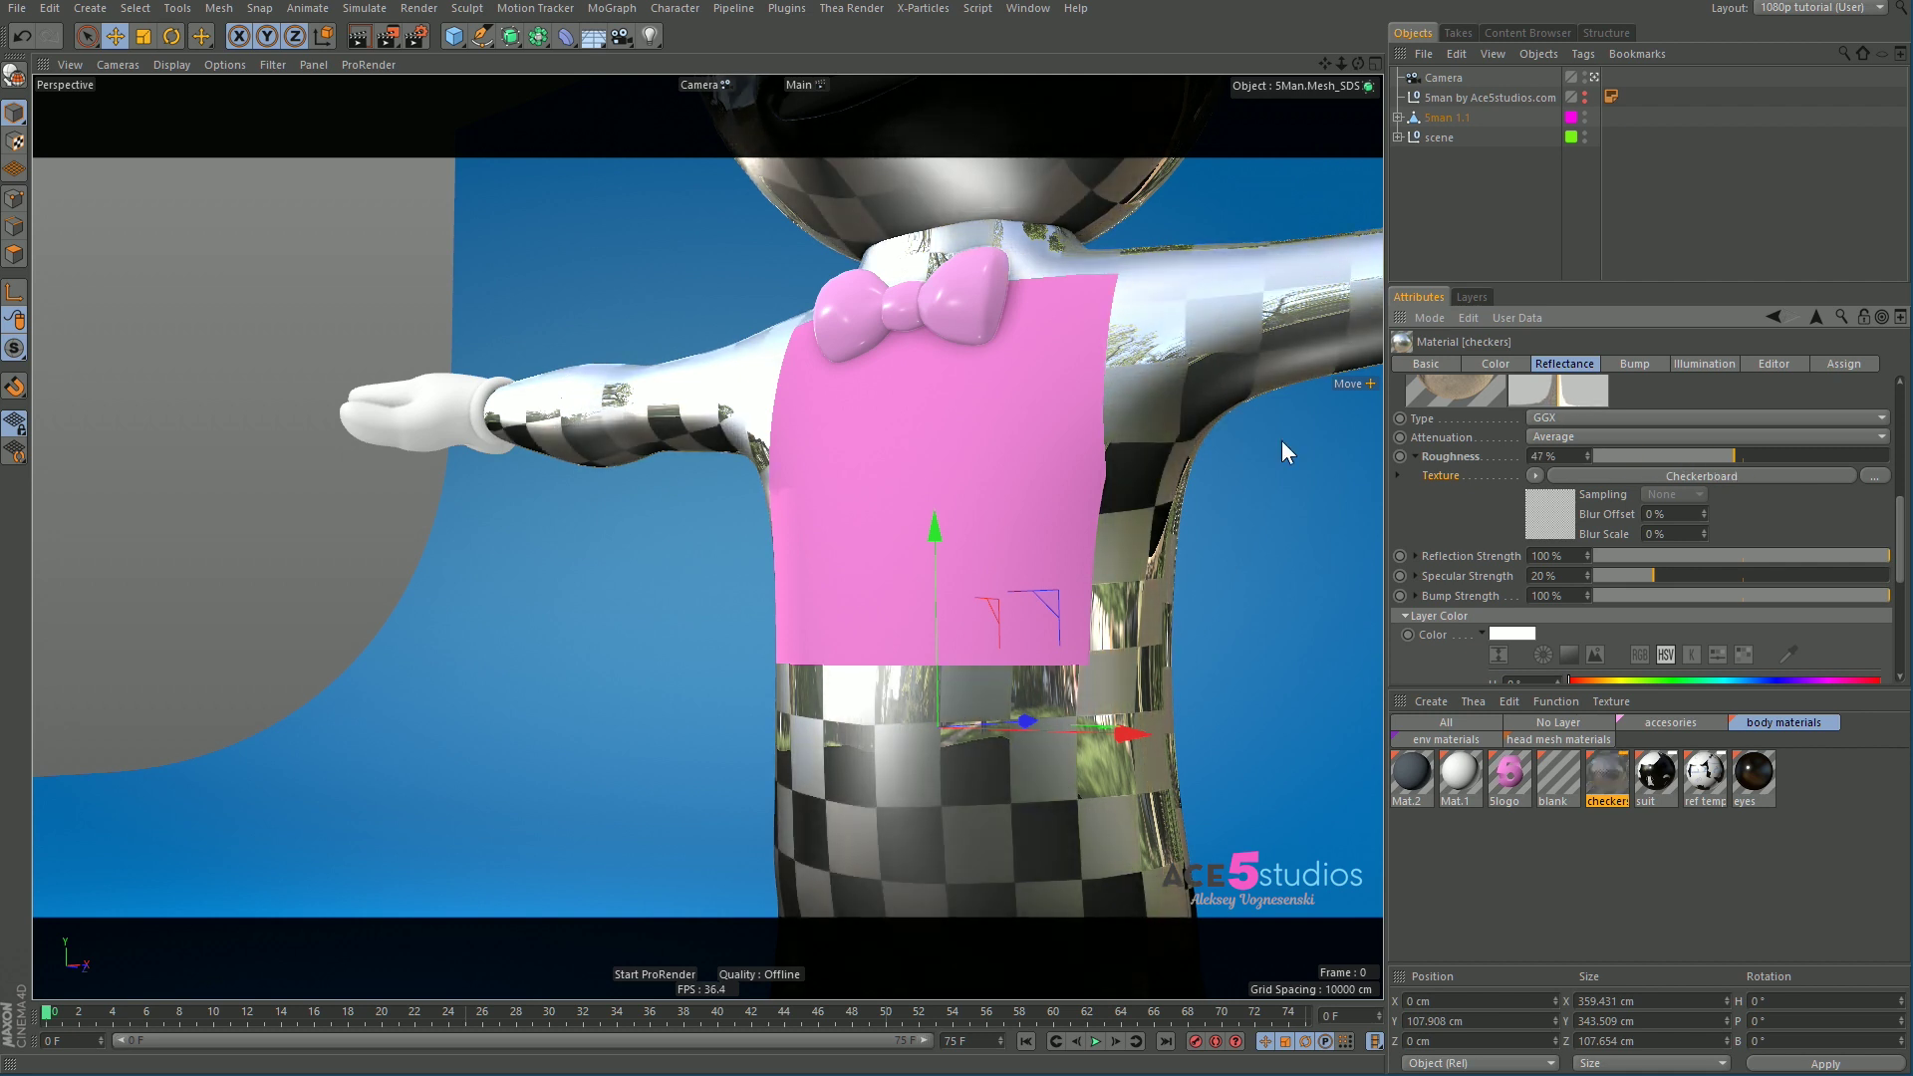
pyautogui.keyDown('alt'); pyautogui.moveTo(1282, 441); pyautogui.dragTo(1068, 532); pyautogui.keyUp('alt')
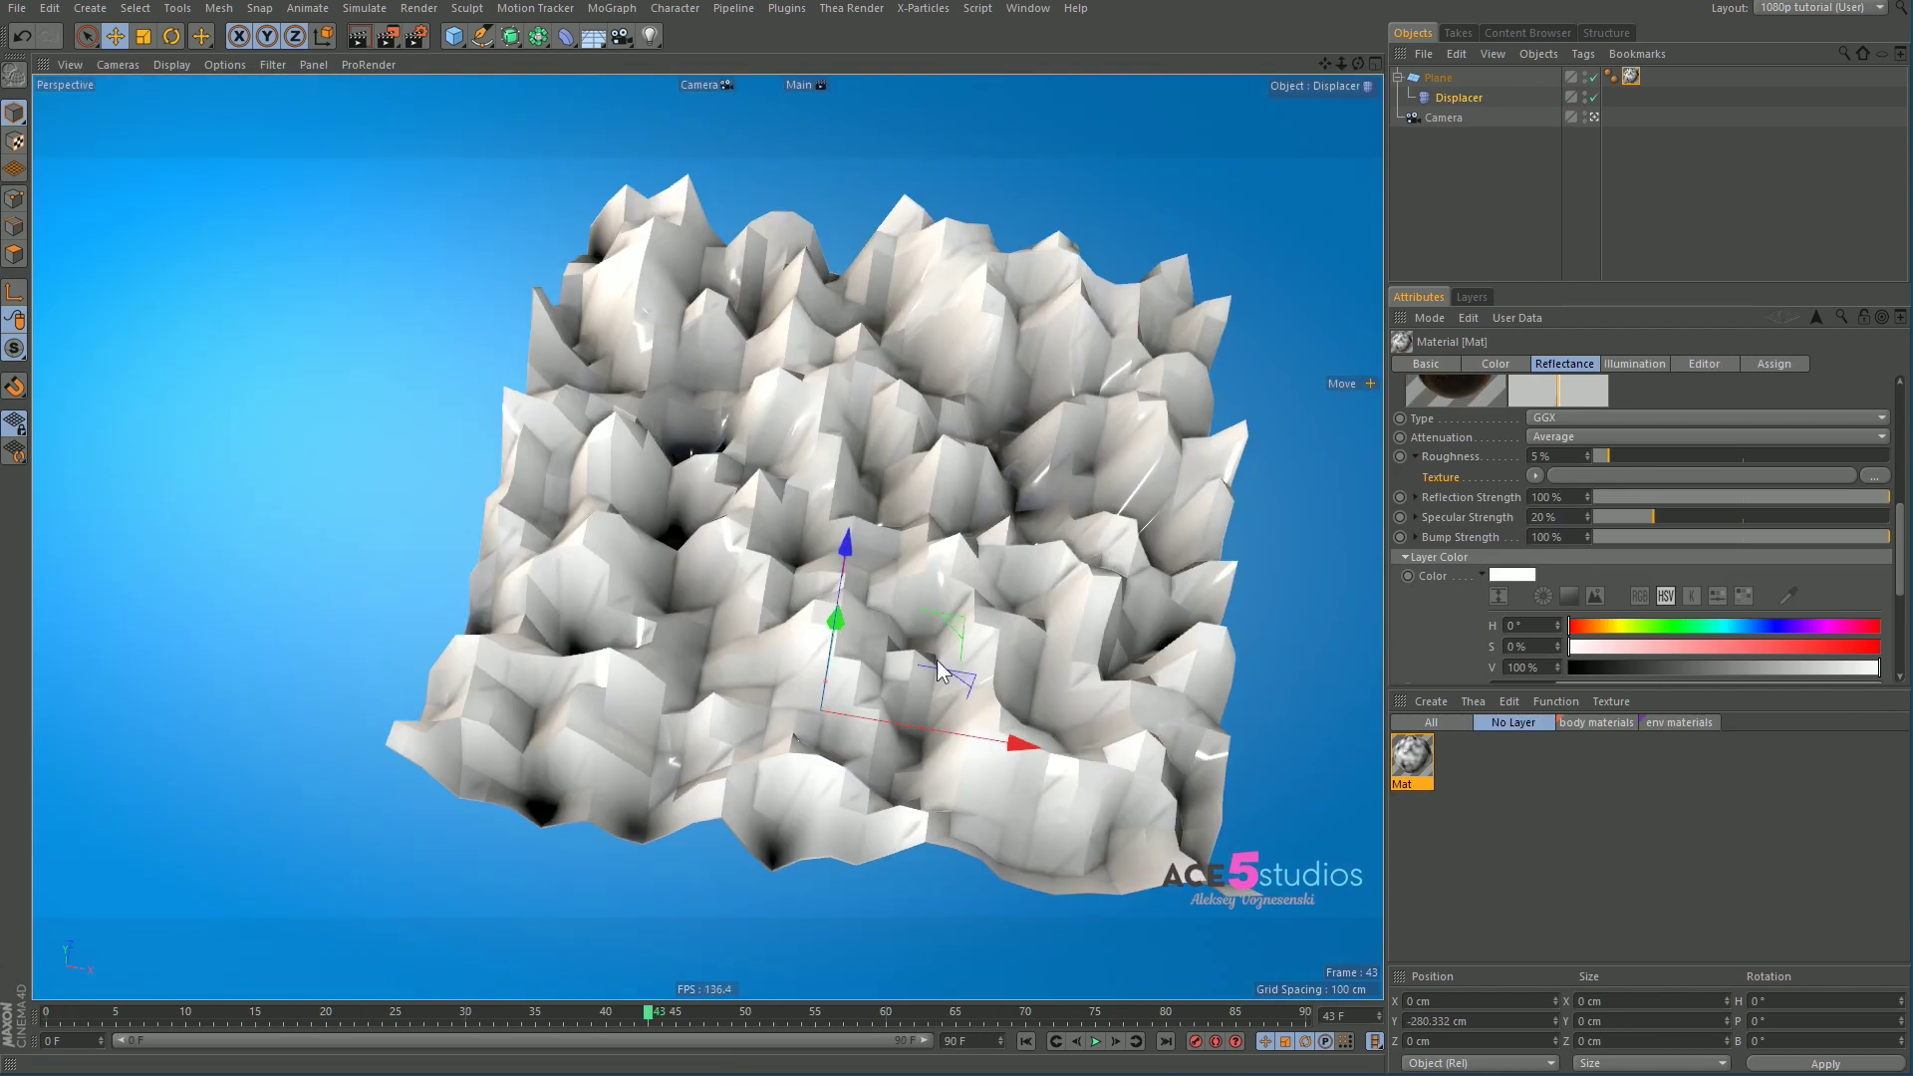
# Step: Turn off the Displacer to flatten the plane and raise the Noise shader's Contrast to 86%
pyautogui.keyDown('alt'); pyautogui.moveTo(1068, 530); pyautogui.dragTo(992, 578); pyautogui.keyUp('alt')
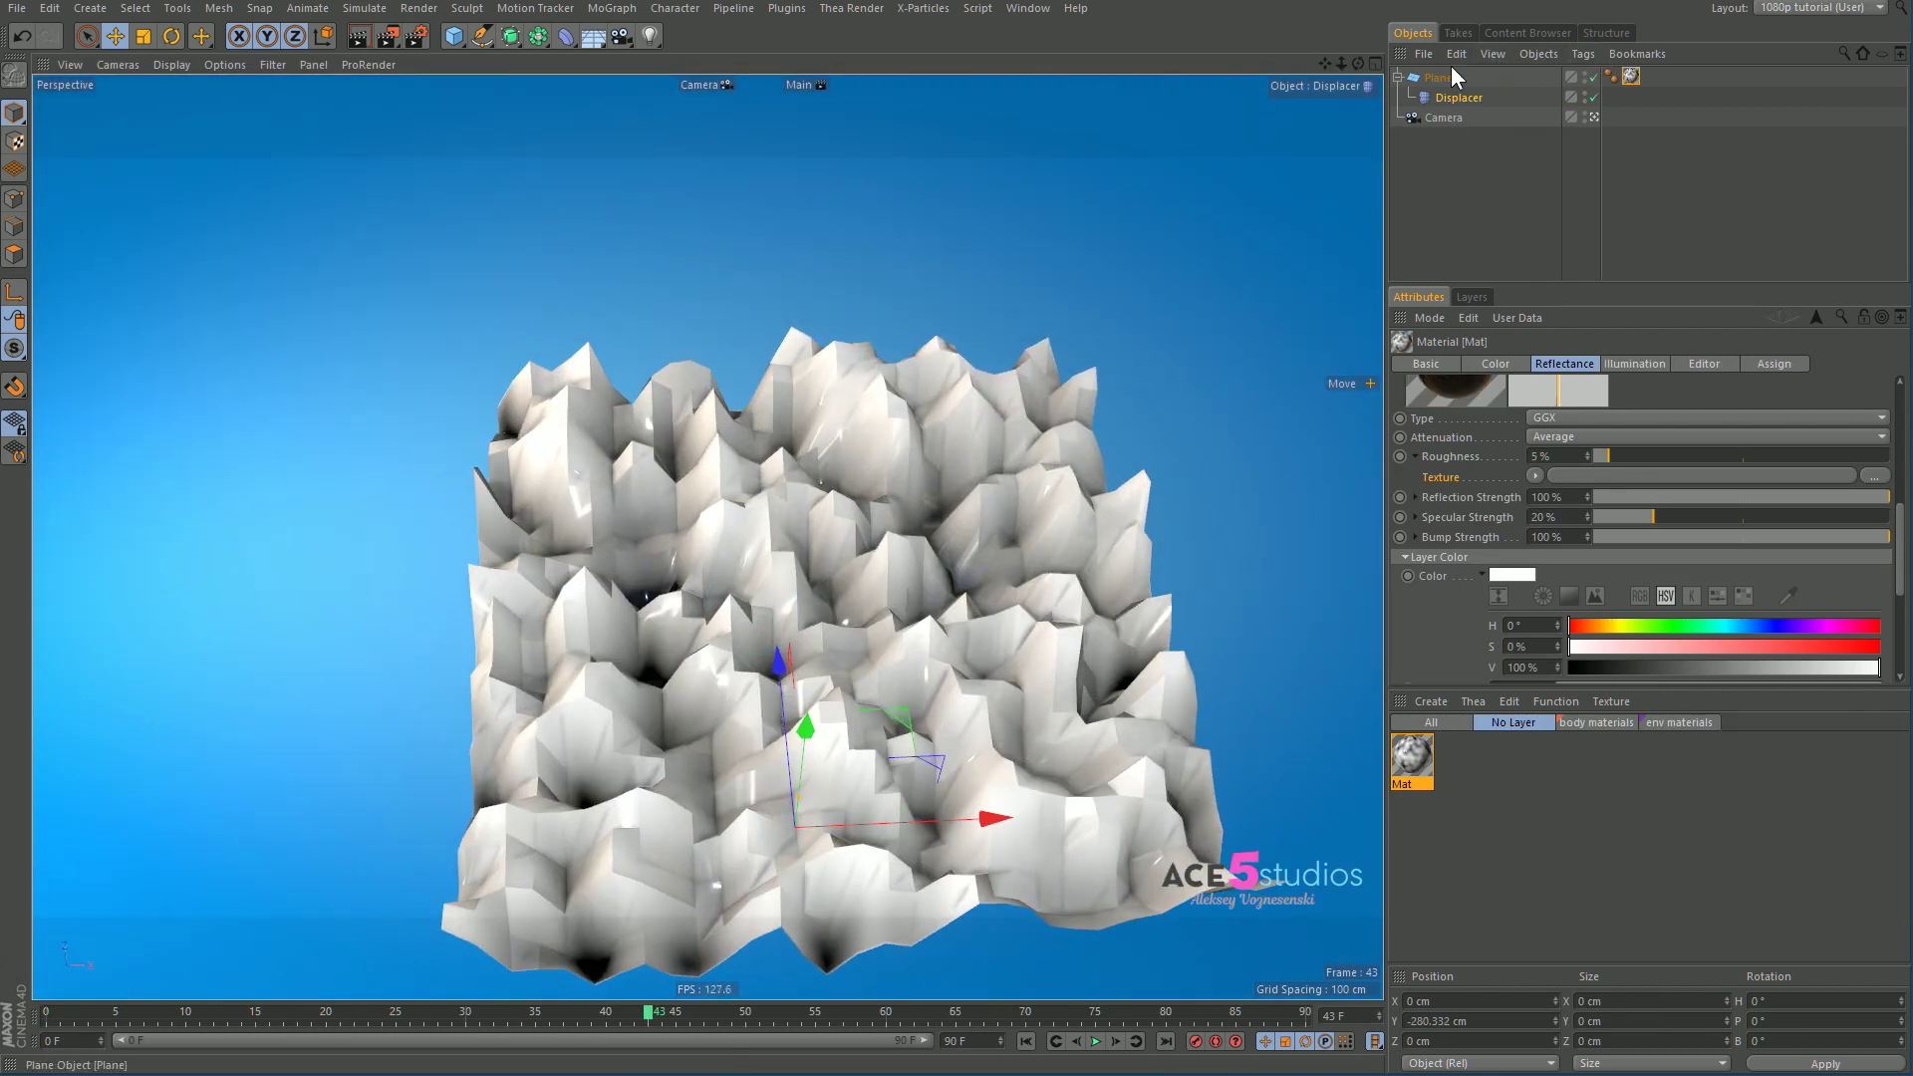
pyautogui.click(1594, 96)
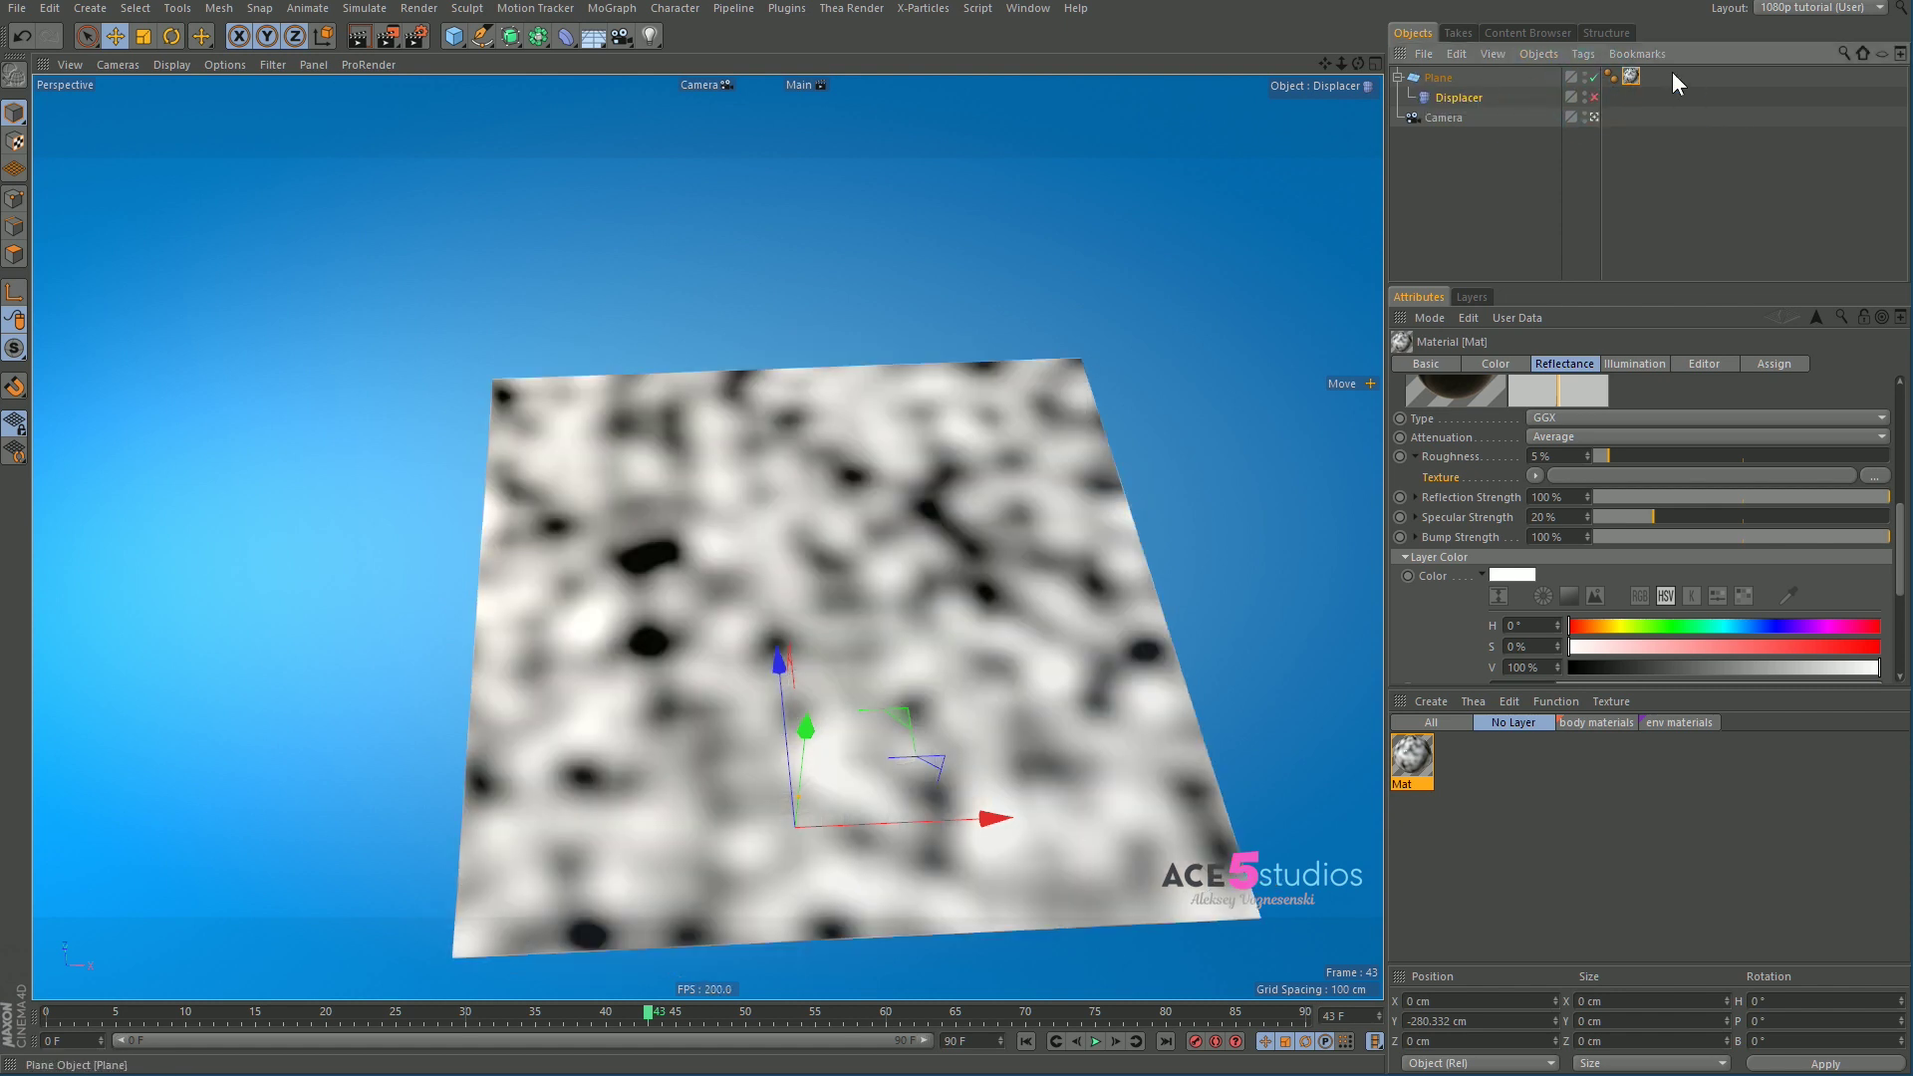
pyautogui.click(1631, 76)
pyautogui.click(1412, 757)
pyautogui.scroll(-10, 1704, 470)
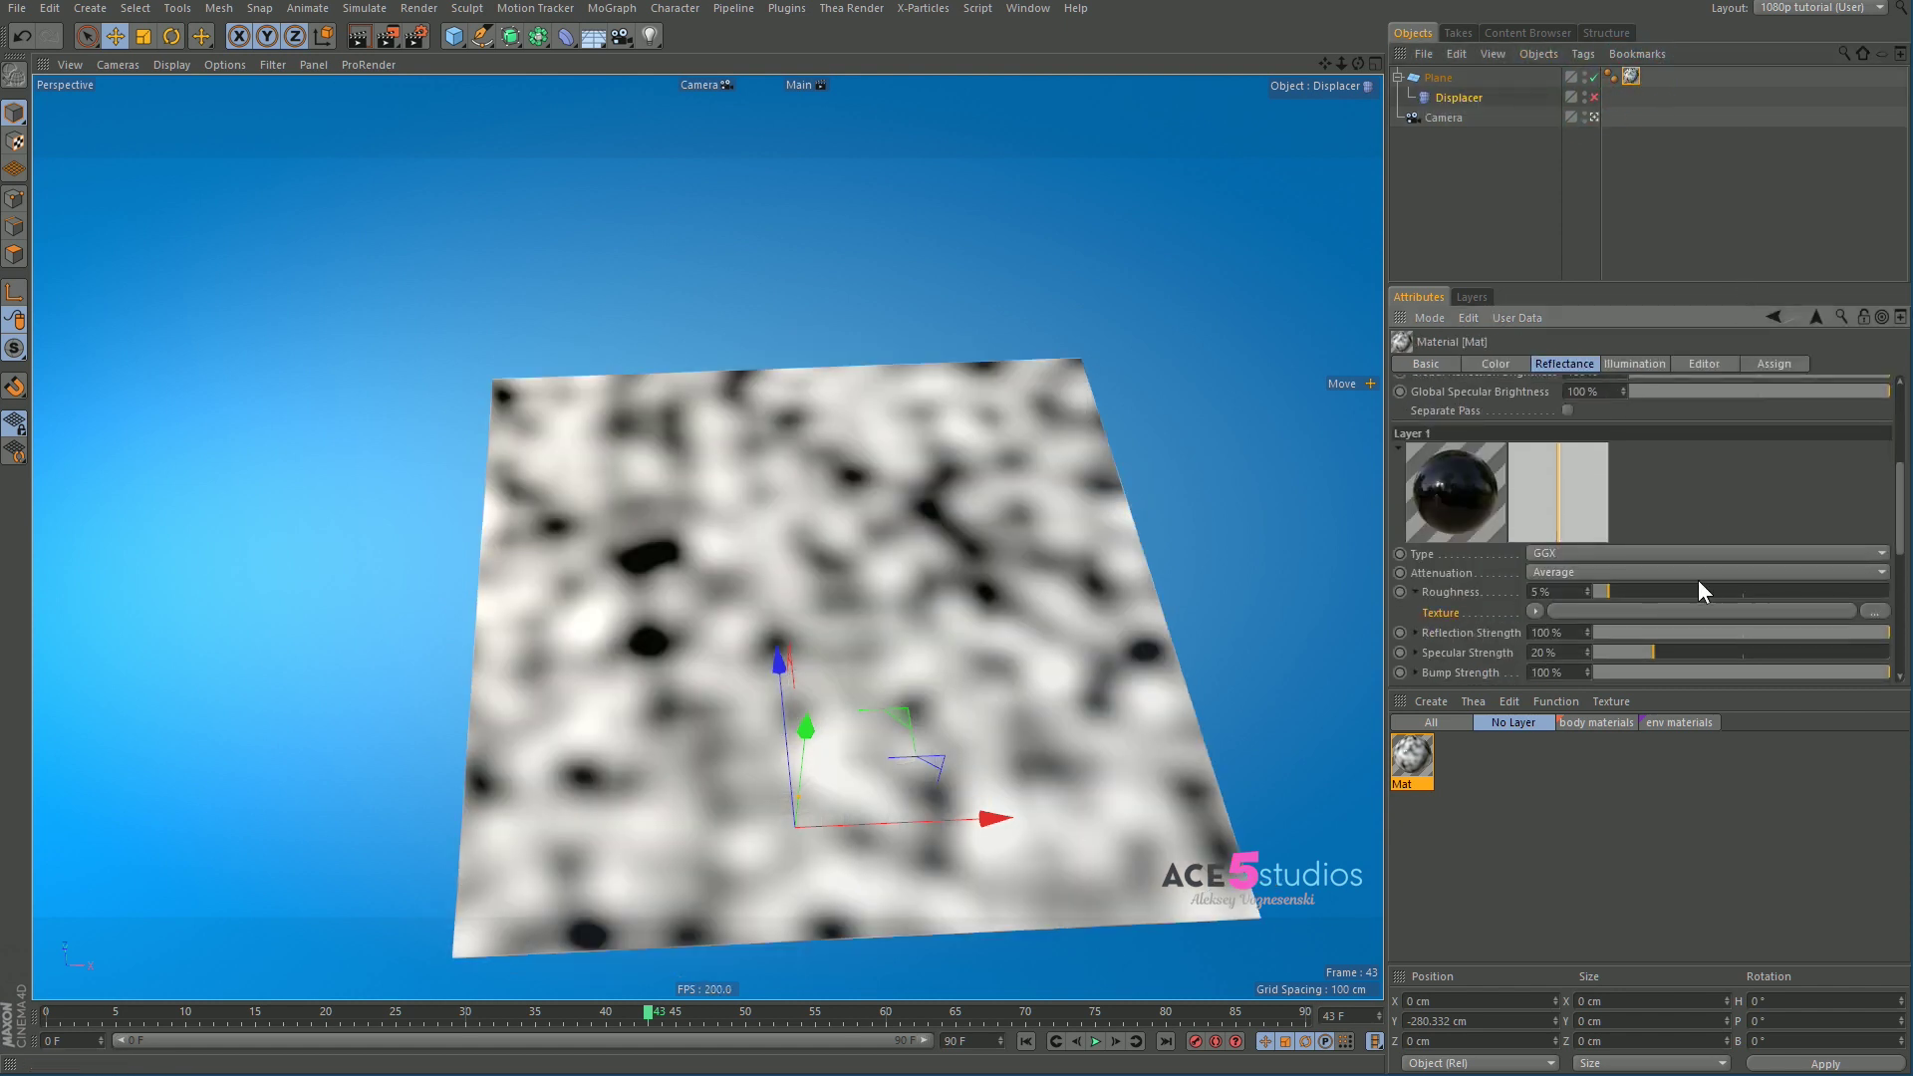
pyautogui.click(1498, 363)
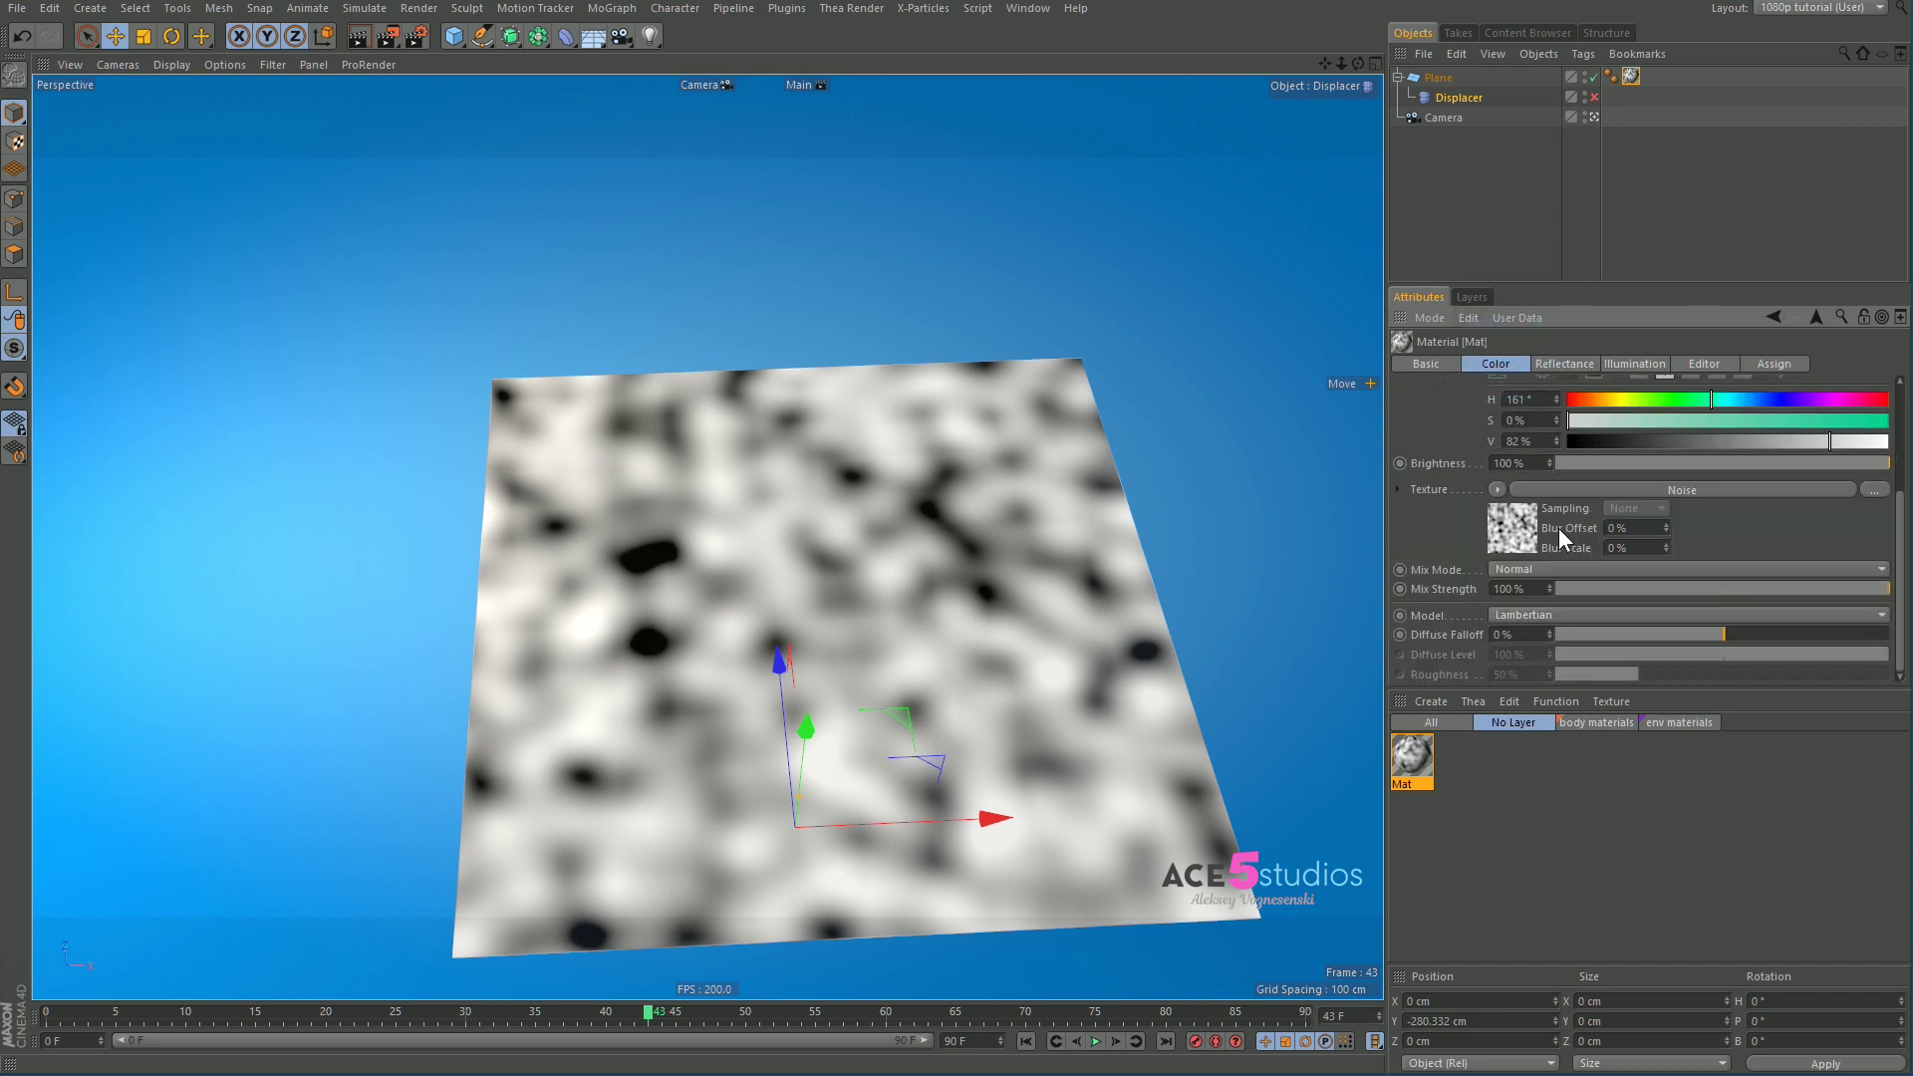
pyautogui.moveTo(1517, 687); pyautogui.dragTo(1516, 886)
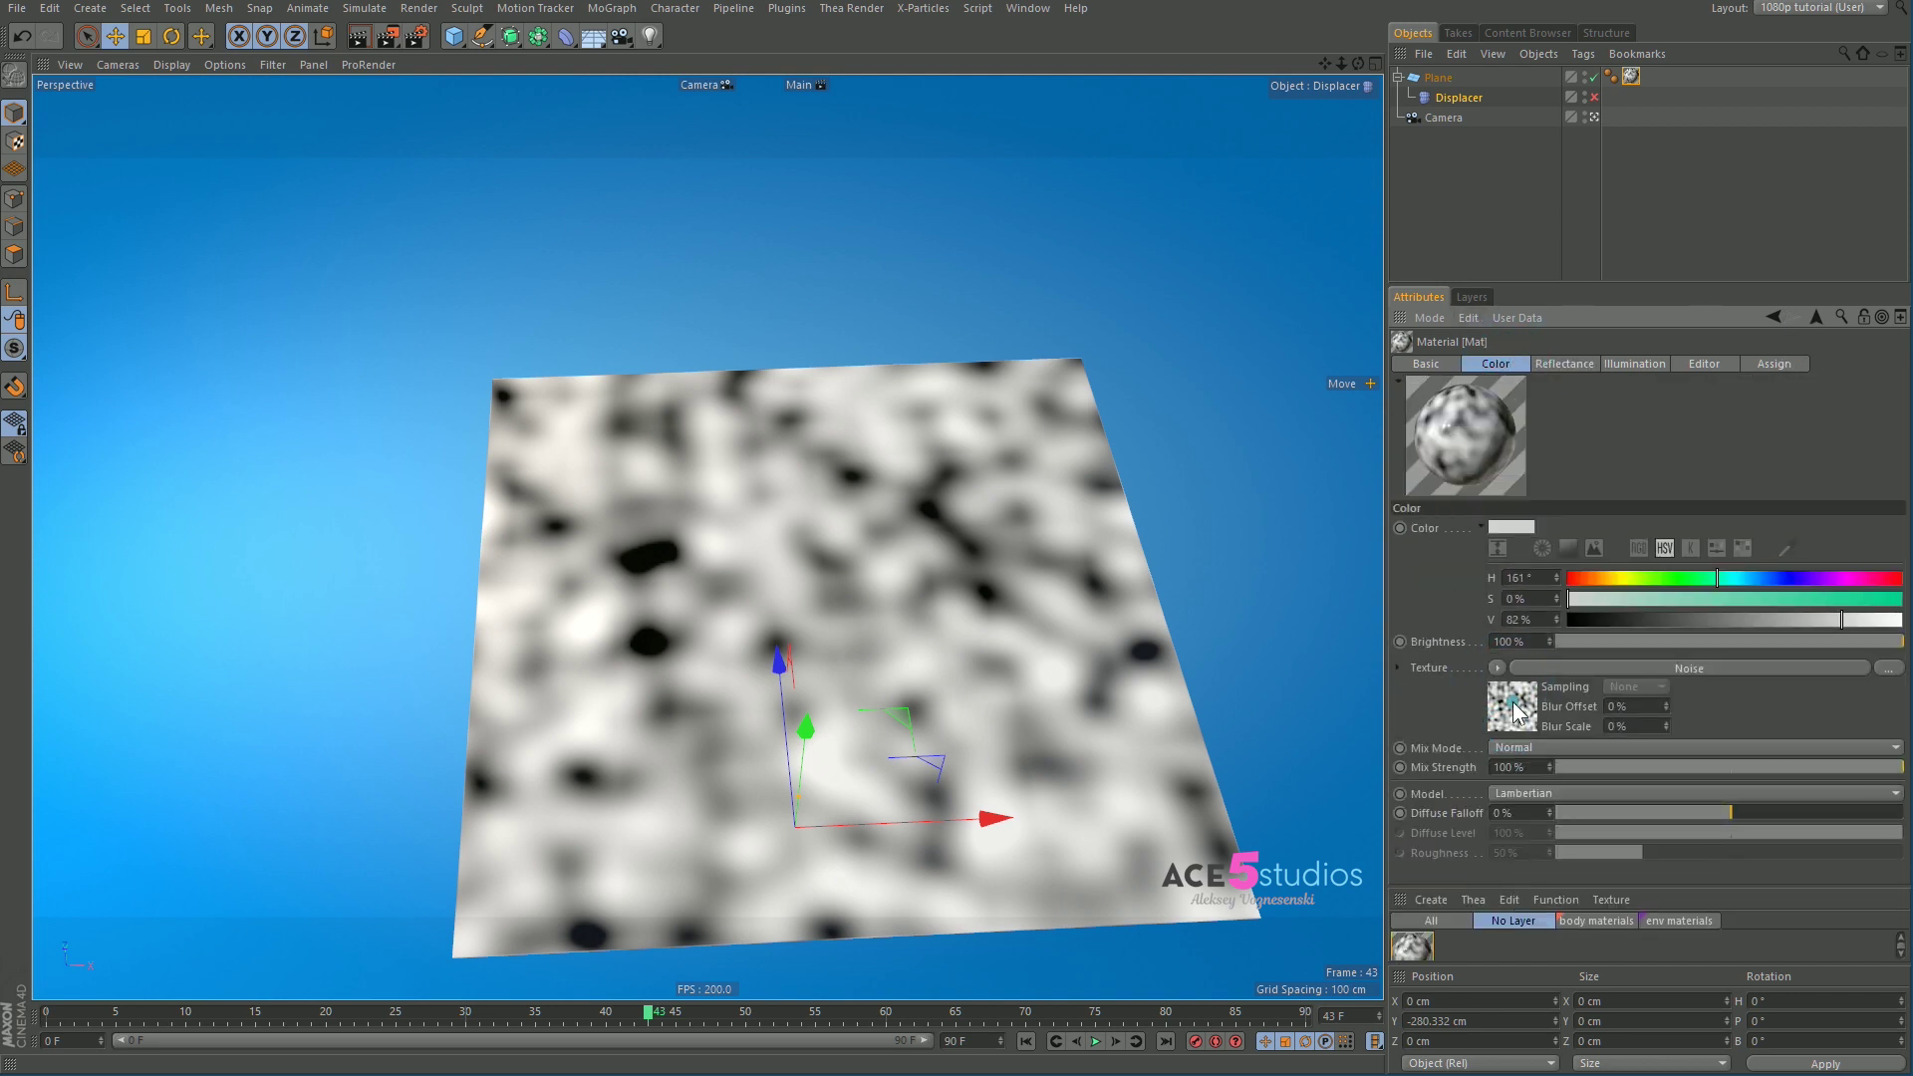
pyautogui.click(1511, 707)
pyautogui.press('F5')
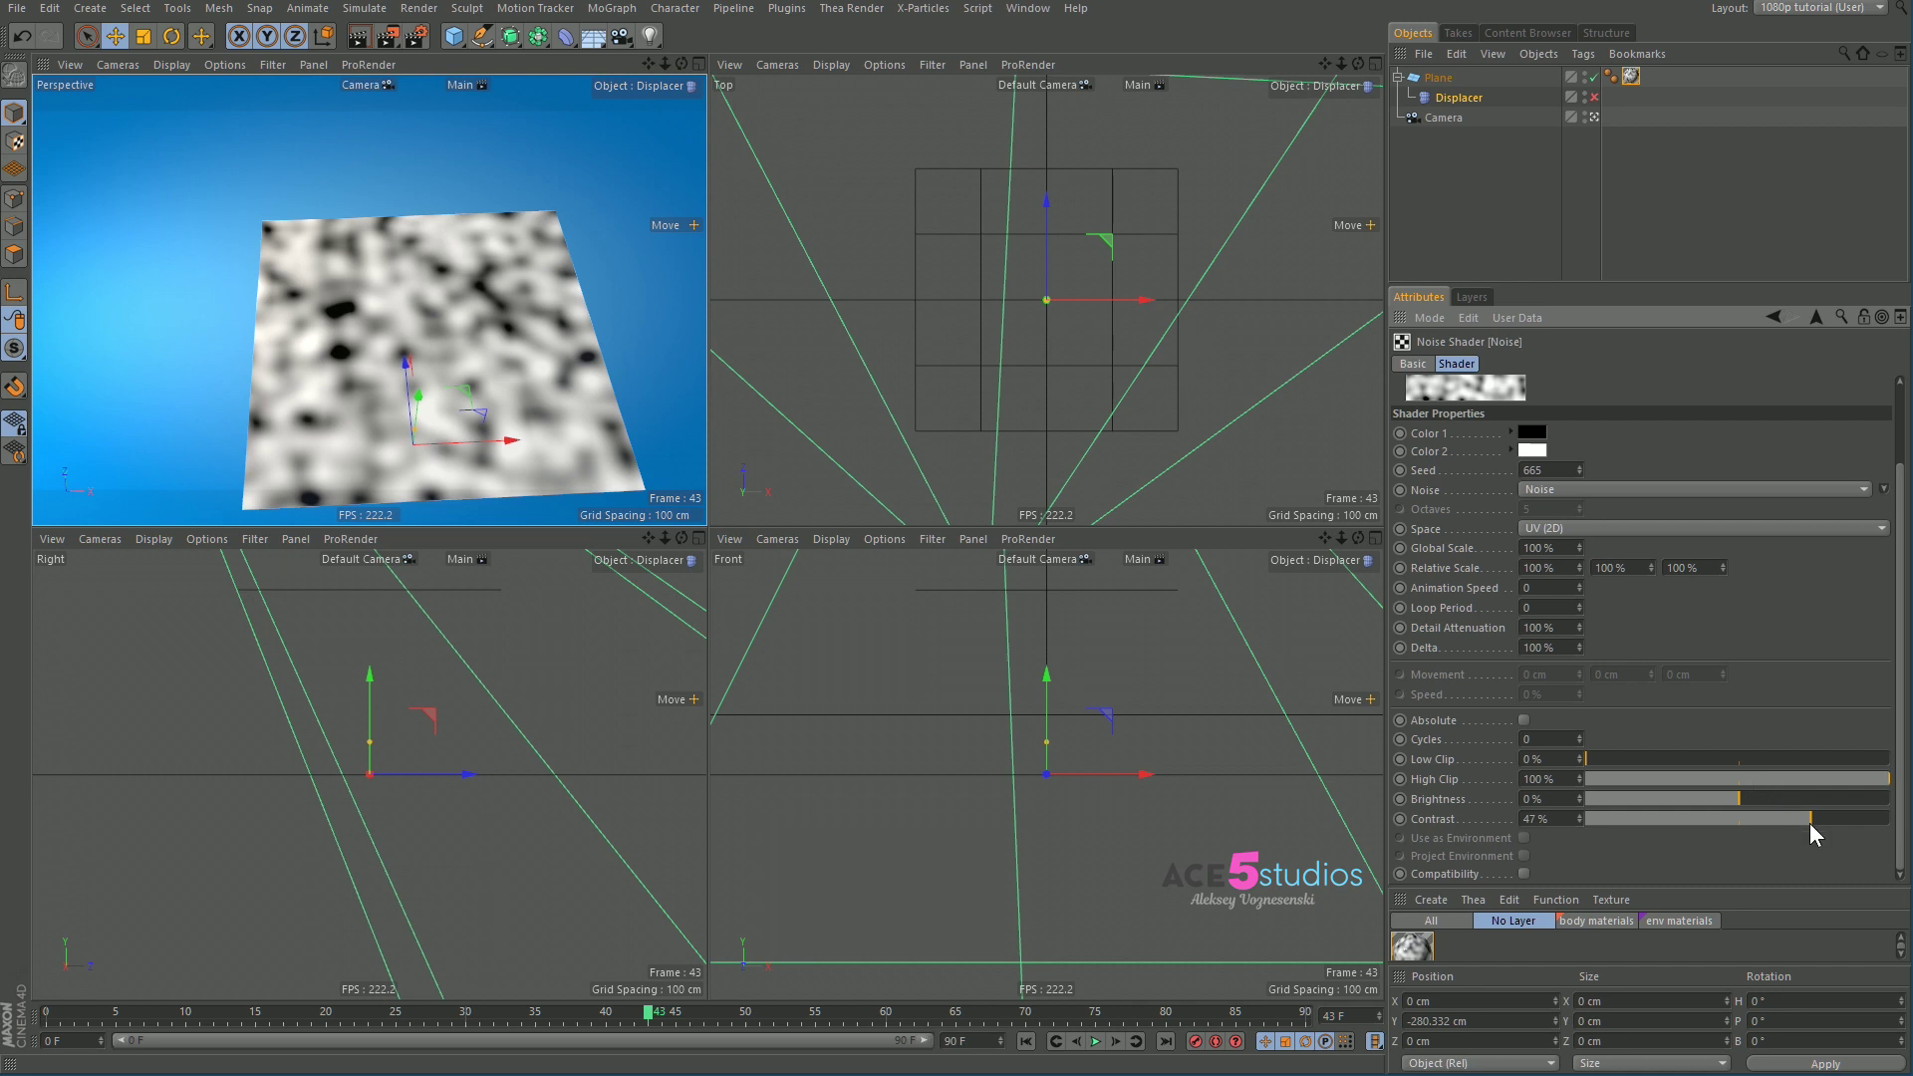
pyautogui.moveTo(1809, 823); pyautogui.dragTo(1870, 820)
pyautogui.middleClick(499, 205)
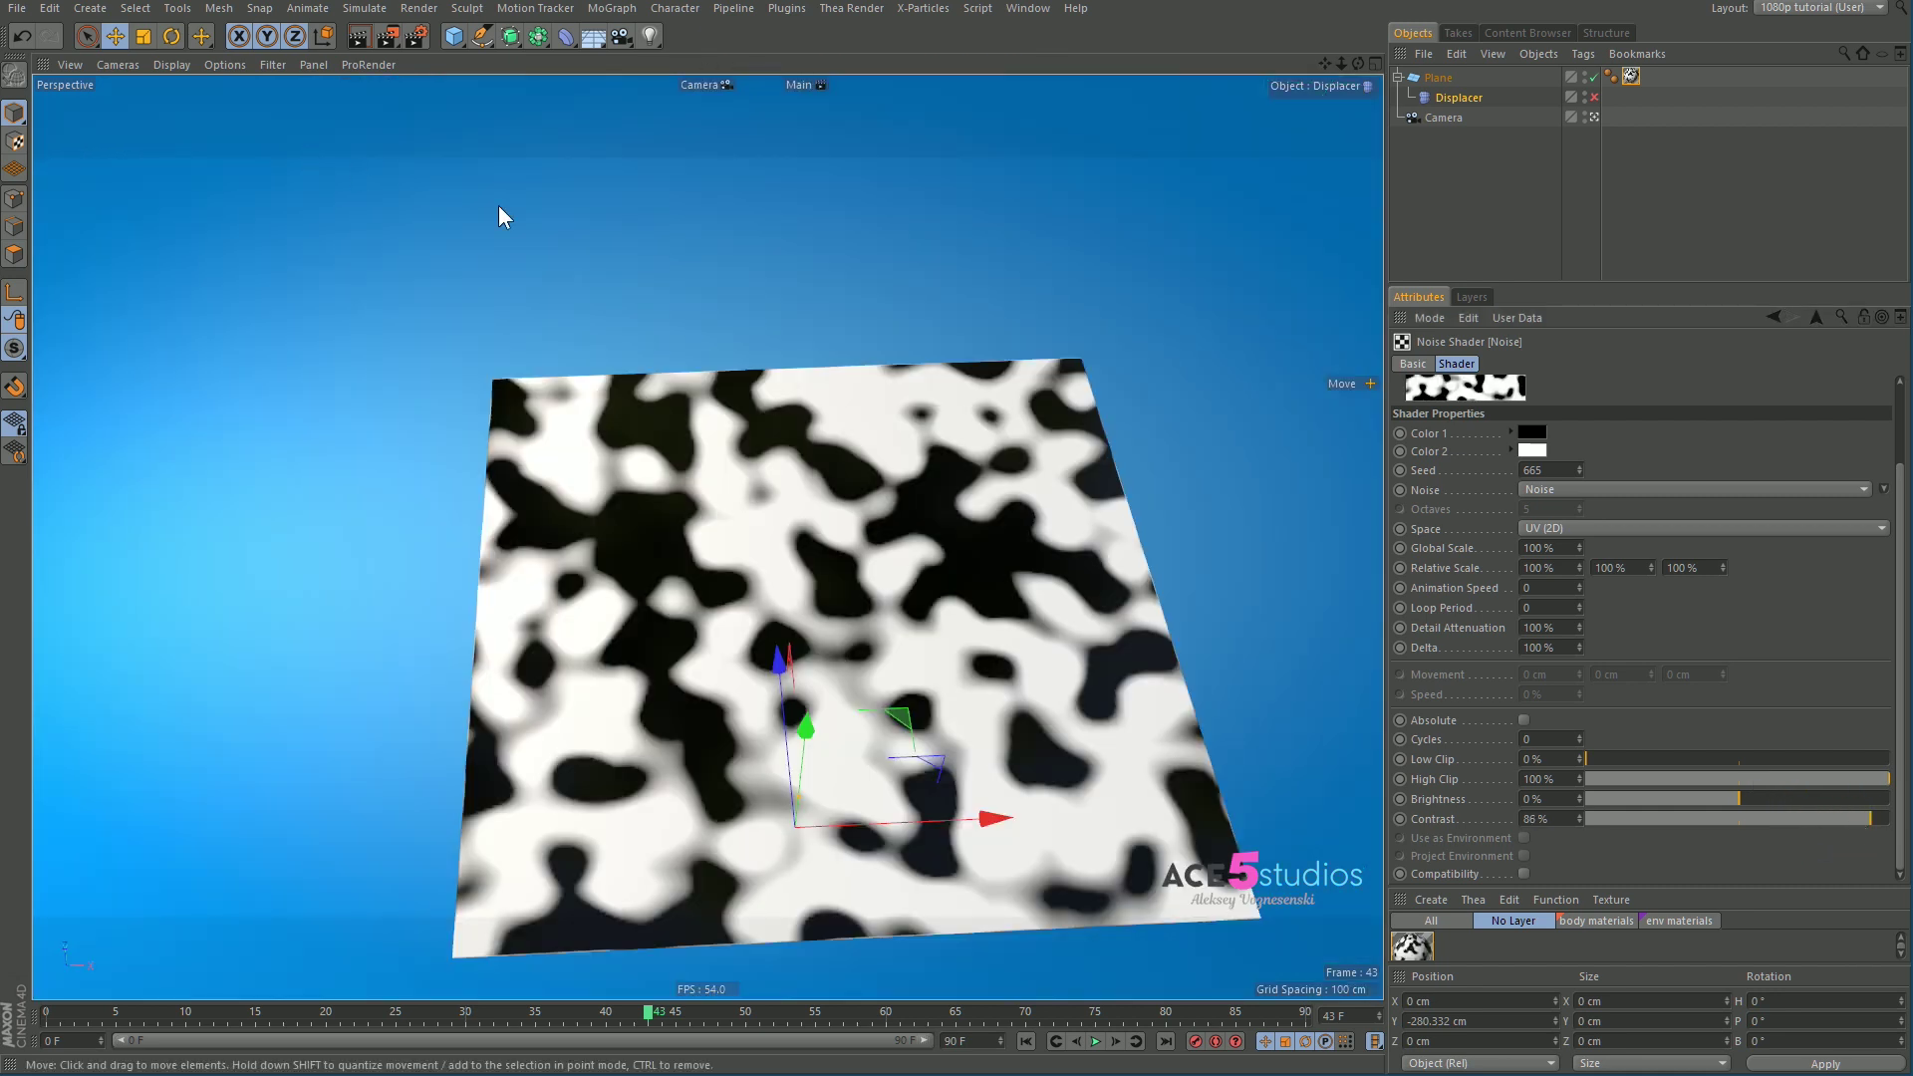
# Step: Add a Cube, move it out from under the Plane and raise it above the plane
pyautogui.click(455, 41)
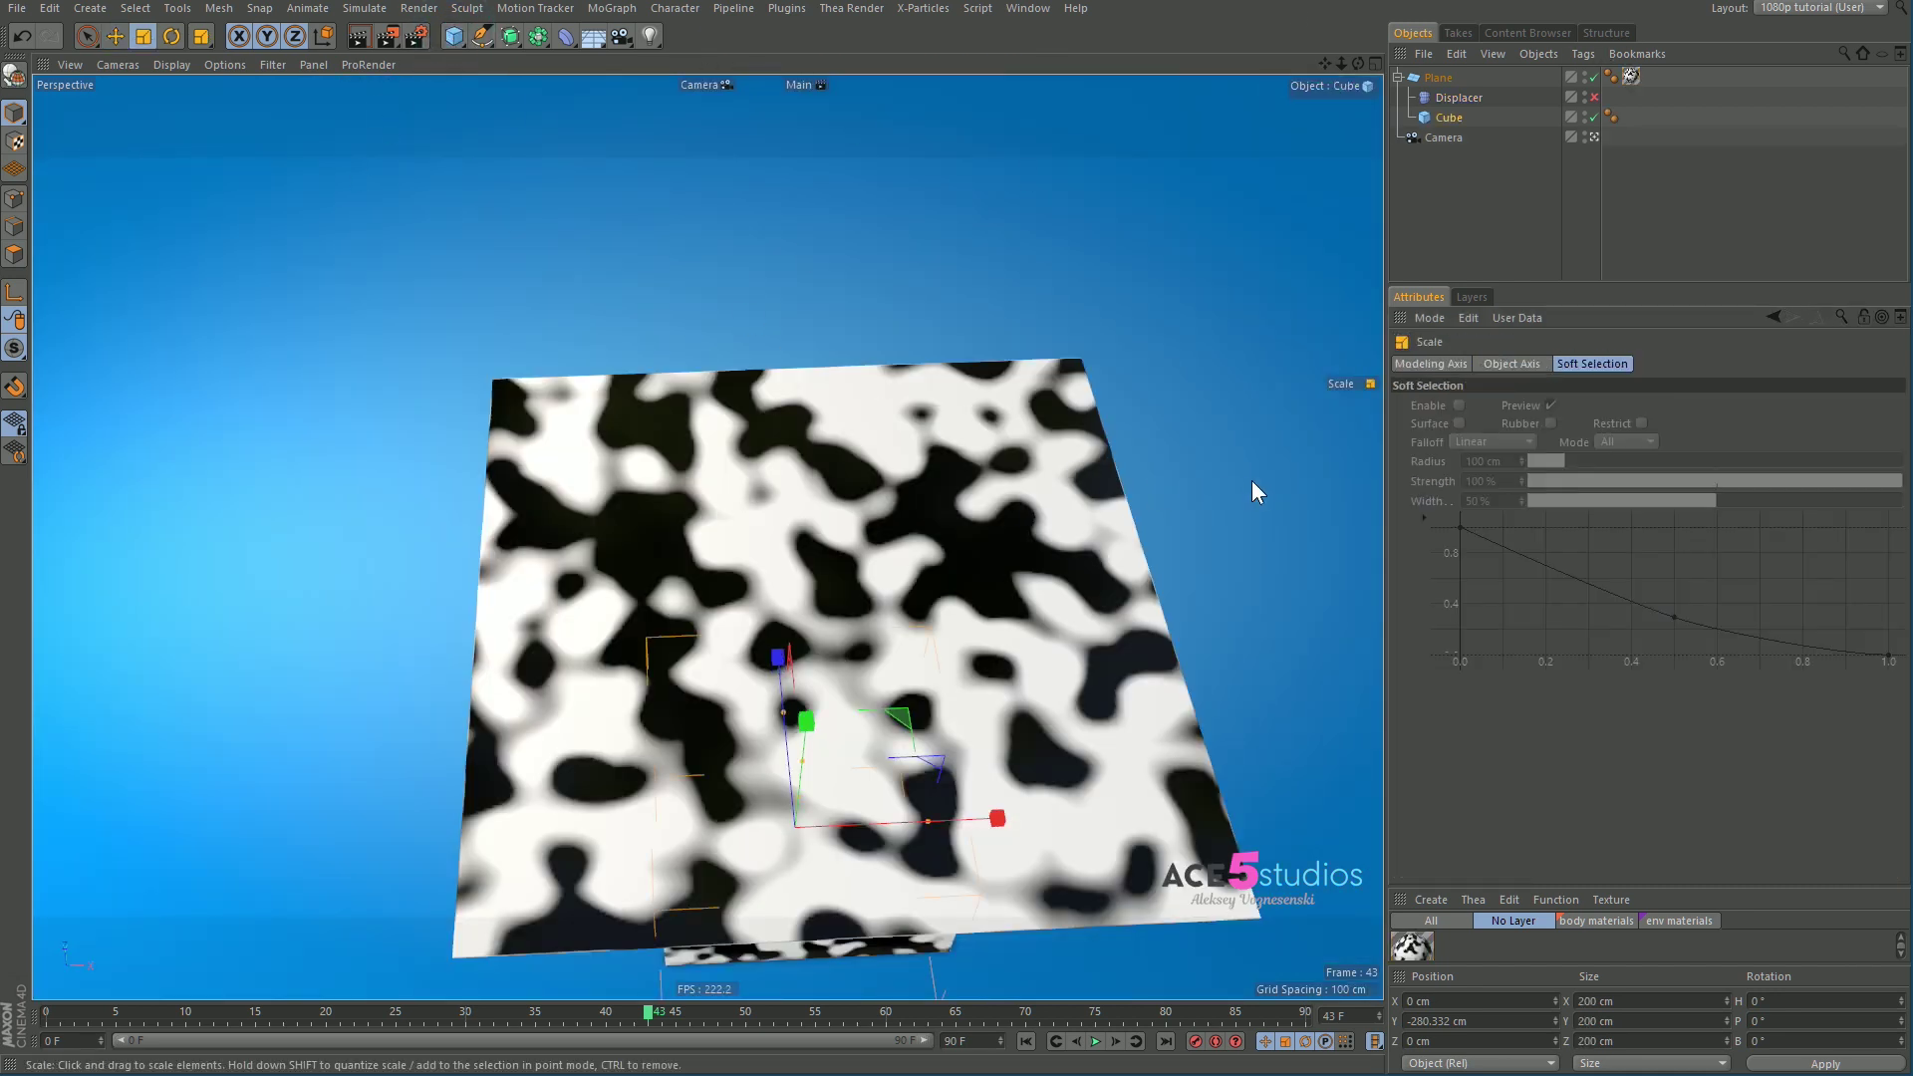
pyautogui.press('t')
pyautogui.moveTo(1448, 121); pyautogui.dragTo(1436, 144)
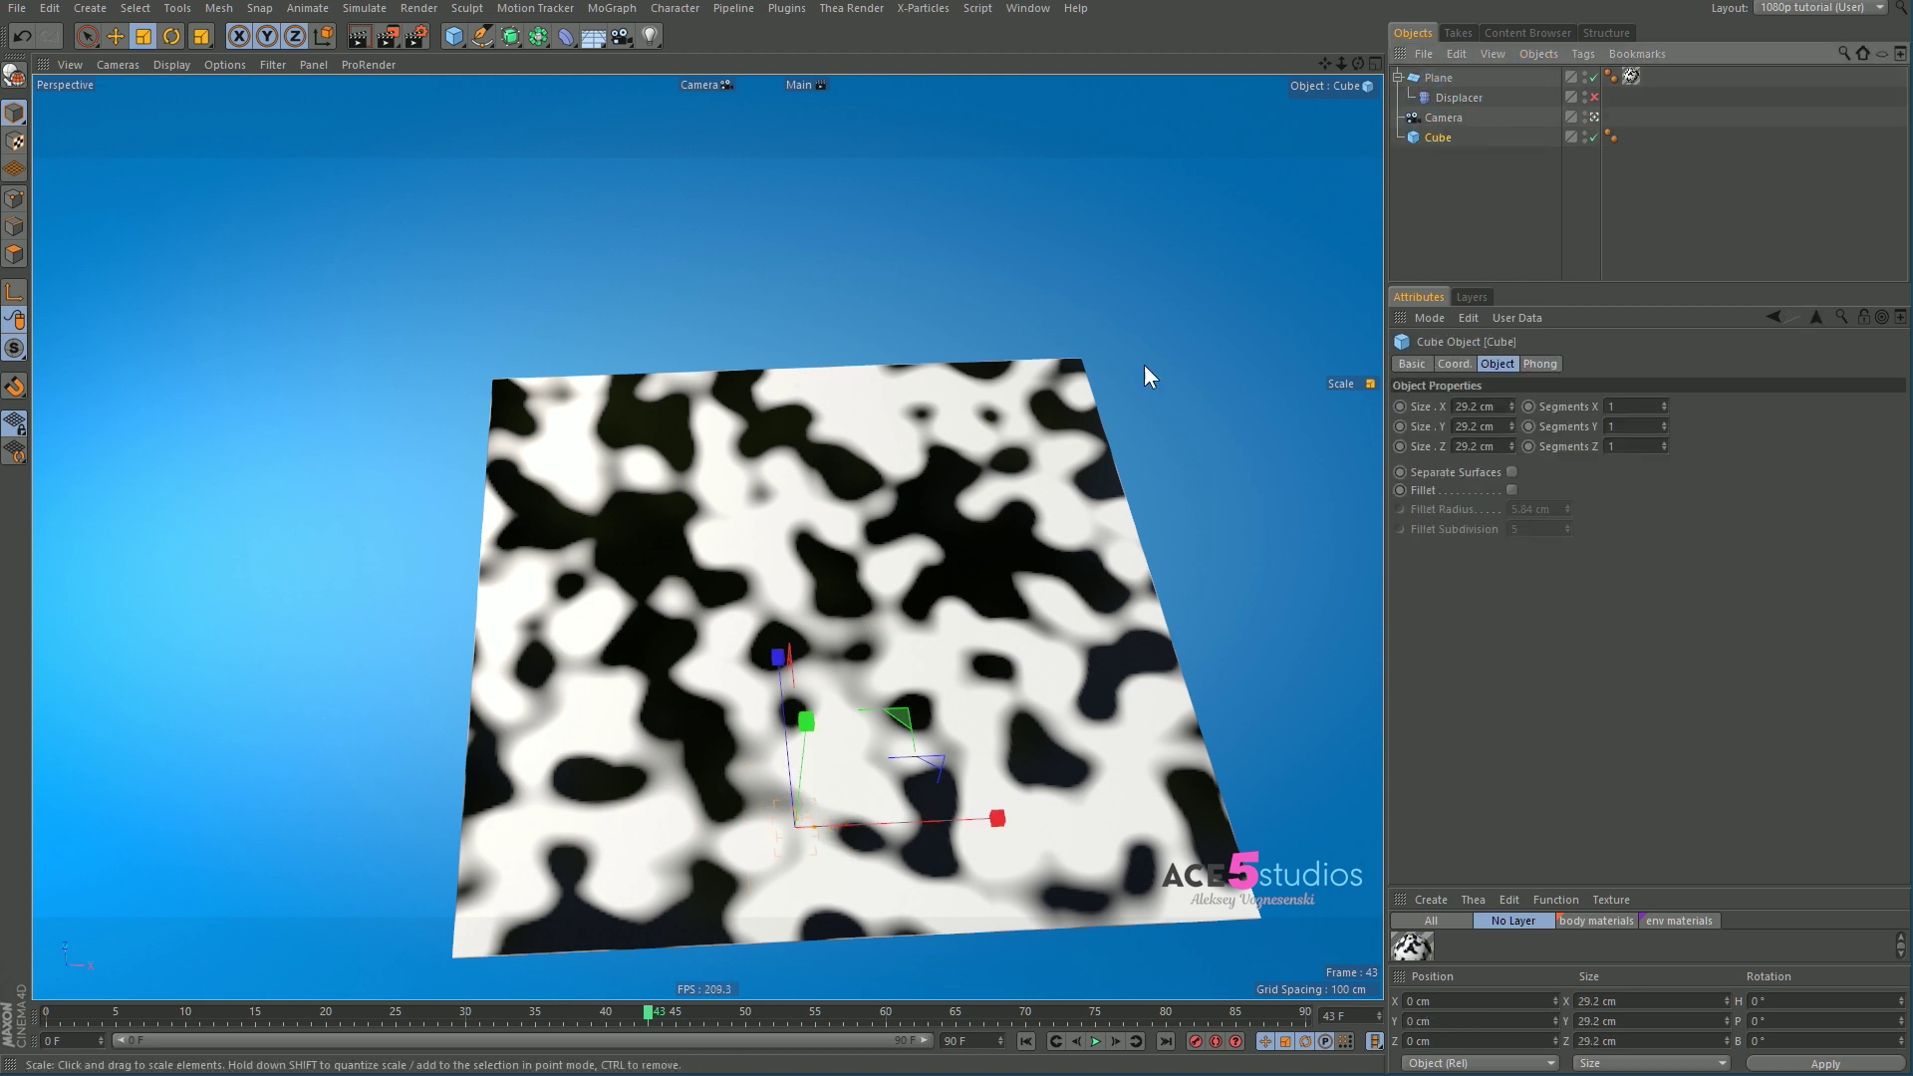
pyautogui.press('e')
pyautogui.moveTo(808, 720); pyautogui.dragTo(850, 299)
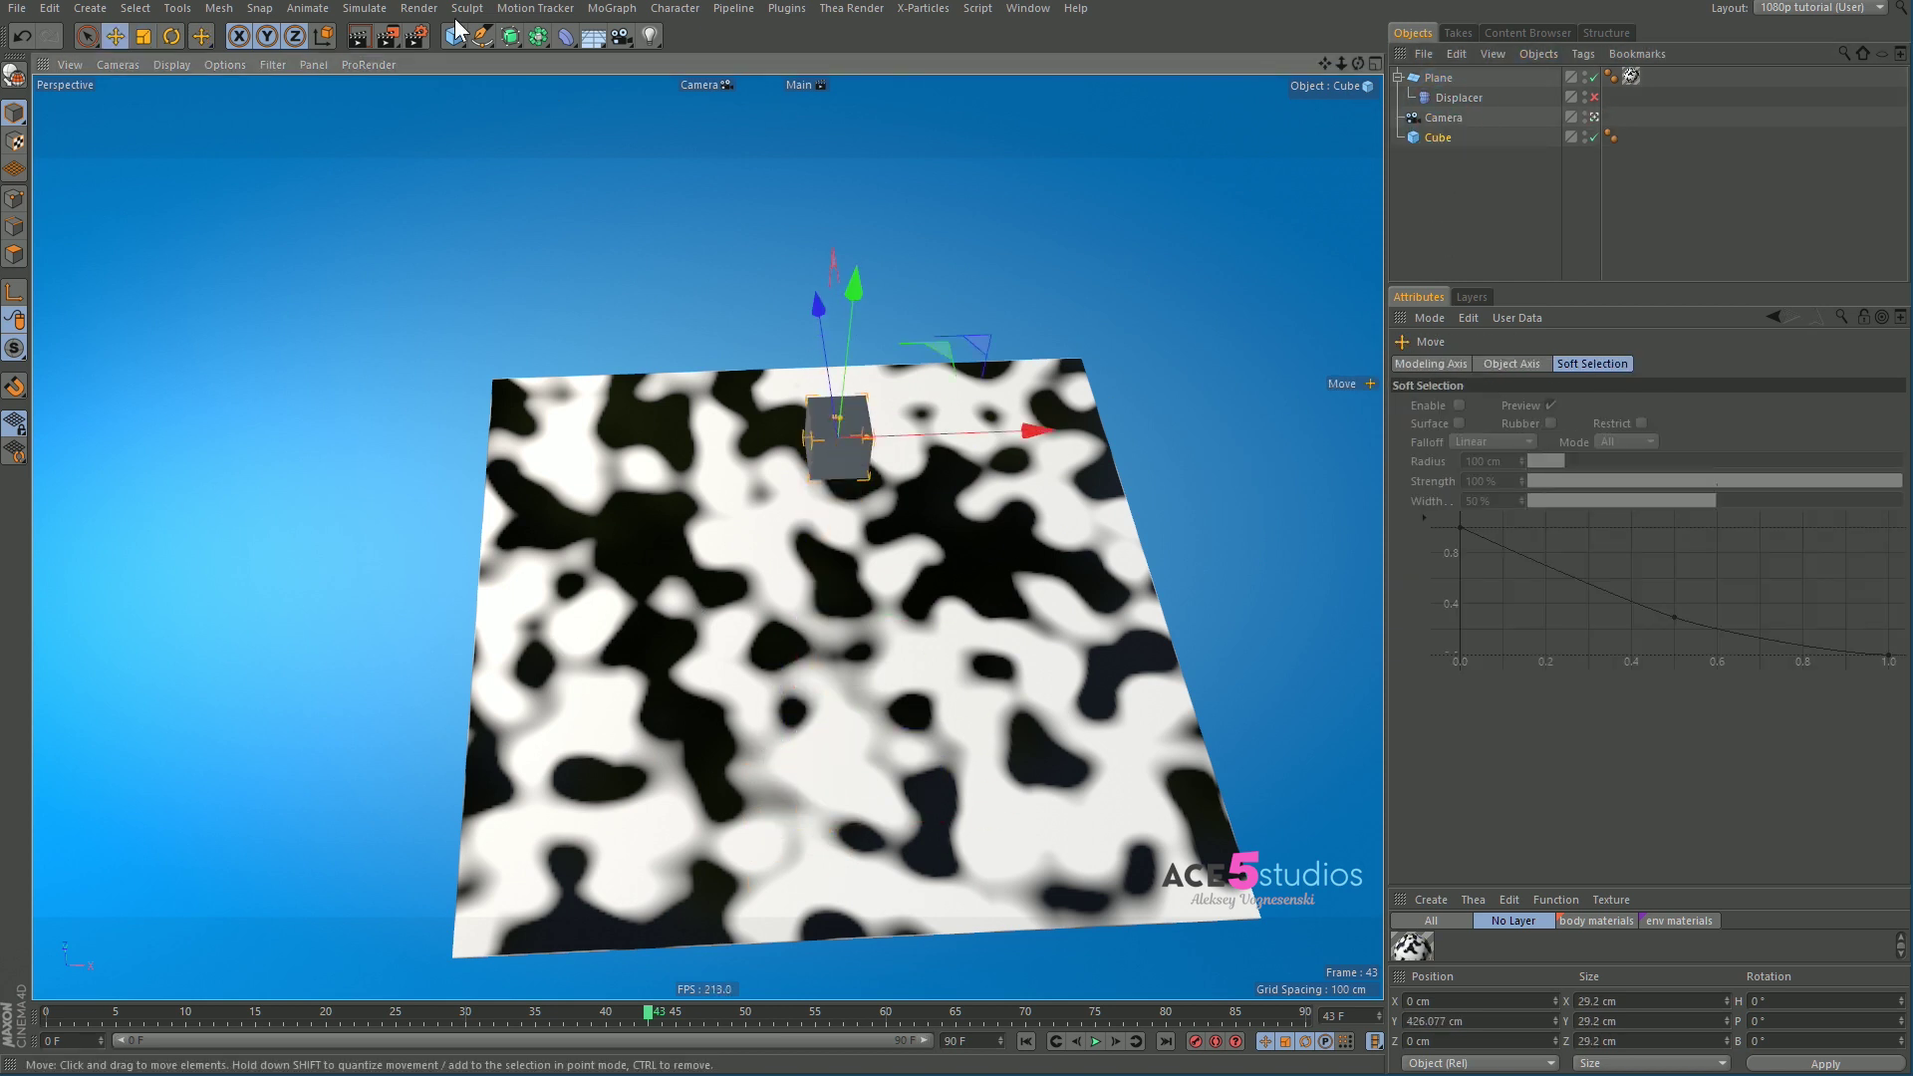
# Step: Put the Cube in a Cloner with render instances, Object mode on the Plane, and shrink the Cube
pyautogui.click(616, 9)
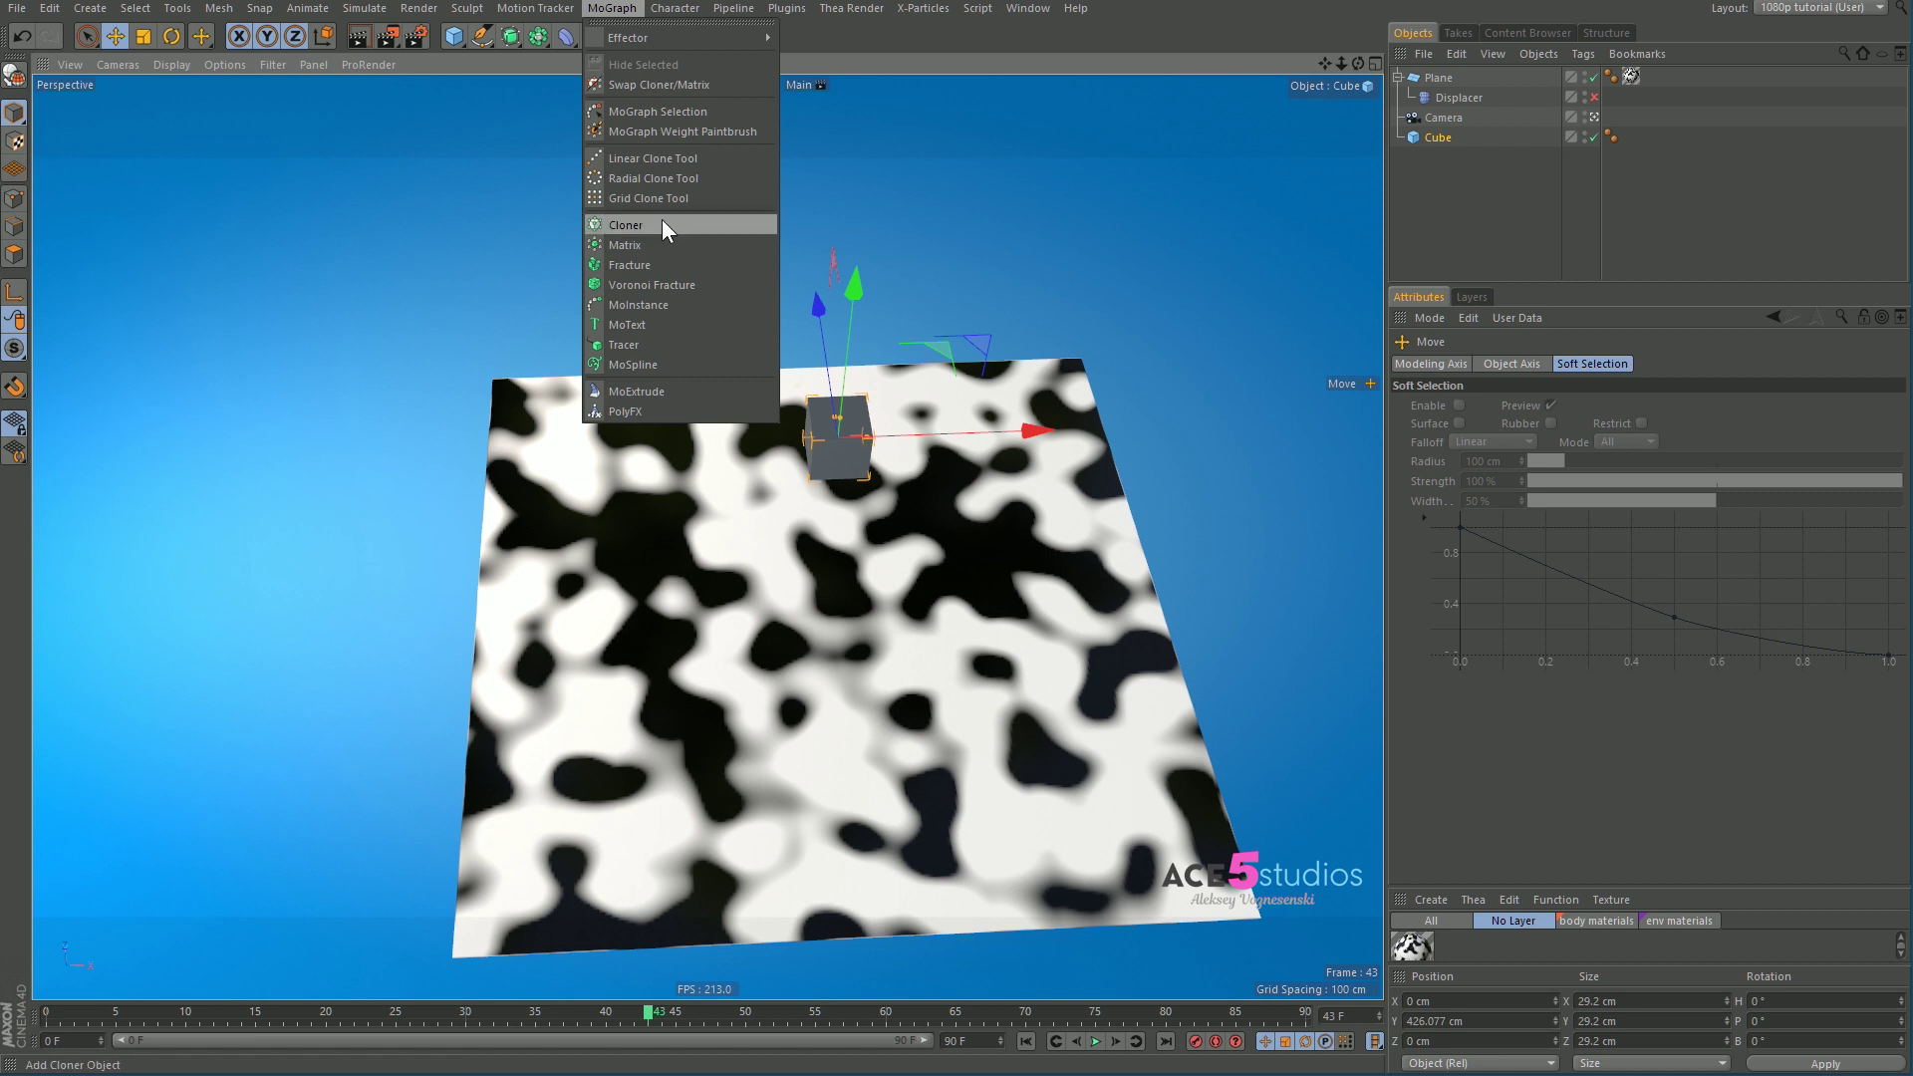
pyautogui.keyDown('alt'); pyautogui.click(638, 226); pyautogui.keyUp('alt')
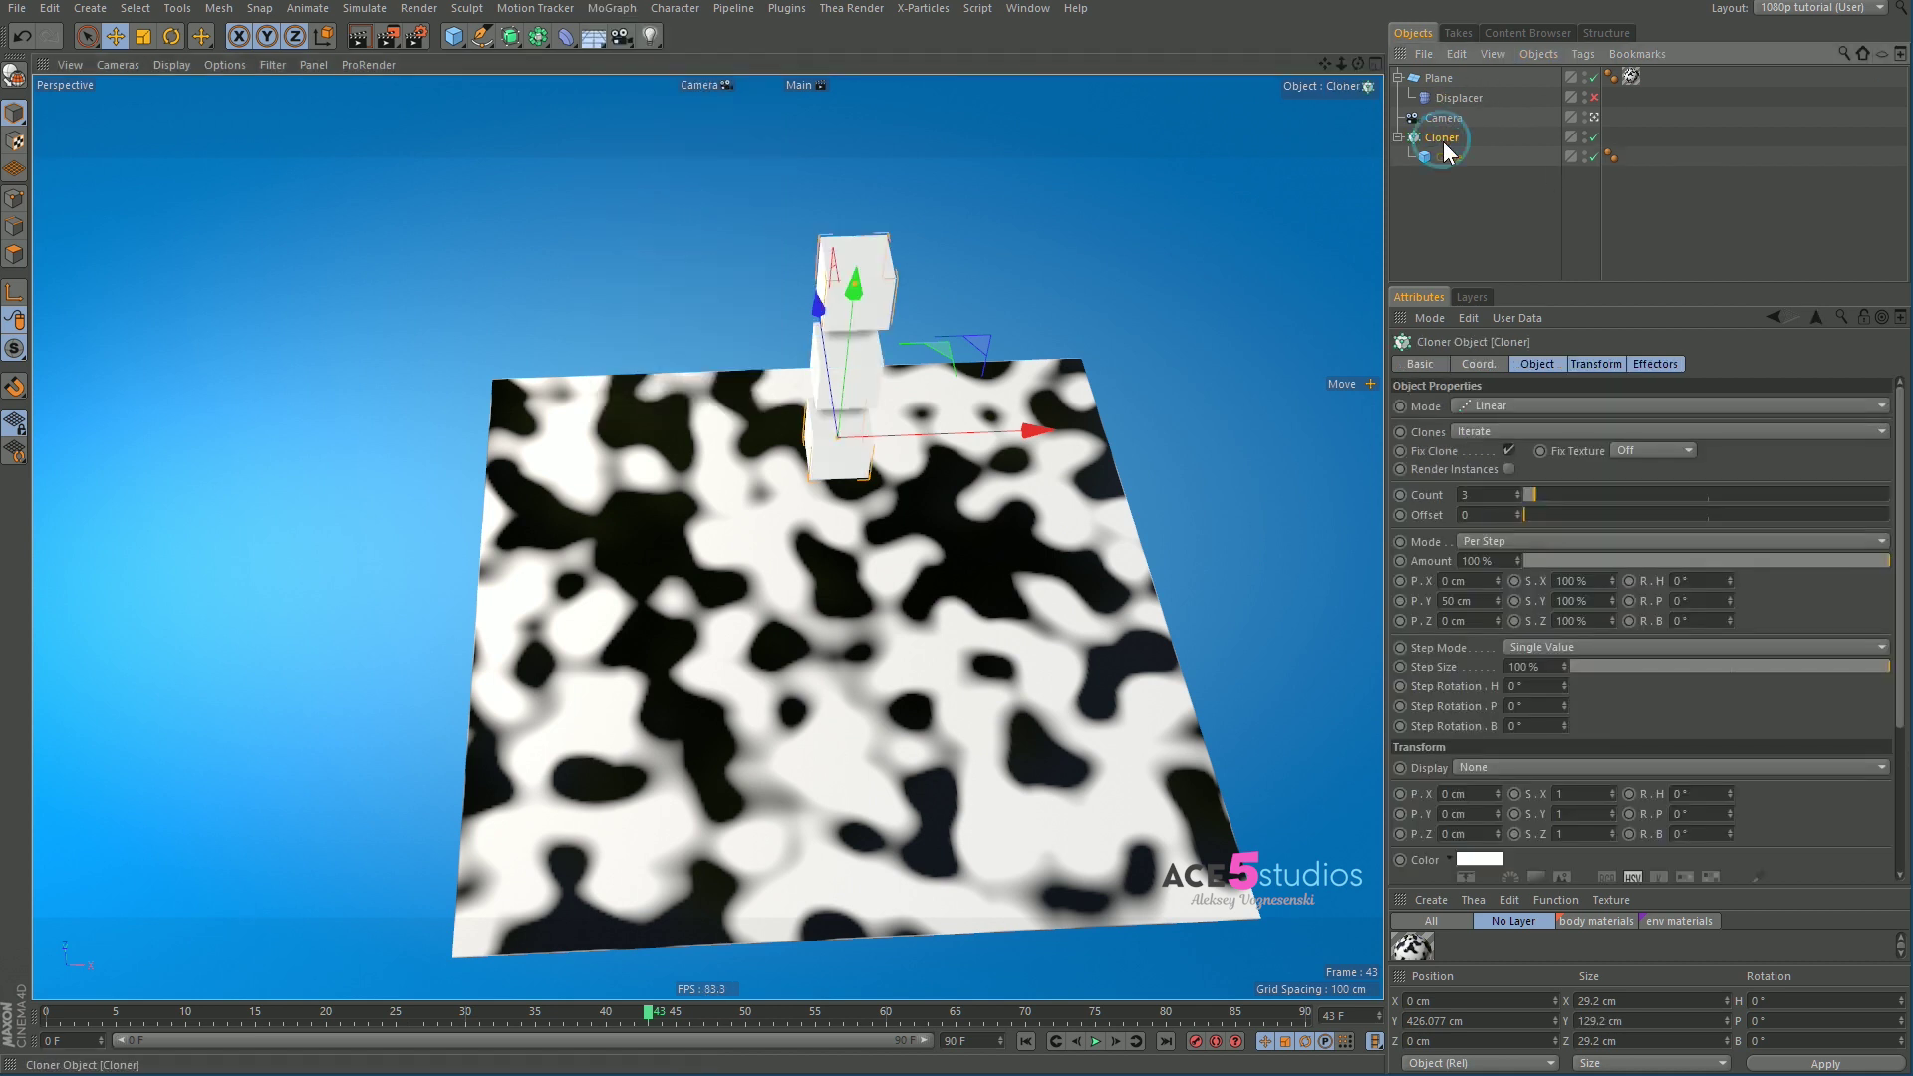
pyautogui.click(1510, 468)
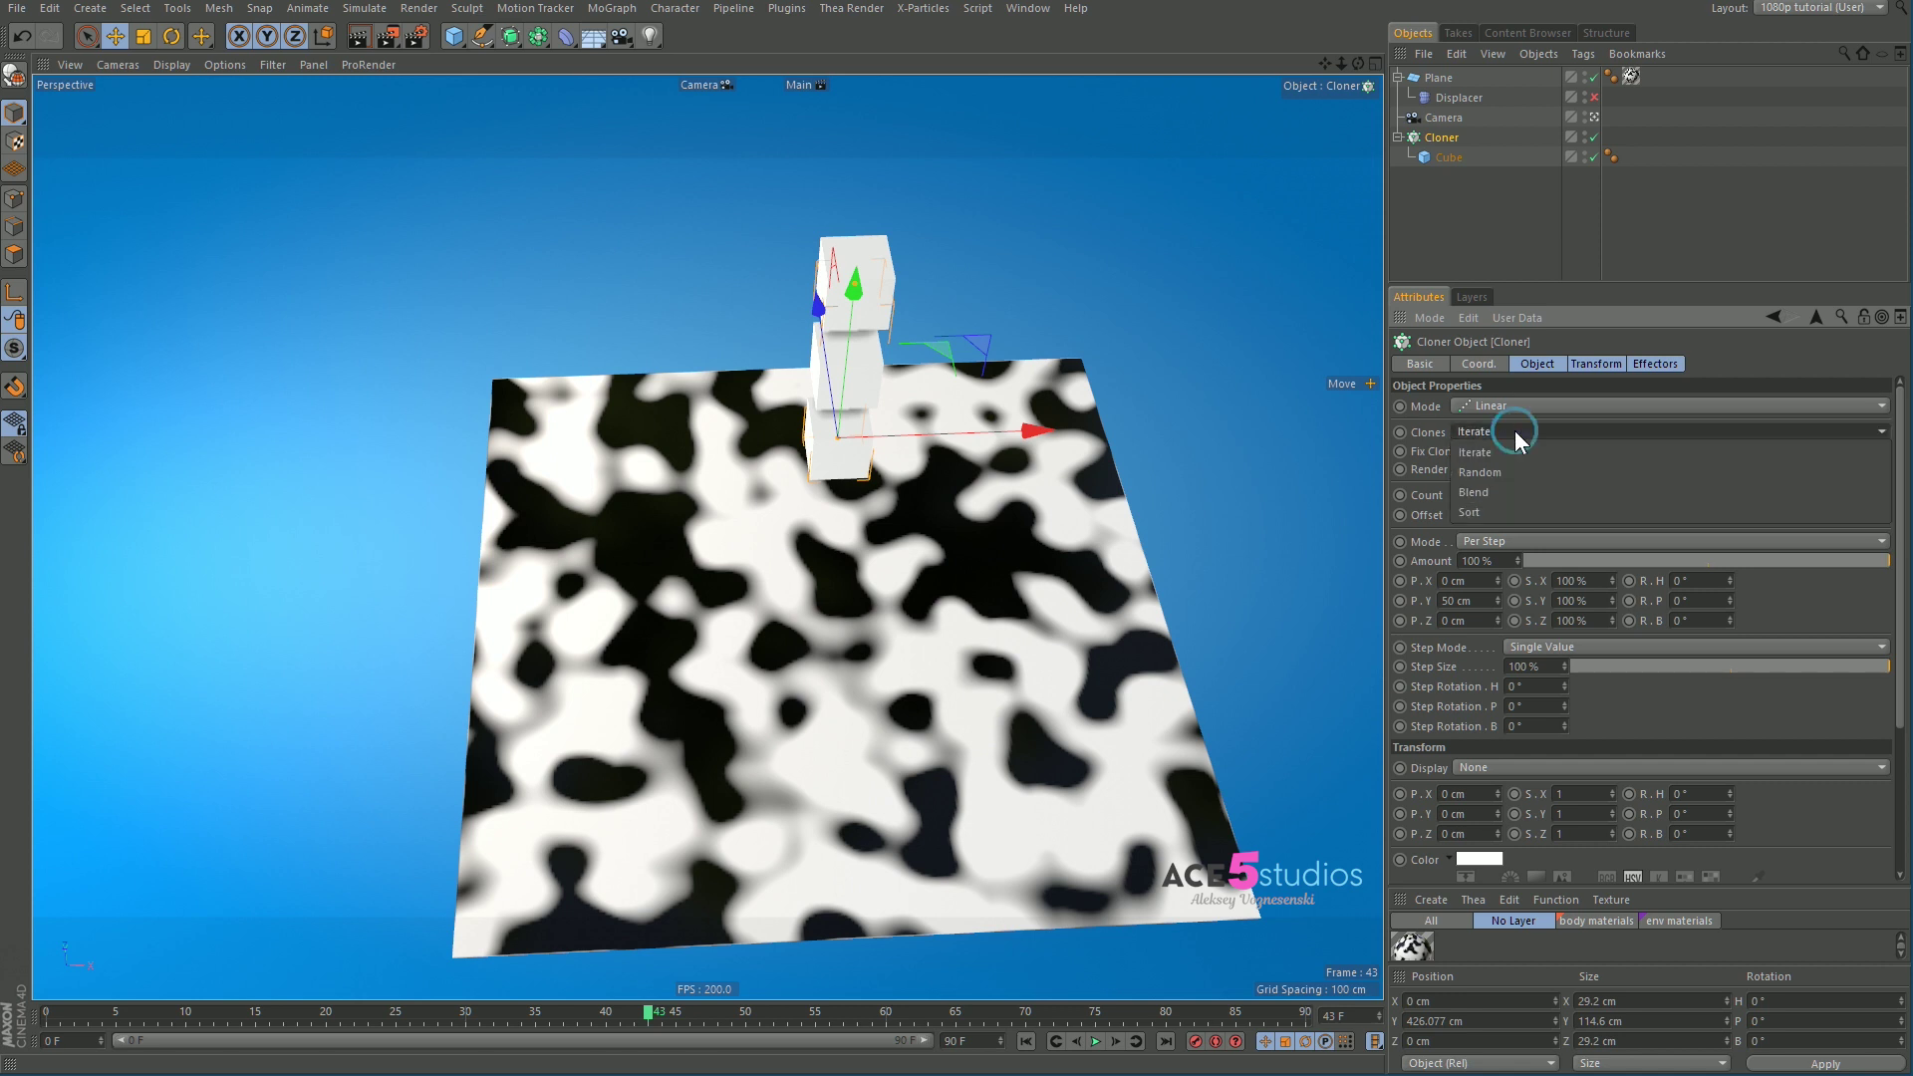
pyautogui.click(1522, 403)
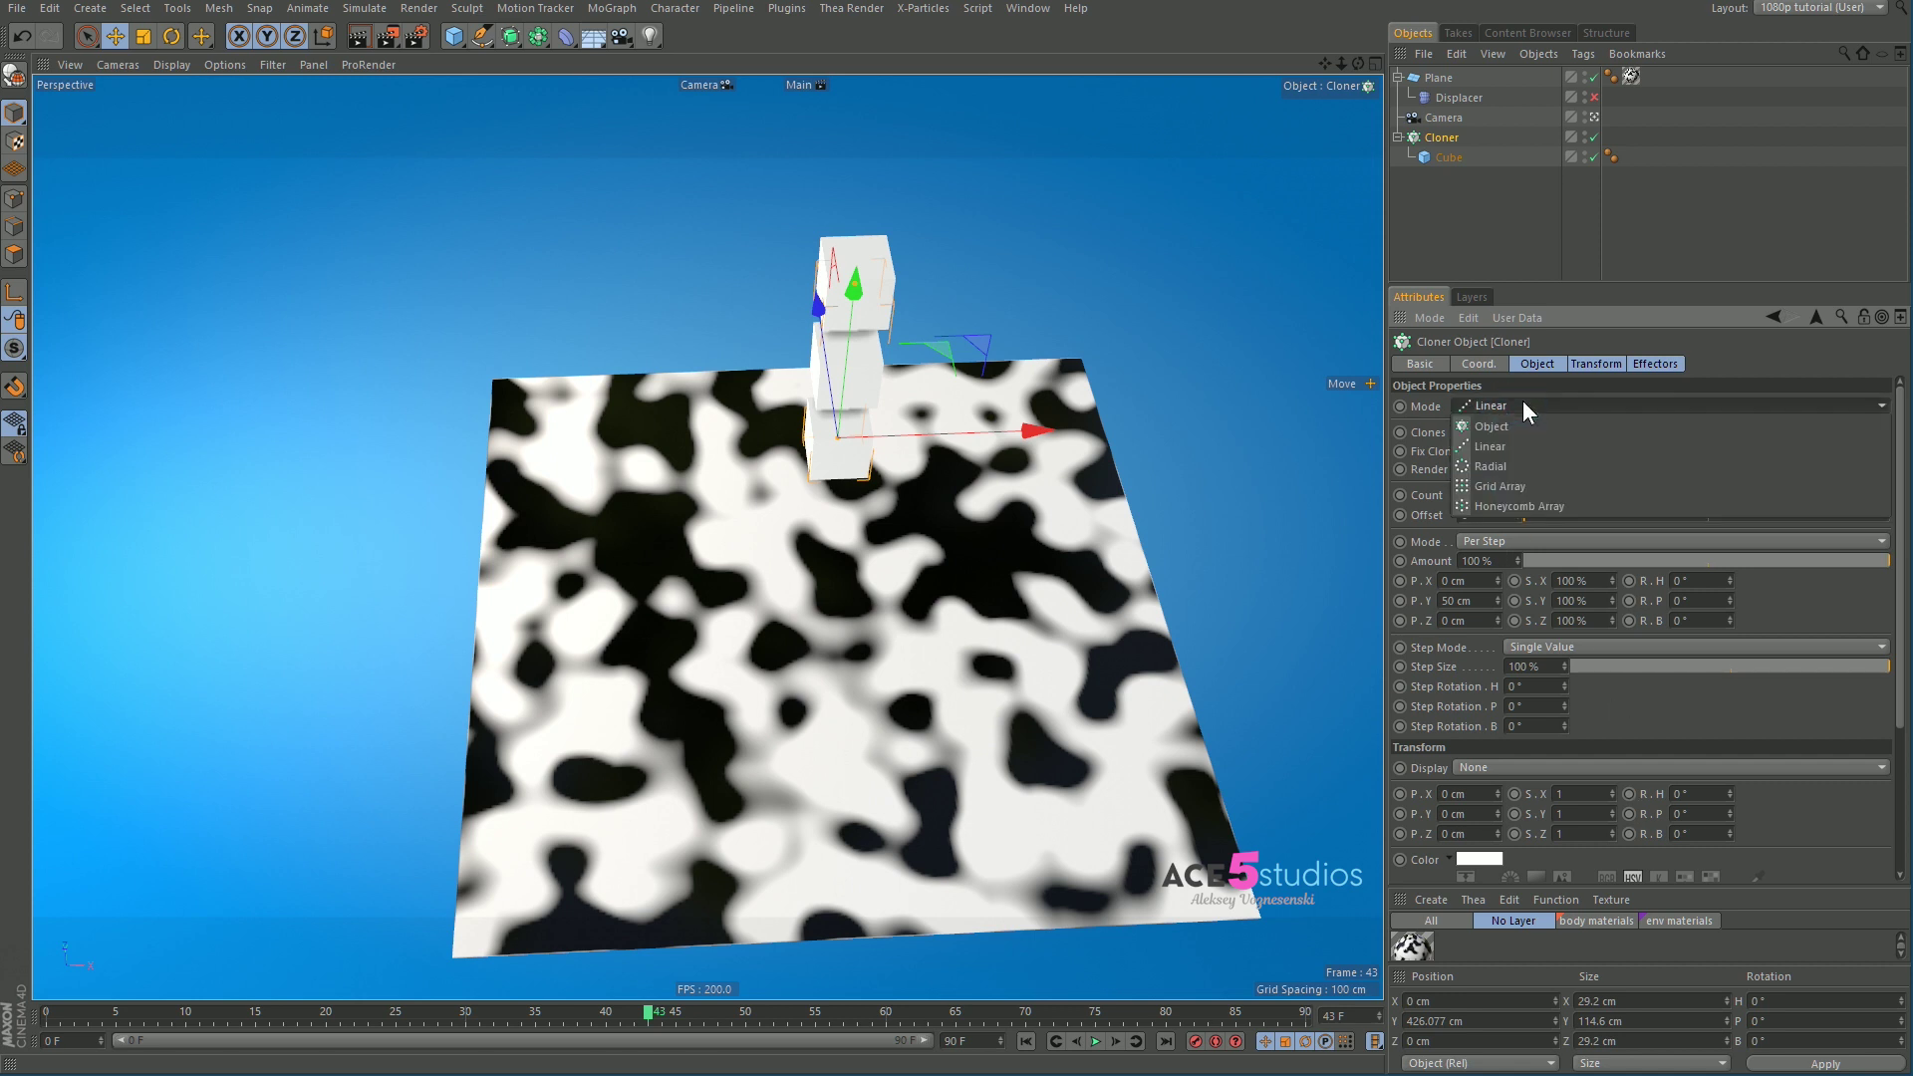
pyautogui.click(1522, 420)
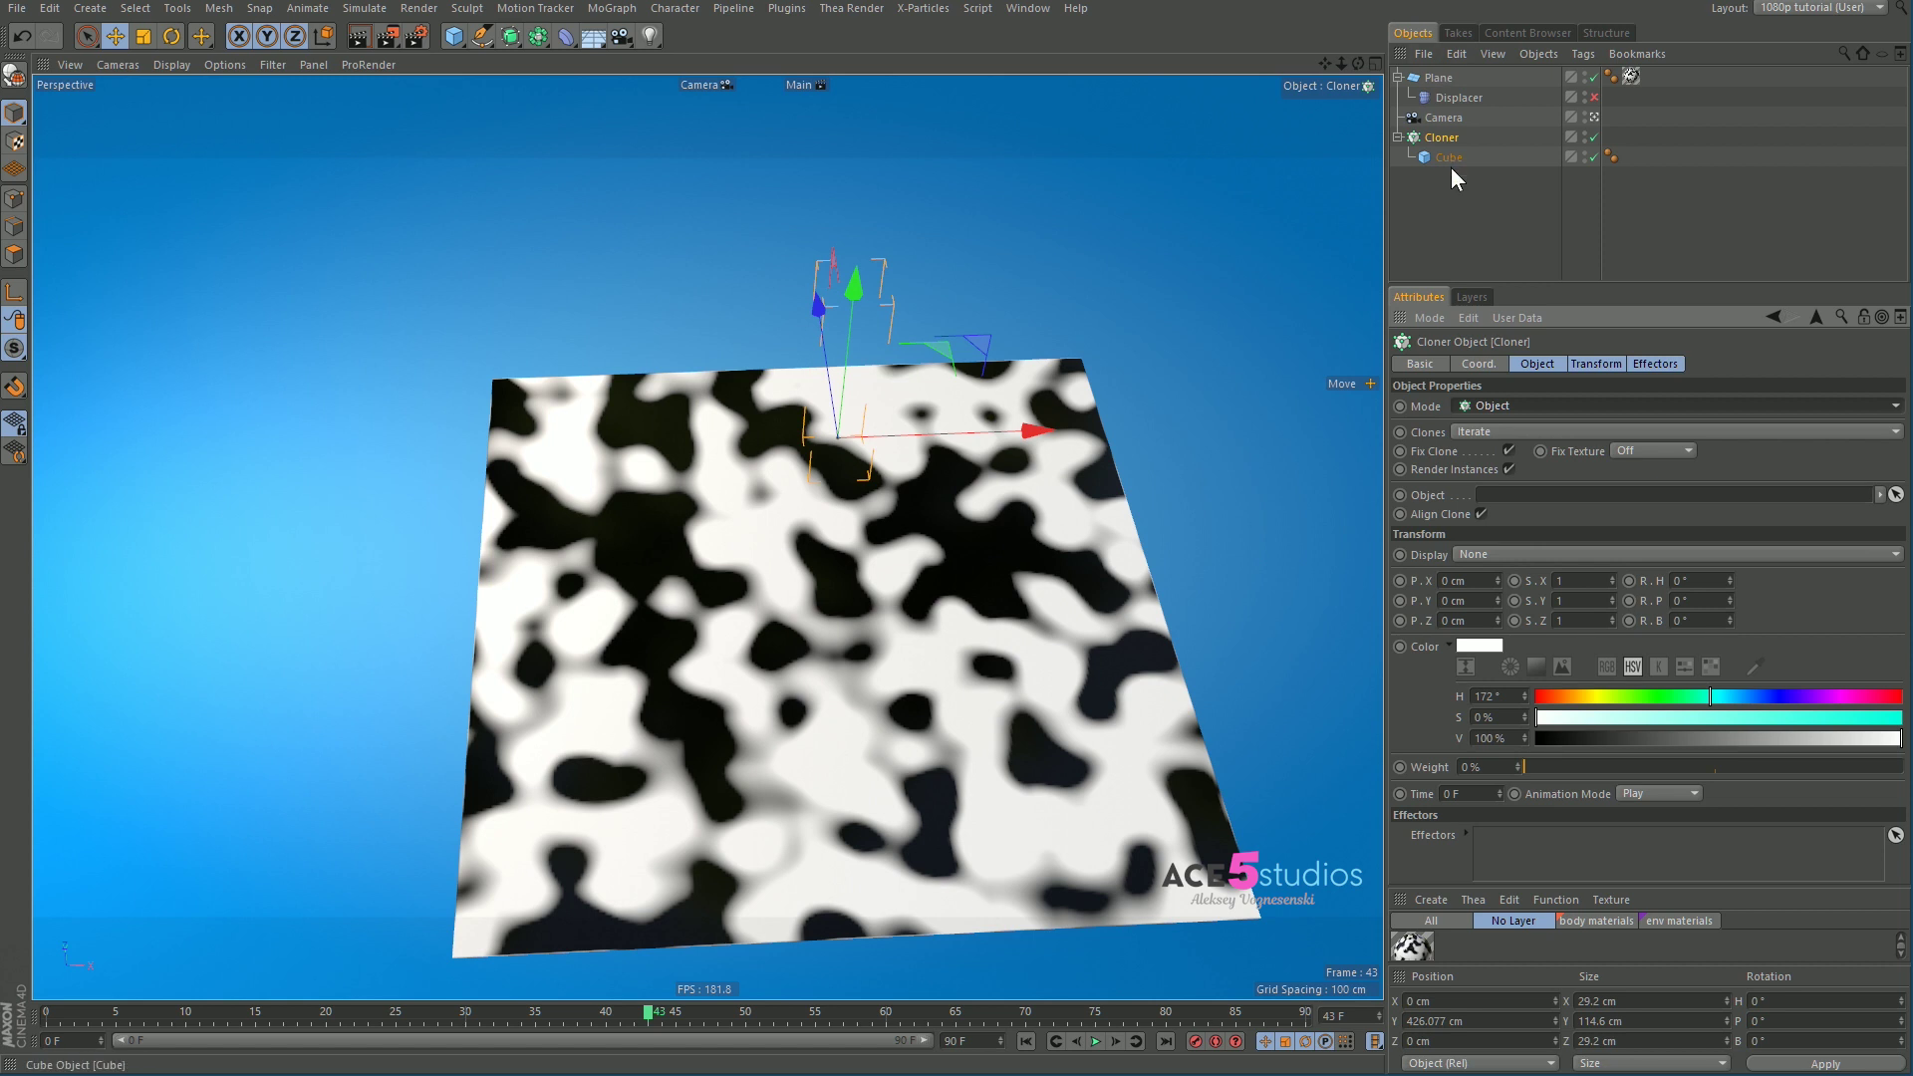
pyautogui.moveTo(1432, 82); pyautogui.dragTo(1587, 802)
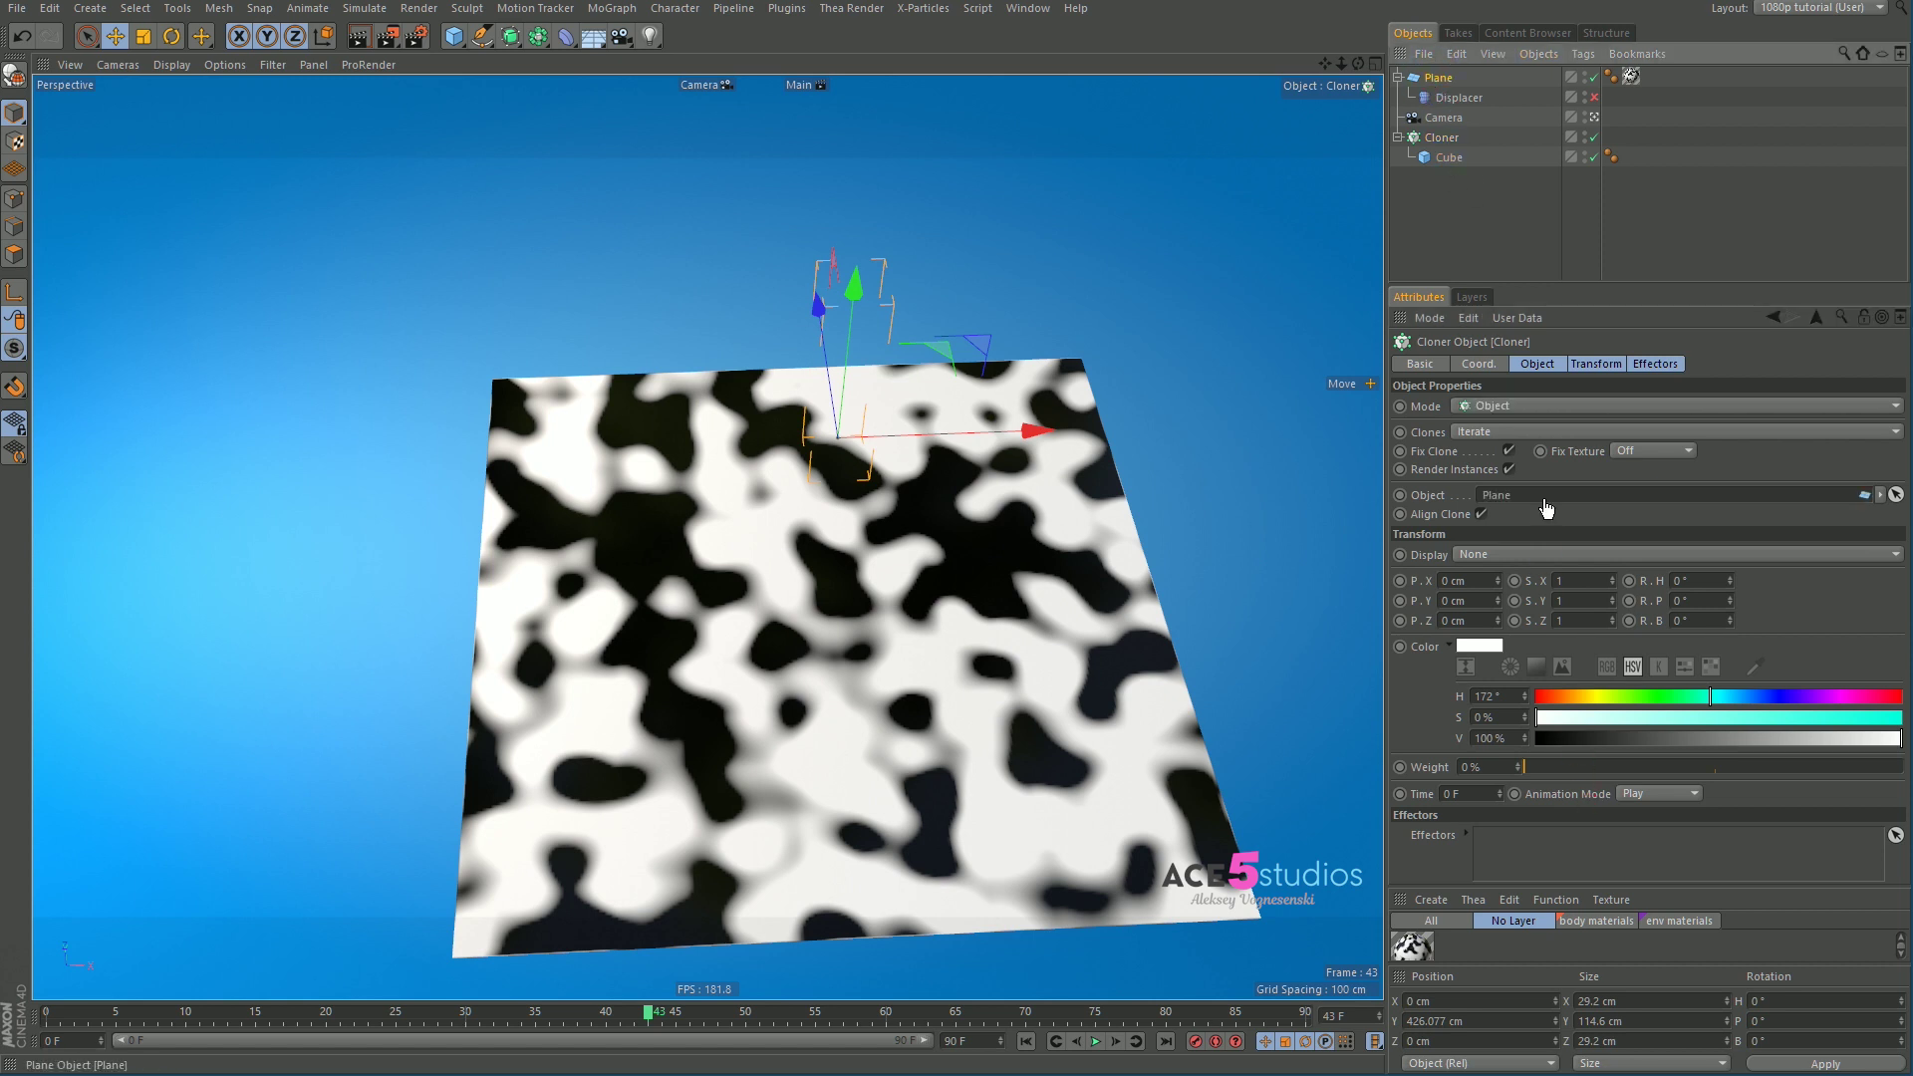
pyautogui.moveTo(934, 695)
pyautogui.keyDown('alt'); pyautogui.mouseDown()
pyautogui.moveTo(907, 568)
pyautogui.moveTo(502, 583)
pyautogui.moveTo(872, 825)
pyautogui.moveTo(873, 738)
pyautogui.moveTo(817, 692)
pyautogui.moveTo(900, 473)
pyautogui.moveTo(902, 543)
pyautogui.mouseUp(); pyautogui.keyUp('alt')
pyautogui.click(1447, 156)
pyautogui.press('t')
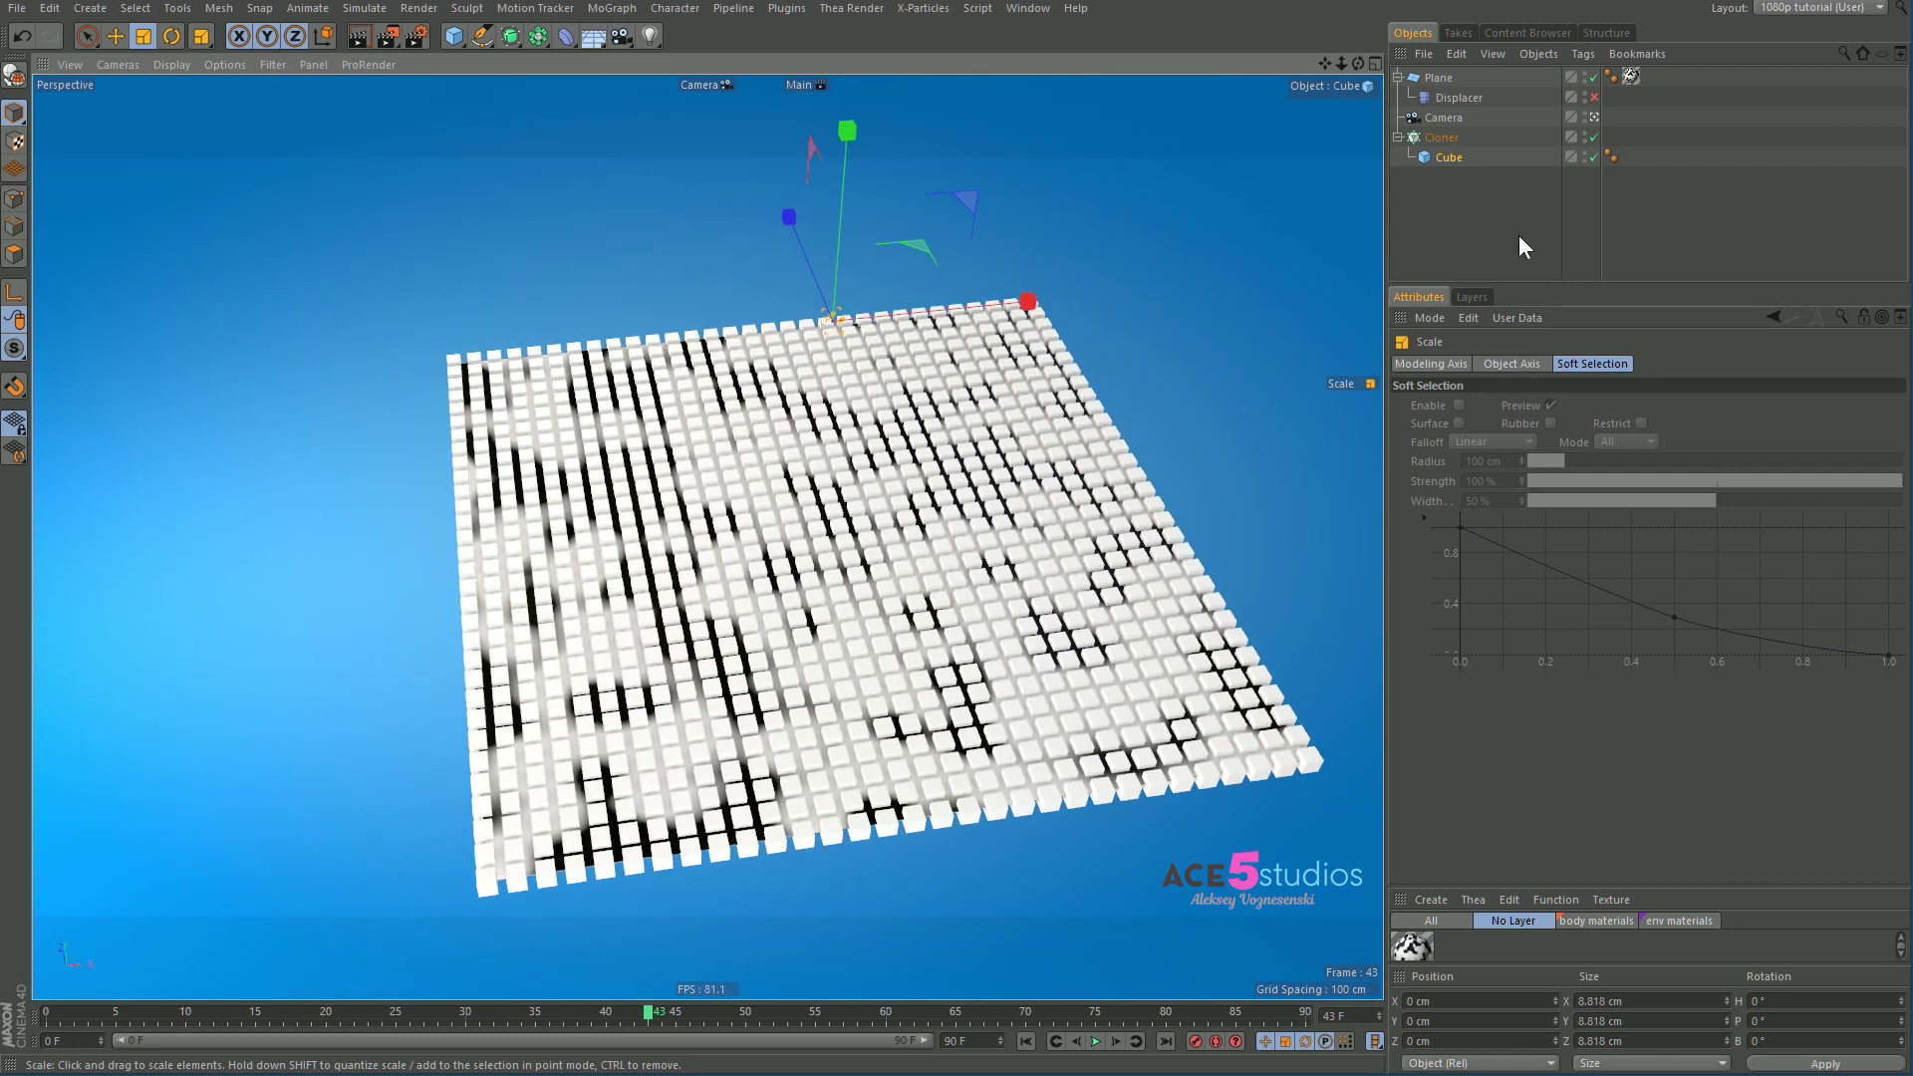
# Step: Add a Shader effector to the Cloner, sampling the Color channel from the Plane's texture tag
pyautogui.click(1453, 137)
pyautogui.click(594, 9)
pyautogui.moveTo(628, 42)
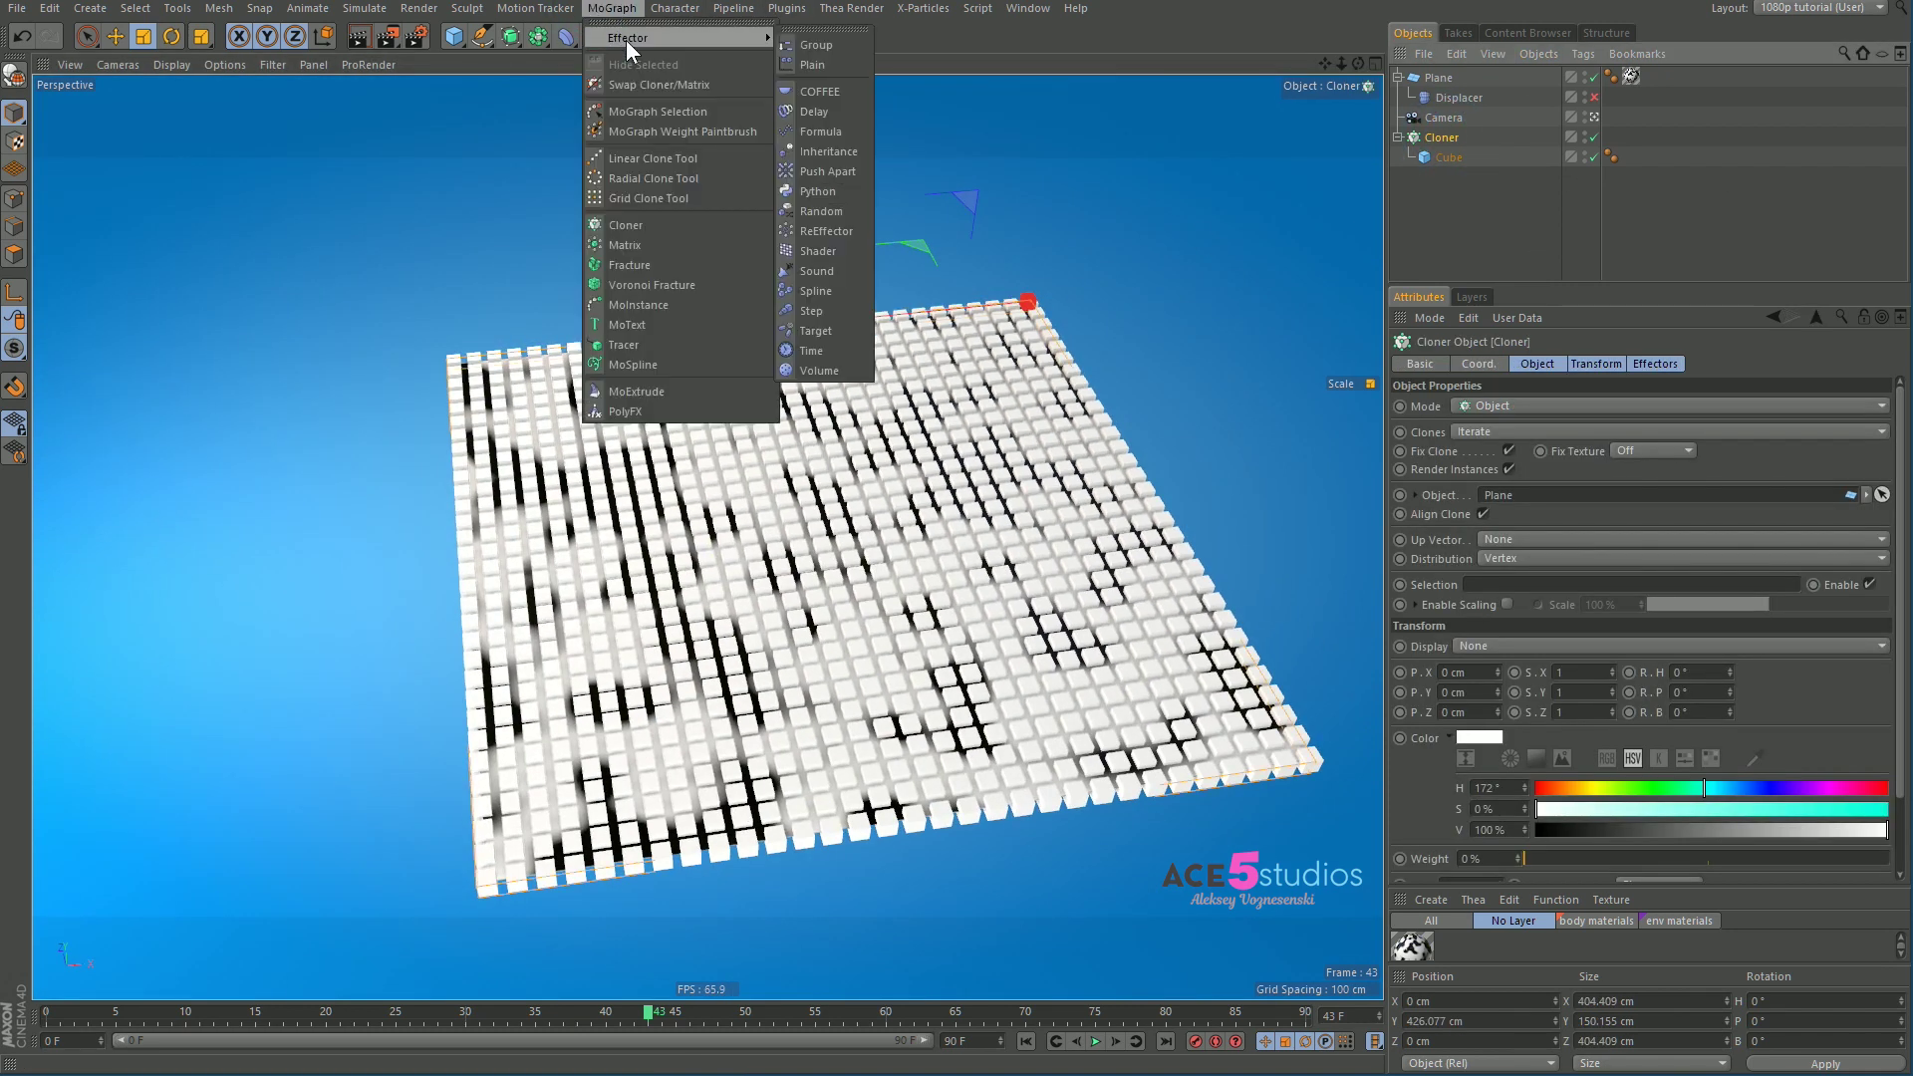
pyautogui.click(849, 249)
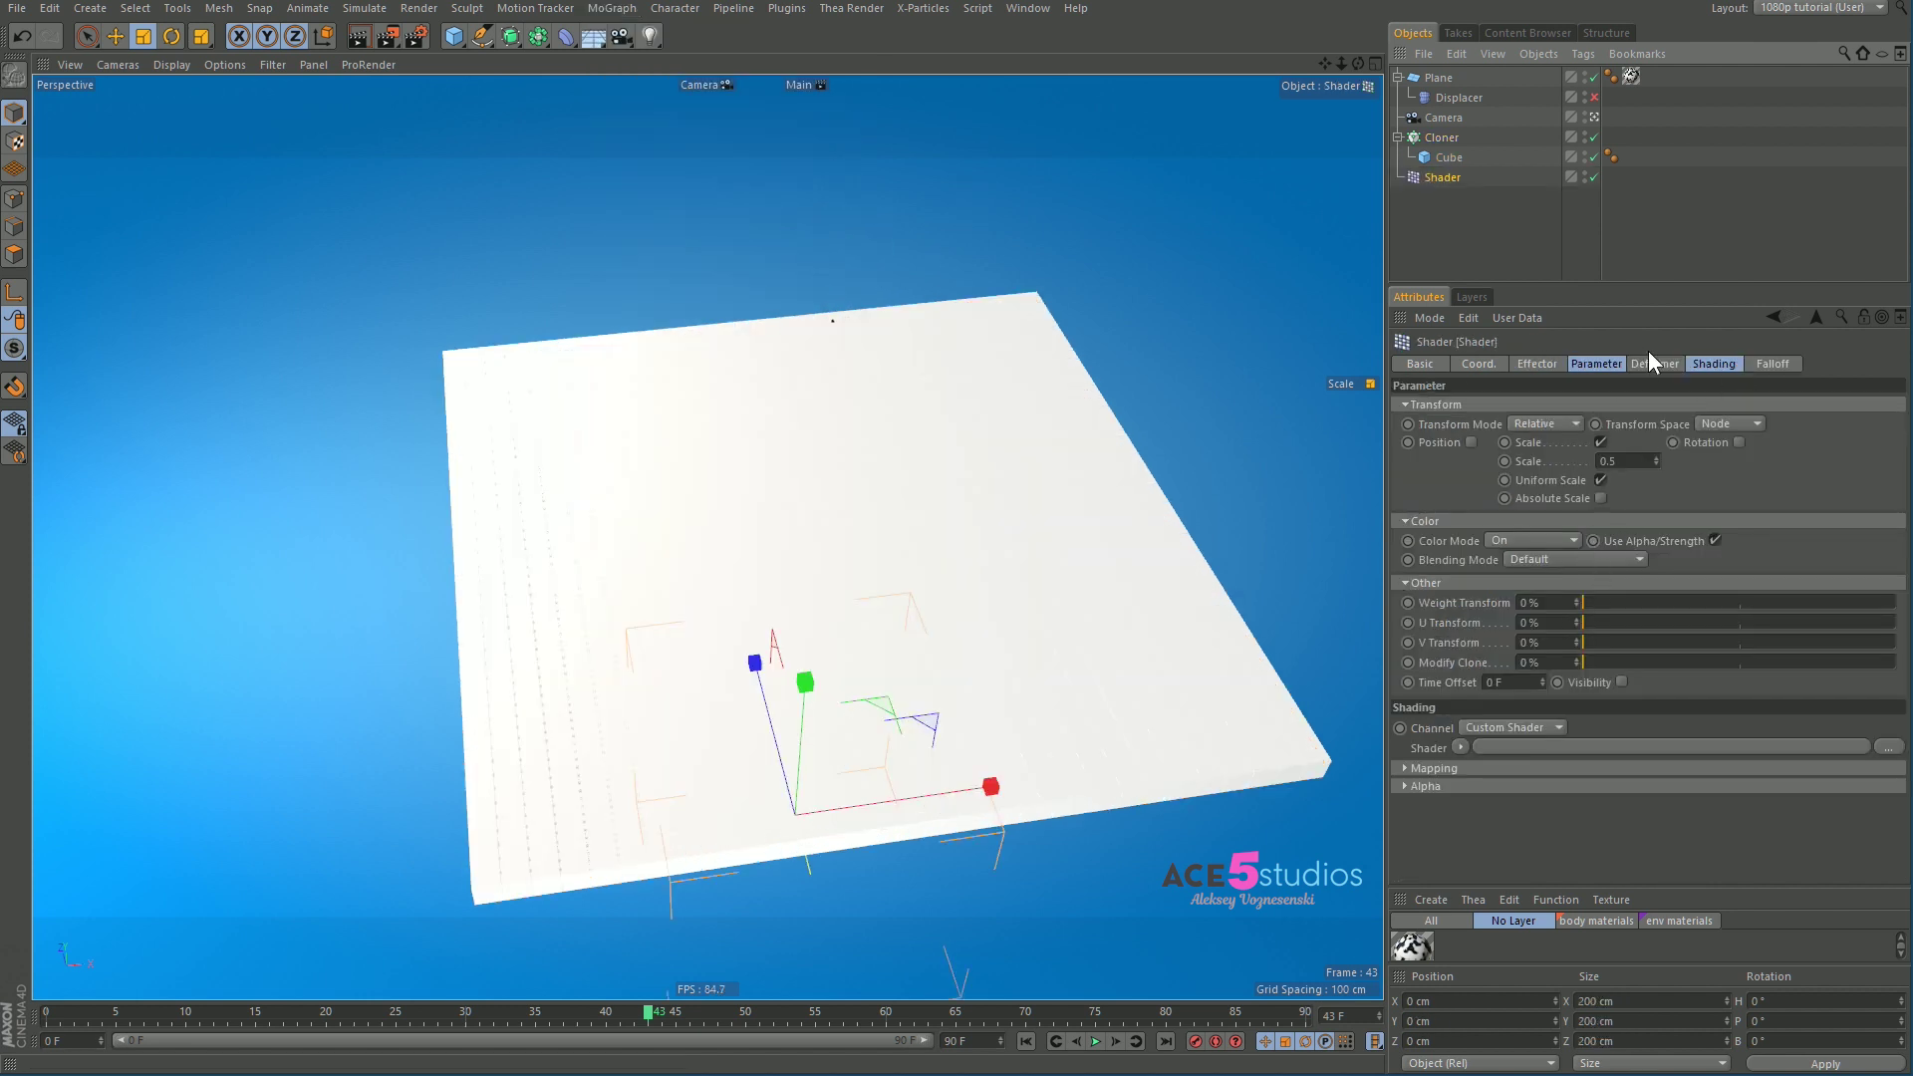
pyautogui.click(1714, 363)
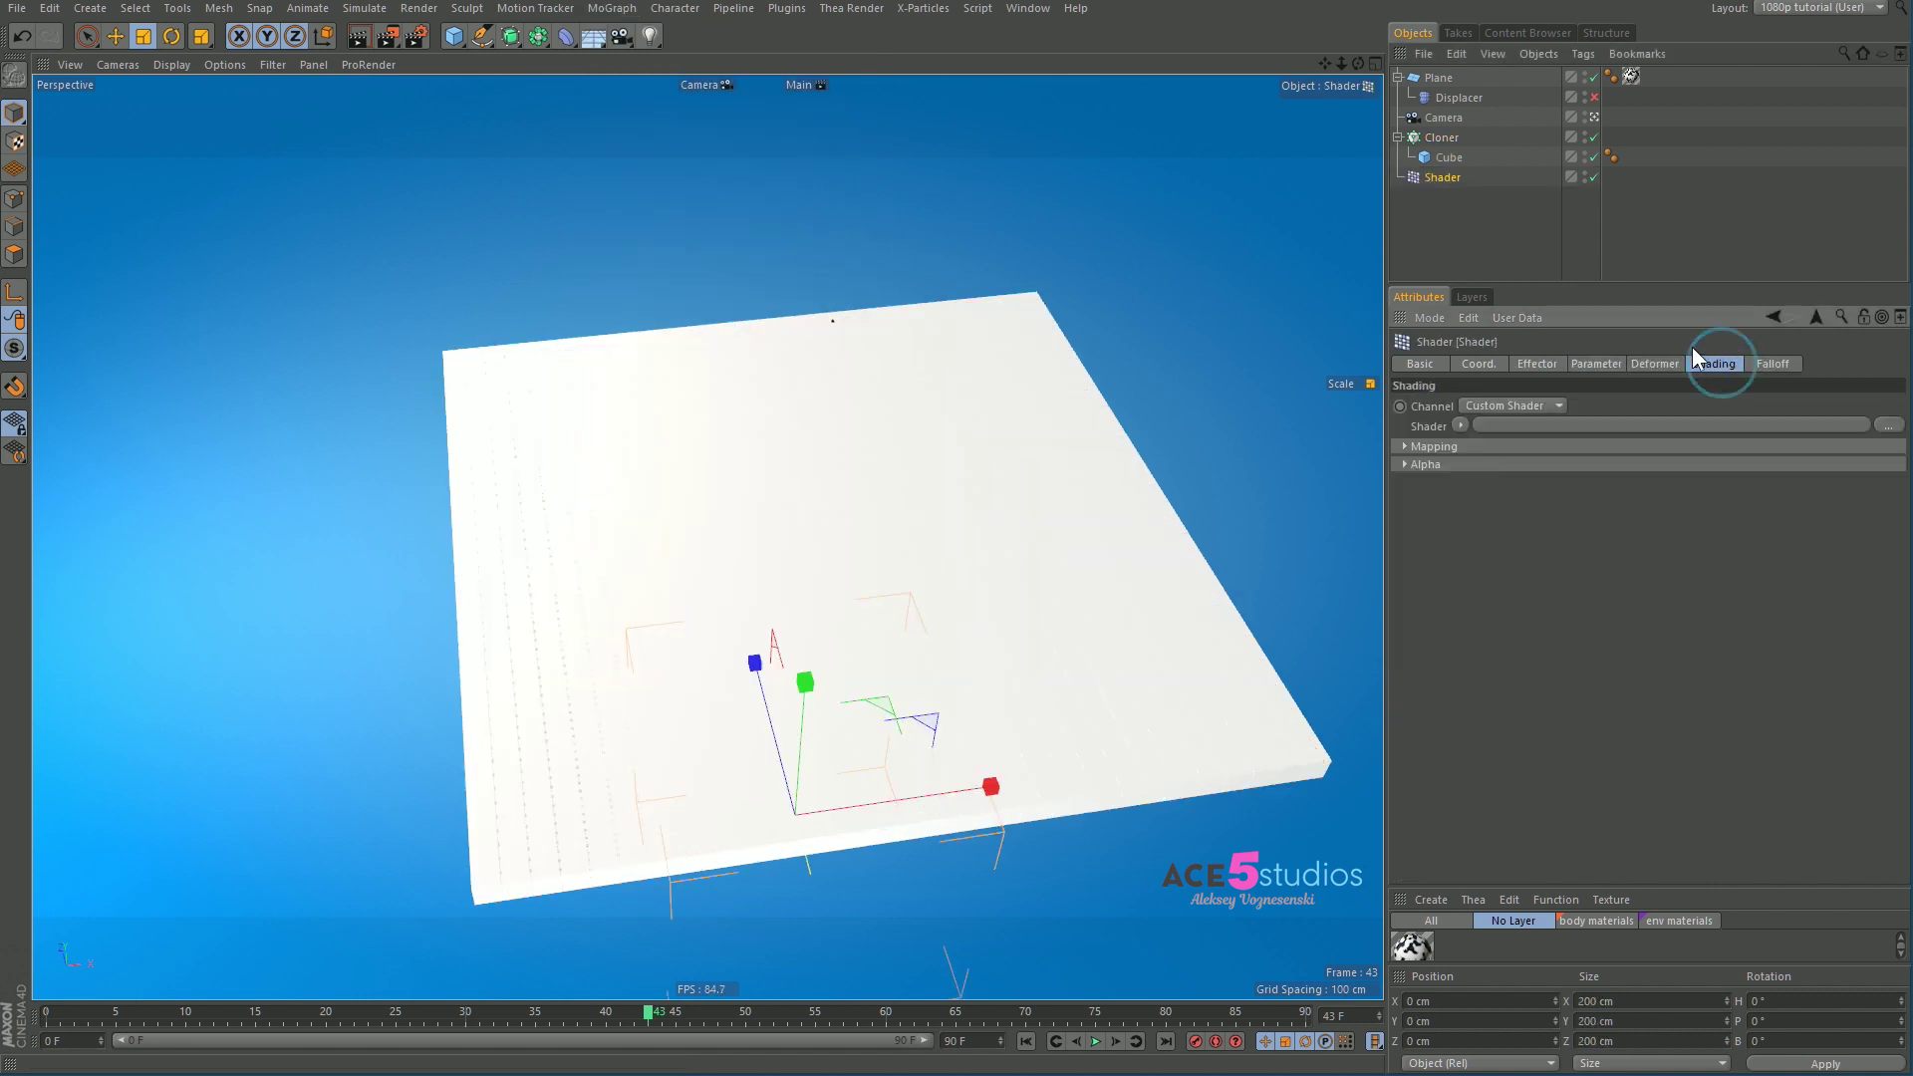
pyautogui.click(1510, 405)
pyautogui.click(1511, 427)
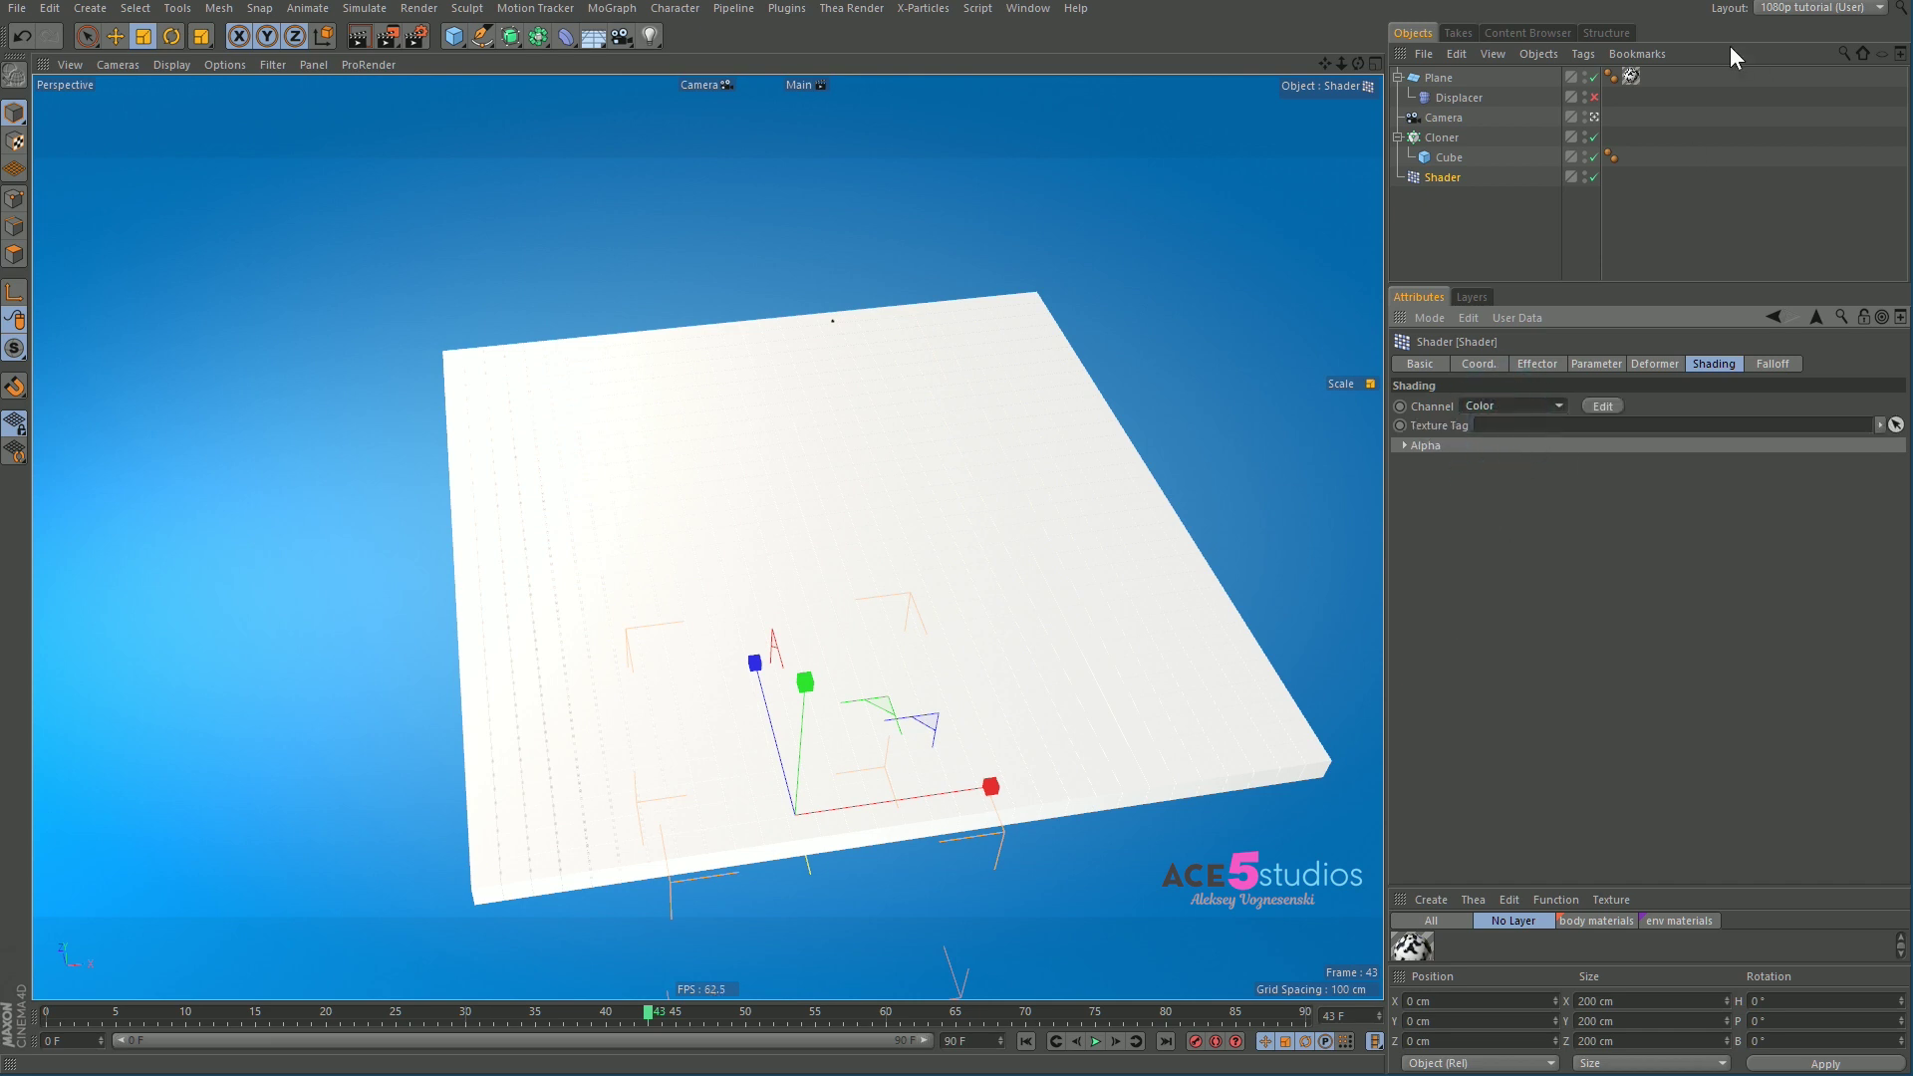
pyautogui.moveTo(1630, 78); pyautogui.dragTo(1574, 423)
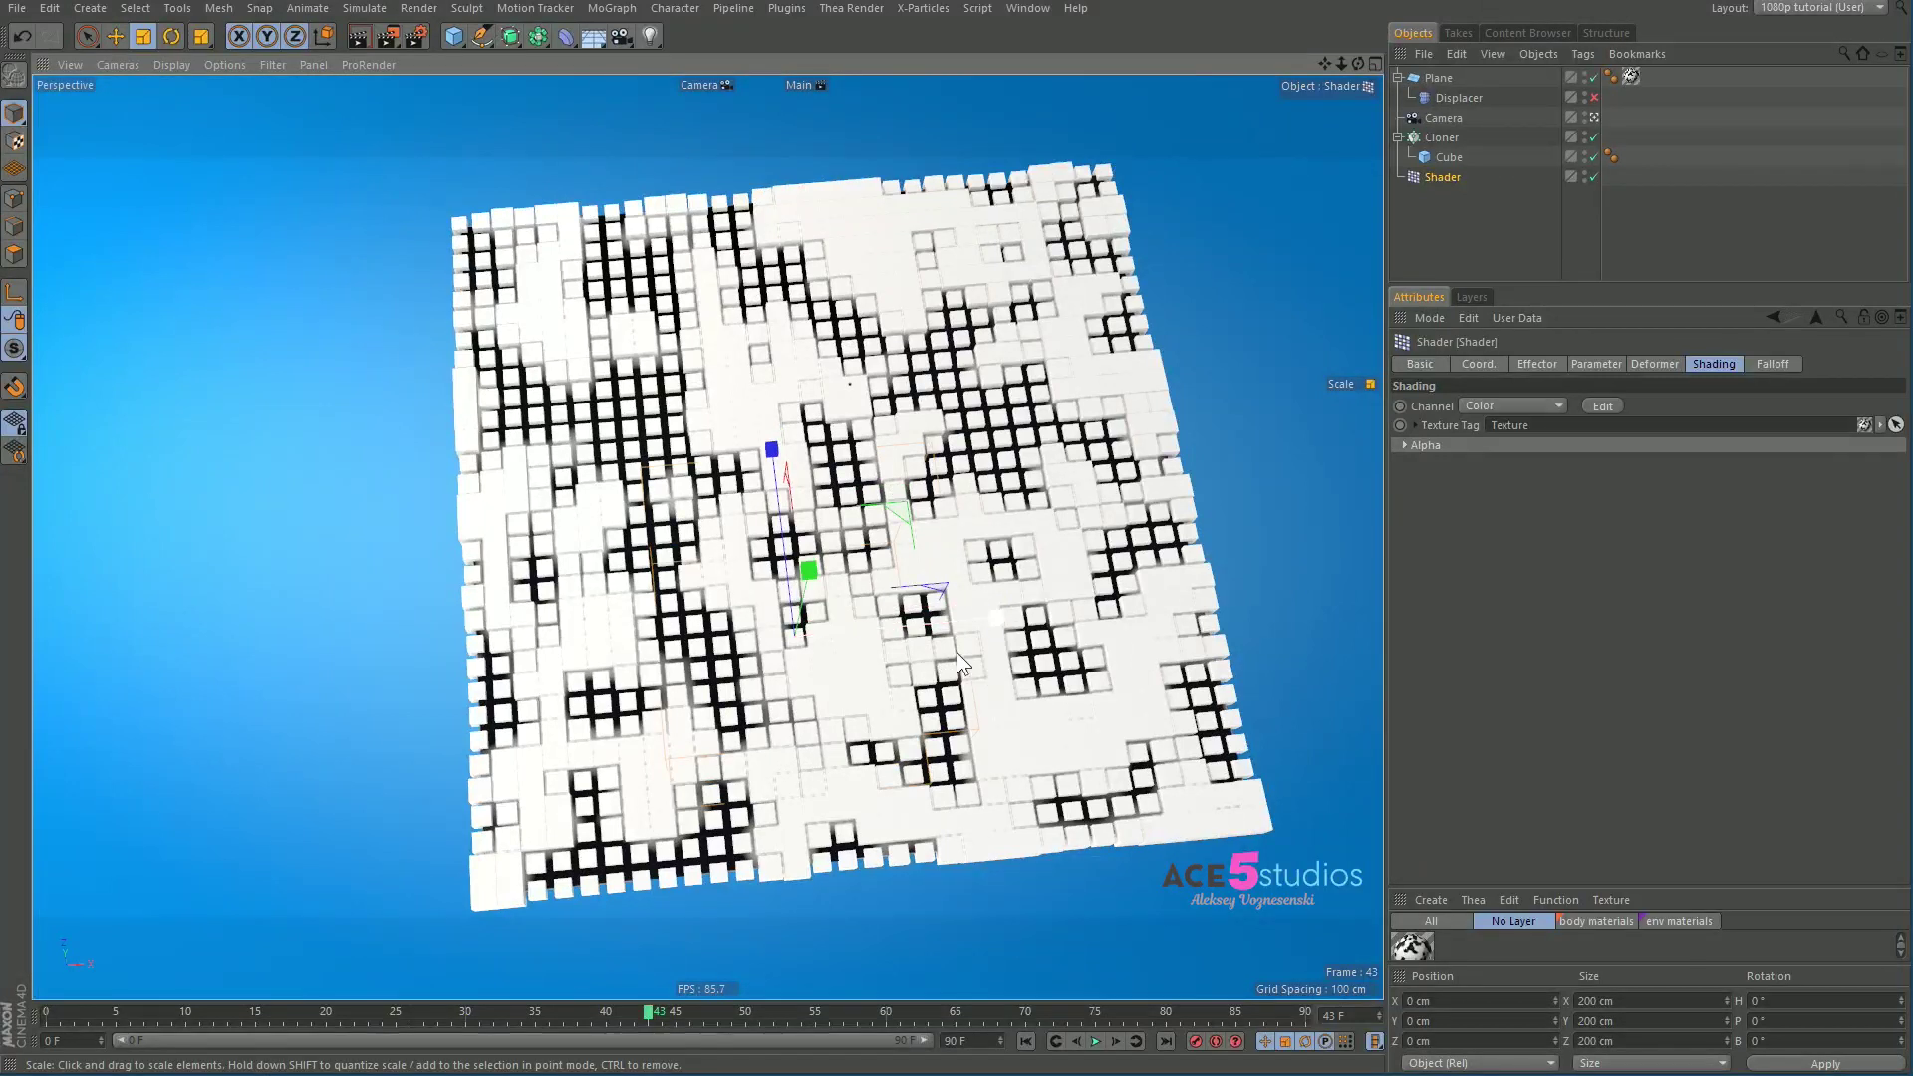
# Step: Set the effector's uniform Parameter Scale to -1, briefly testing 0
pyautogui.click(1576, 363)
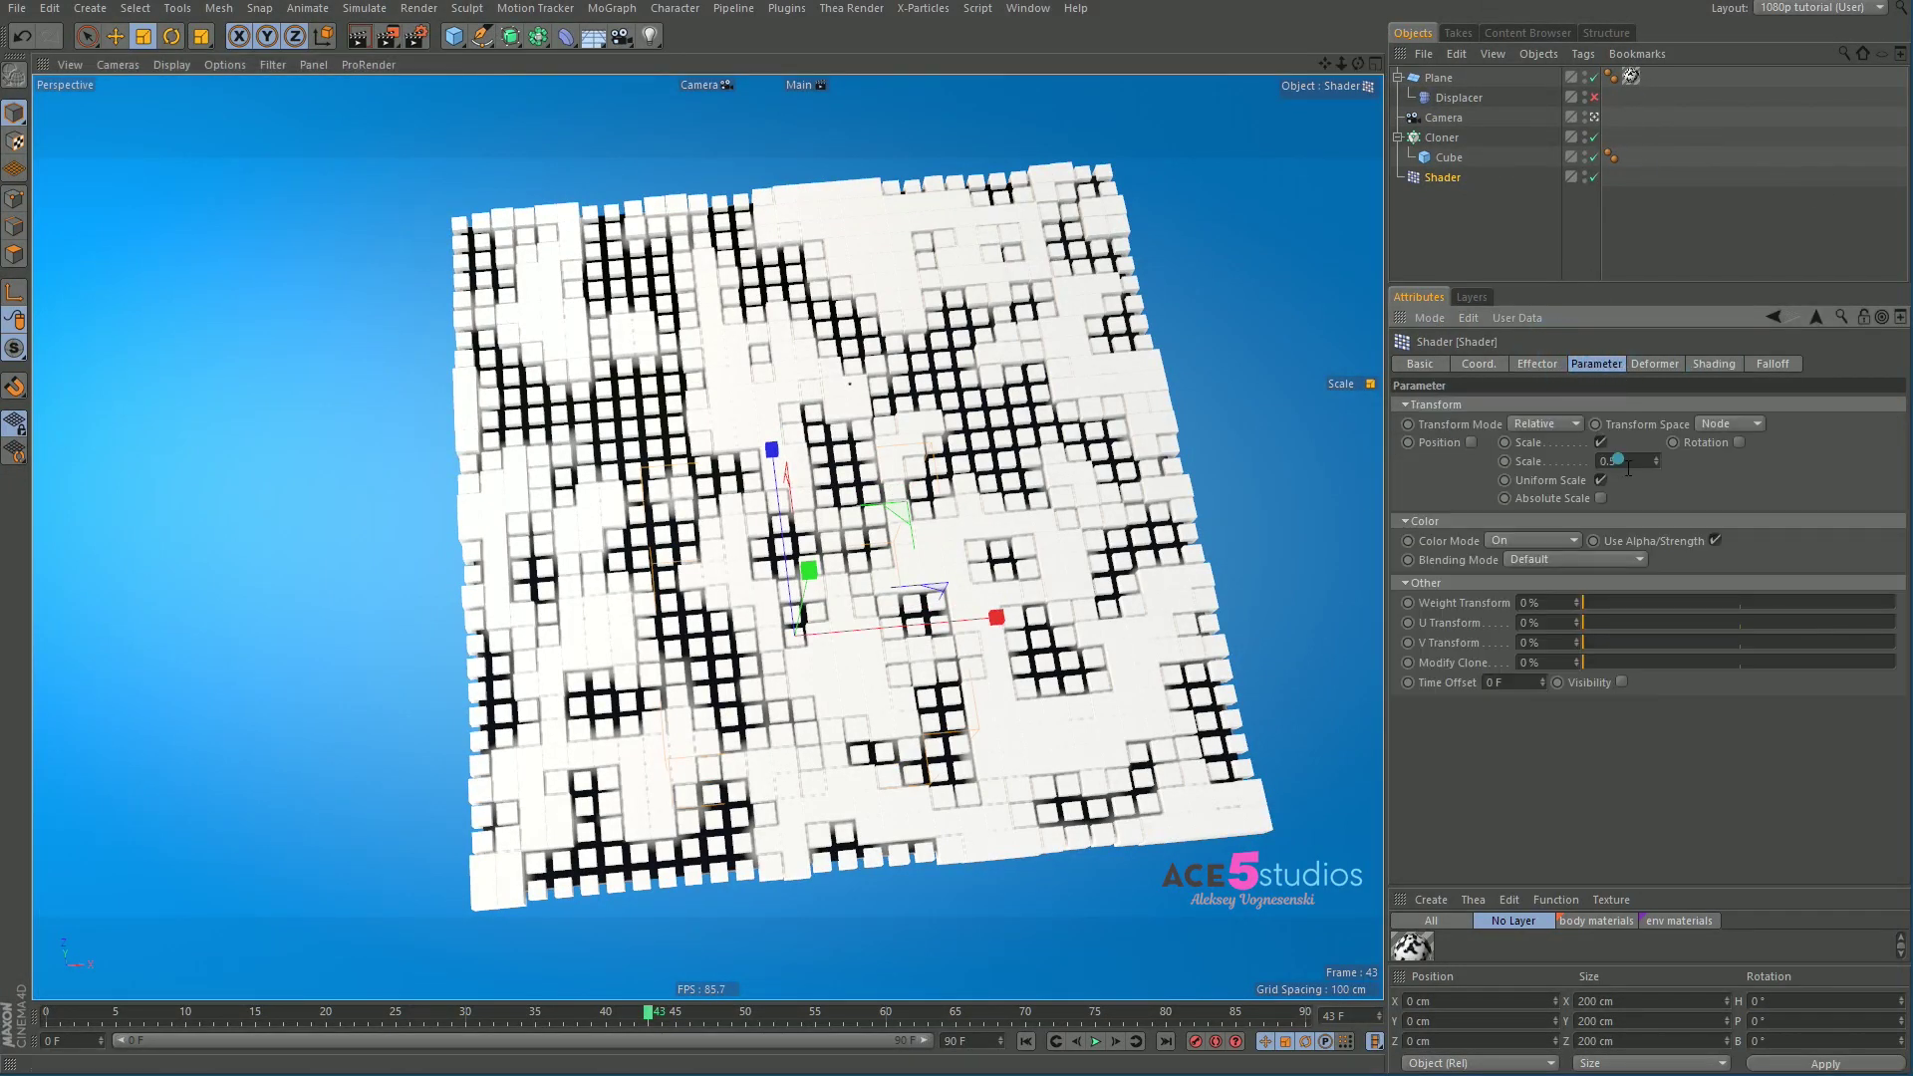
pyautogui.write('-1')
pyautogui.press('Return')
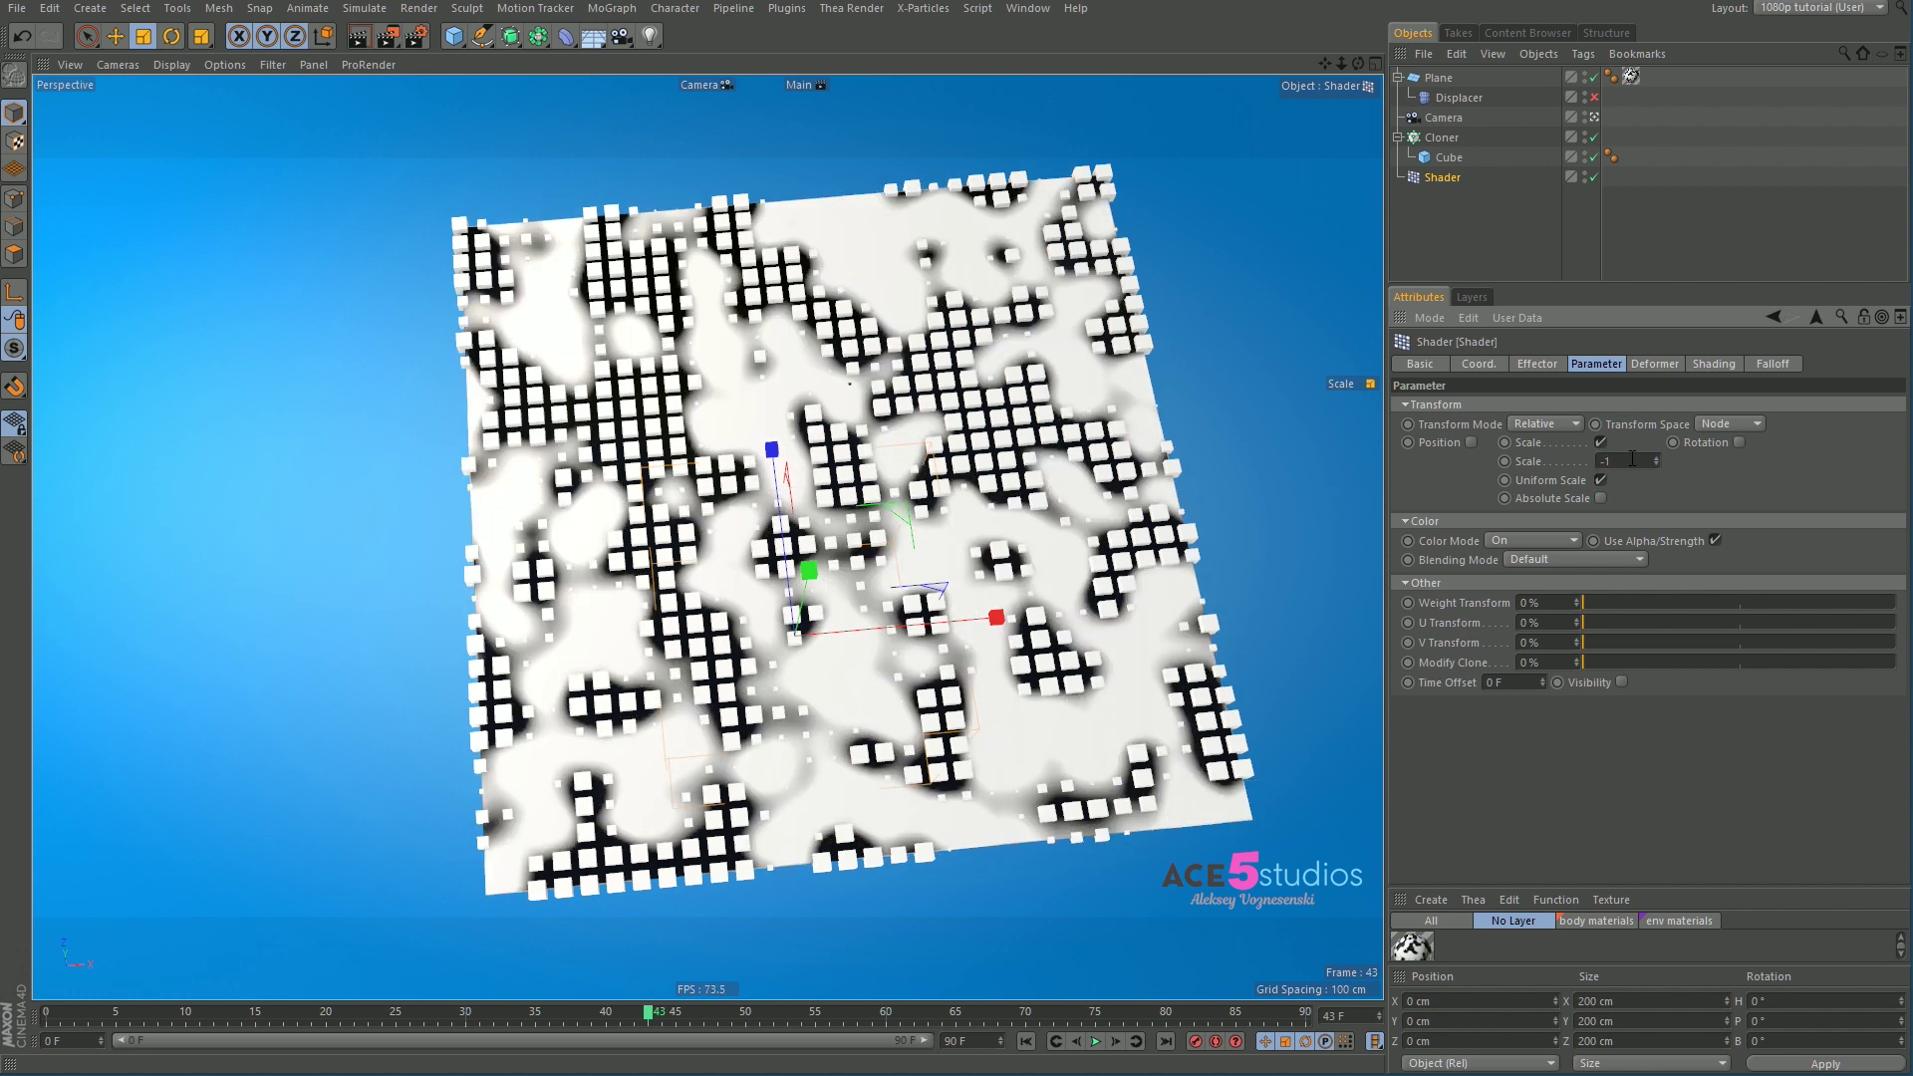
pyautogui.doubleClick(1631, 458)
pyautogui.write('0.')
pyautogui.press('Return')
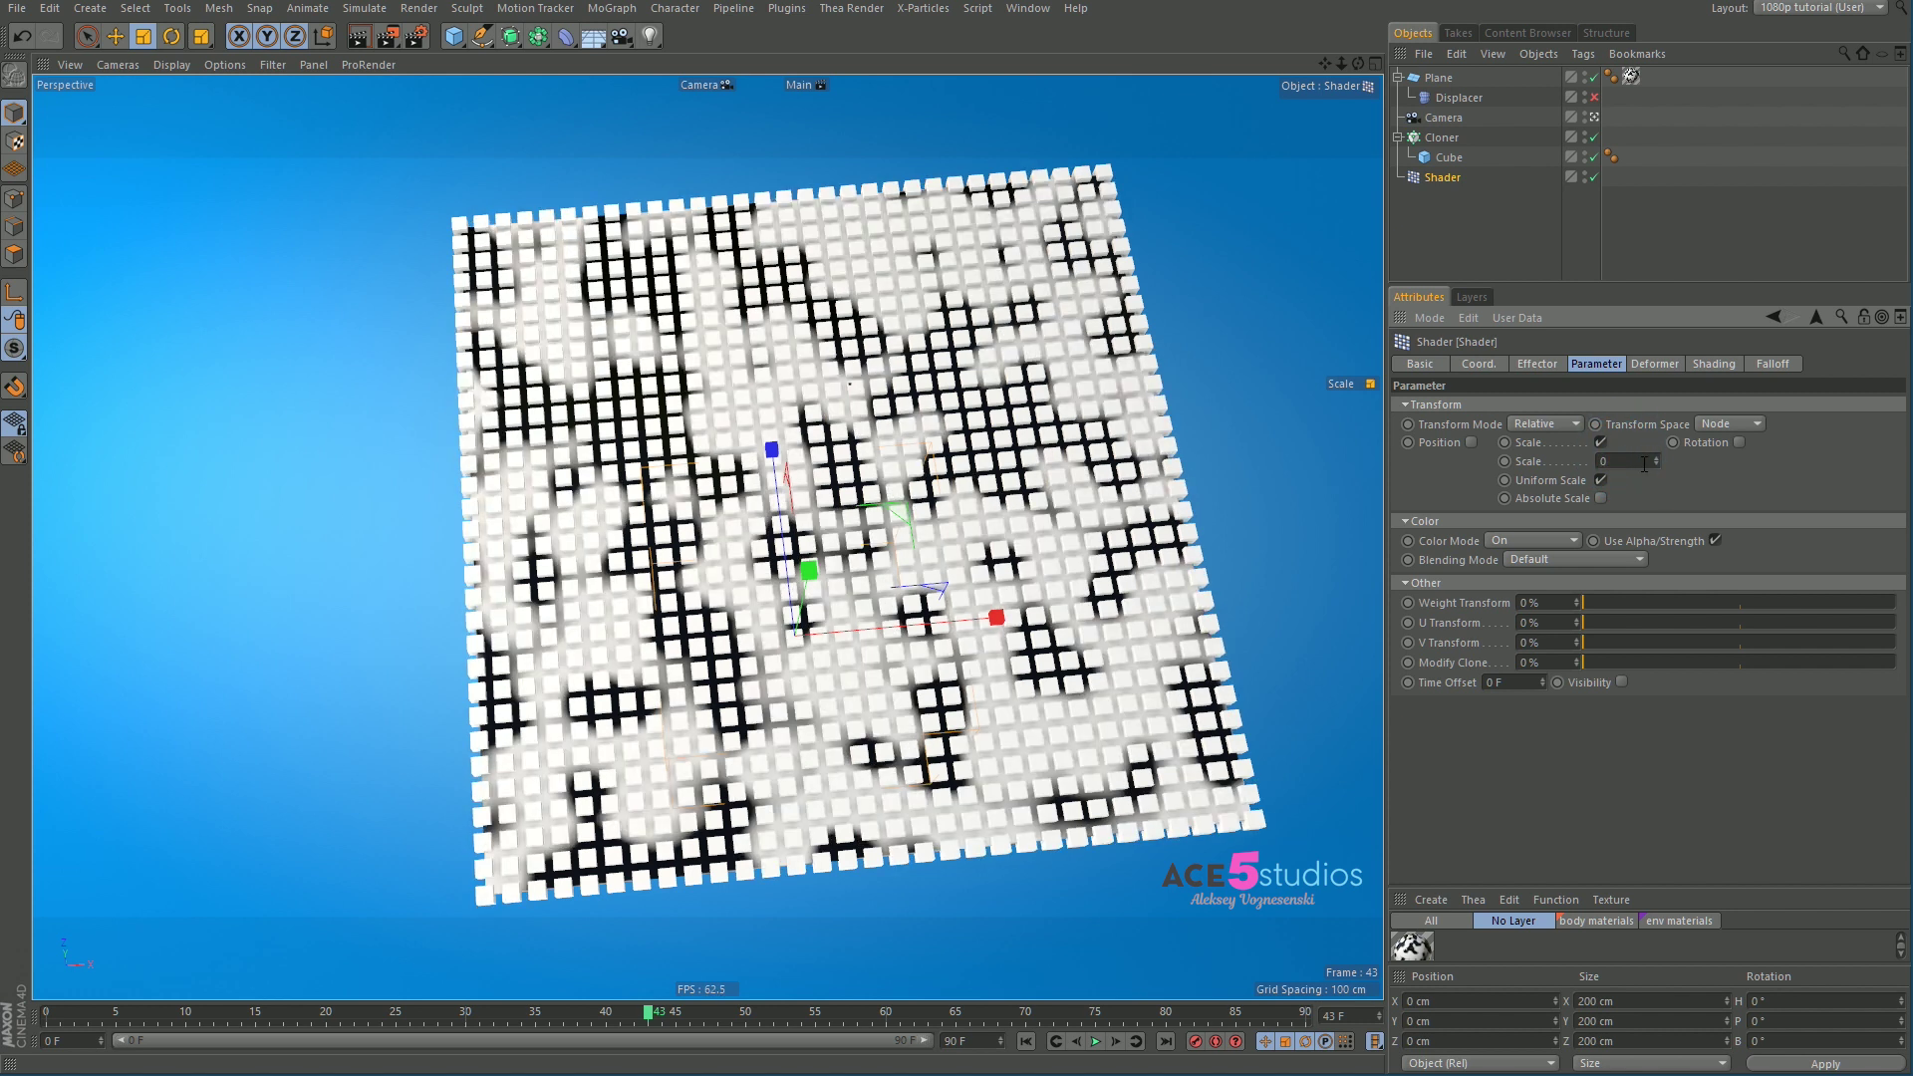
pyautogui.write('1')
pyautogui.press('Return')
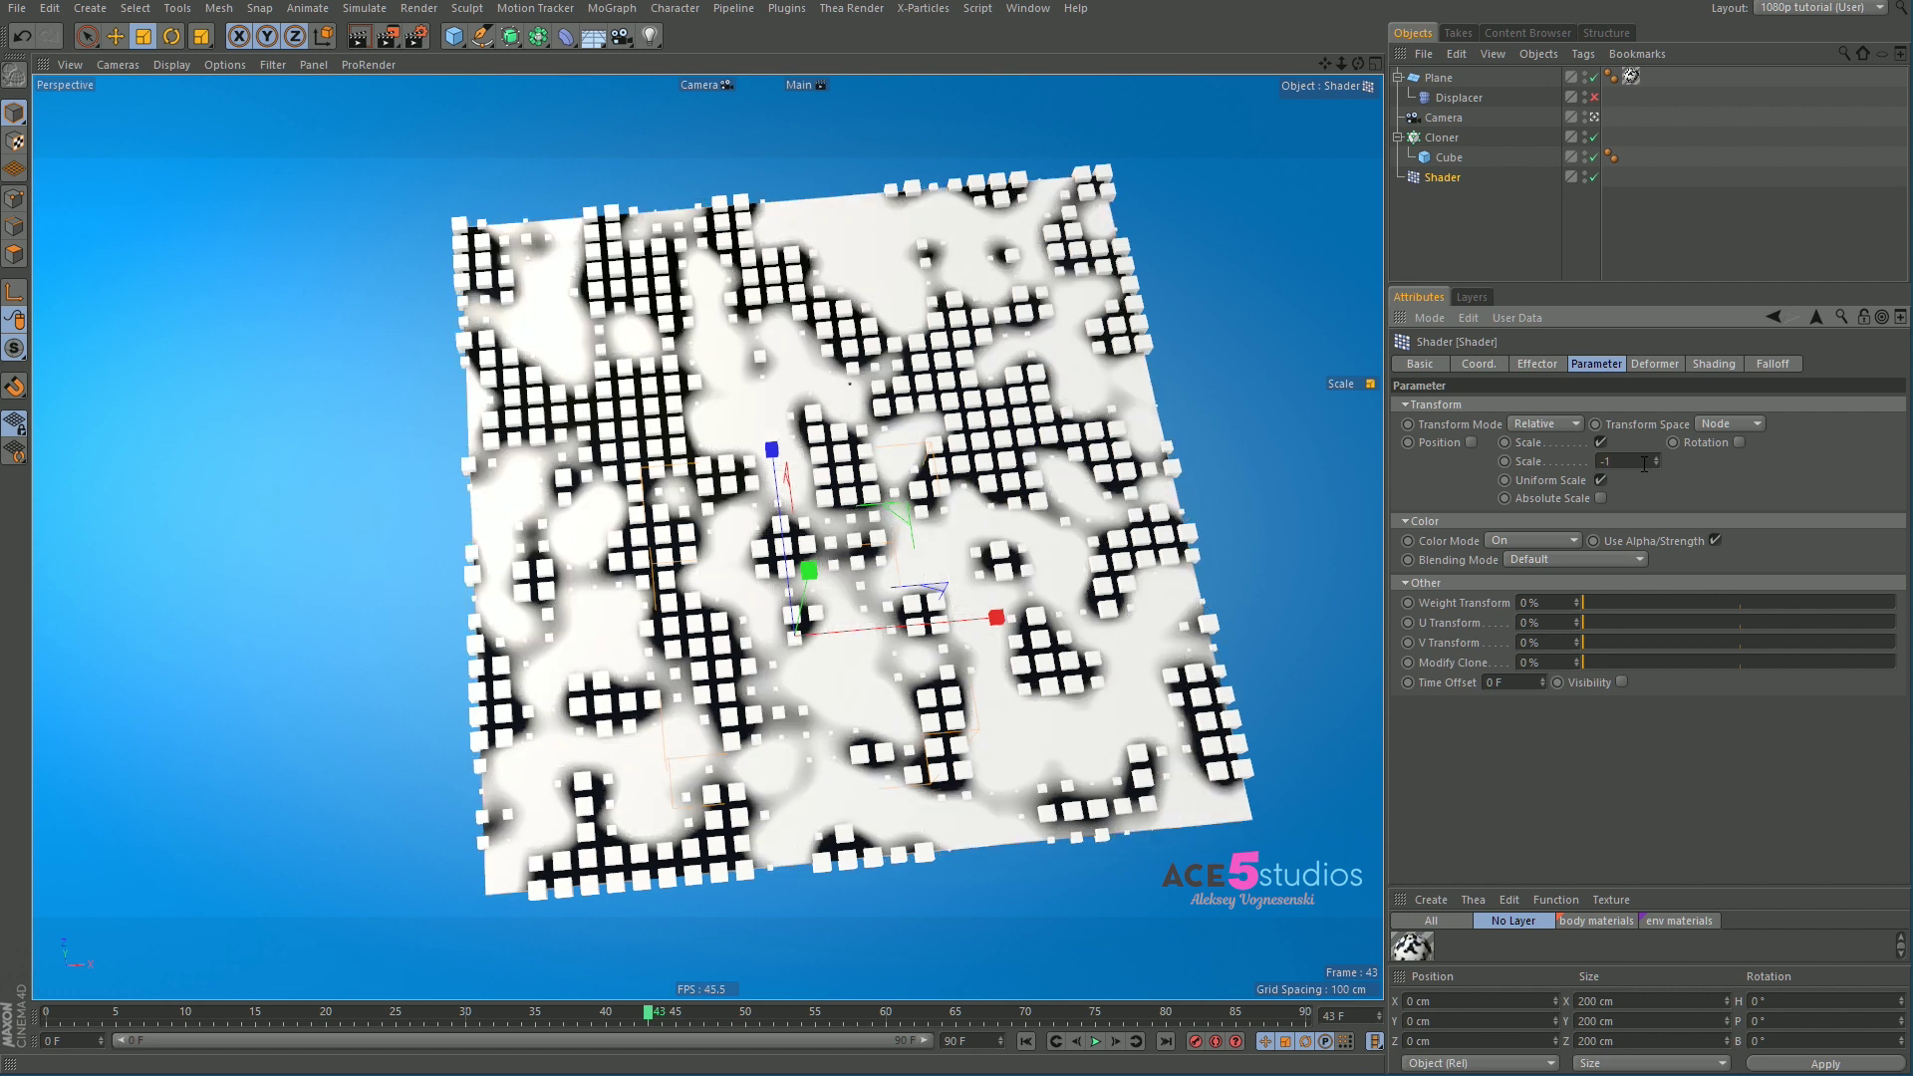
pyautogui.keyDown('alt'); pyautogui.moveTo(1325, 631); pyautogui.dragTo(947, 703); pyautogui.keyUp('alt')
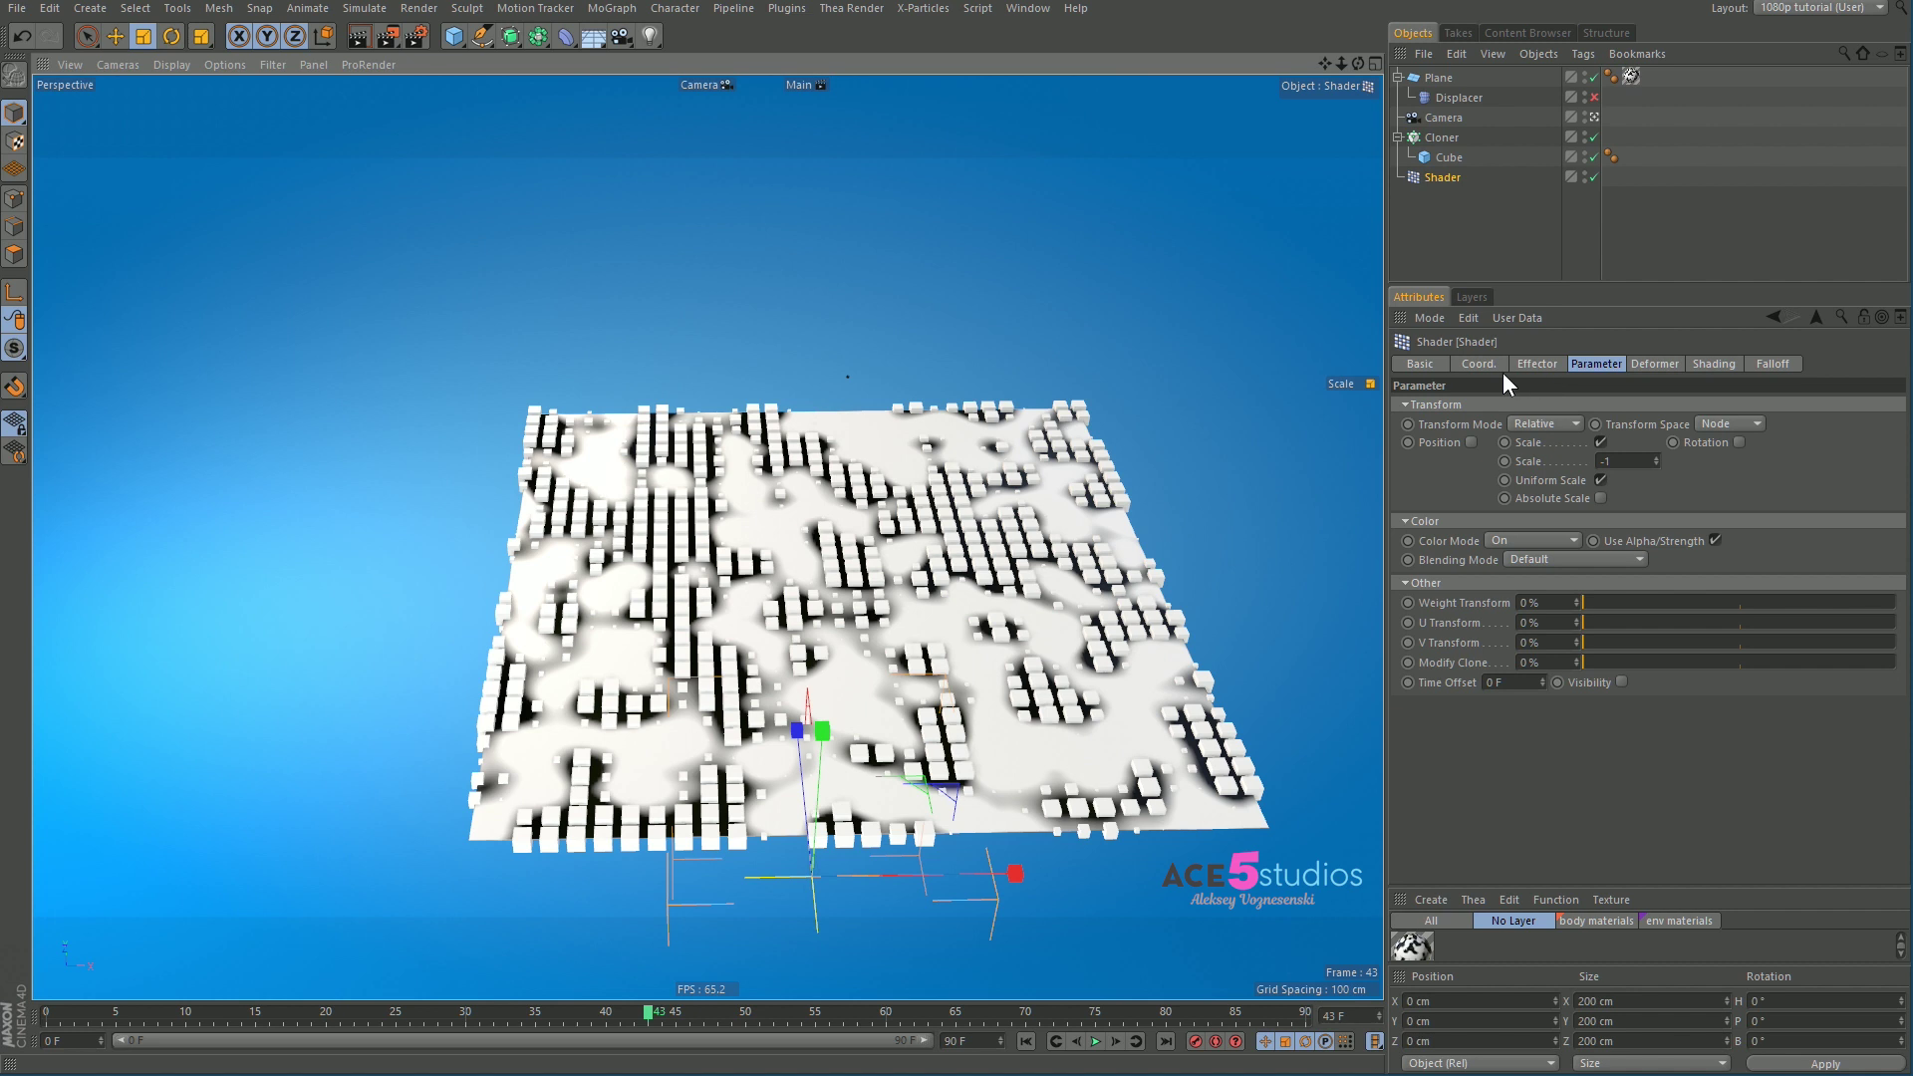
# Step: Try several Shader effector Min/Max values with playback, settling on Minimum 100% and Maximum -37%
pyautogui.click(1534, 365)
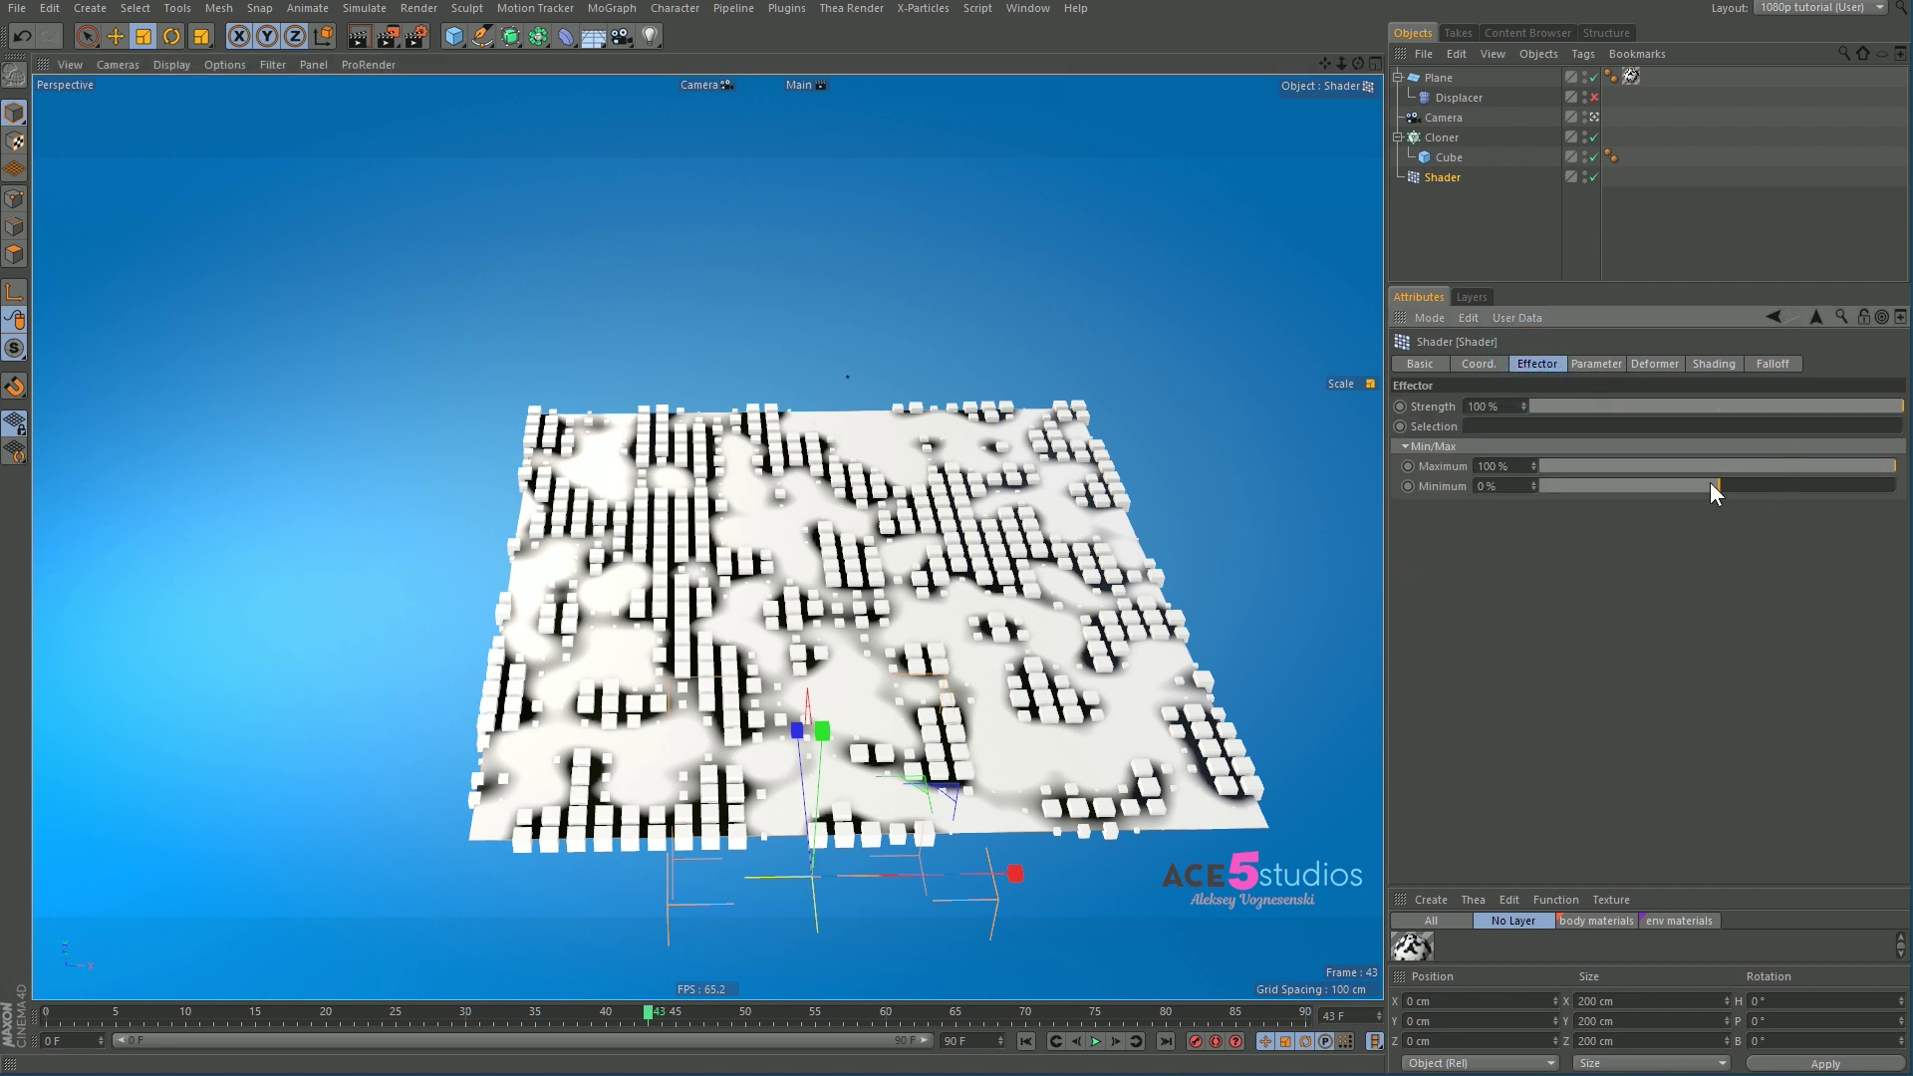
pyautogui.moveTo(1709, 485); pyautogui.dragTo(1554, 482)
pyautogui.moveTo(1869, 464); pyautogui.dragTo(1814, 484)
pyautogui.press('F8')
pyautogui.press('F8')
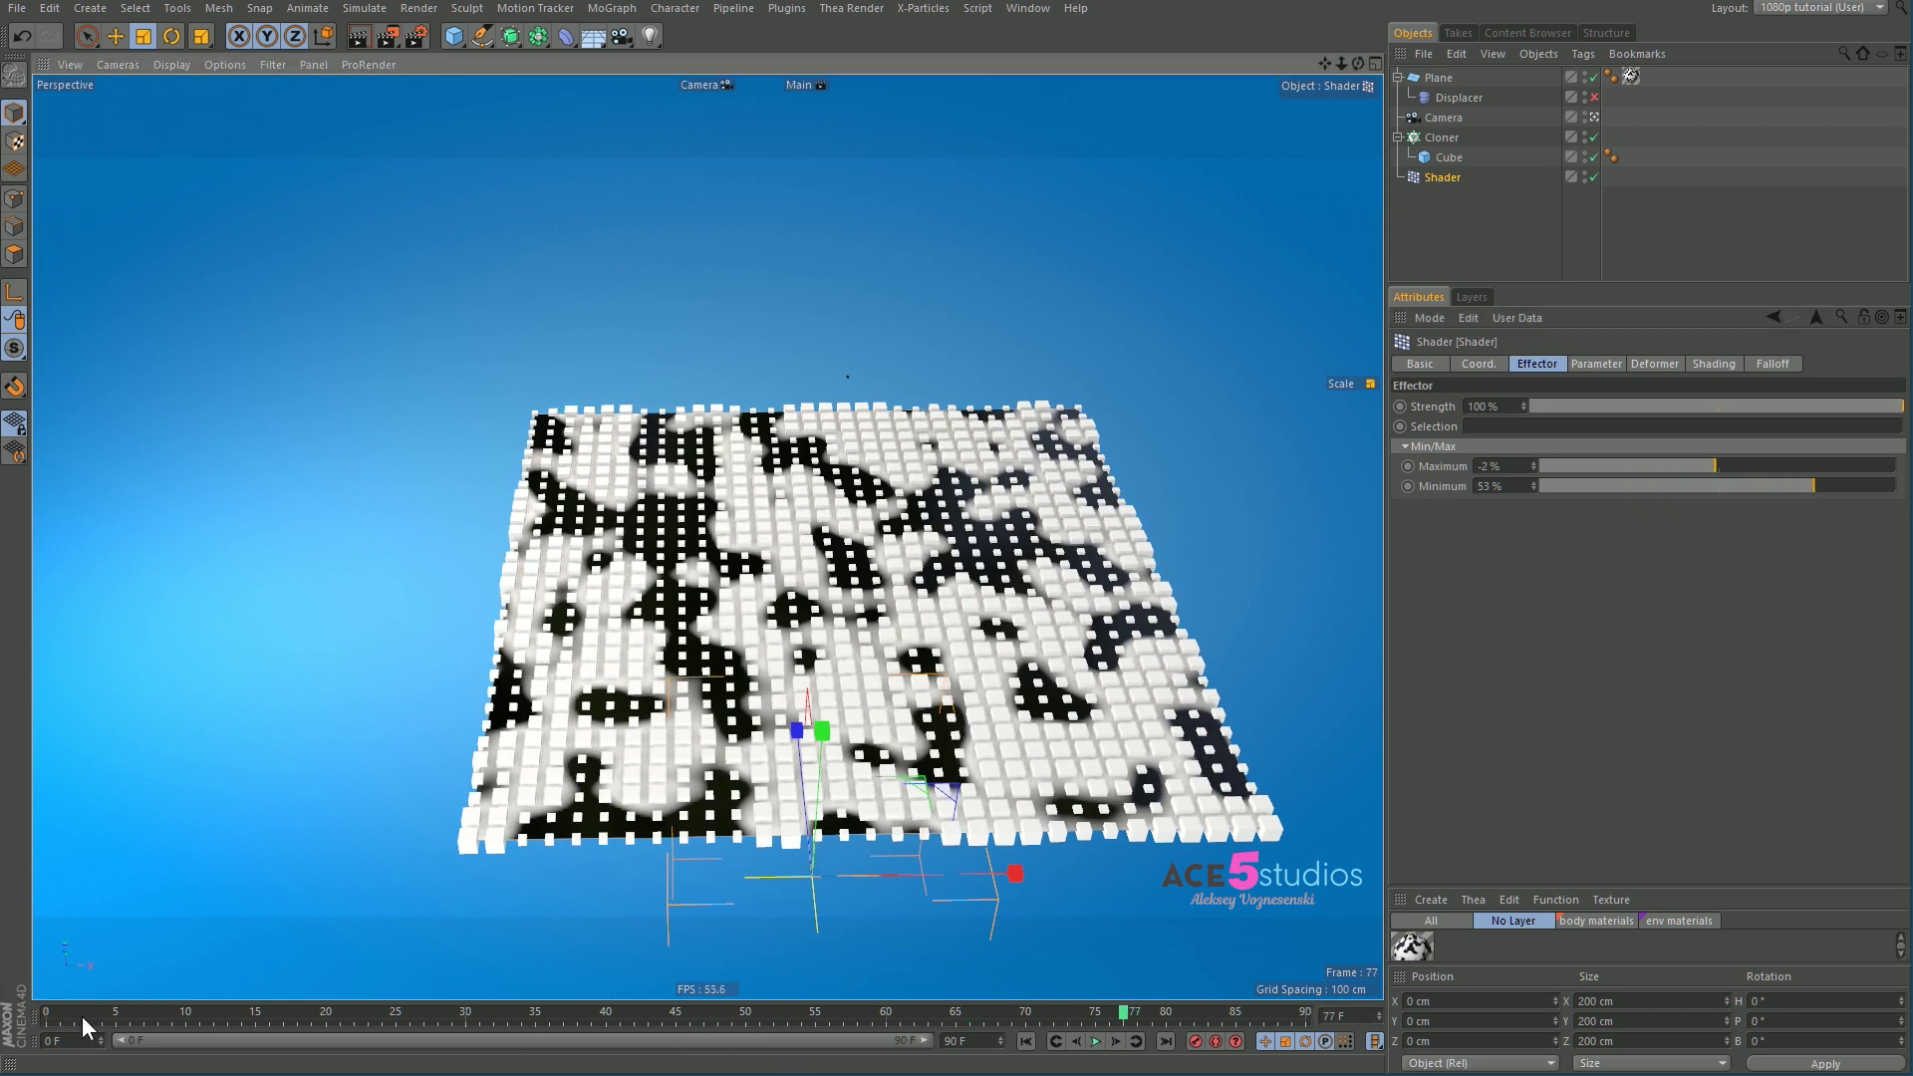
pyautogui.moveTo(85, 1026); pyautogui.dragTo(47, 1026)
pyautogui.moveTo(1789, 486); pyautogui.dragTo(1434, 510)
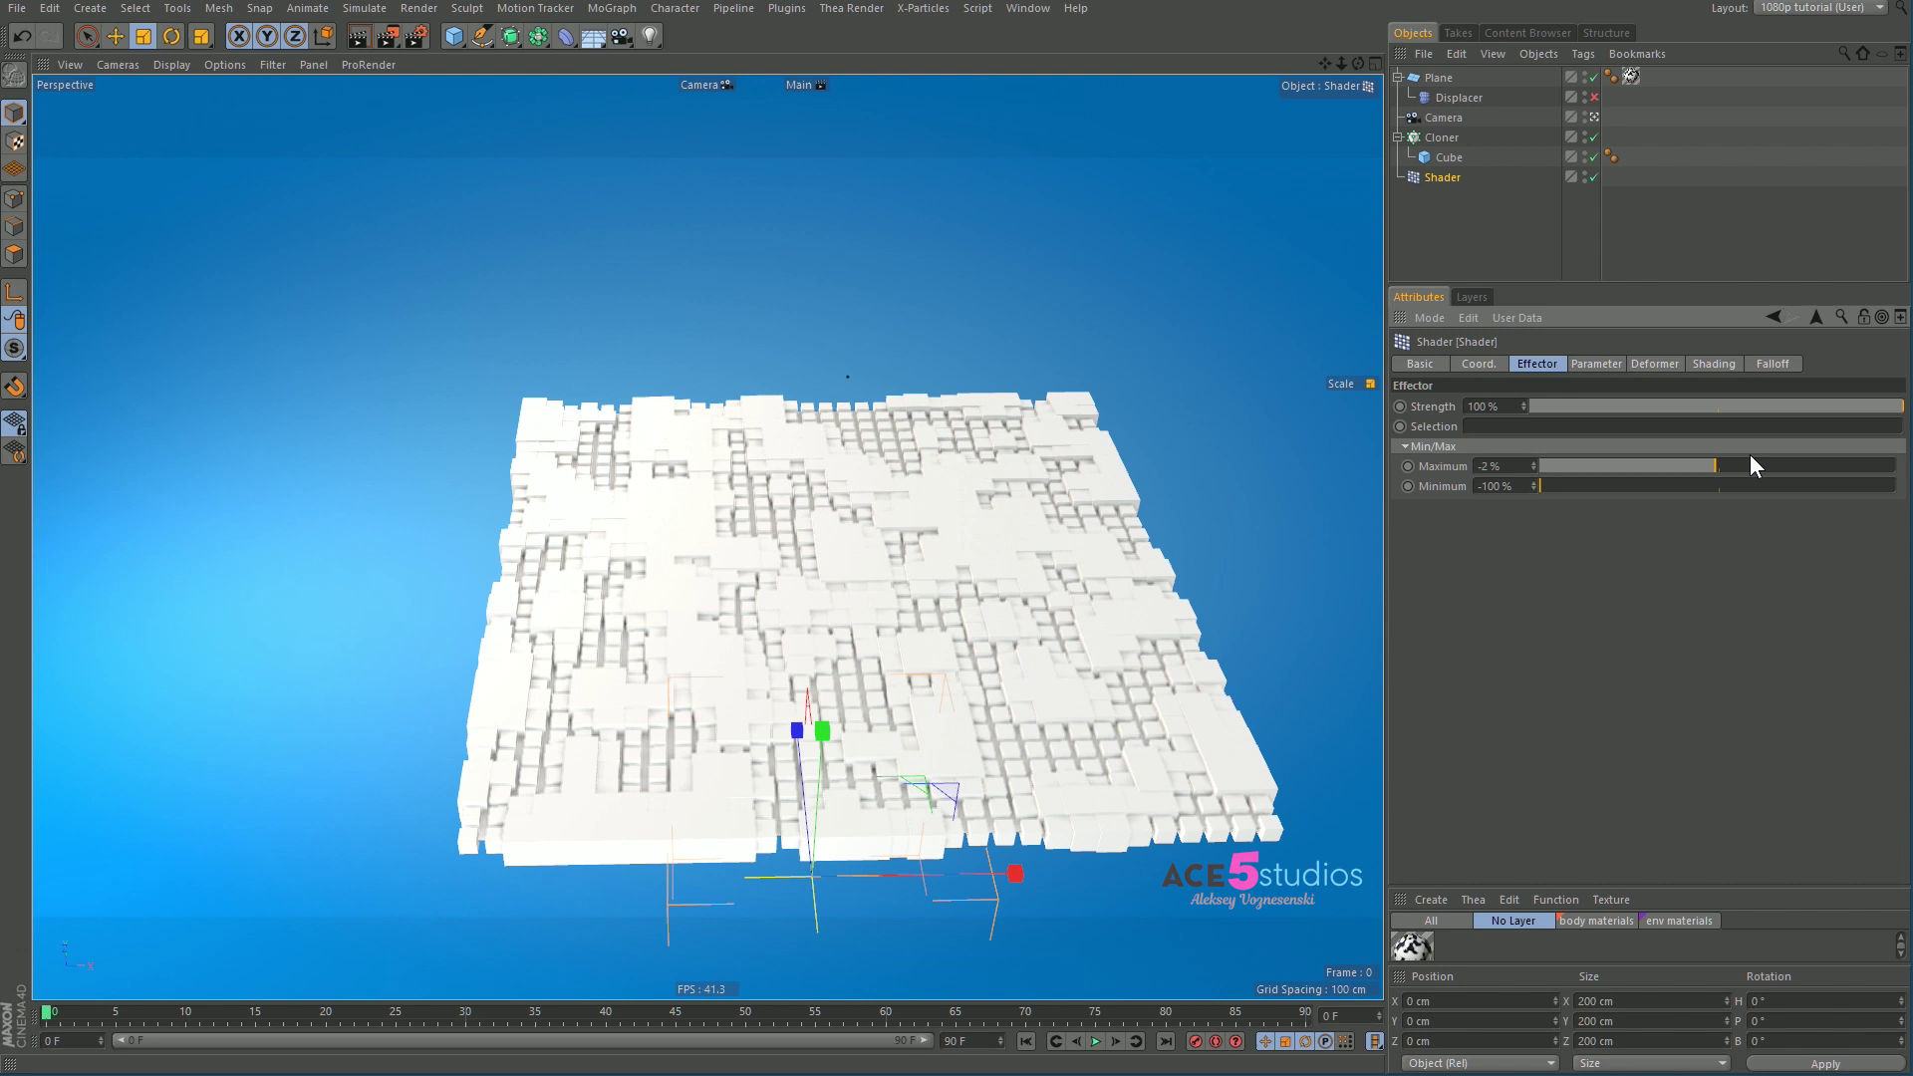
pyautogui.moveTo(1749, 464); pyautogui.dragTo(1752, 463)
pyautogui.keyDown('alt'); pyautogui.moveTo(777, 598); pyautogui.dragTo(787, 687); pyautogui.keyUp('alt')
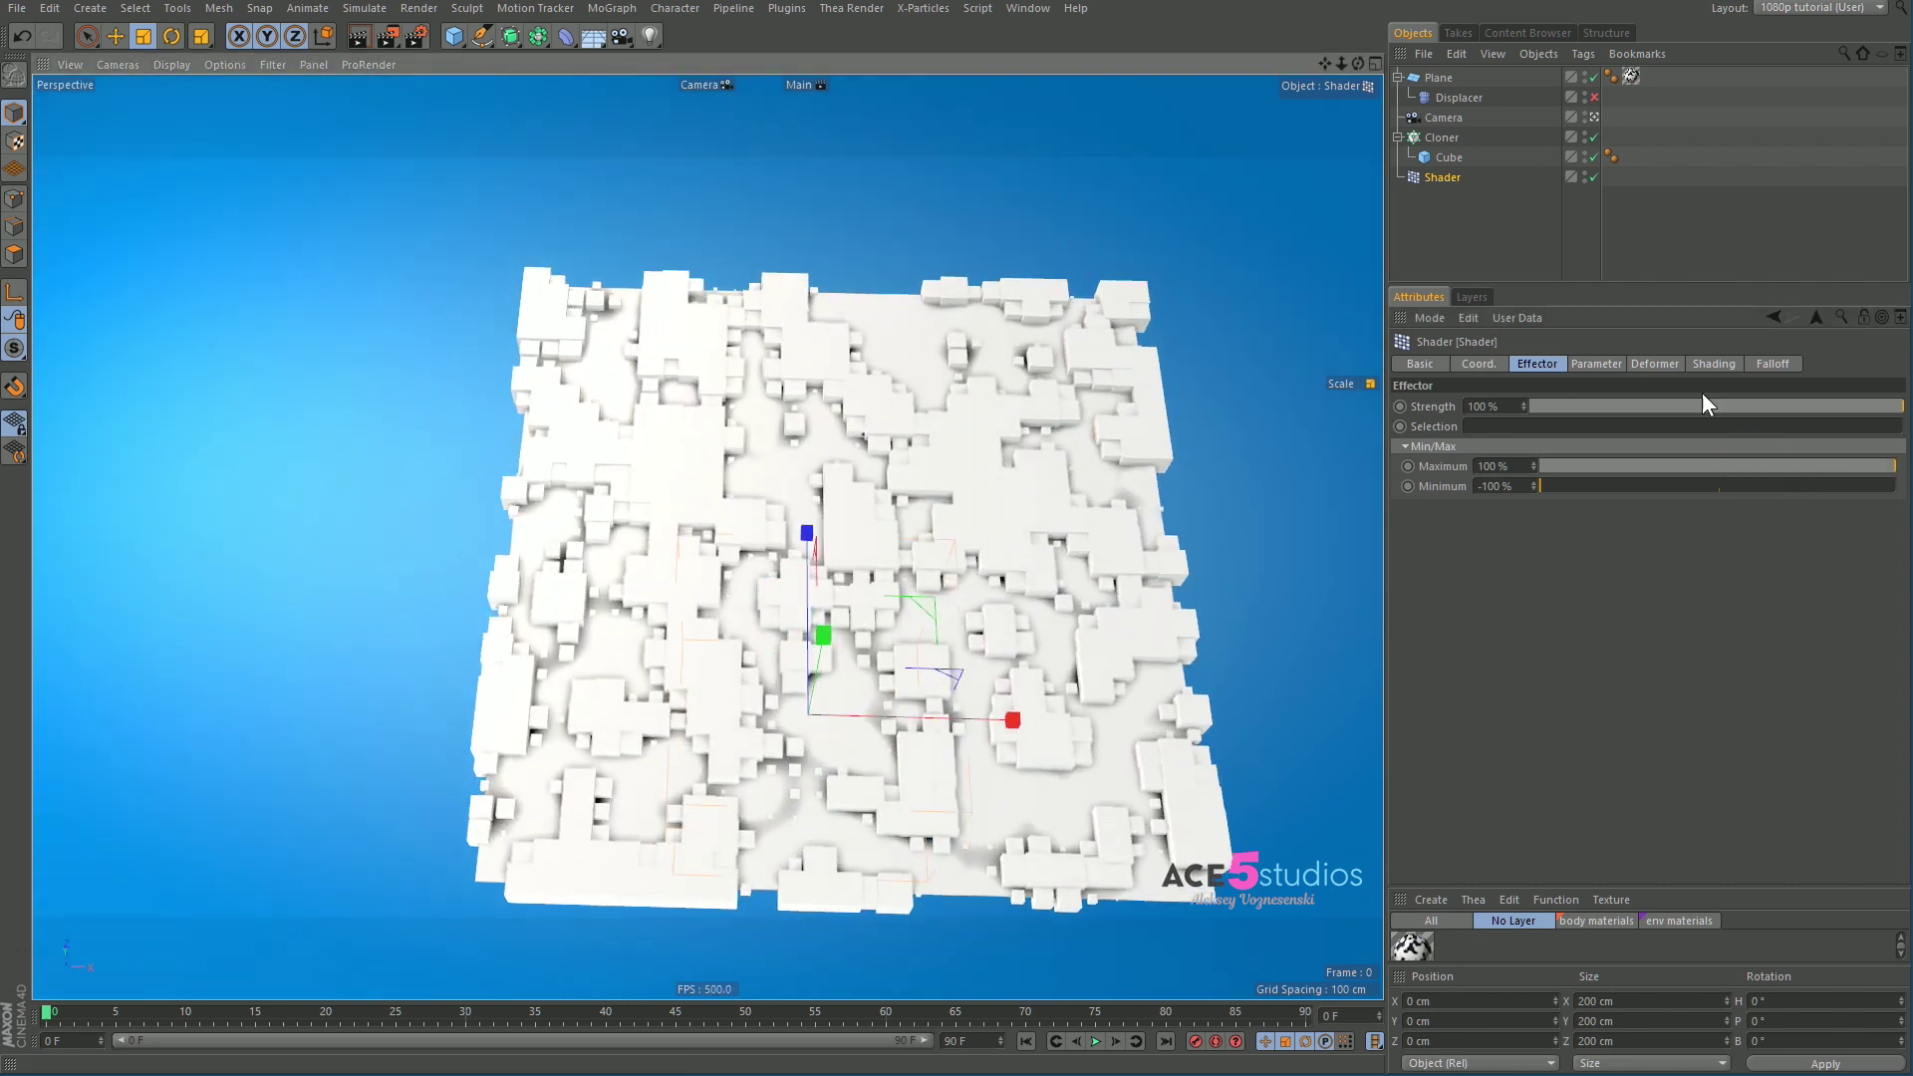
pyautogui.moveTo(1753, 469)
pyautogui.mouseDown()
pyautogui.moveTo(1708, 474)
pyautogui.moveTo(1774, 486)
pyautogui.mouseUp()
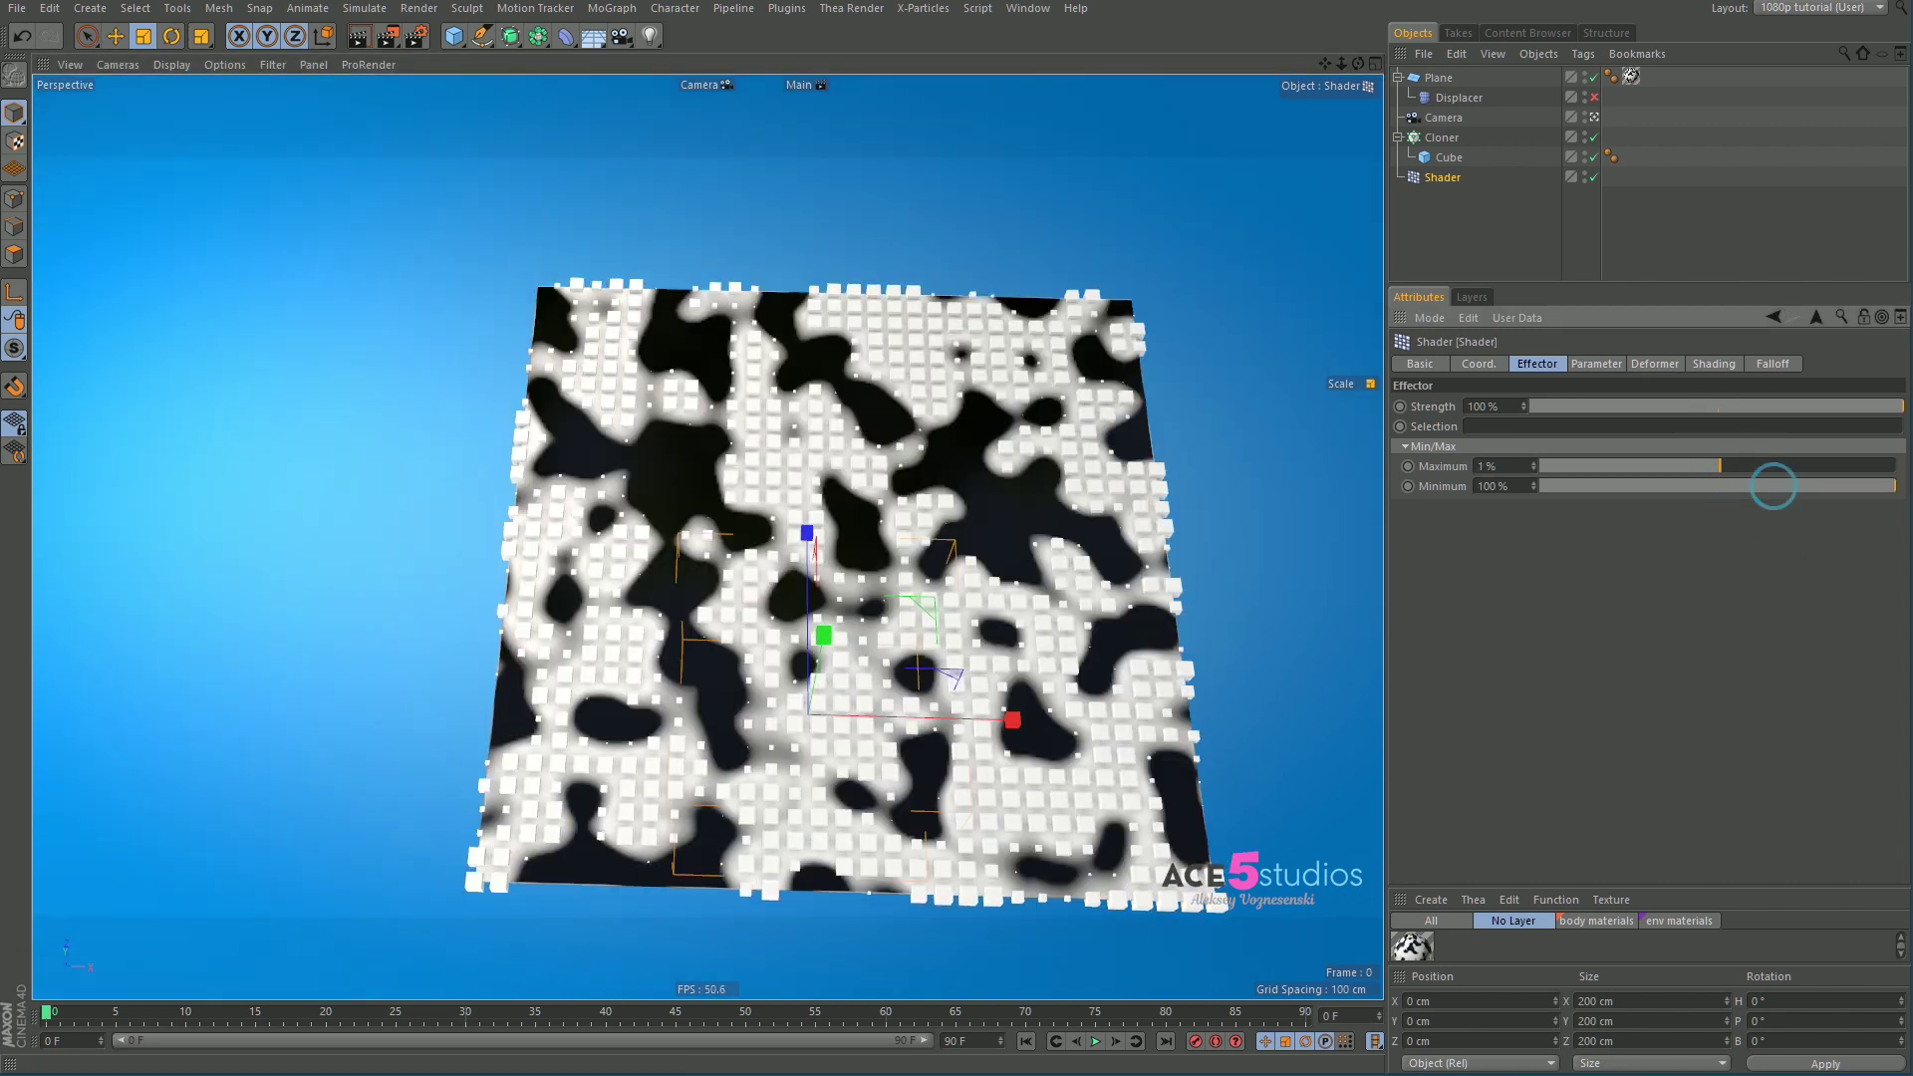
pyautogui.keyDown('alt'); pyautogui.moveTo(817, 617); pyautogui.dragTo(1068, 664); pyautogui.keyUp('alt')
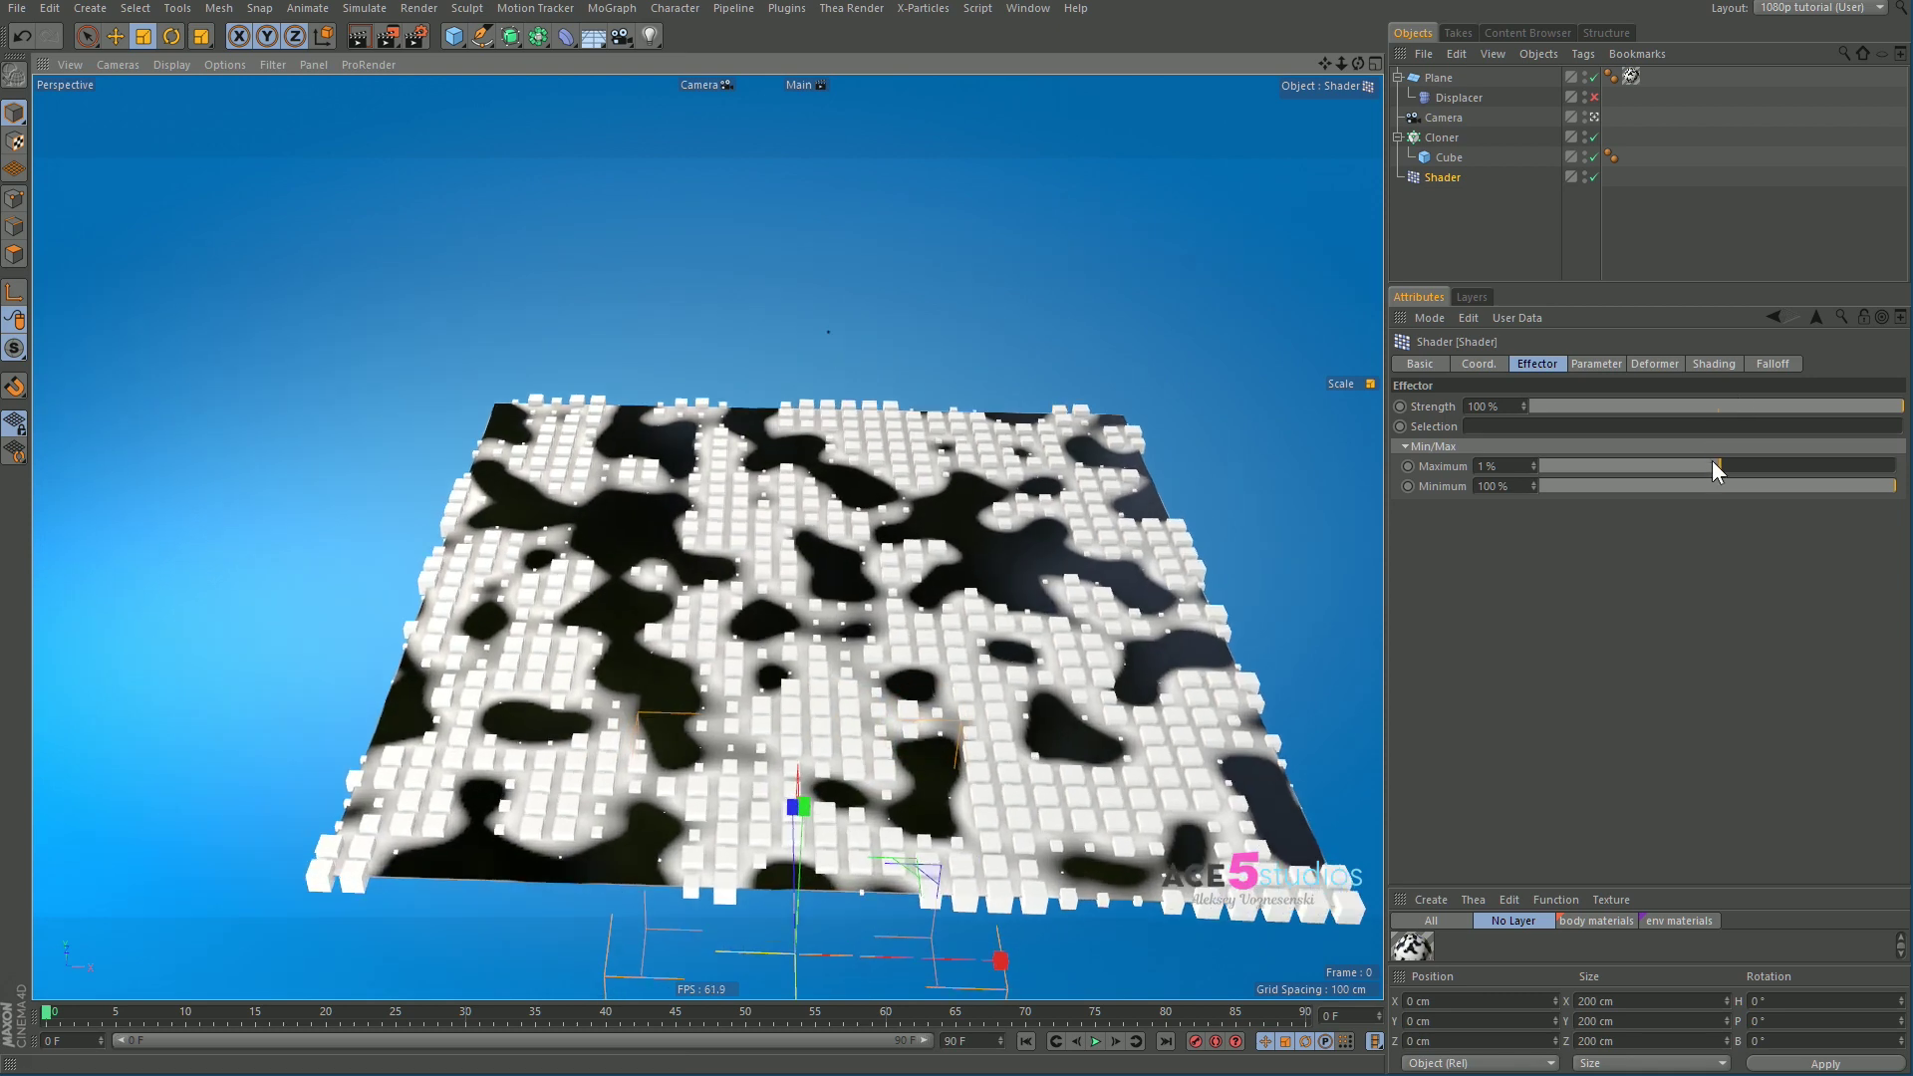
pyautogui.moveTo(1714, 465); pyautogui.dragTo(1654, 470)
pyautogui.keyDown('alt'); pyautogui.moveTo(1126, 677); pyautogui.dragTo(1020, 598); pyautogui.keyUp('alt')
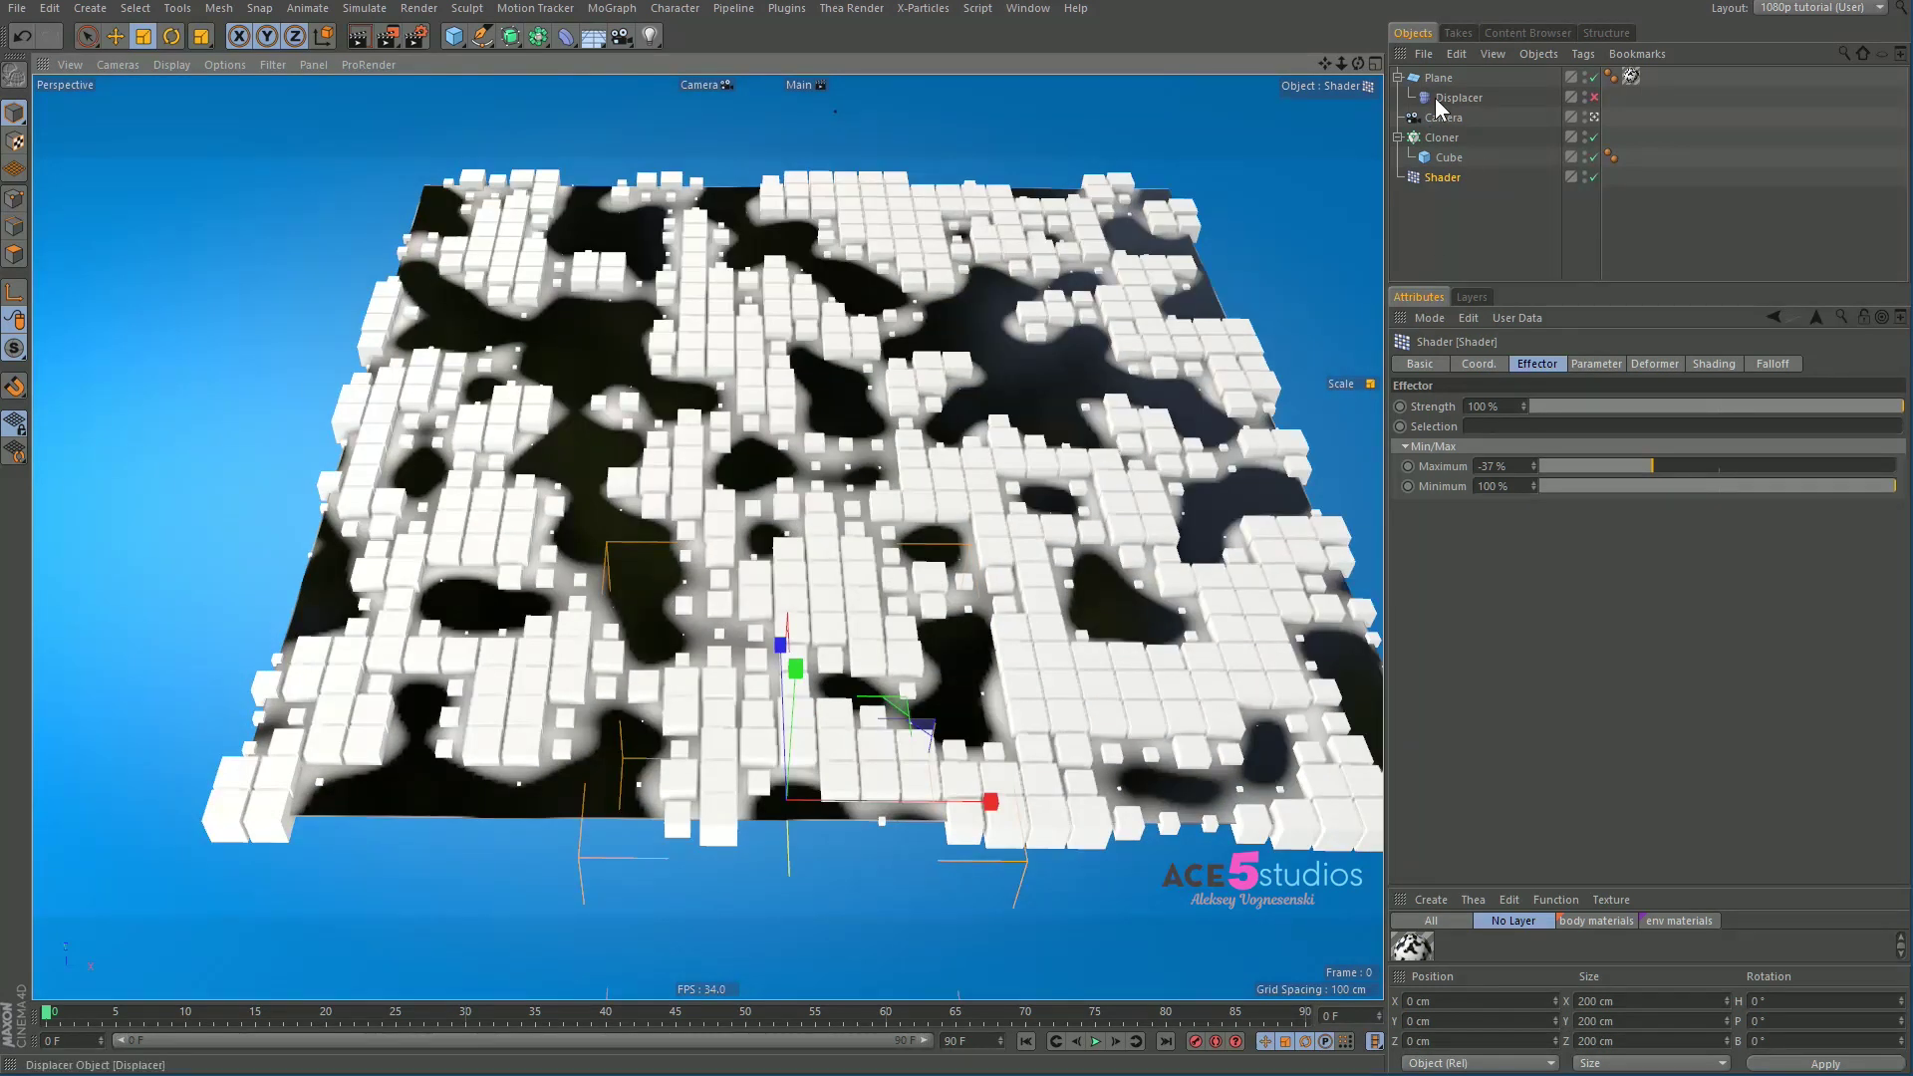
# Step: Set the Noise shader's Animation Speed to 1 and test the playback
pyautogui.click(1630, 77)
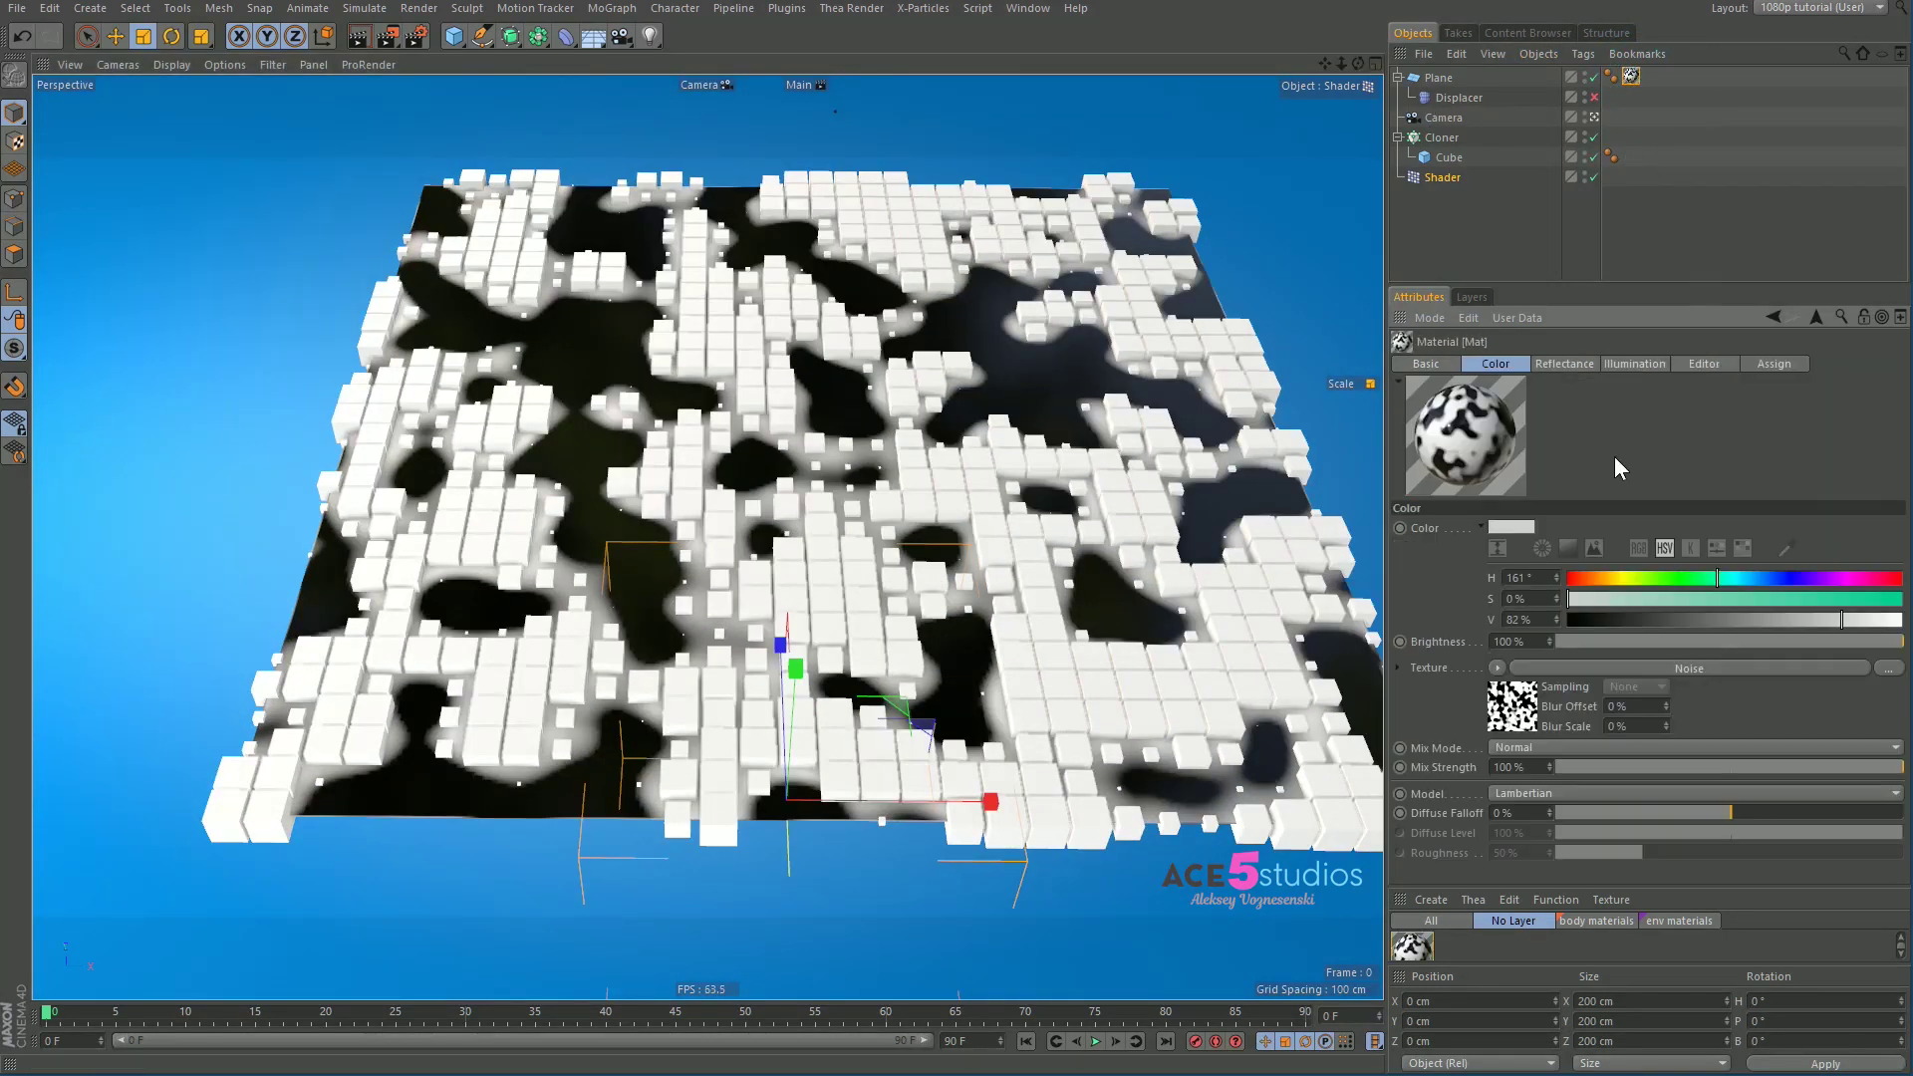
pyautogui.click(1532, 689)
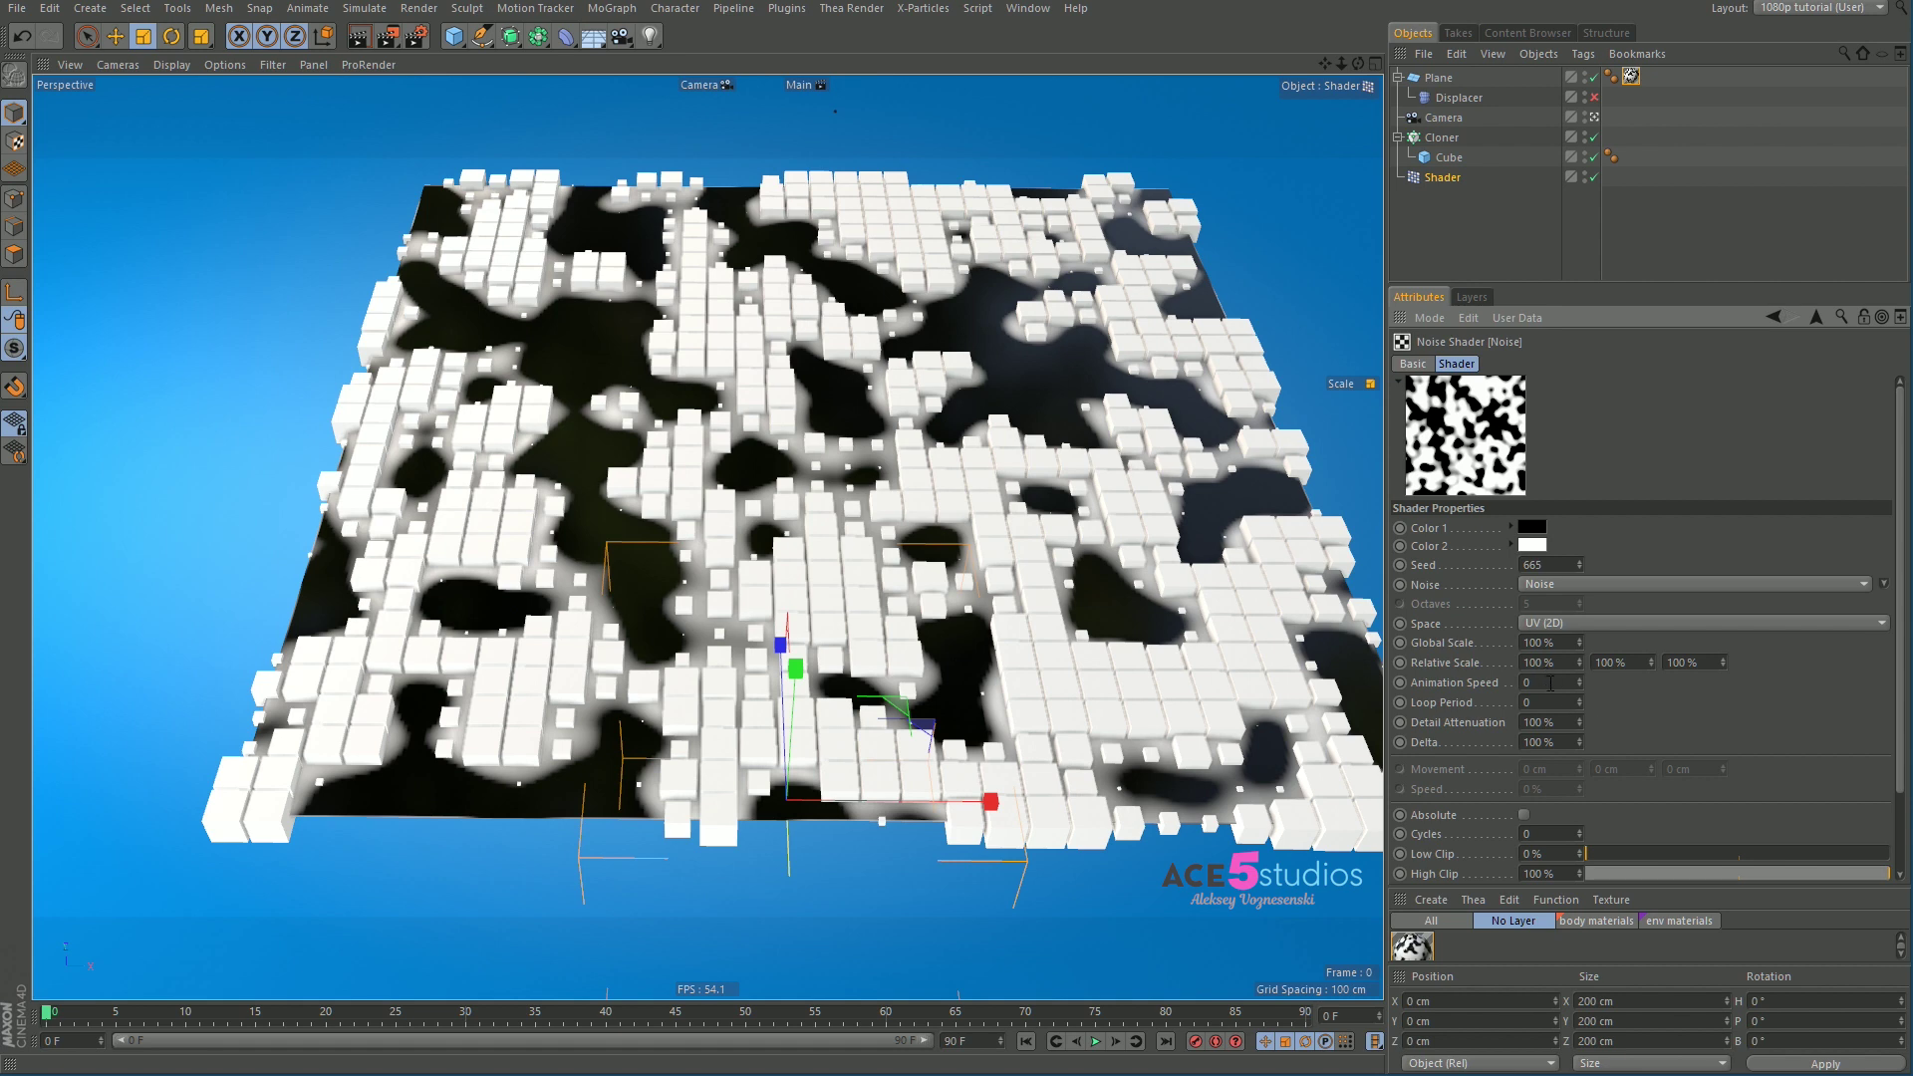
pyautogui.write('1')
pyautogui.press('Return')
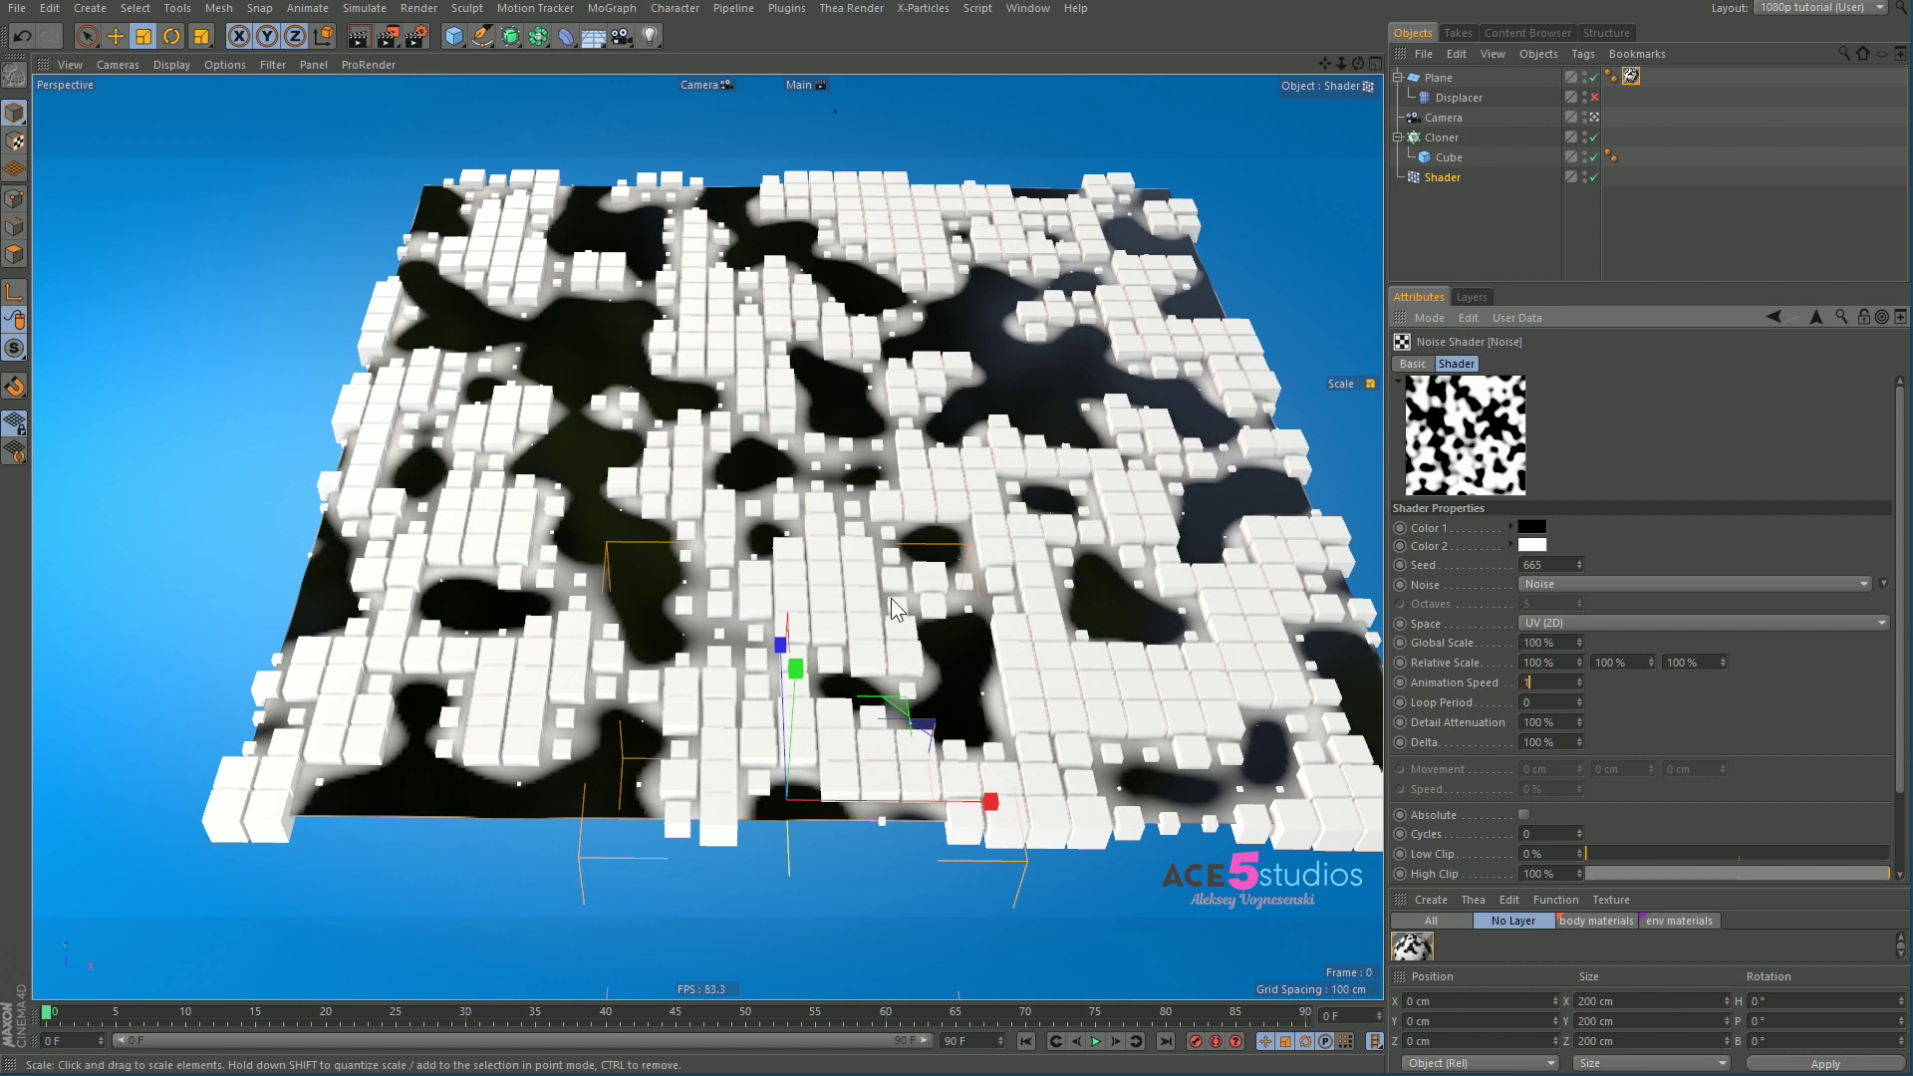
pyautogui.press('F8')
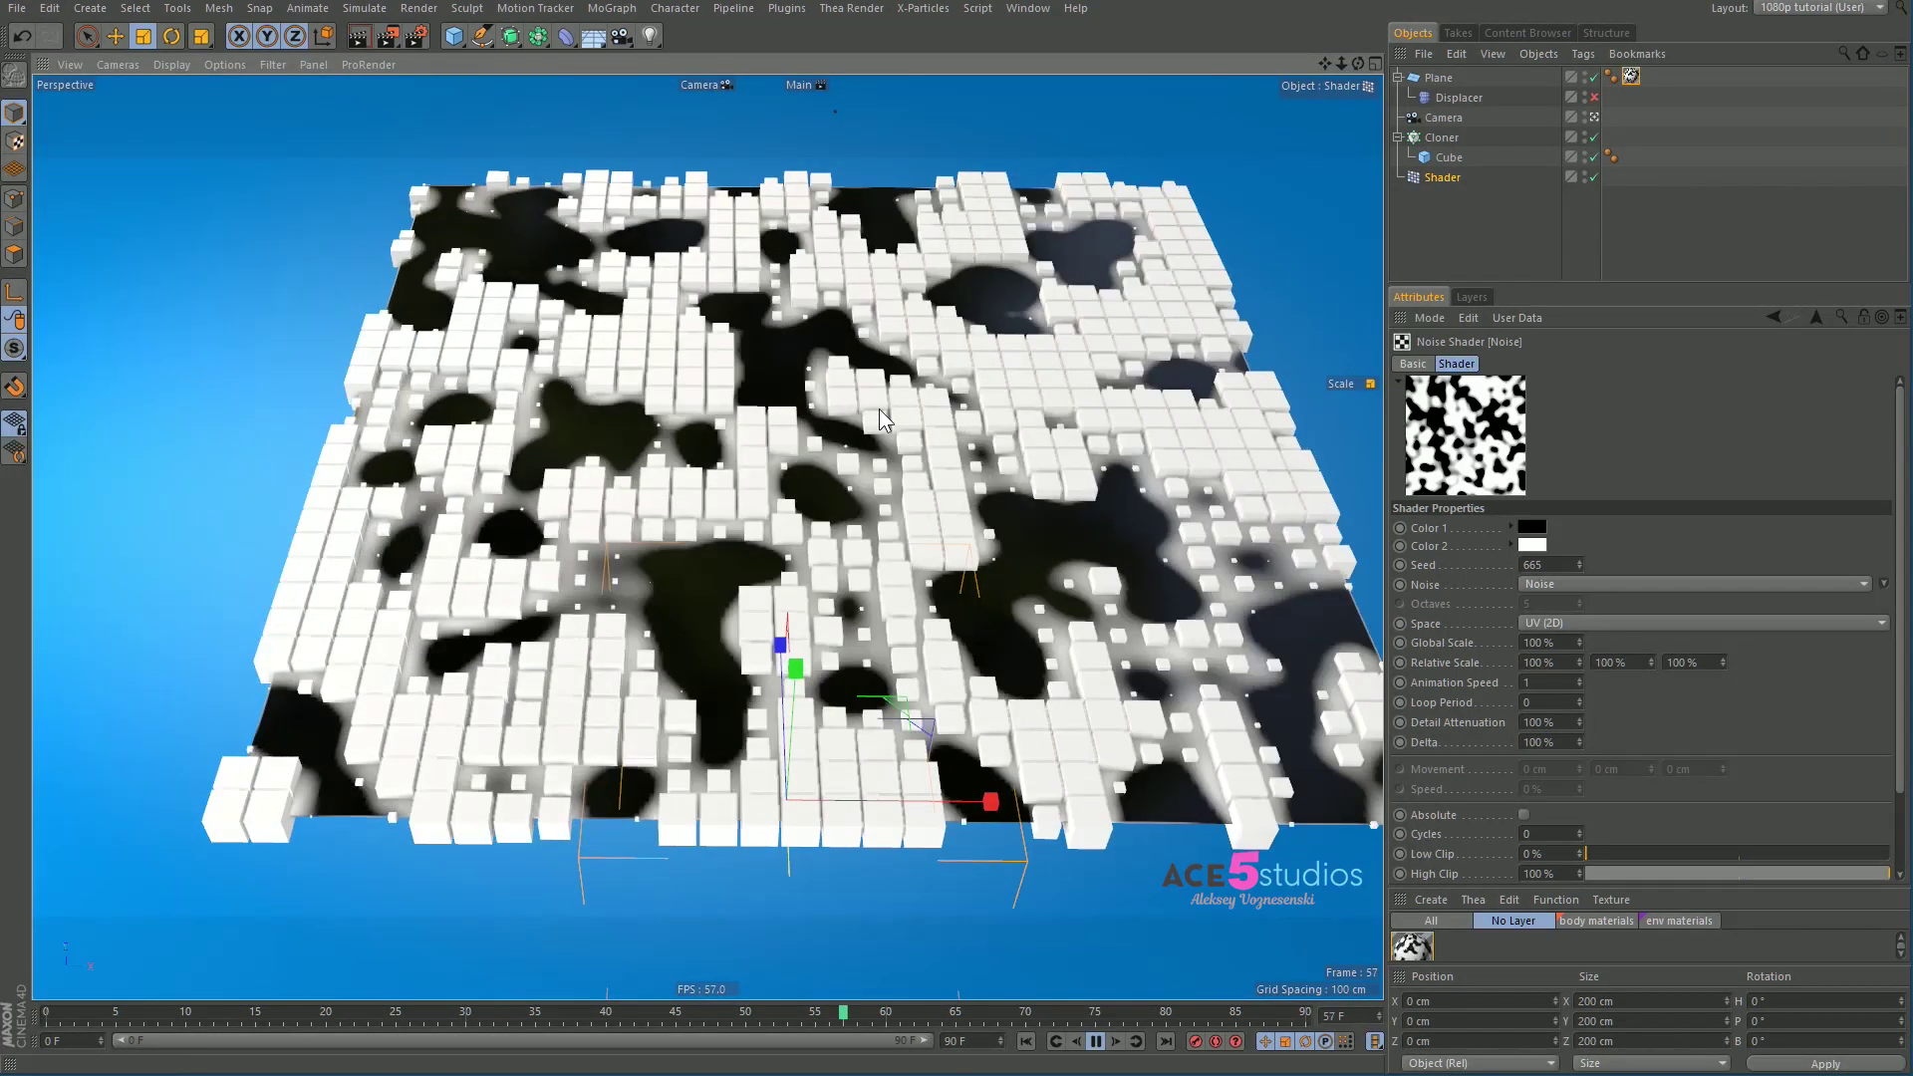
pyautogui.press('F8')
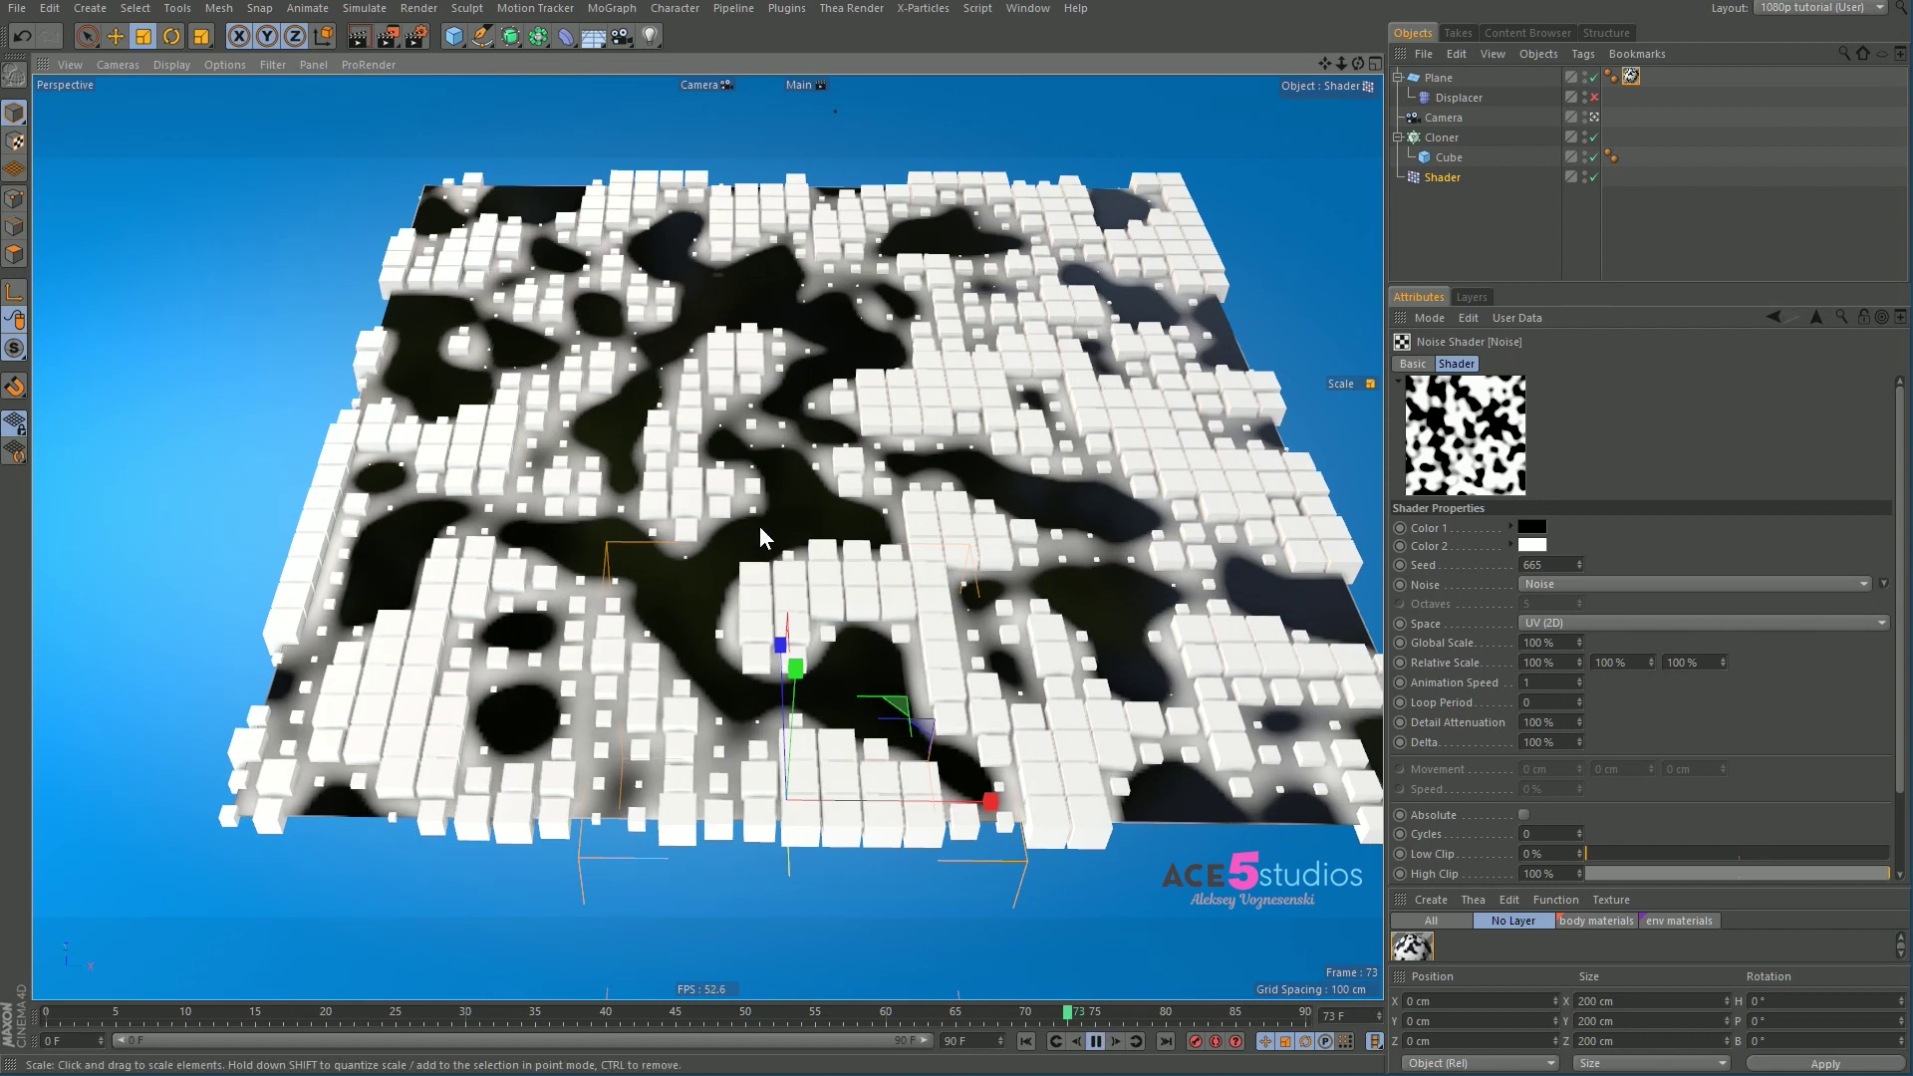
pyautogui.press('F8')
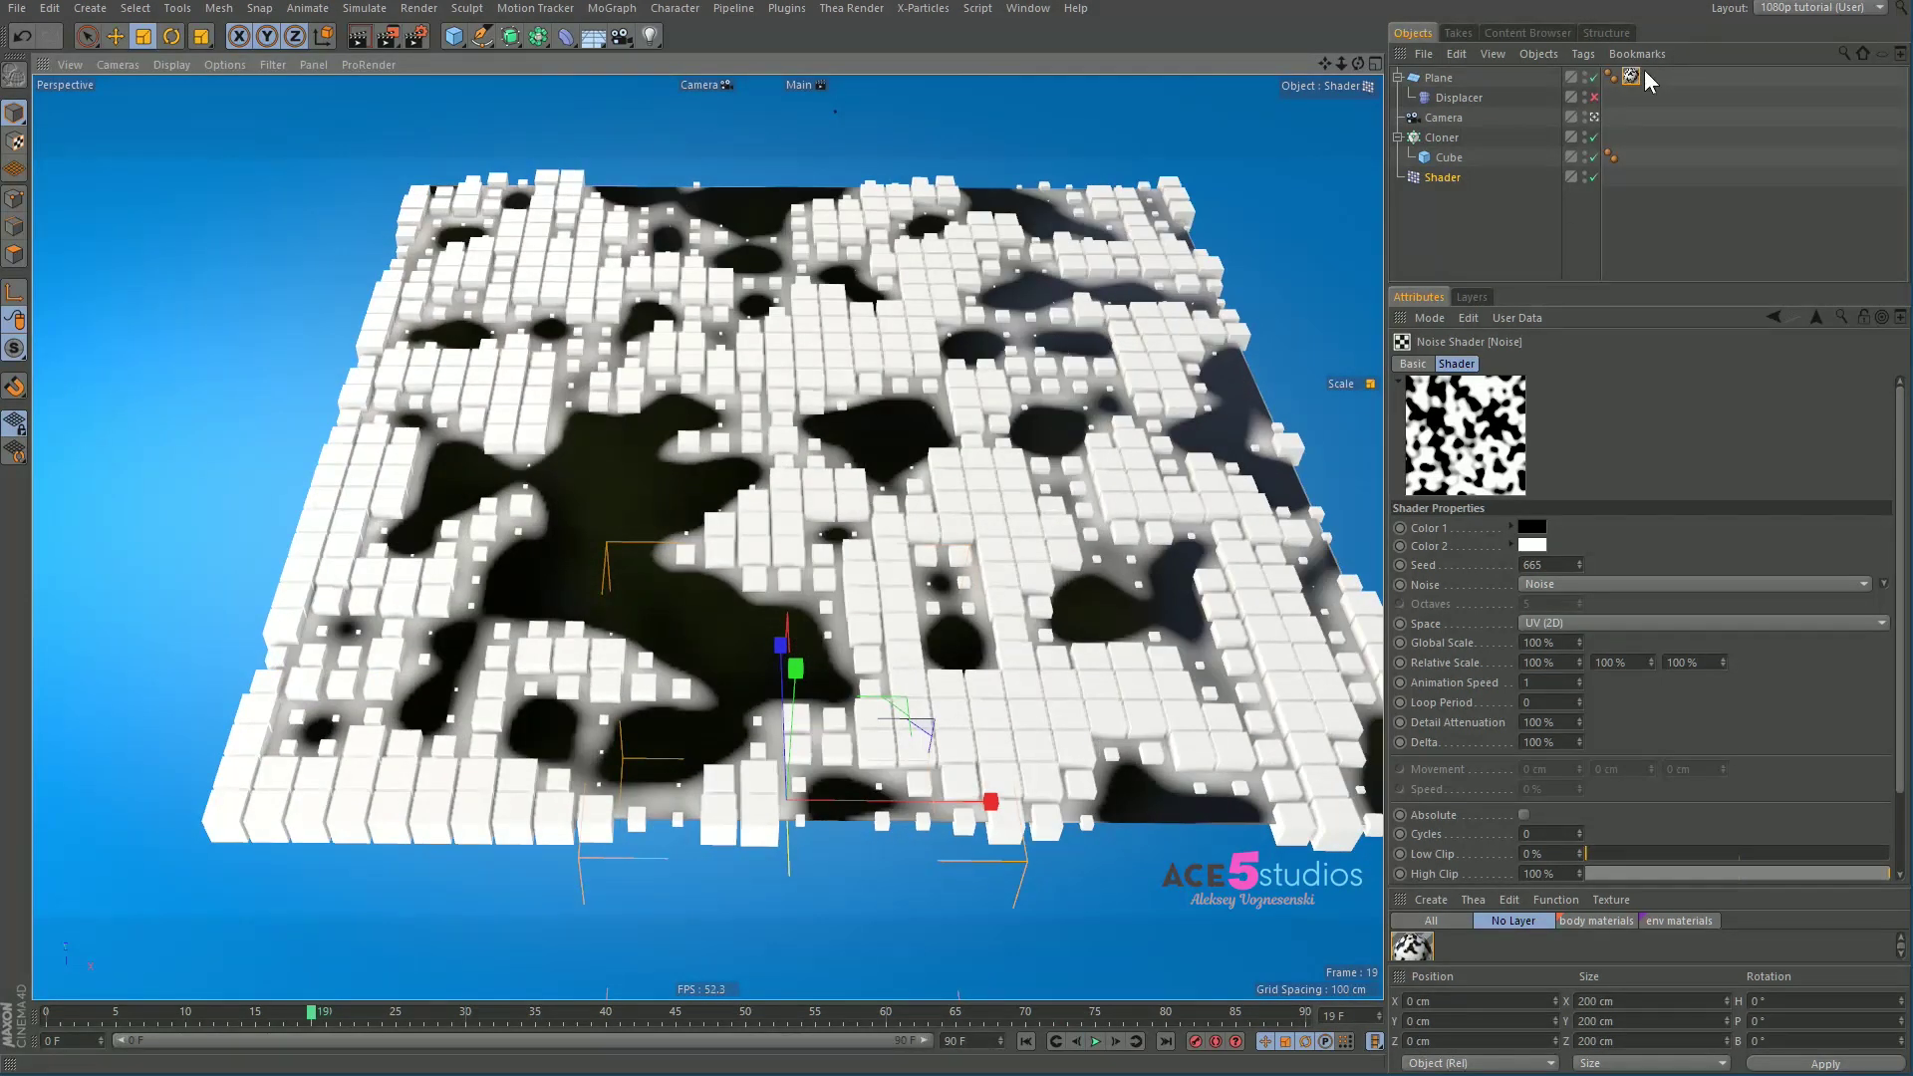
pyautogui.click(1096, 1042)
pyautogui.click(1096, 1041)
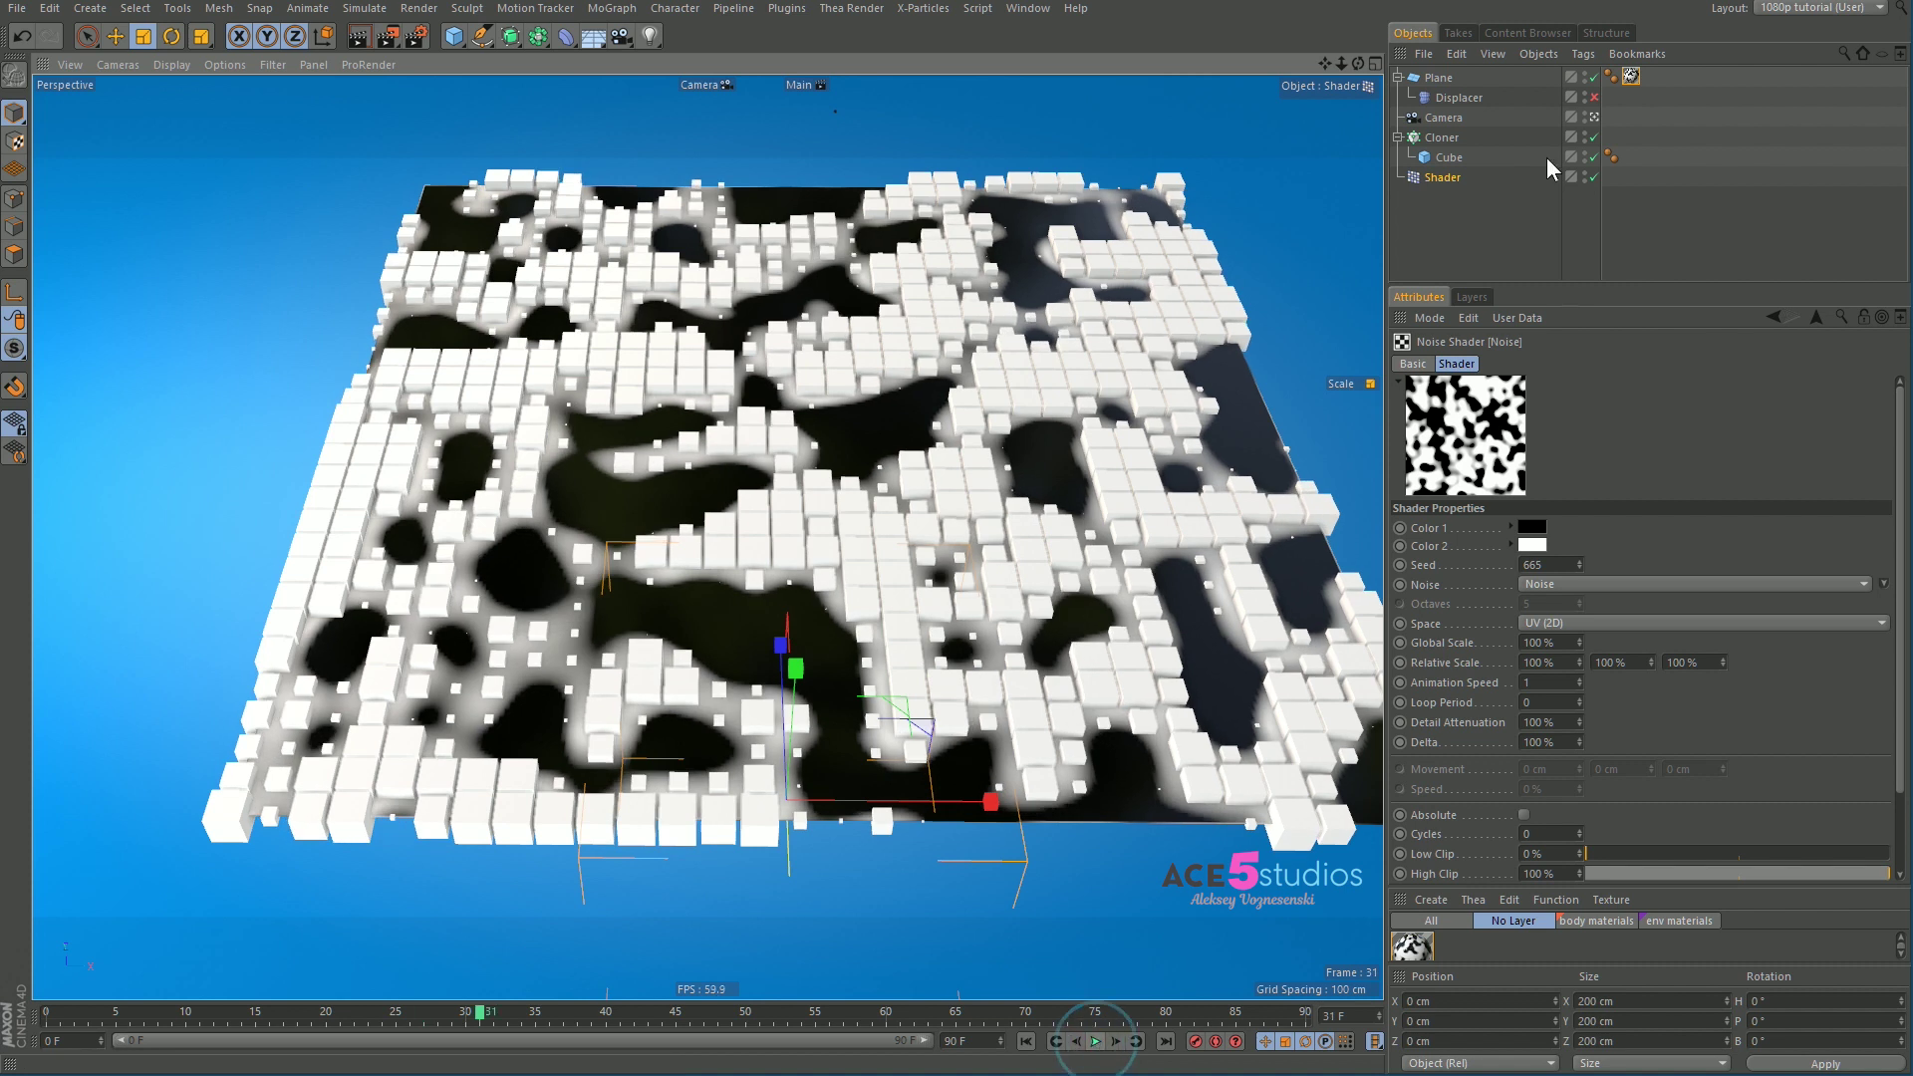
# Step: Turn on Animate Preview in the Mat material's Editor settings and play the animation
pyautogui.click(1631, 77)
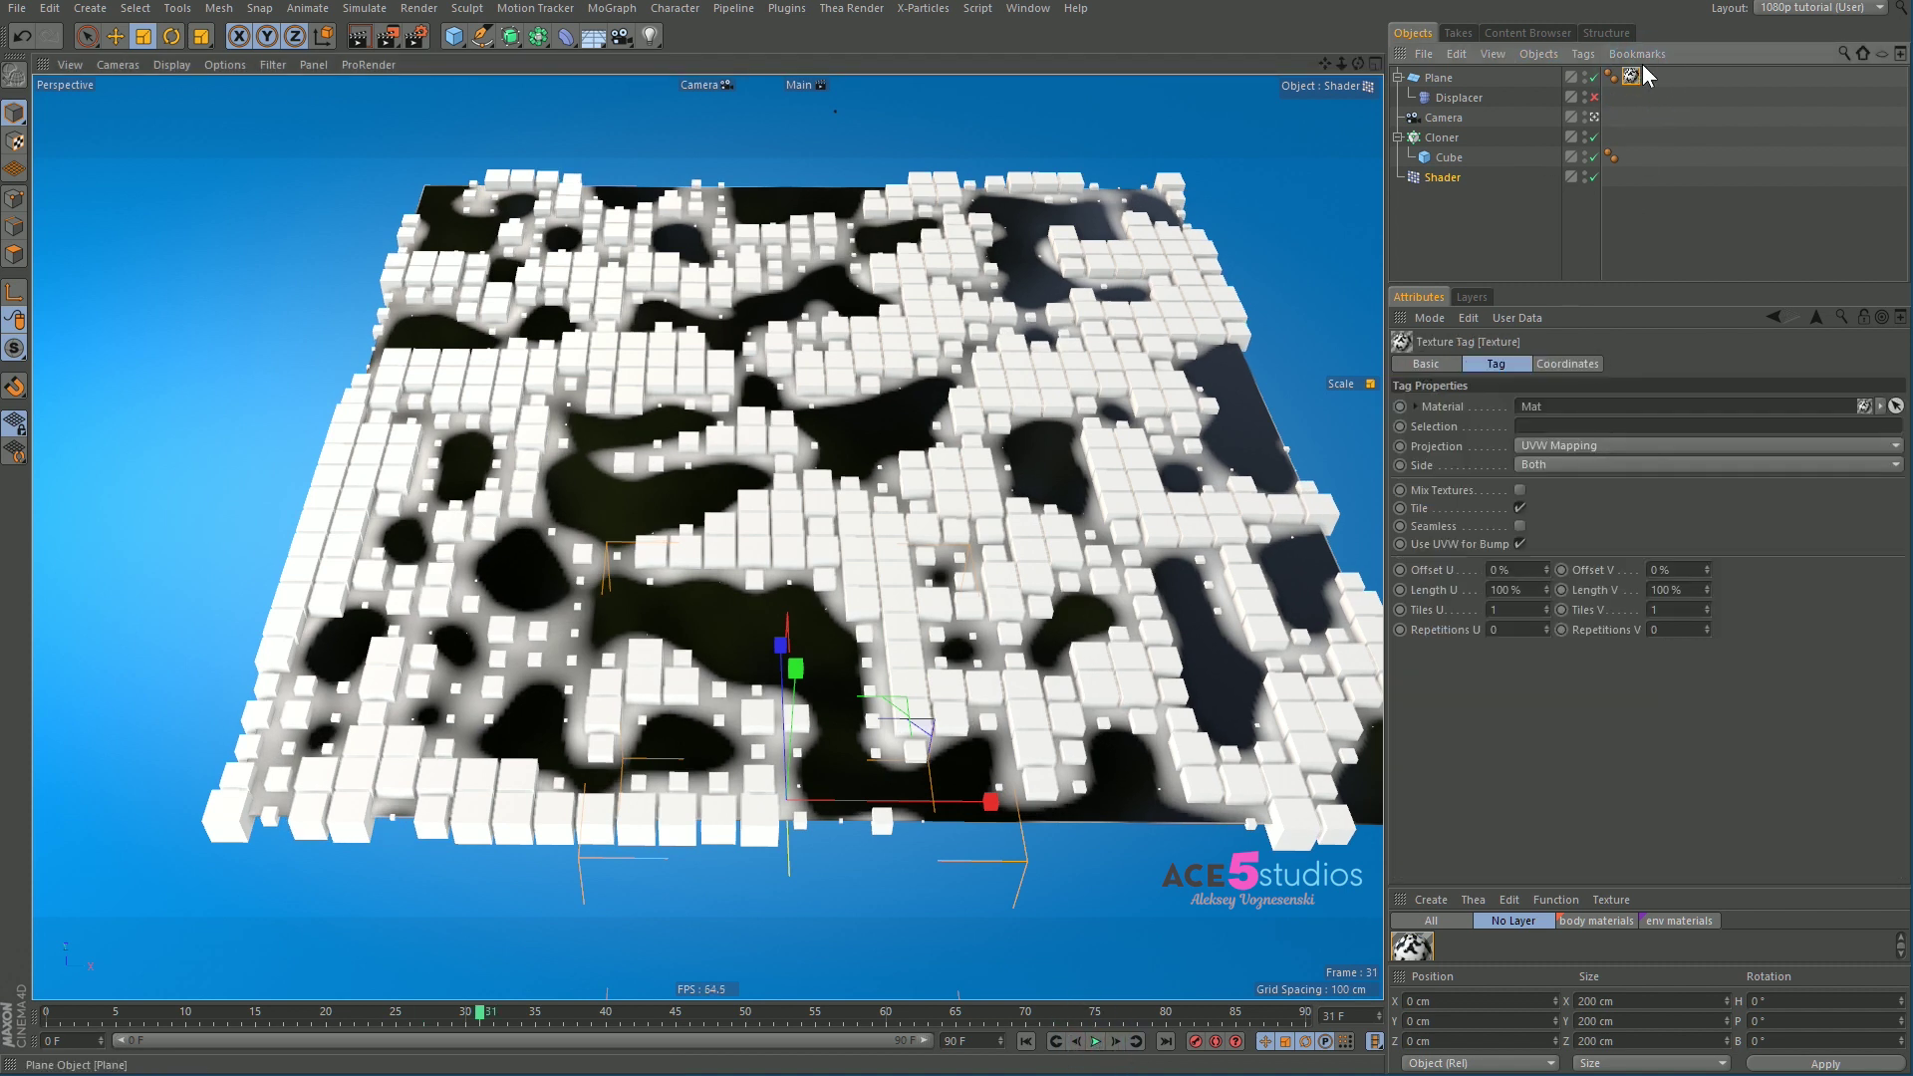
pyautogui.doubleClick(1631, 77)
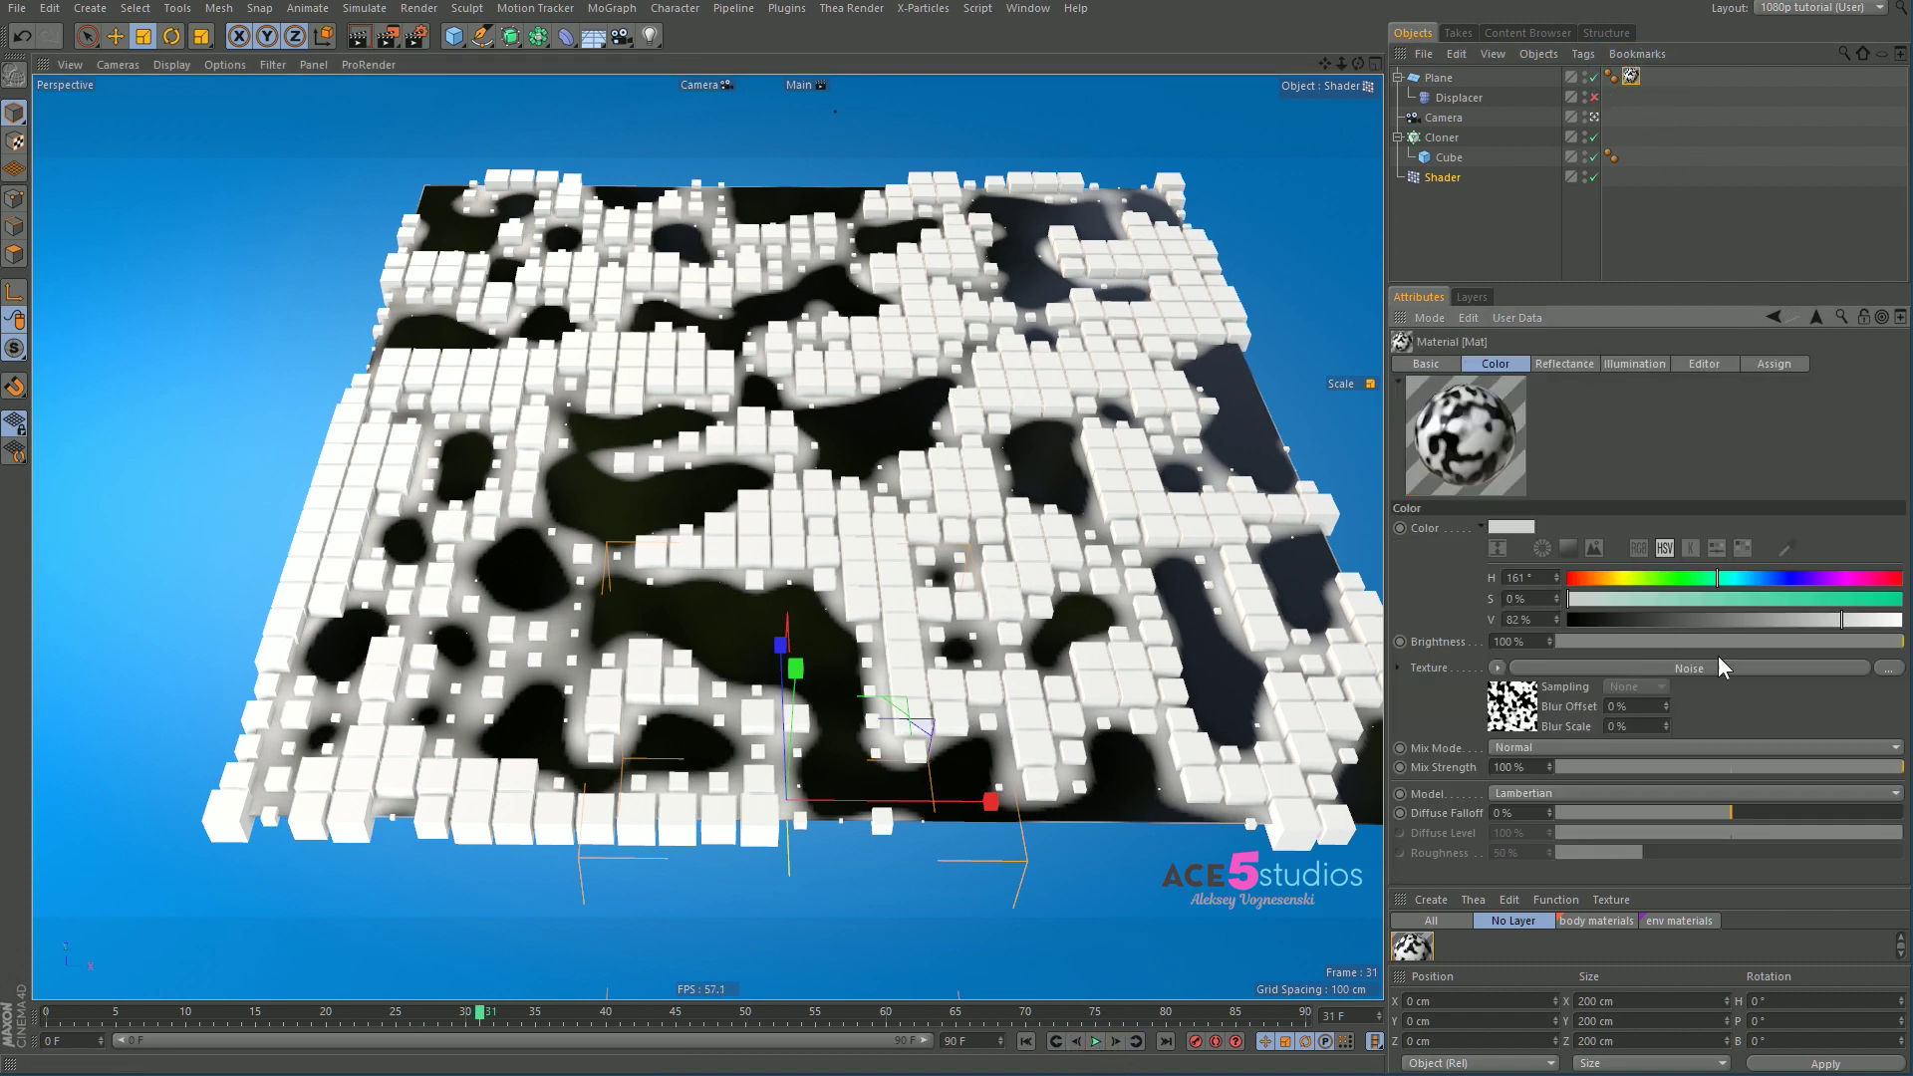
pyautogui.click(1694, 363)
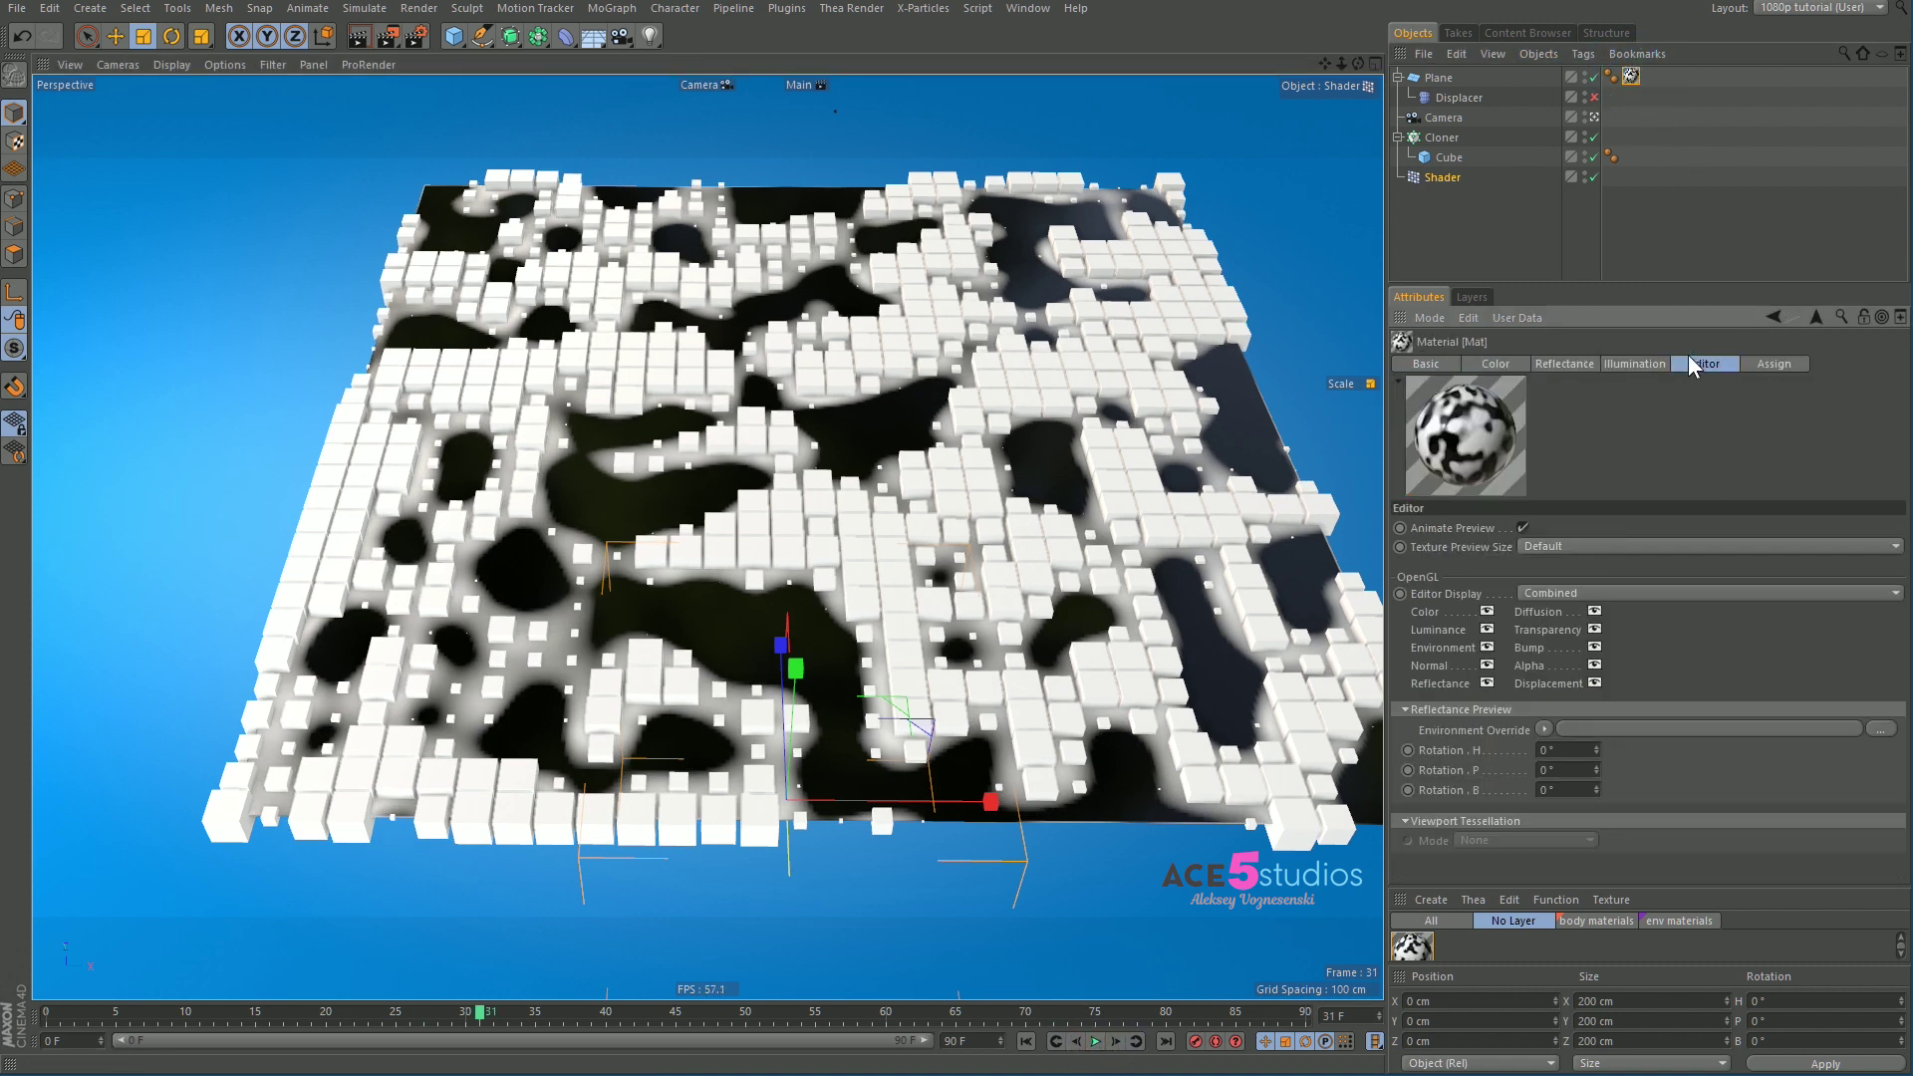
pyautogui.click(1521, 528)
pyautogui.press('F8')
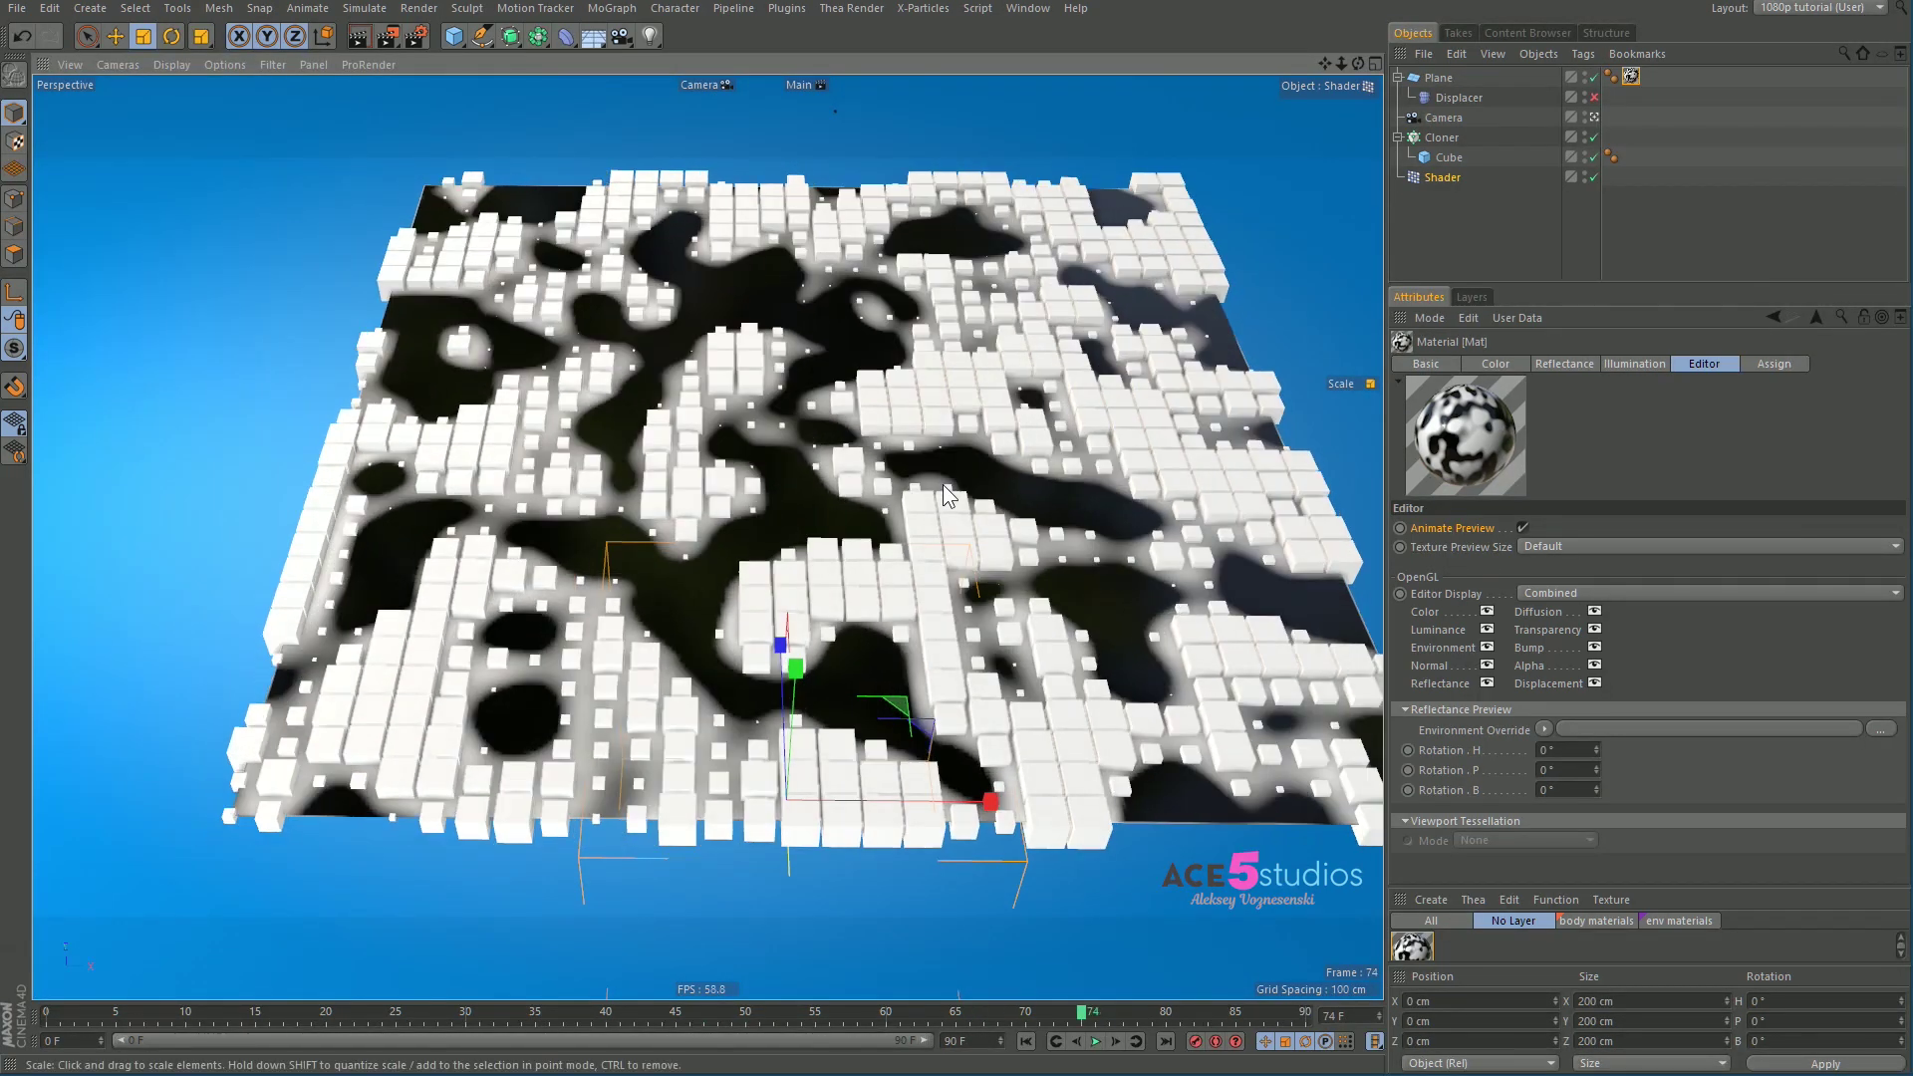
pyautogui.press('F8')
pyautogui.keyDown('alt'); pyautogui.moveTo(851, 614); pyautogui.dragTo(883, 556); pyautogui.keyUp('alt')
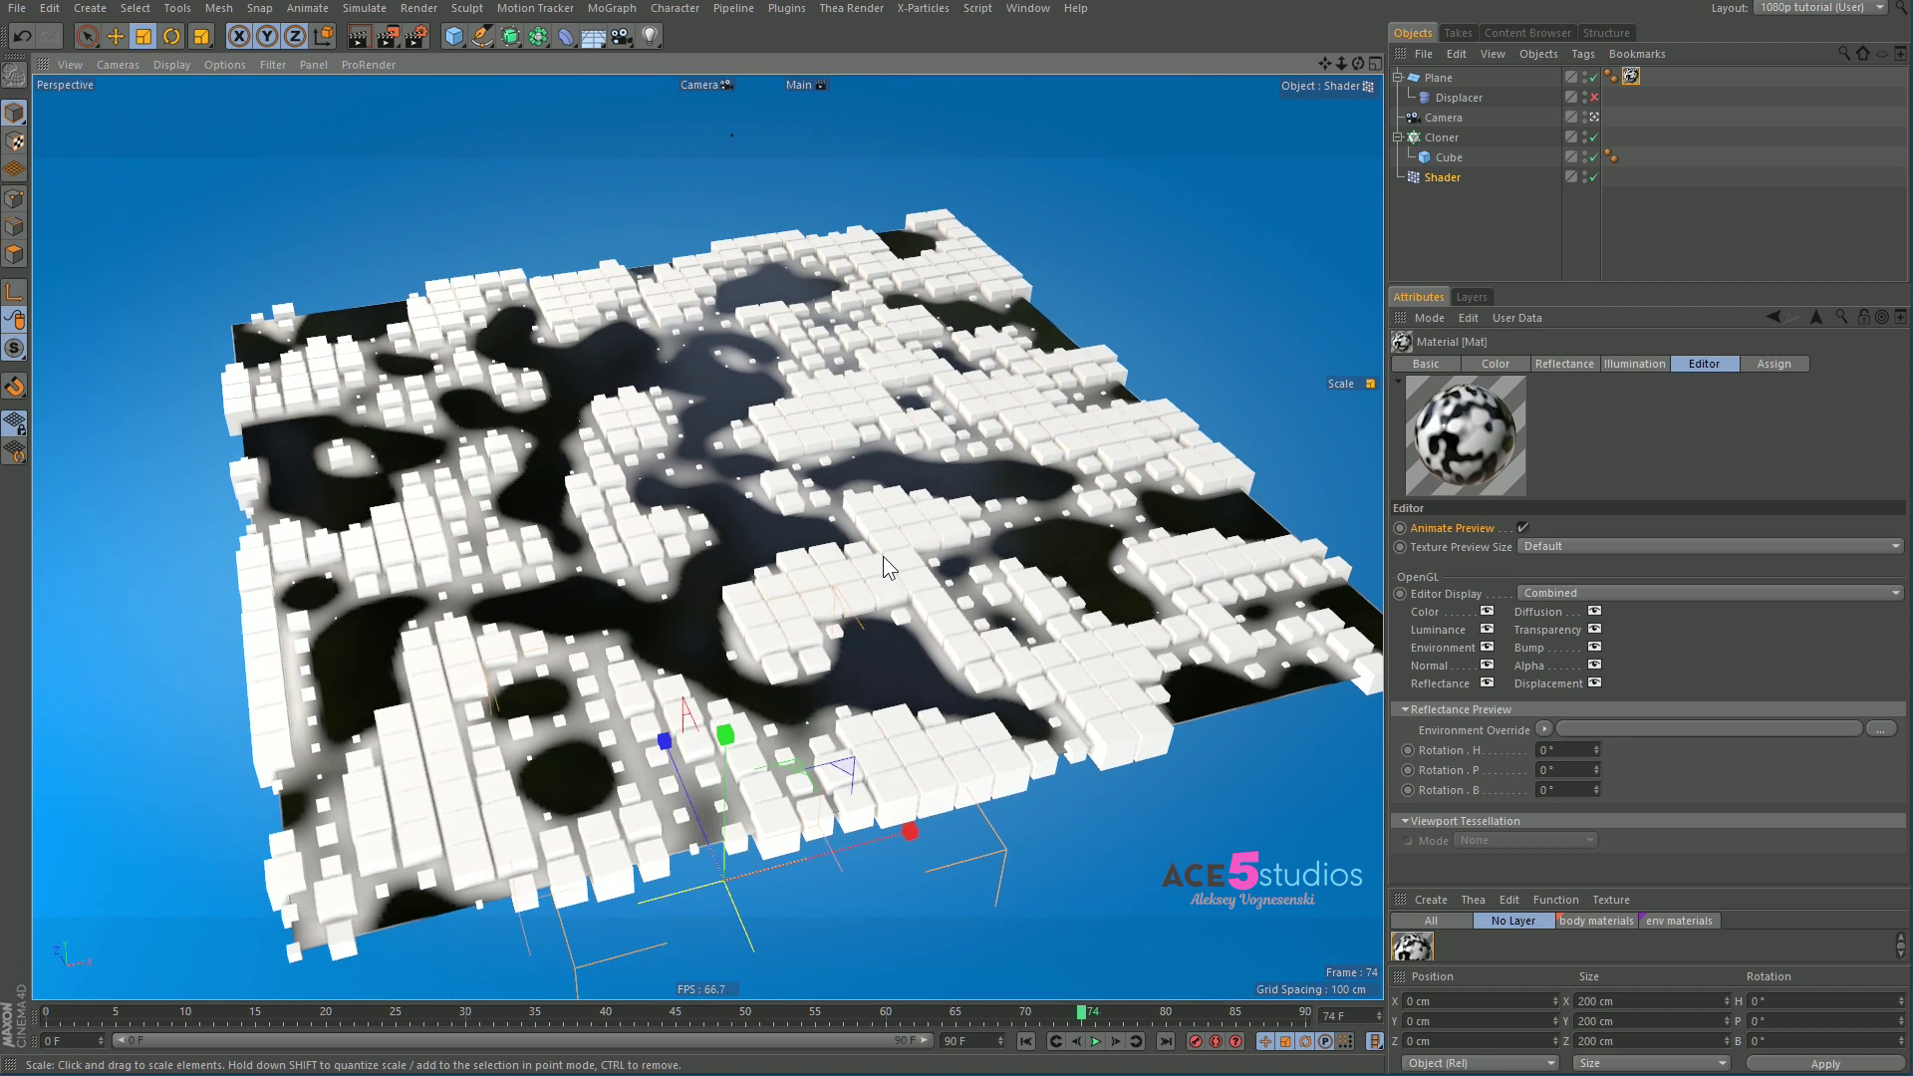